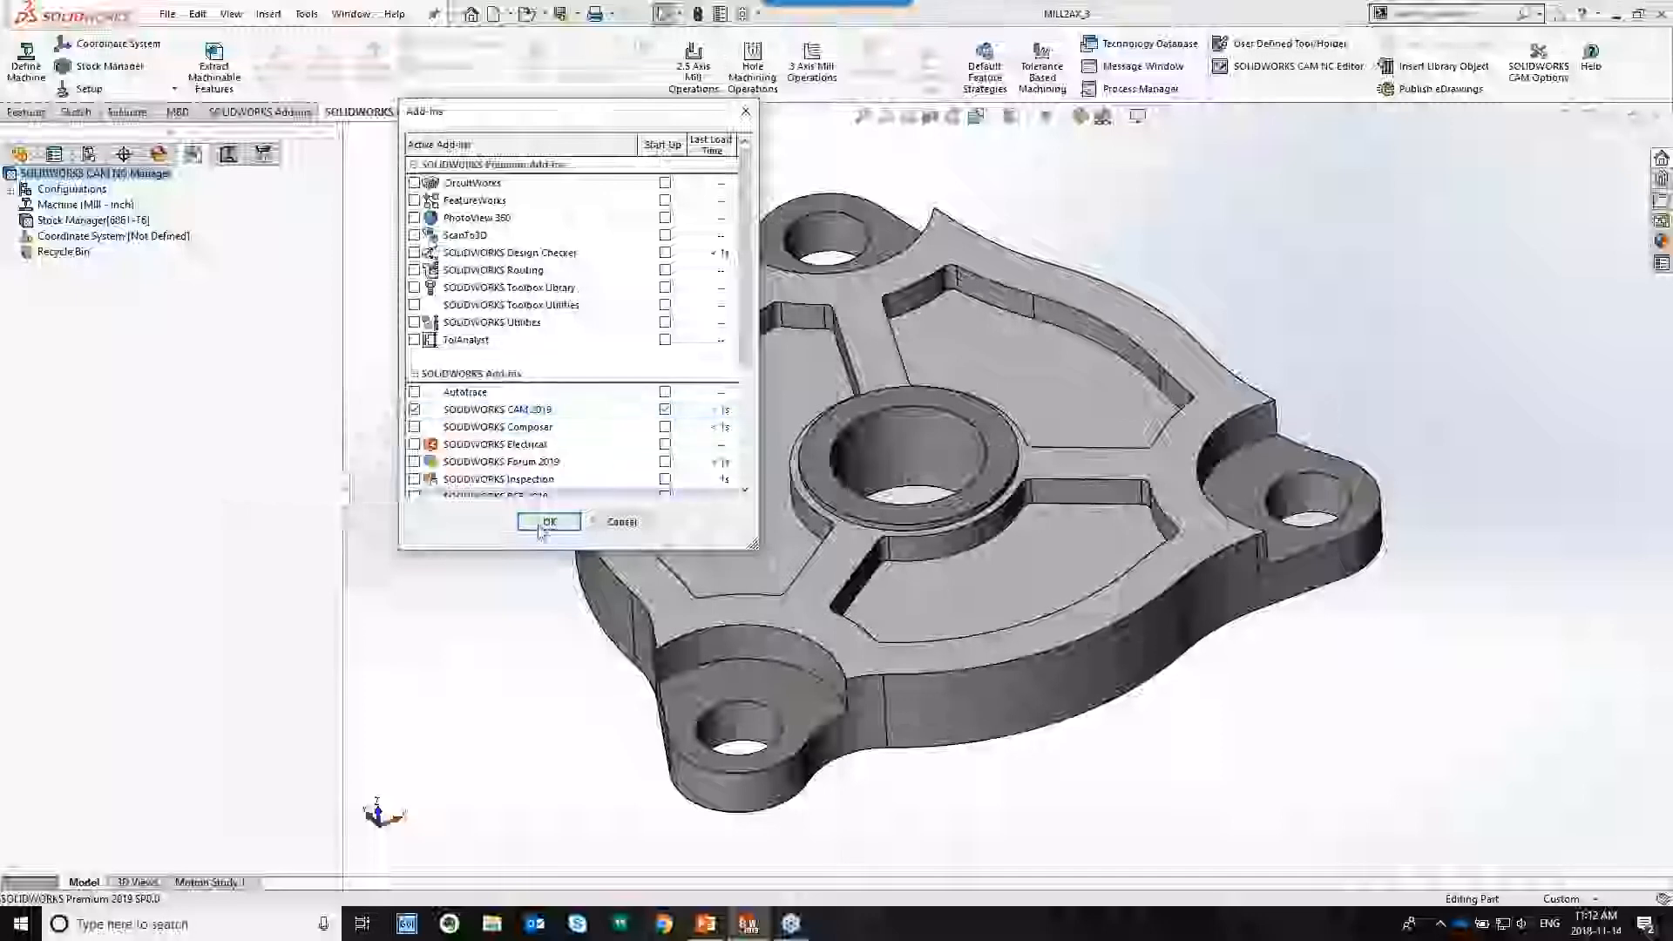
- Confirm the add-ins with SOLIDWORKS CAM 2019 enabled, and view the list of CAM tools
left_click(550, 523)
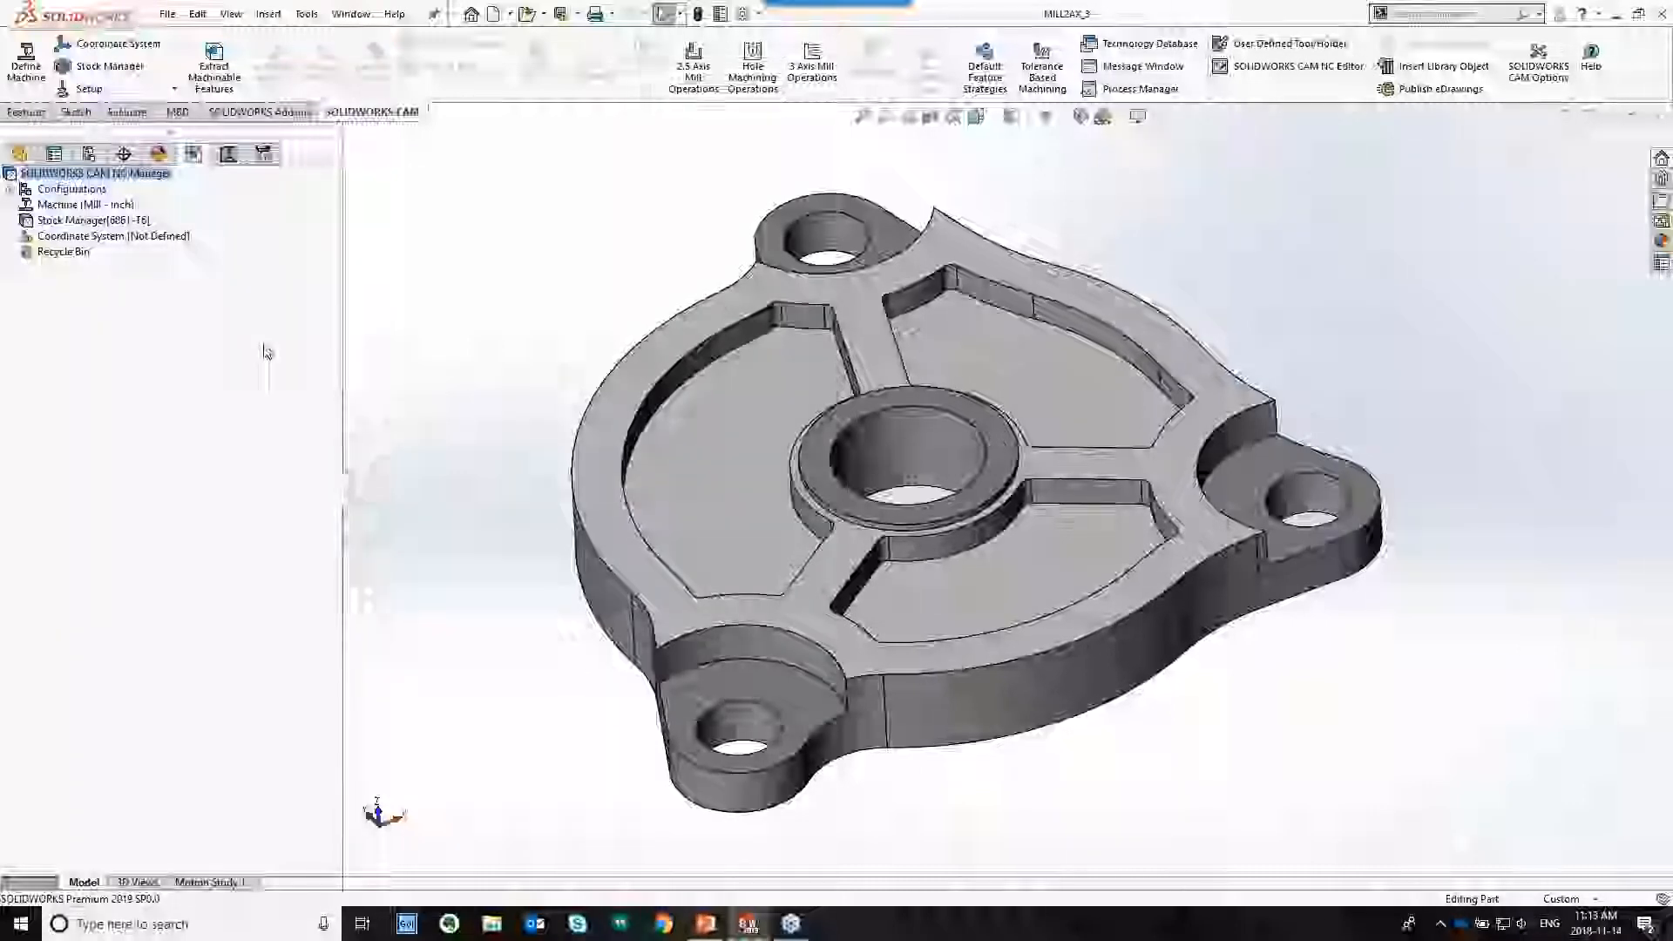
left_click(228, 158)
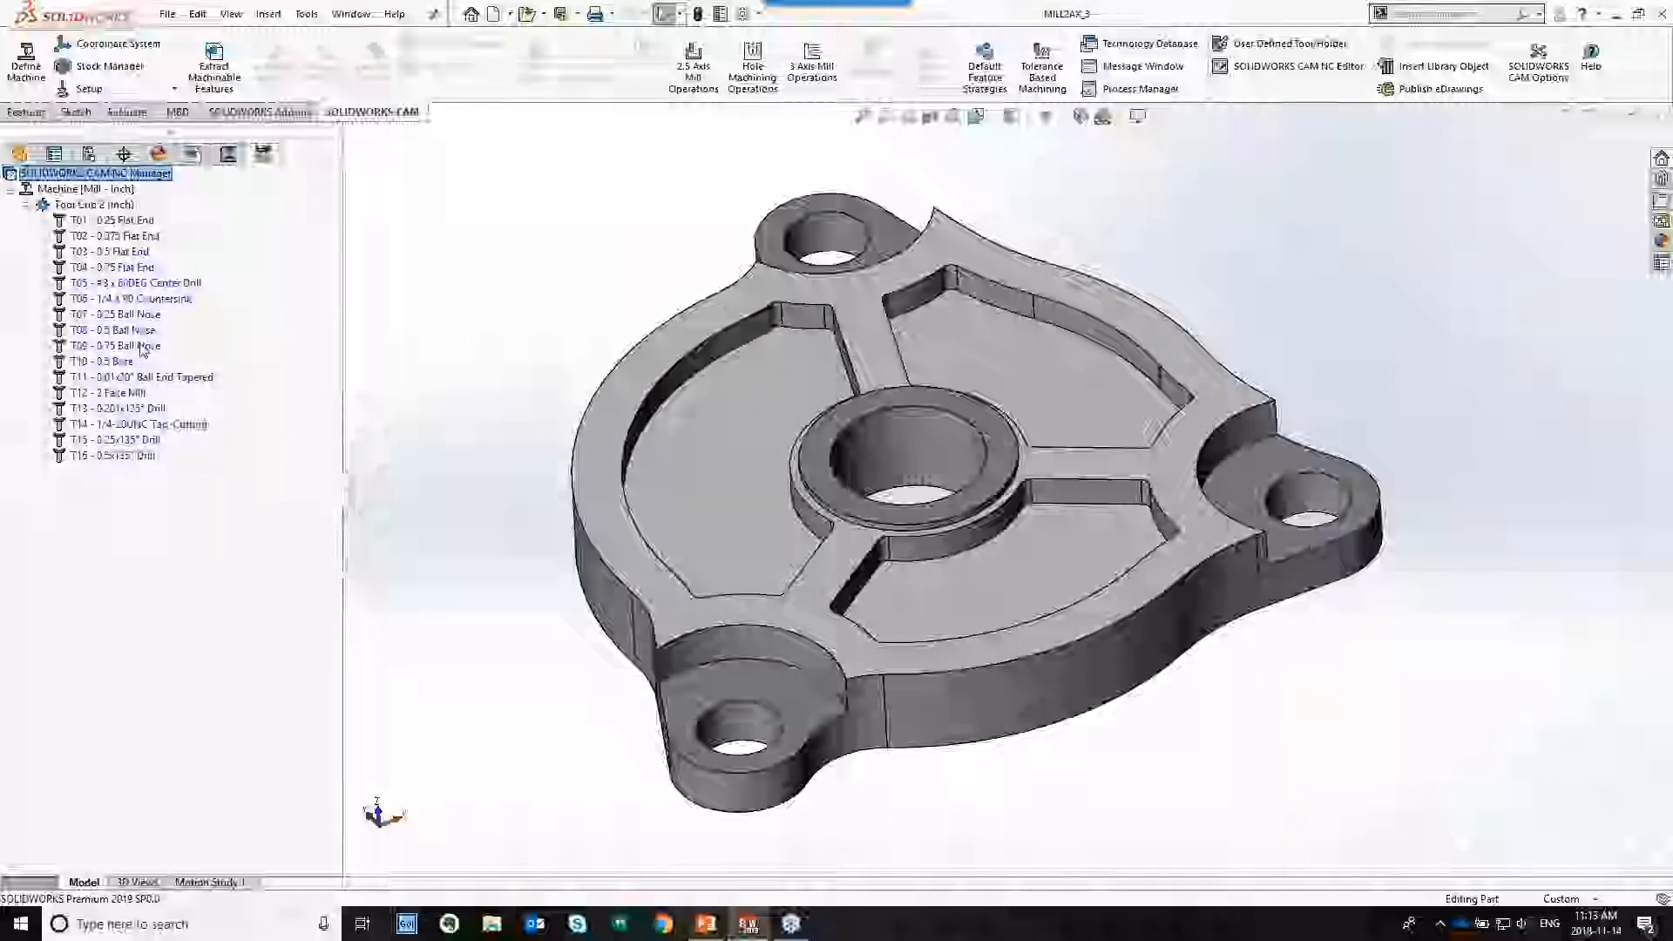
left_click(194, 154)
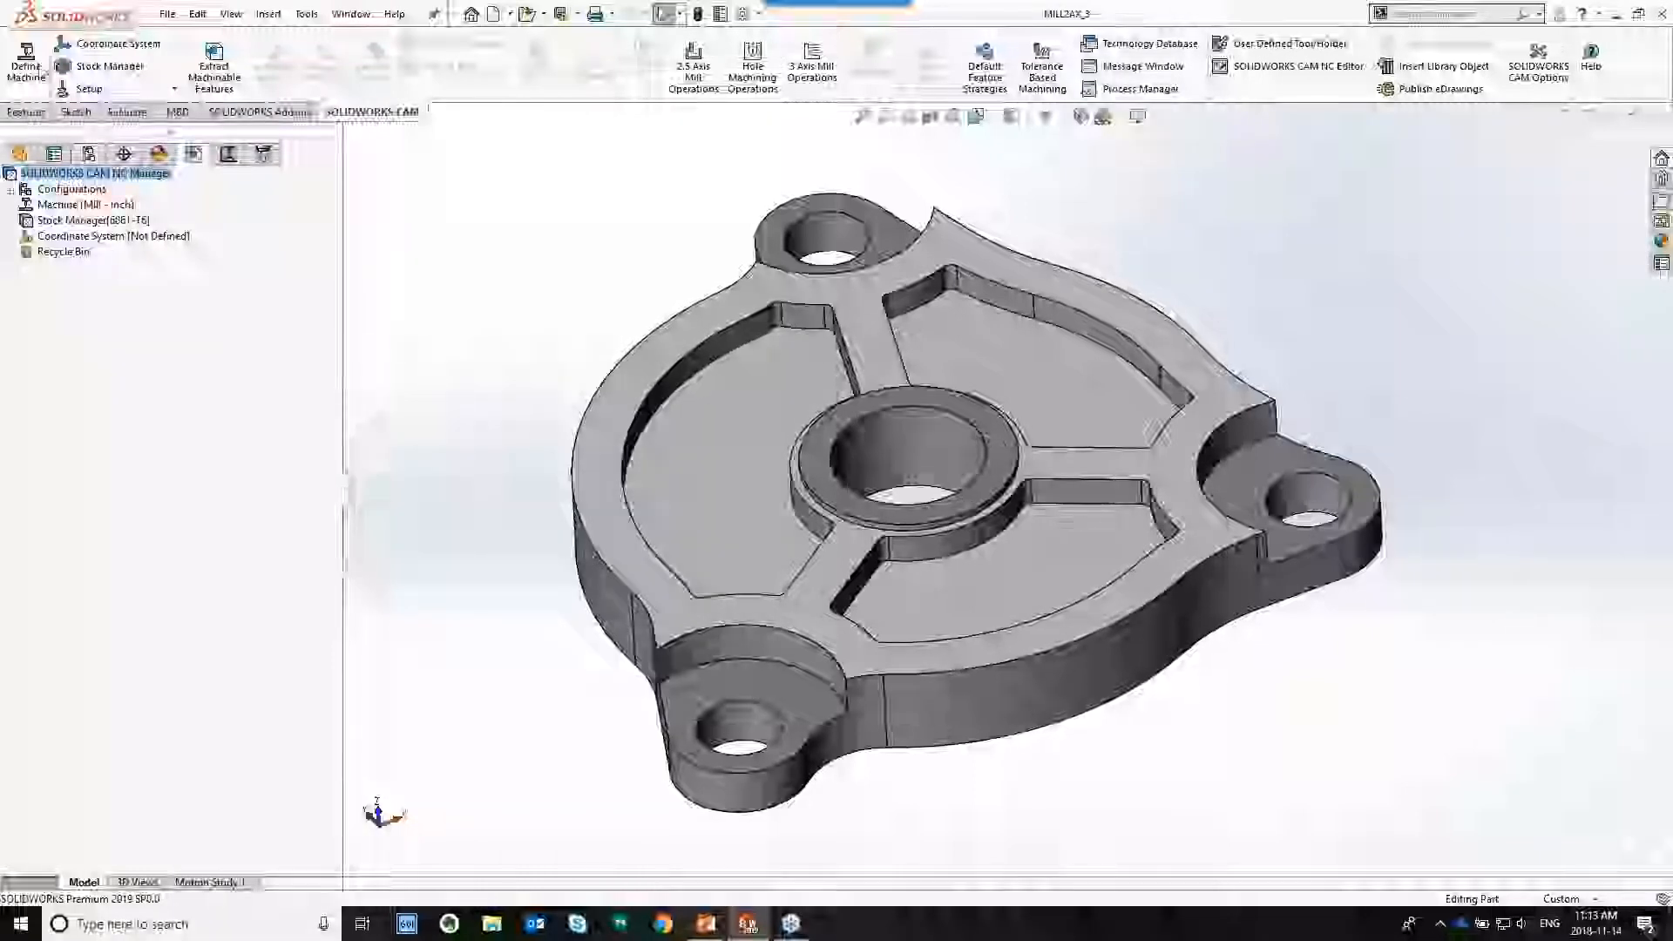
- Start the machine definition and set Mill - Inch as the active machine
left_click(26, 70)
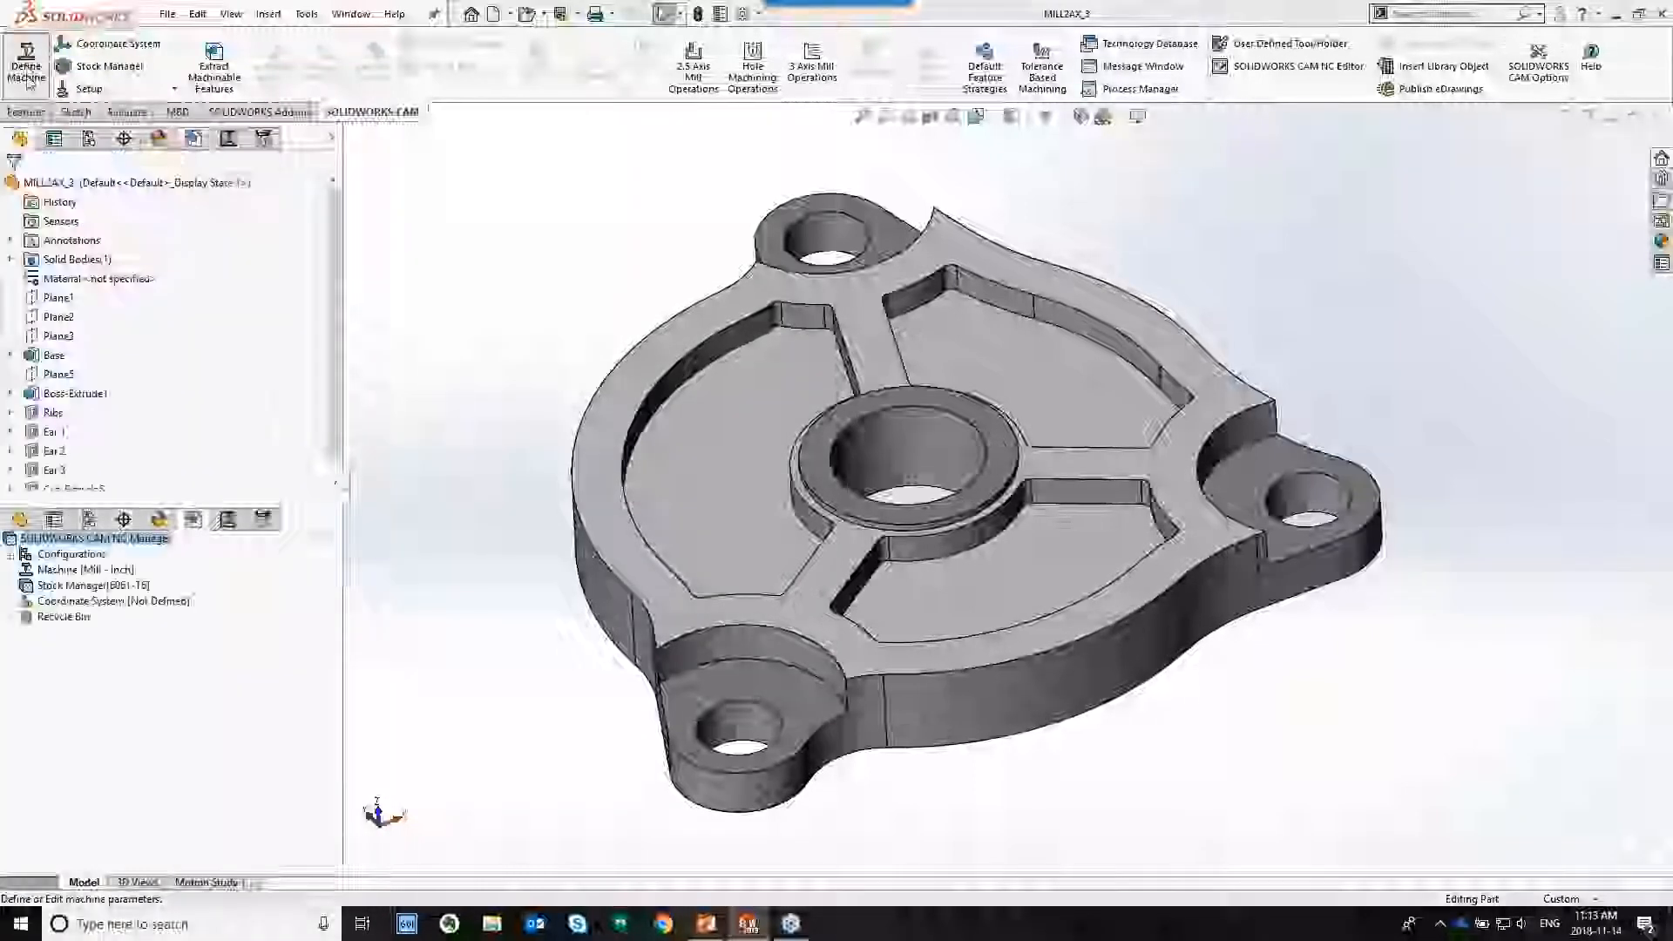
left_click_drag(268, 85, 220, 135)
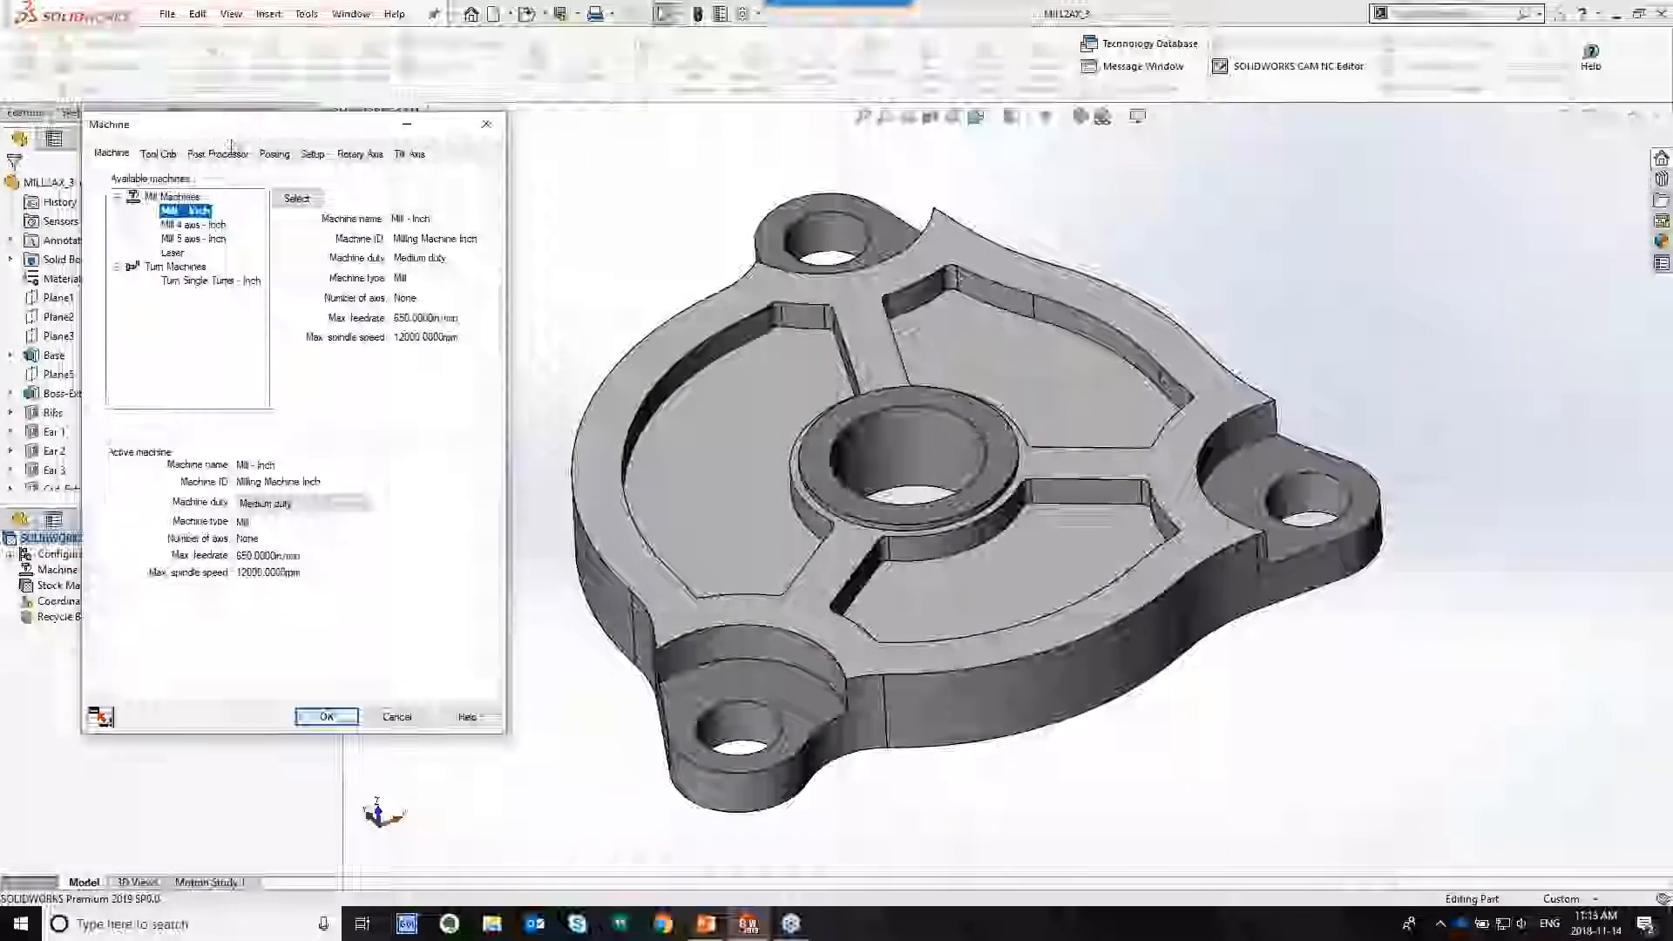
left_click(296, 197)
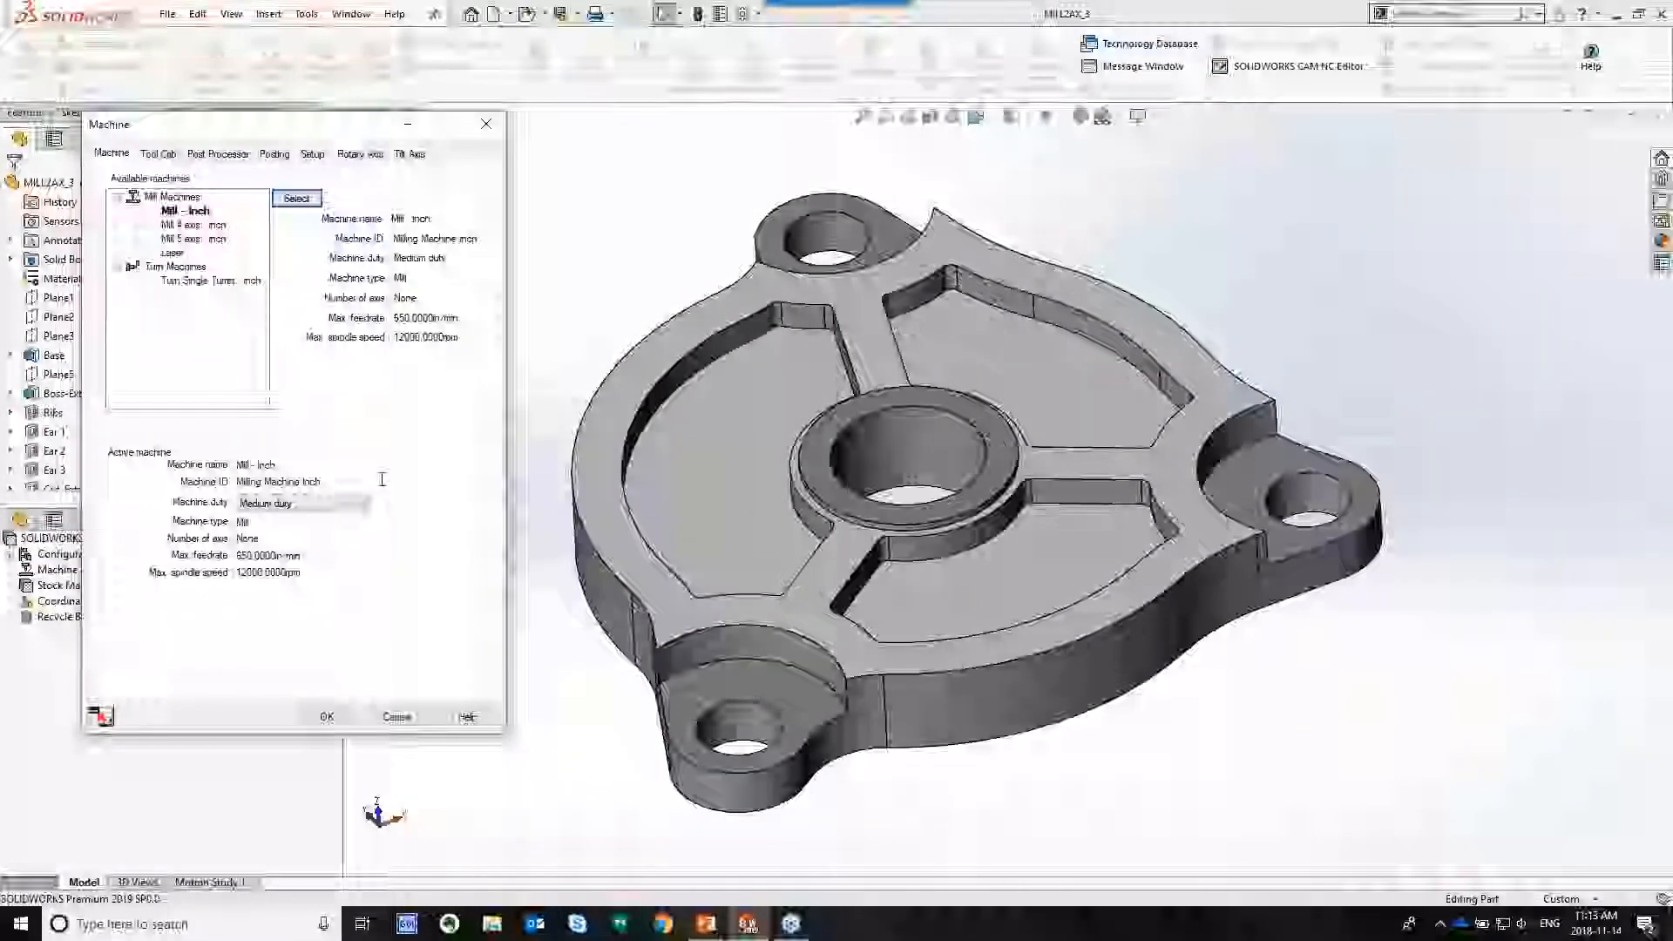
- Review the machine's tool crib and post processor, previewing the 1/2 flat end mill and #3 center drill, and accept the machine definition
left_click(158, 155)
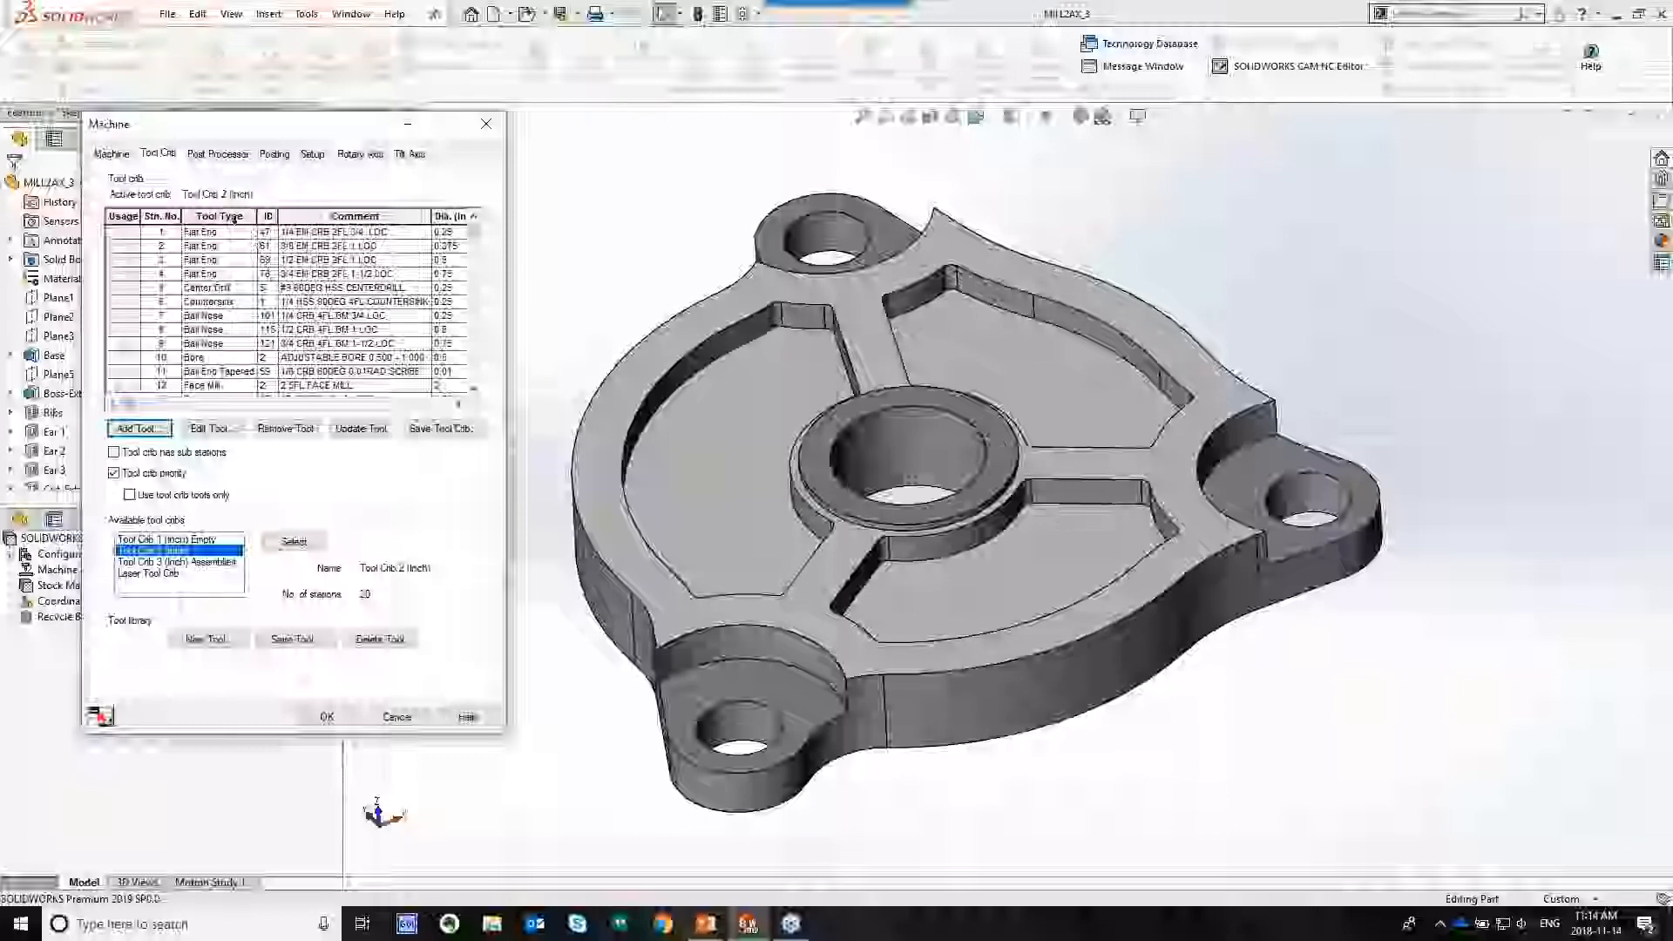
left_click(122, 273)
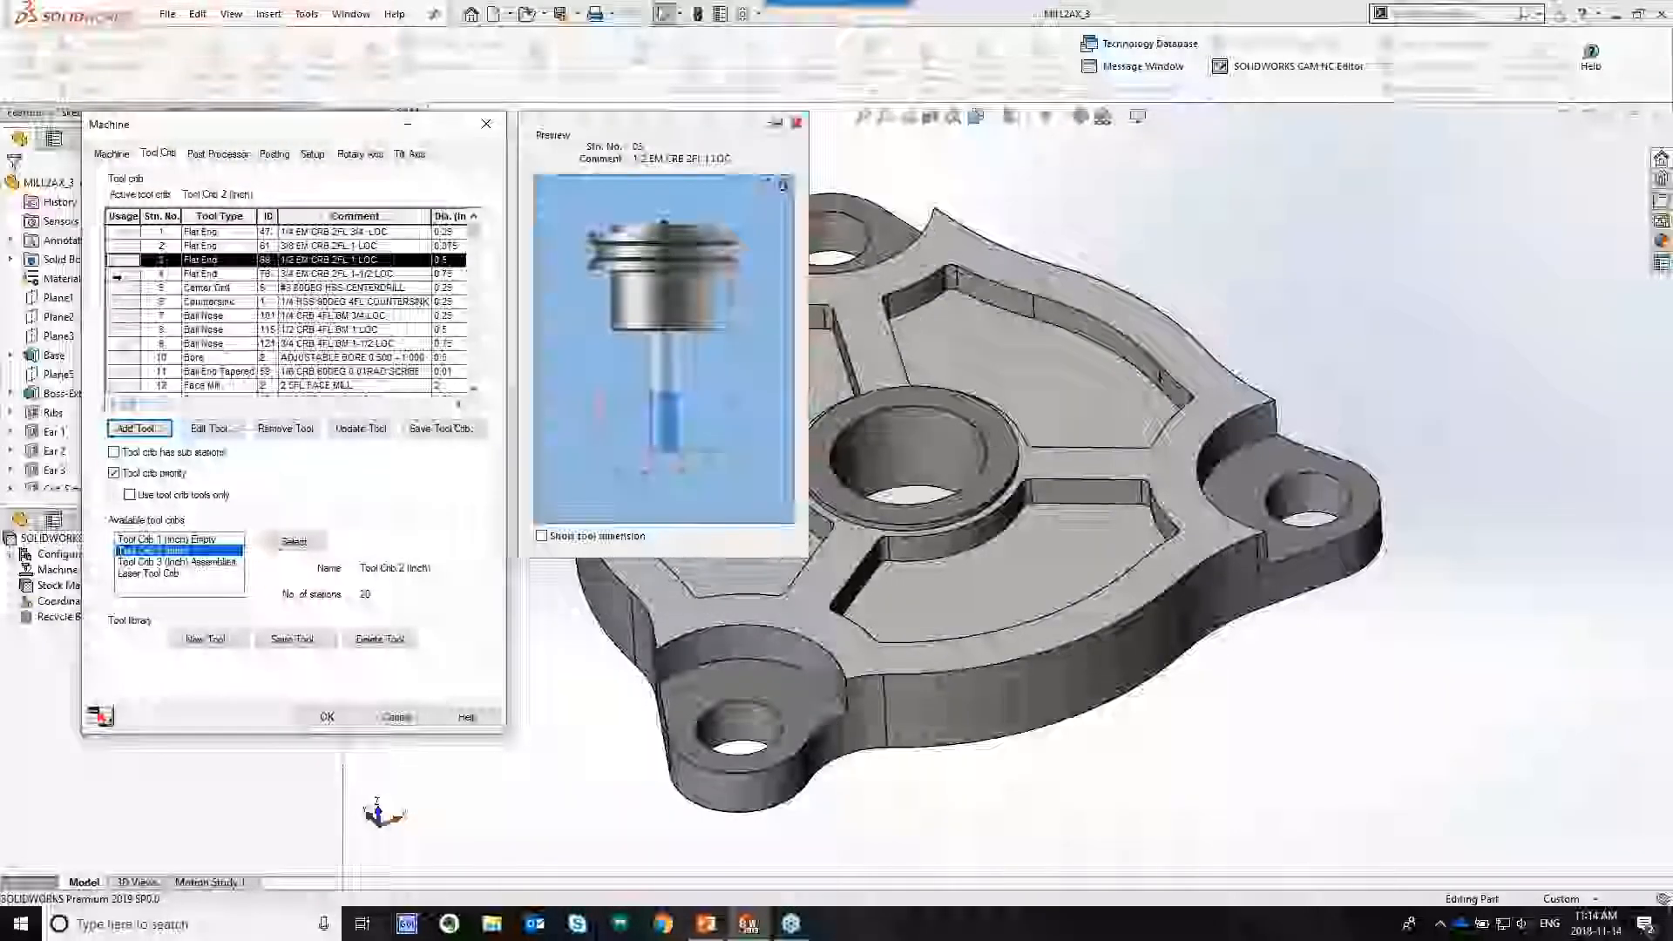
left_click(122, 288)
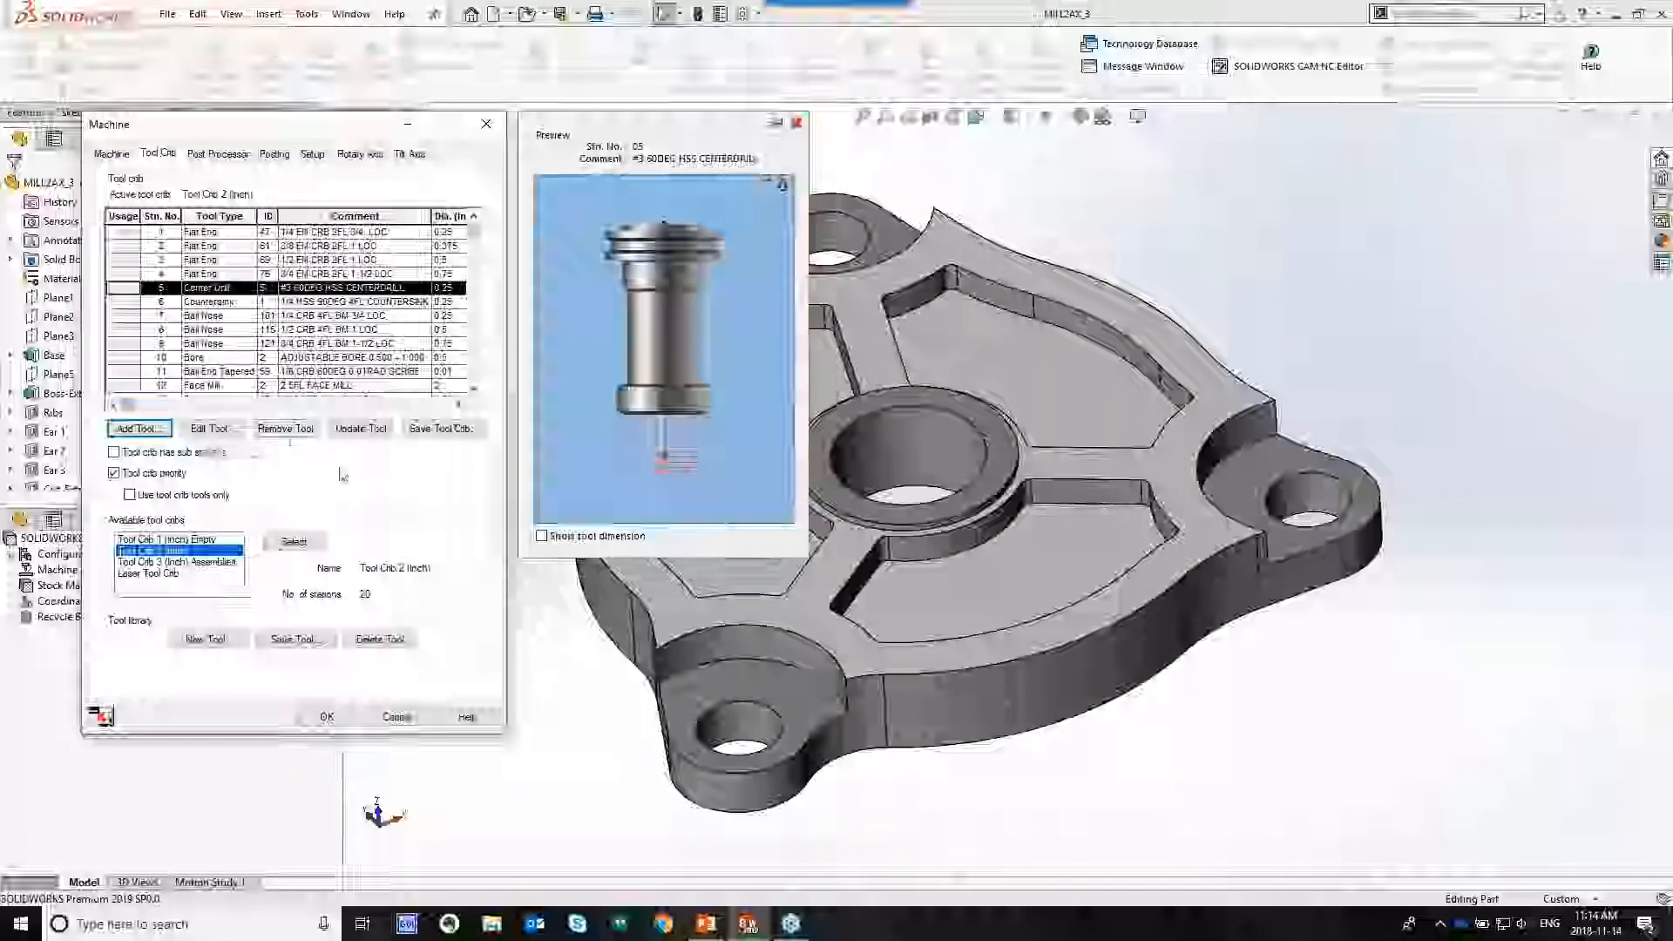
left_click(215, 155)
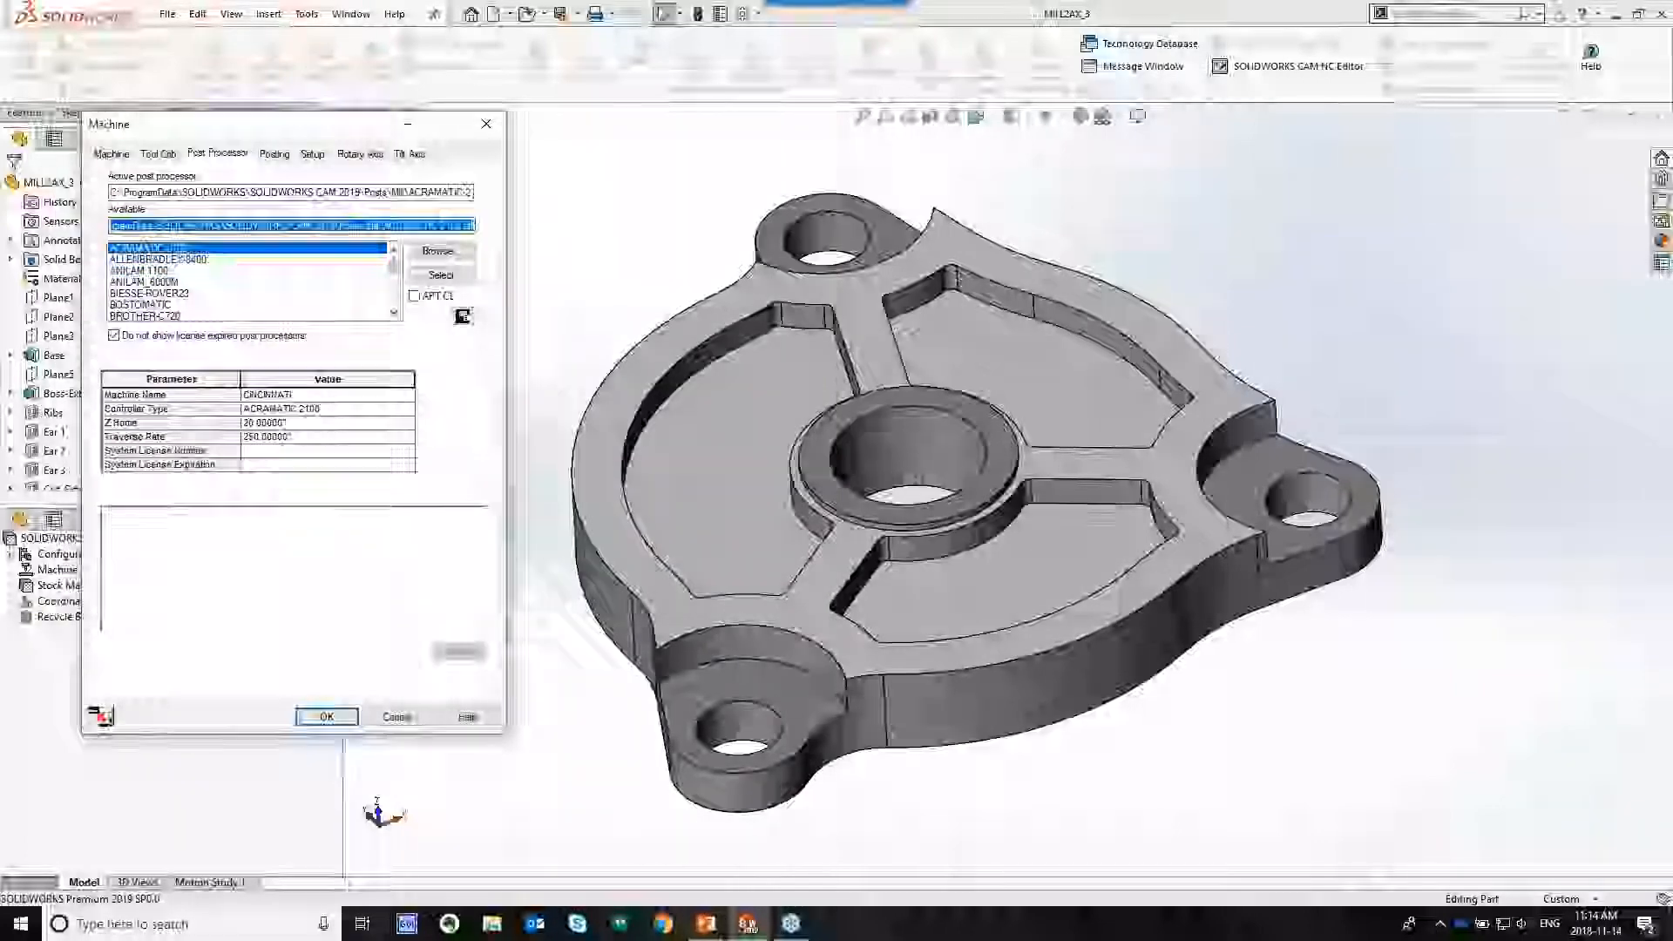
left_click(326, 718)
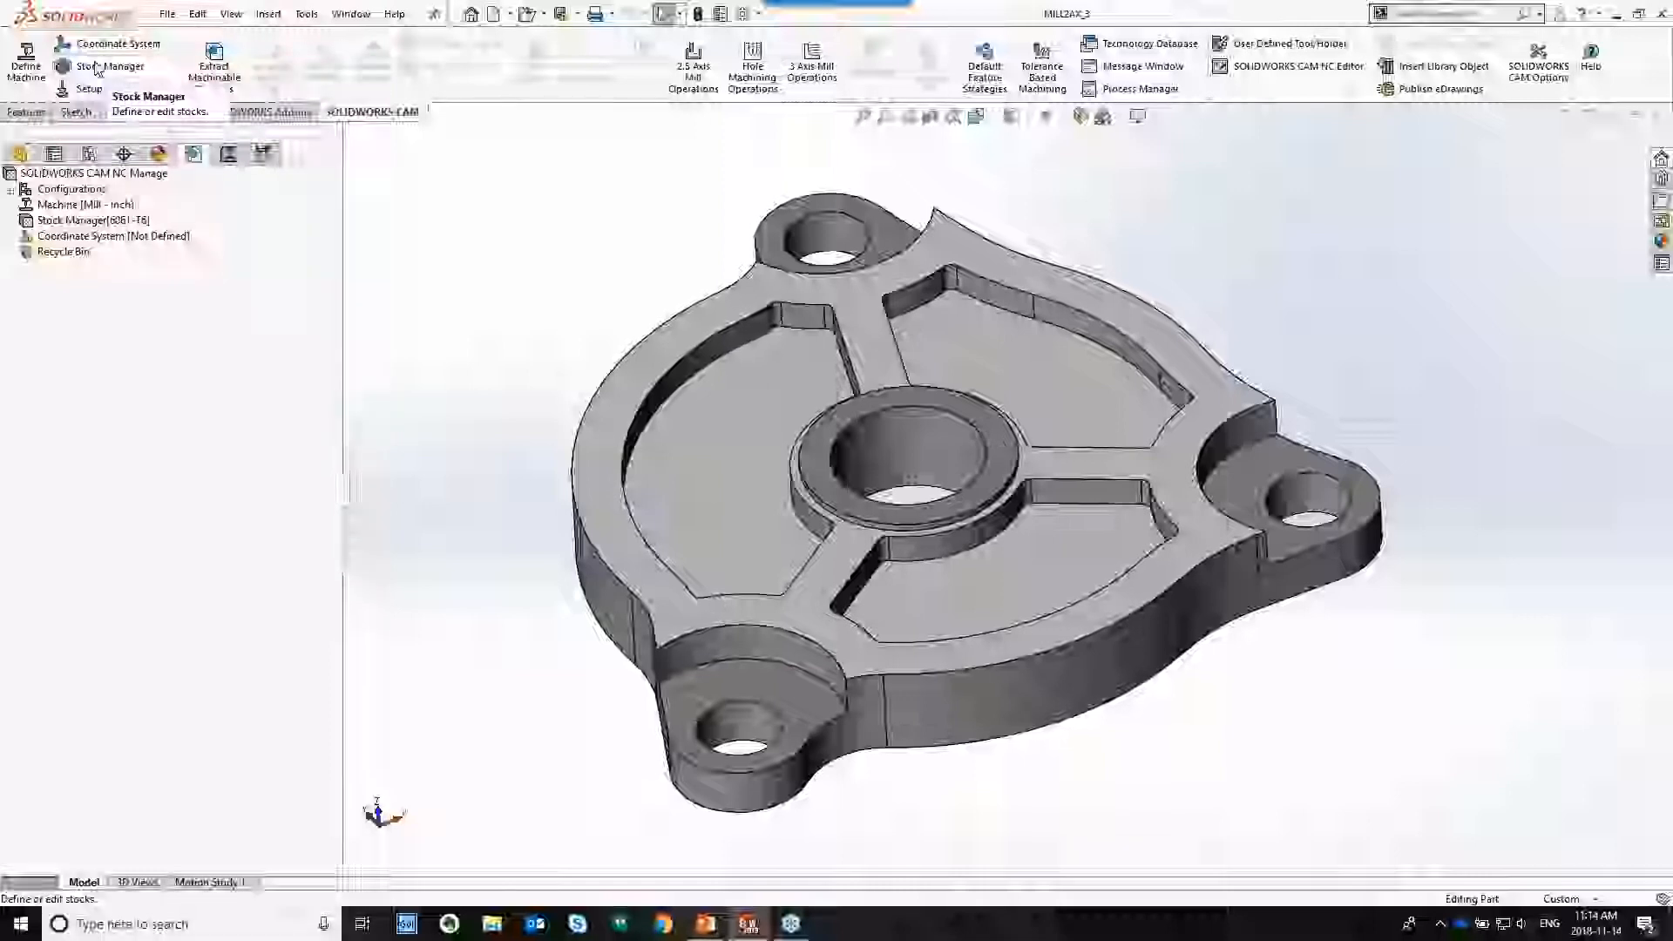
- Start the stock definition, inspect the stock around the part, and look through the available stock materials
left_click(96, 70)
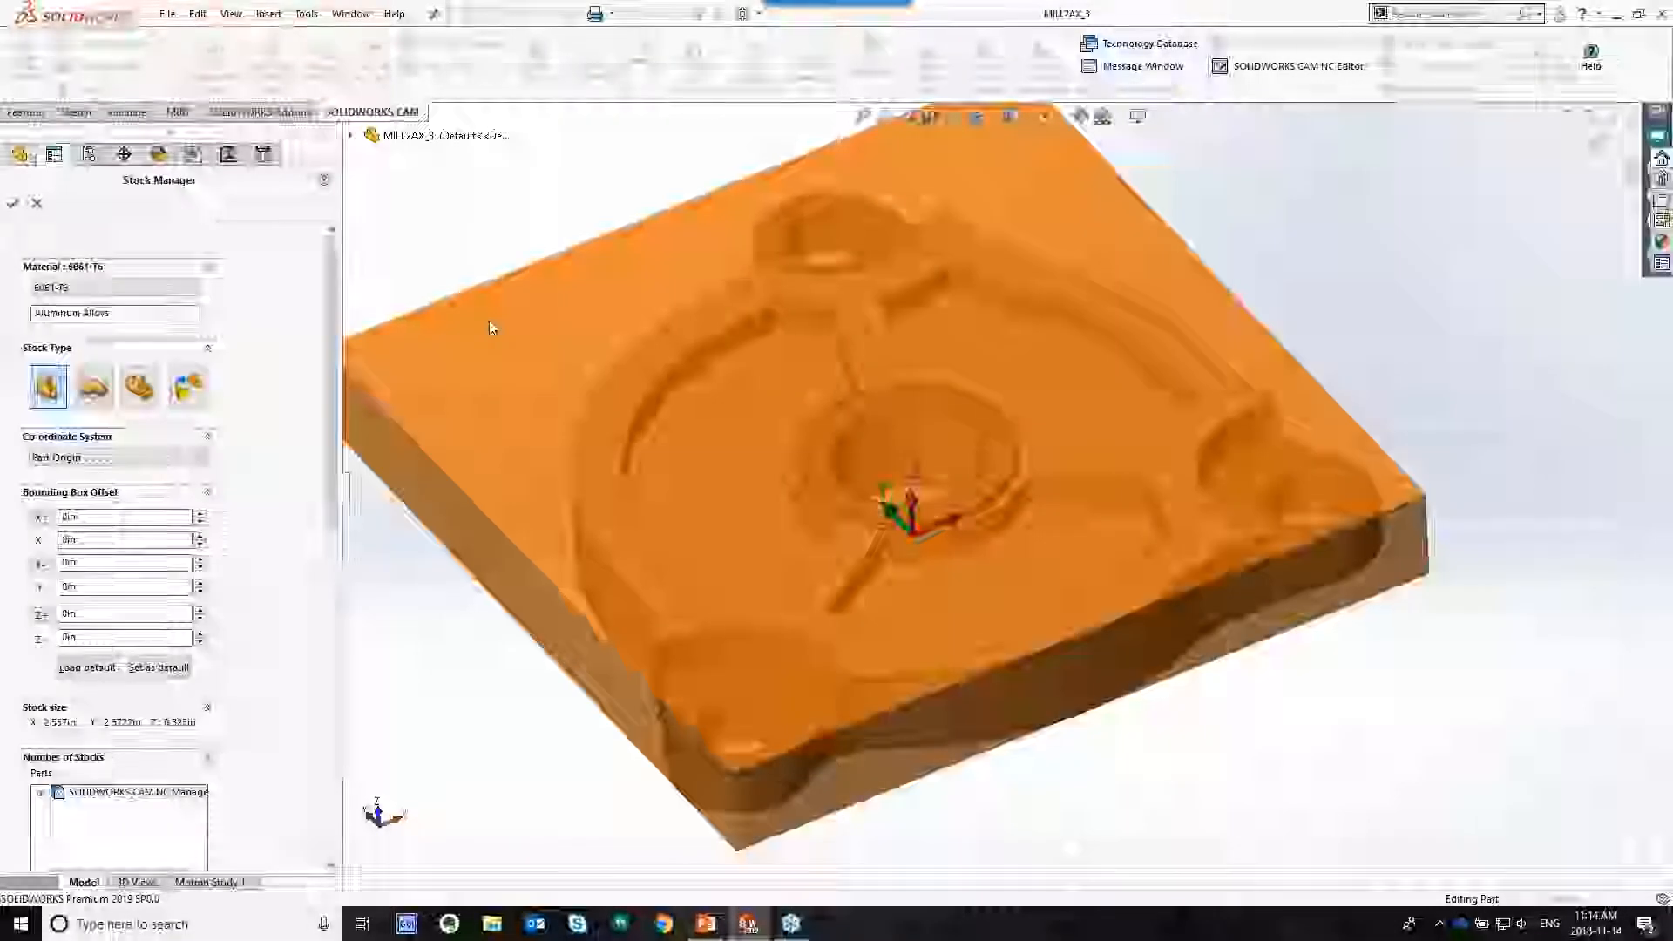
scroll(963, 497, "up", 3)
middle_click_drag(963, 558, 924, 645)
middle_click_drag(972, 284, 1027, 403)
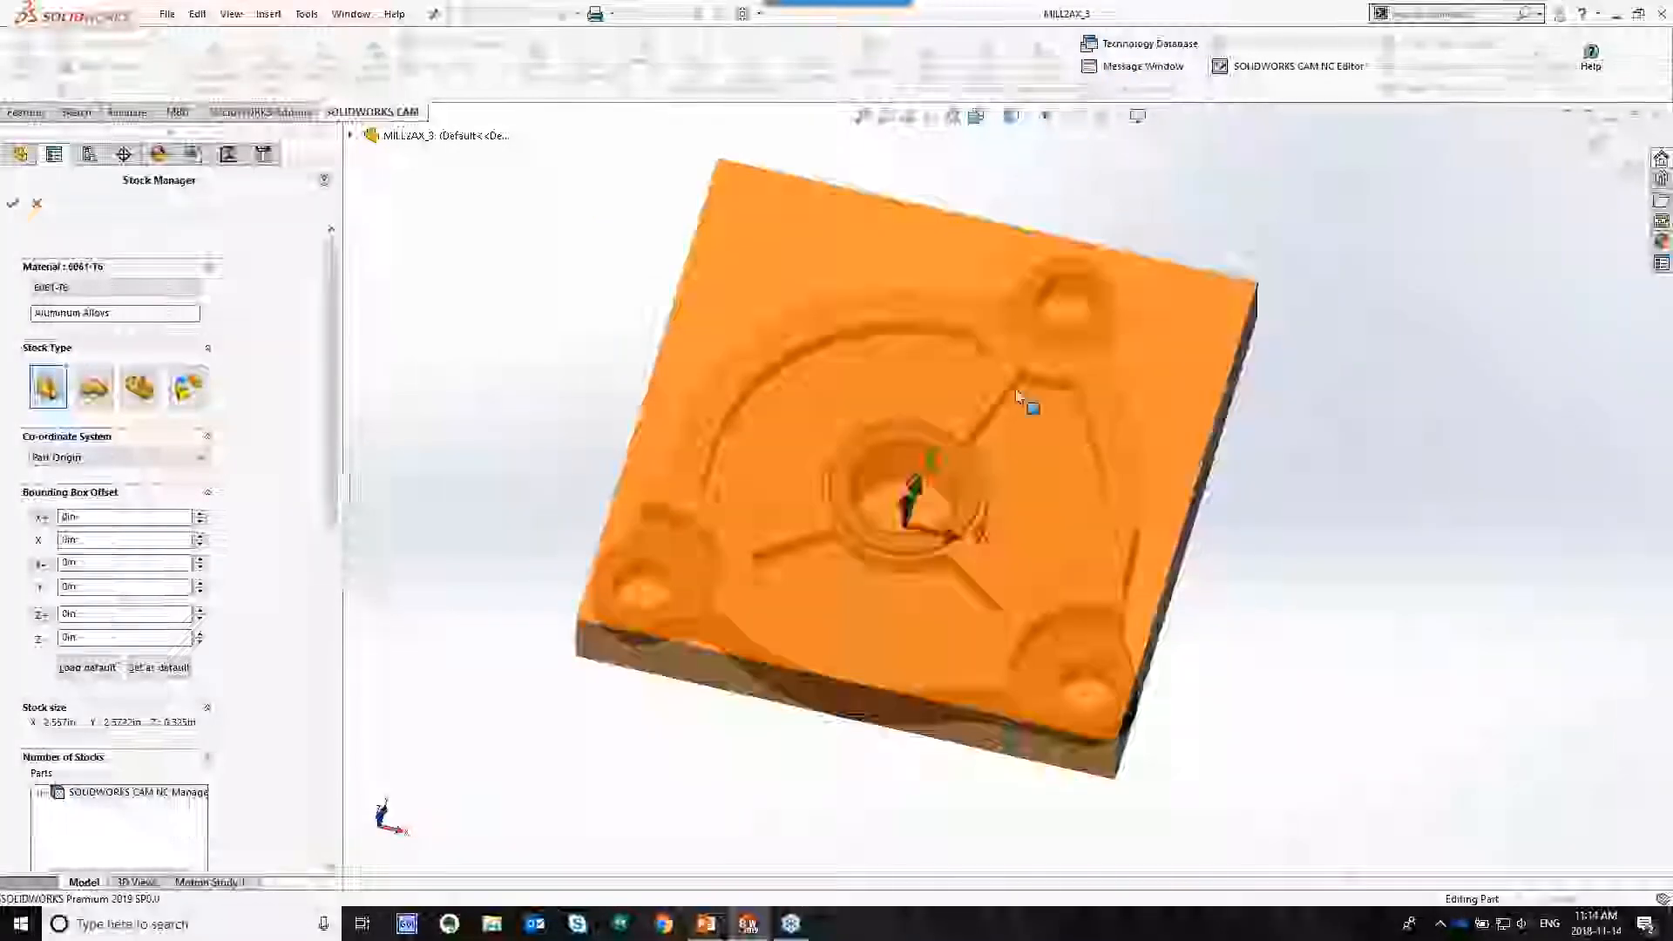
middle_click_drag(877, 493, 869, 637)
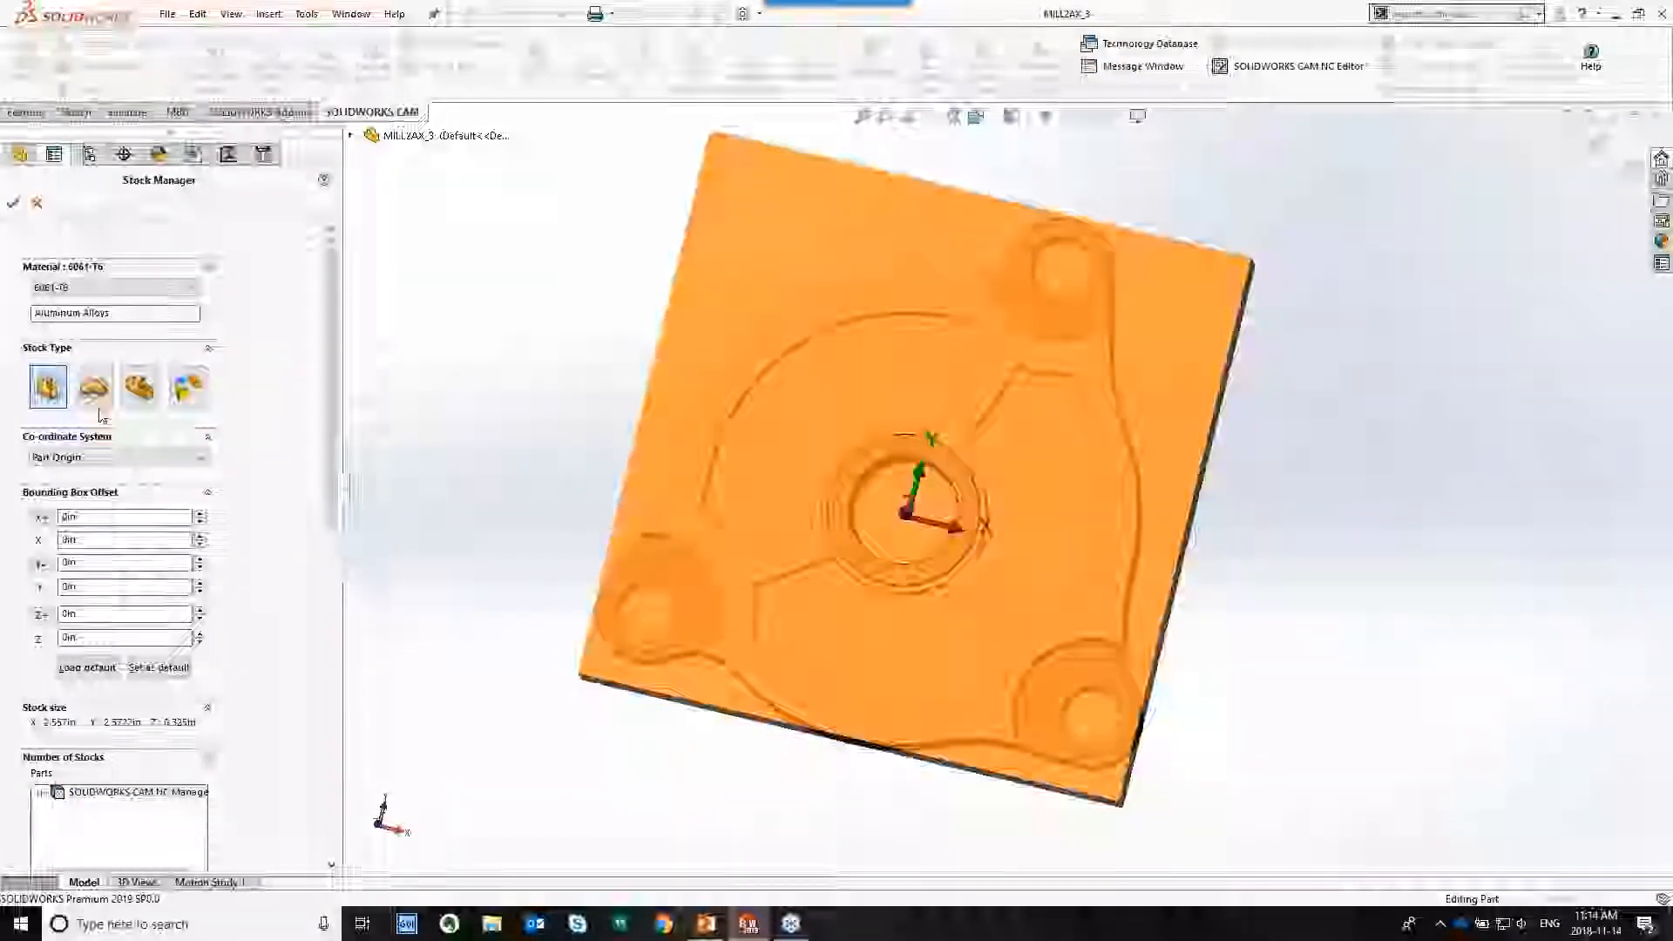
left_click(143, 287)
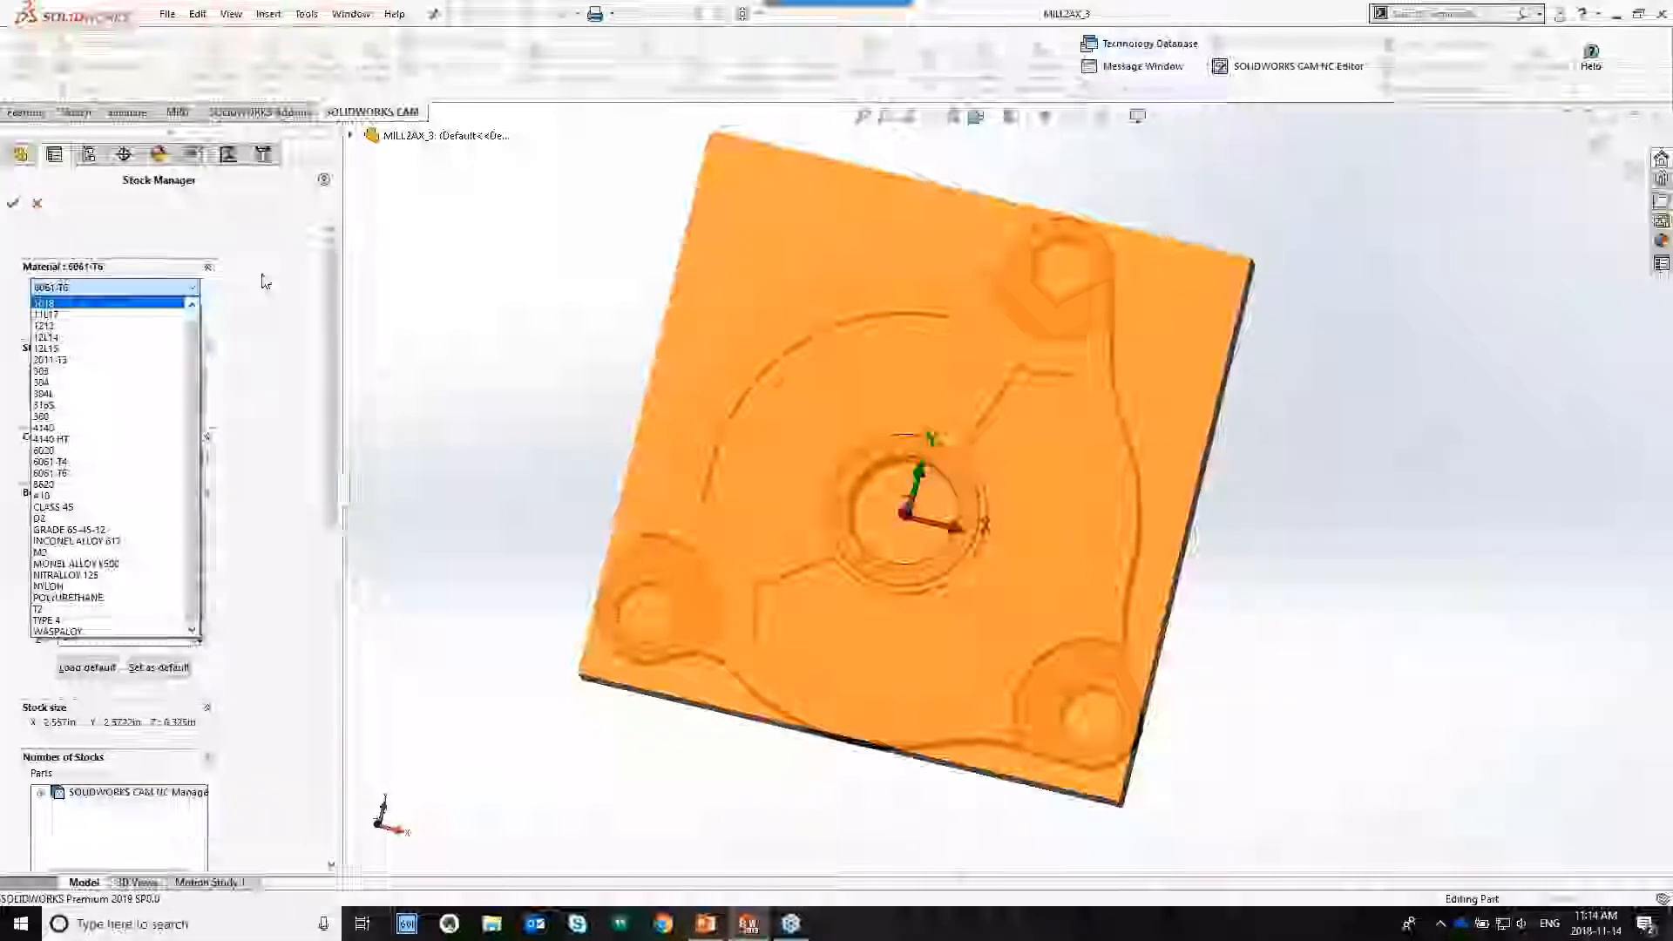
left_click(259, 313)
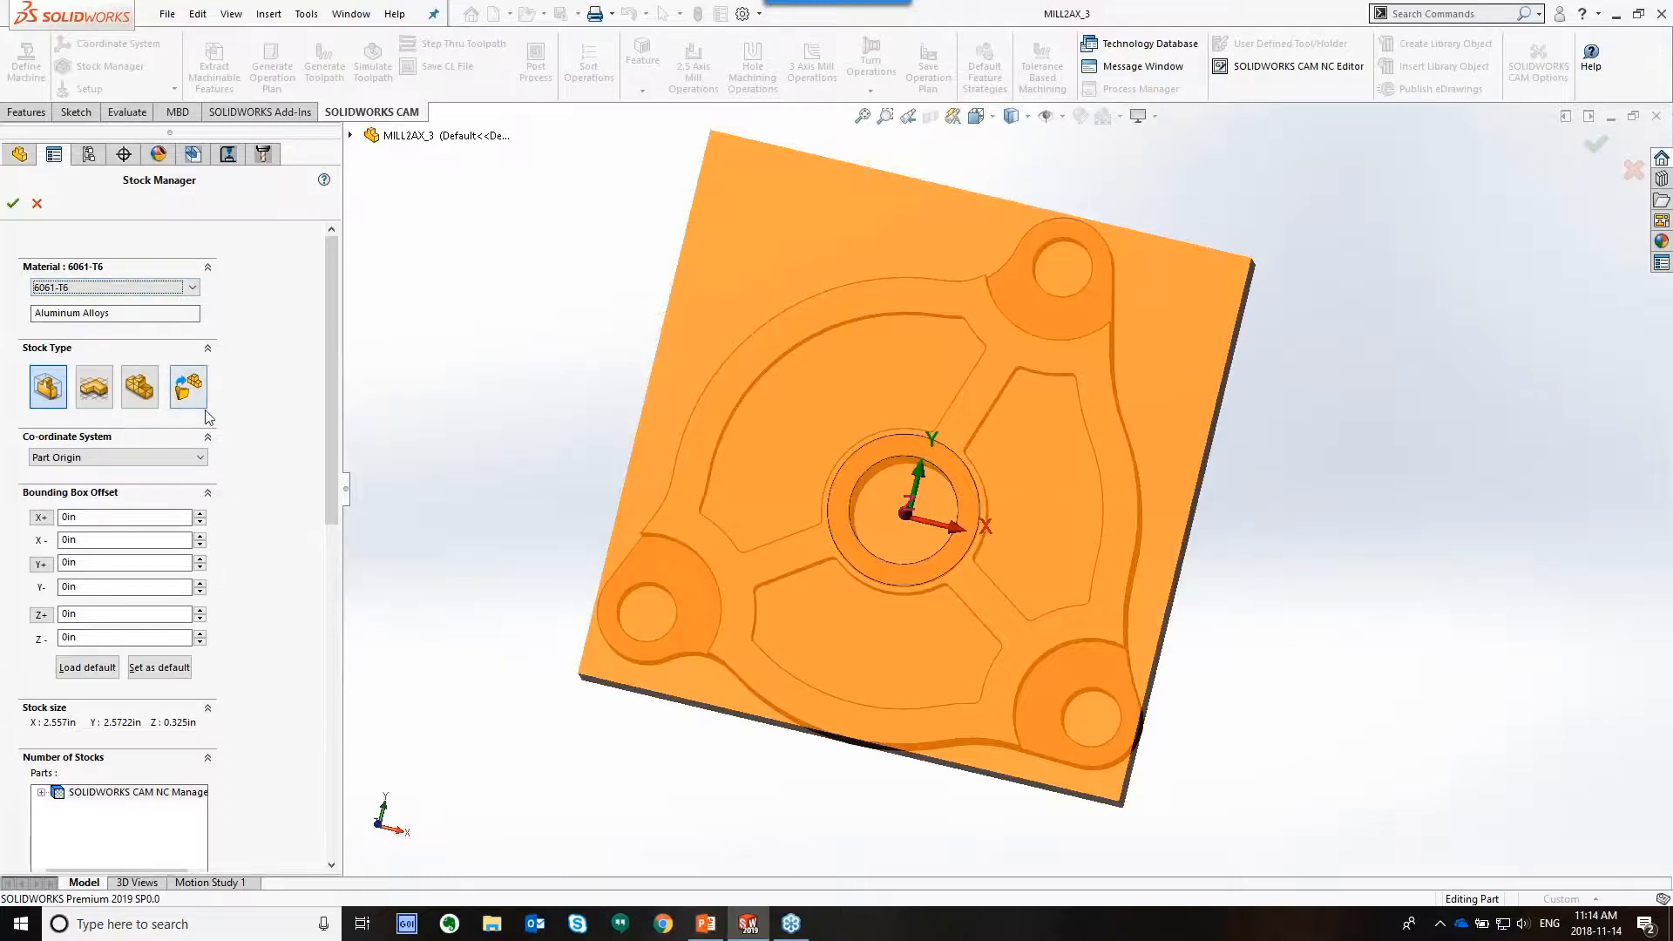
- Set the bounding box stock's X+ offset to 0.3 in
scroll(333, 291, "down", 1)
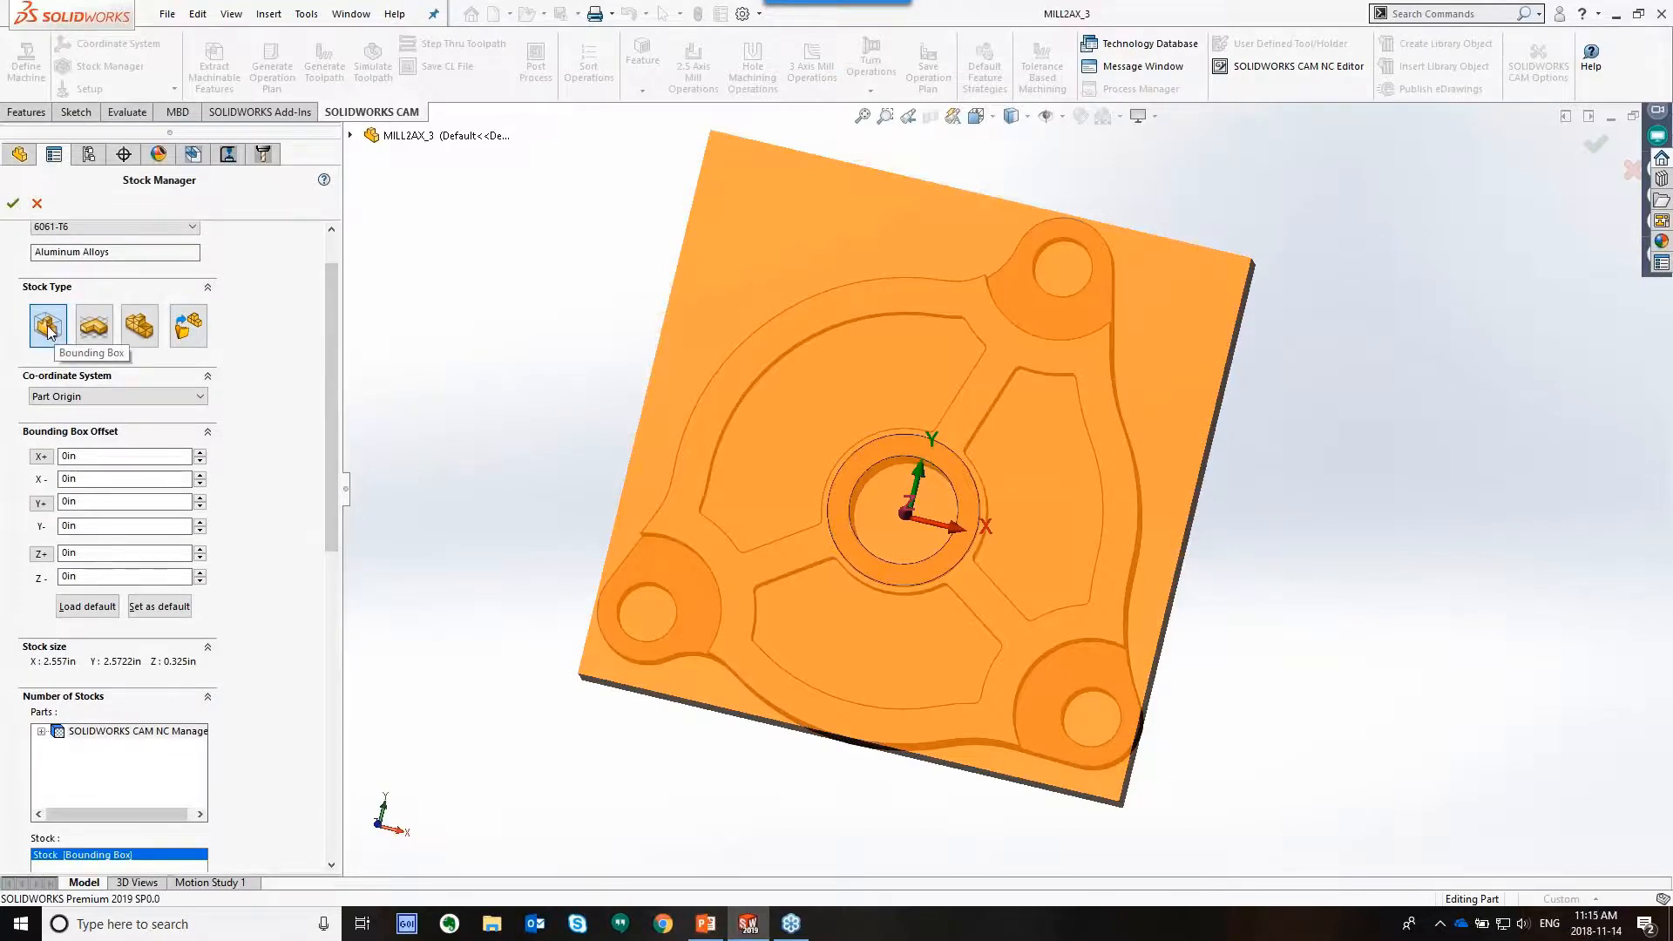
left_click(201, 453)
left_click(200, 452)
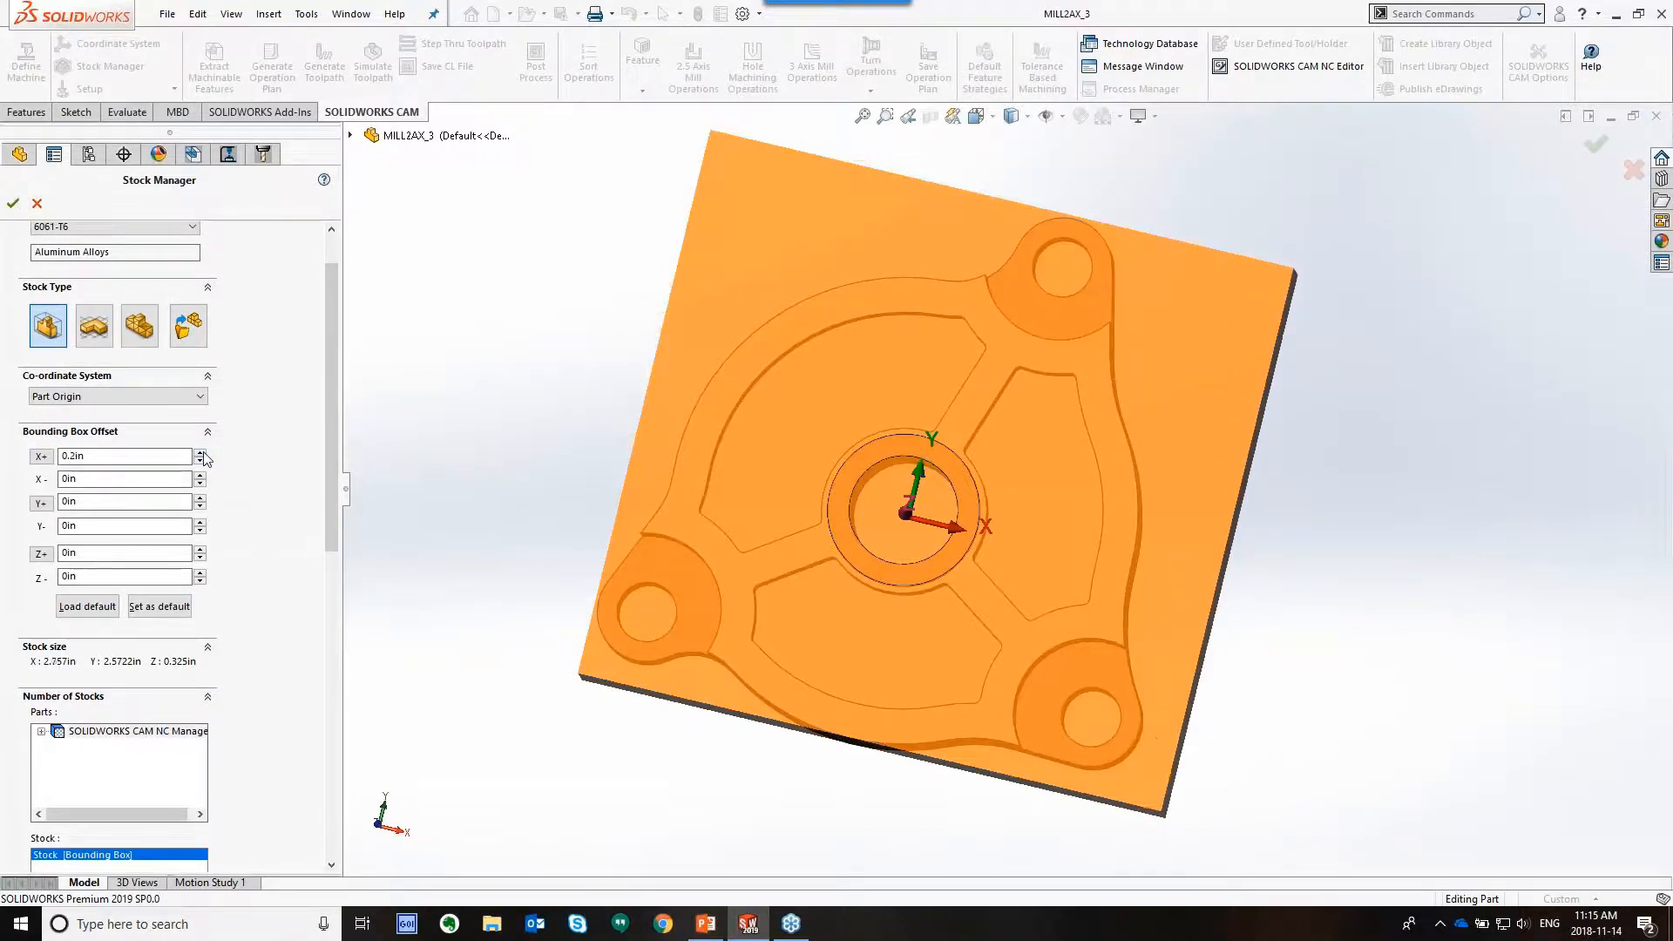
left_click(200, 453)
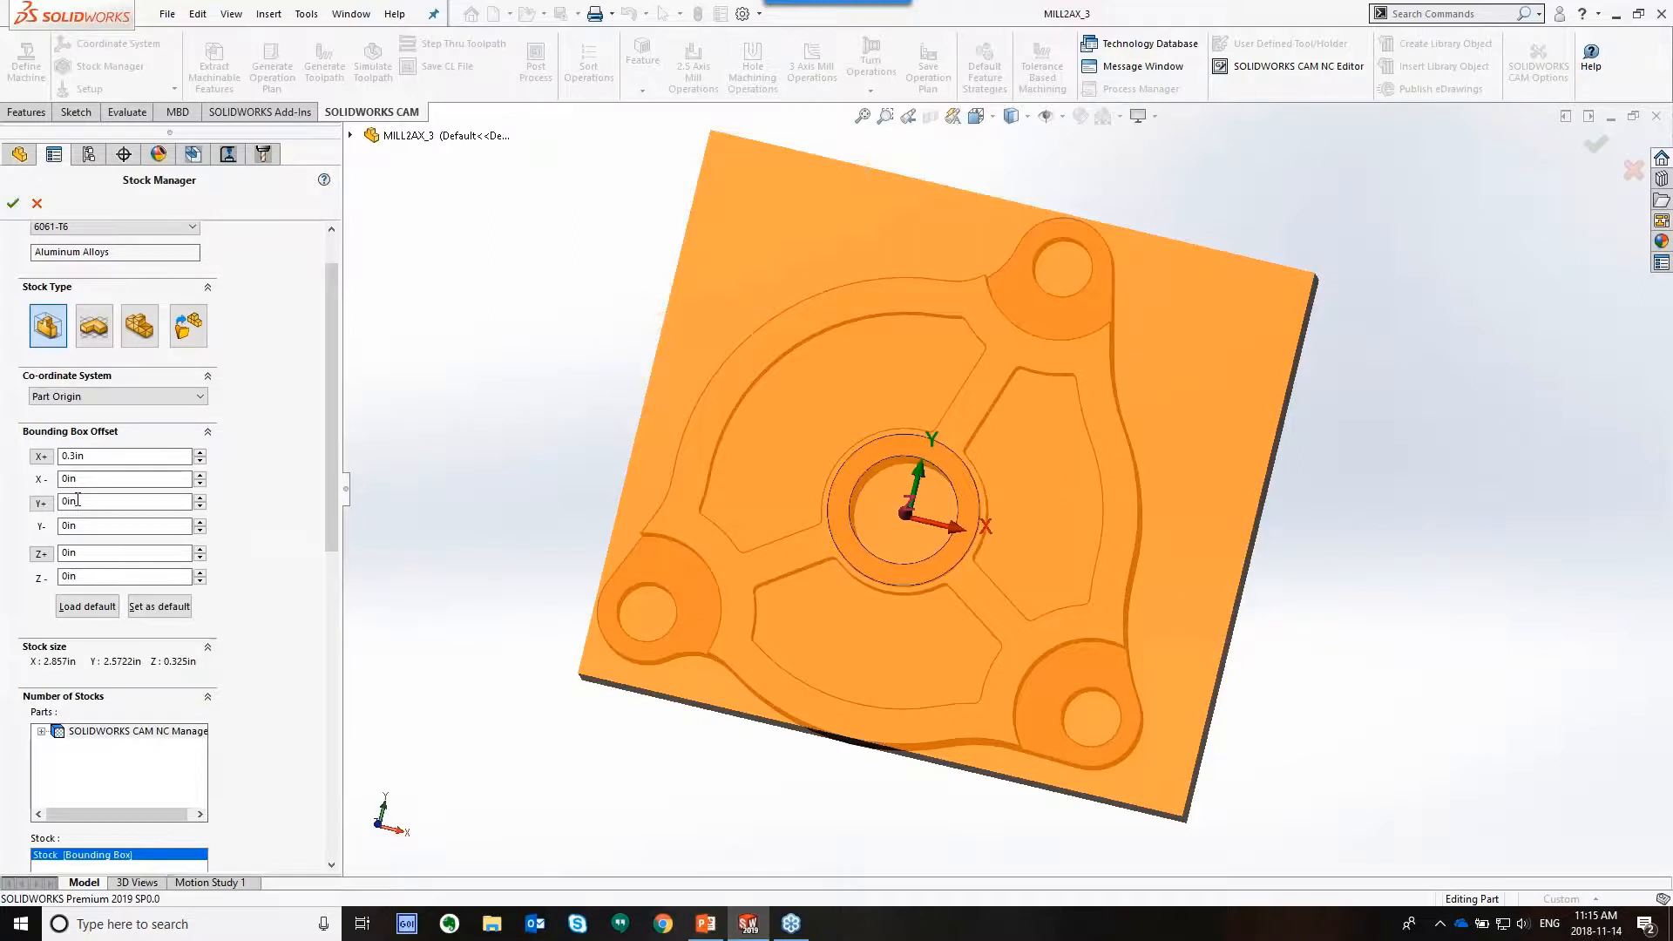
- Examine the options of the extruded sketch, STL file and solid model stock types
left_click(94, 326)
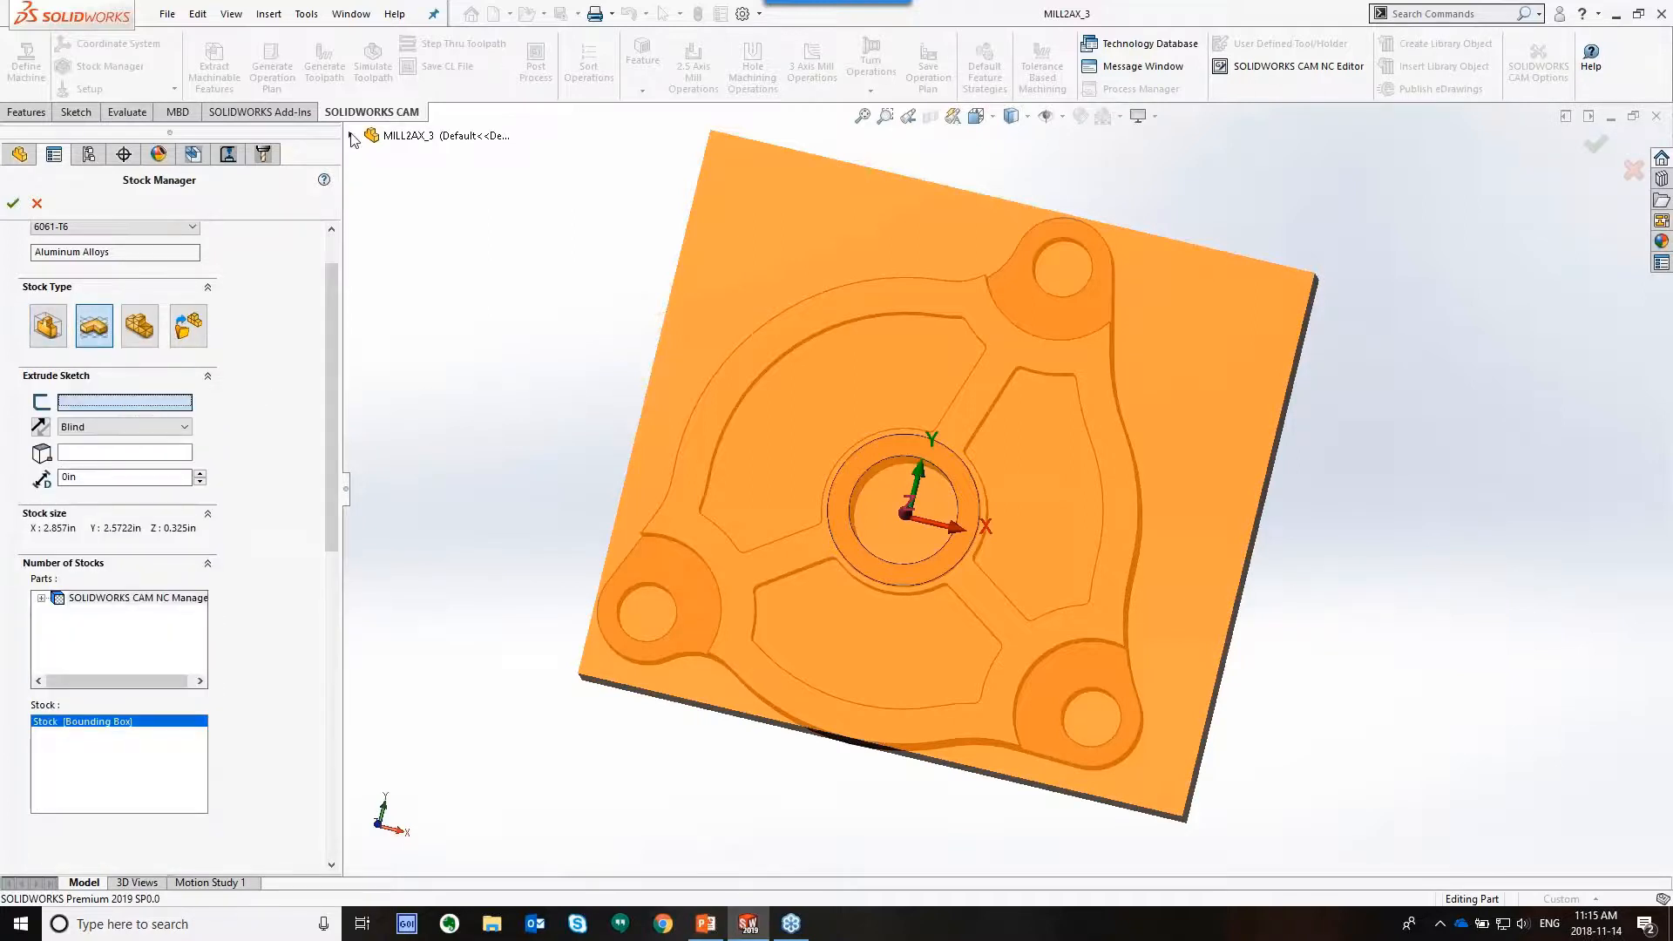
left_click(125, 401)
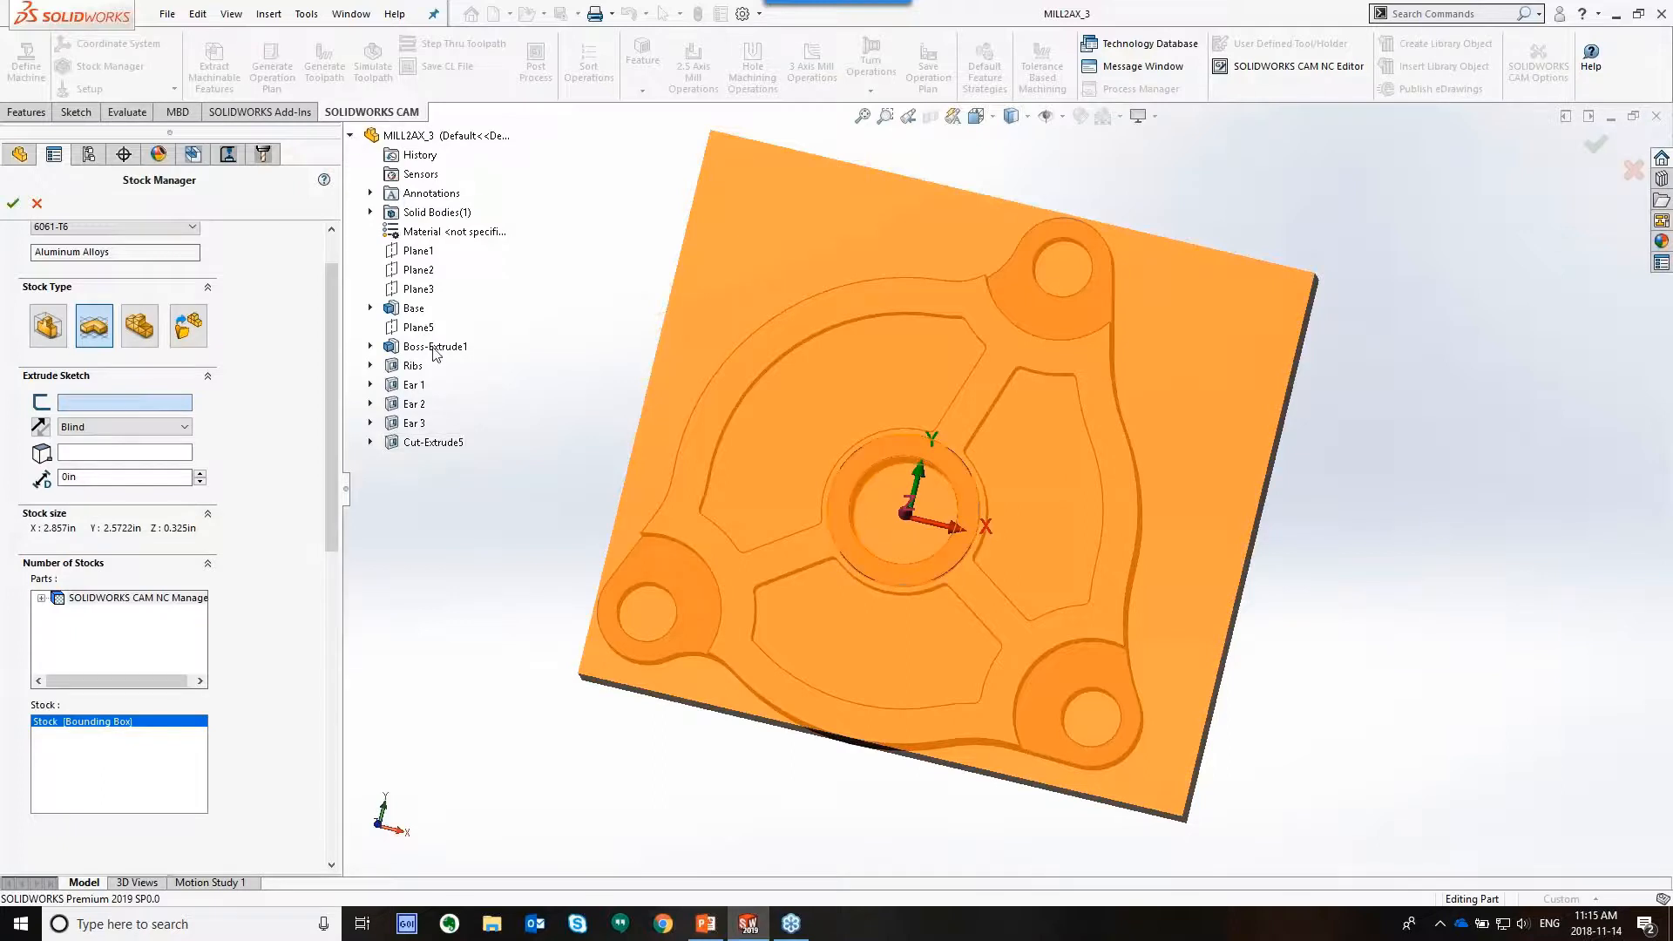
left_click(351, 136)
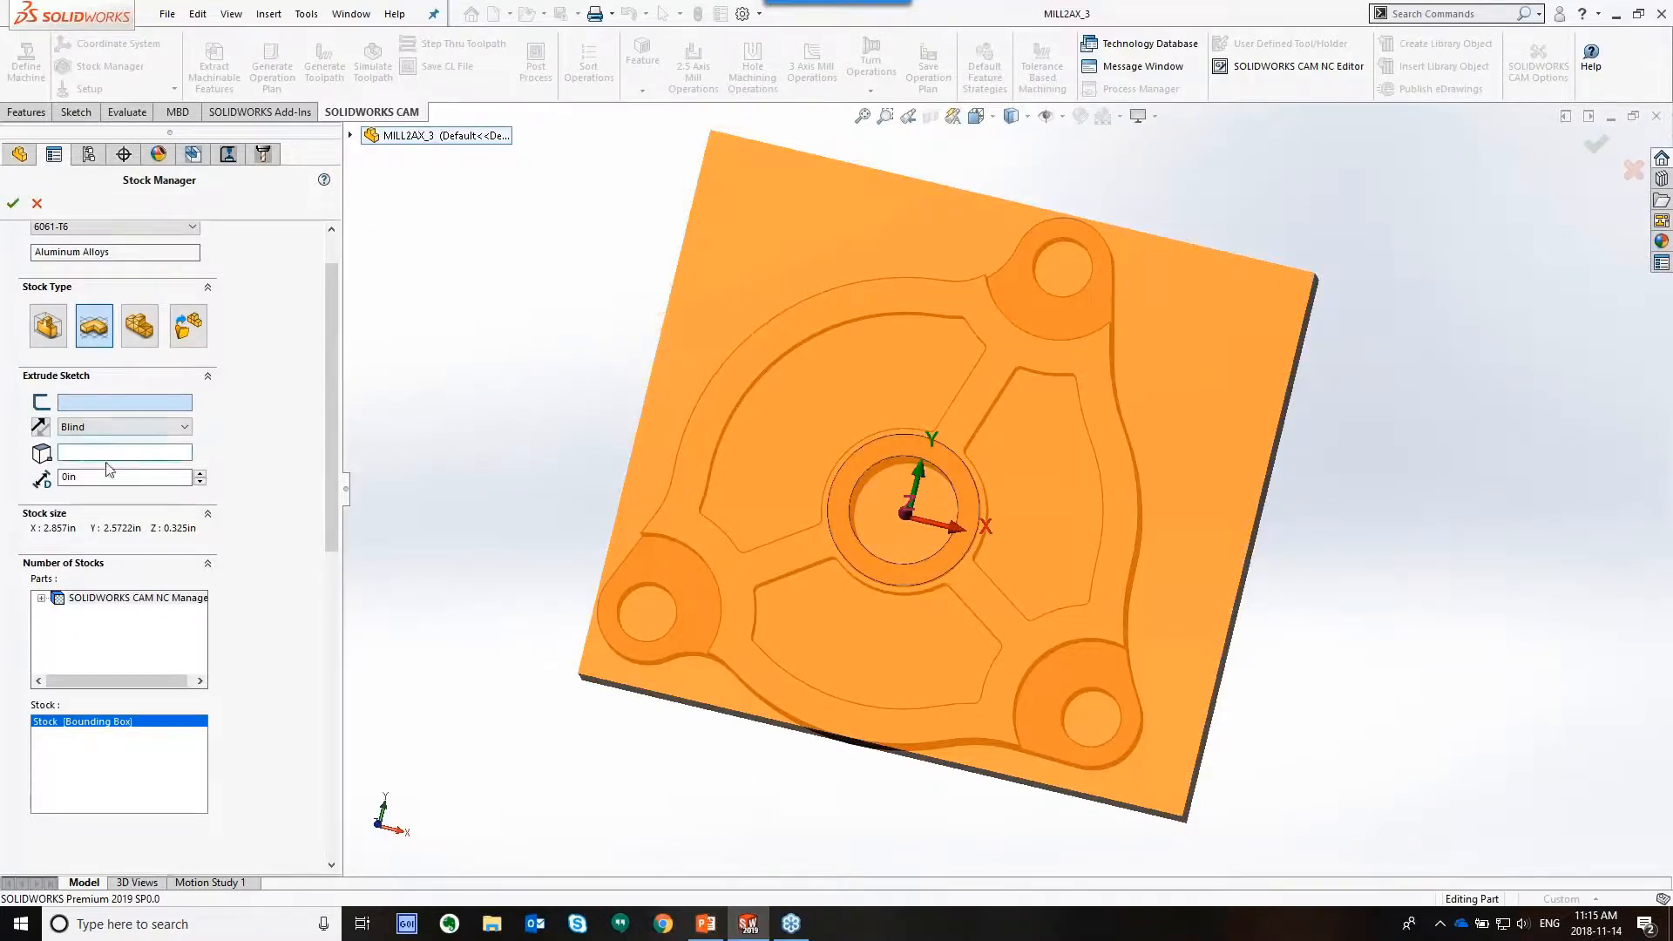
left_click(141, 329)
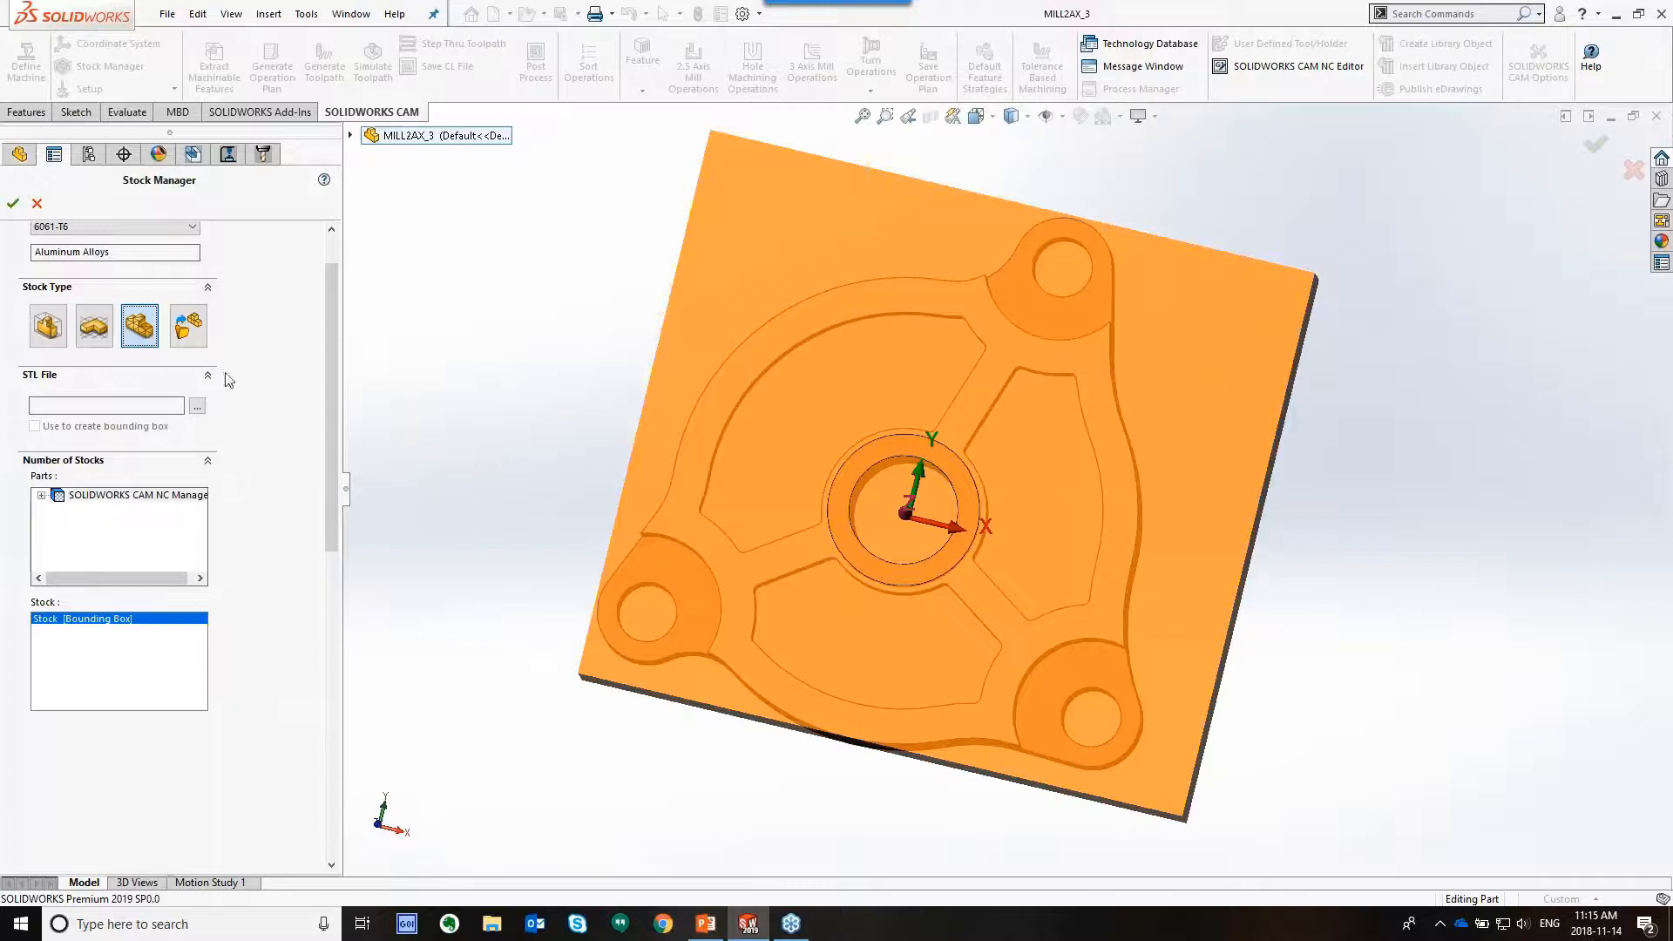
left_click(190, 329)
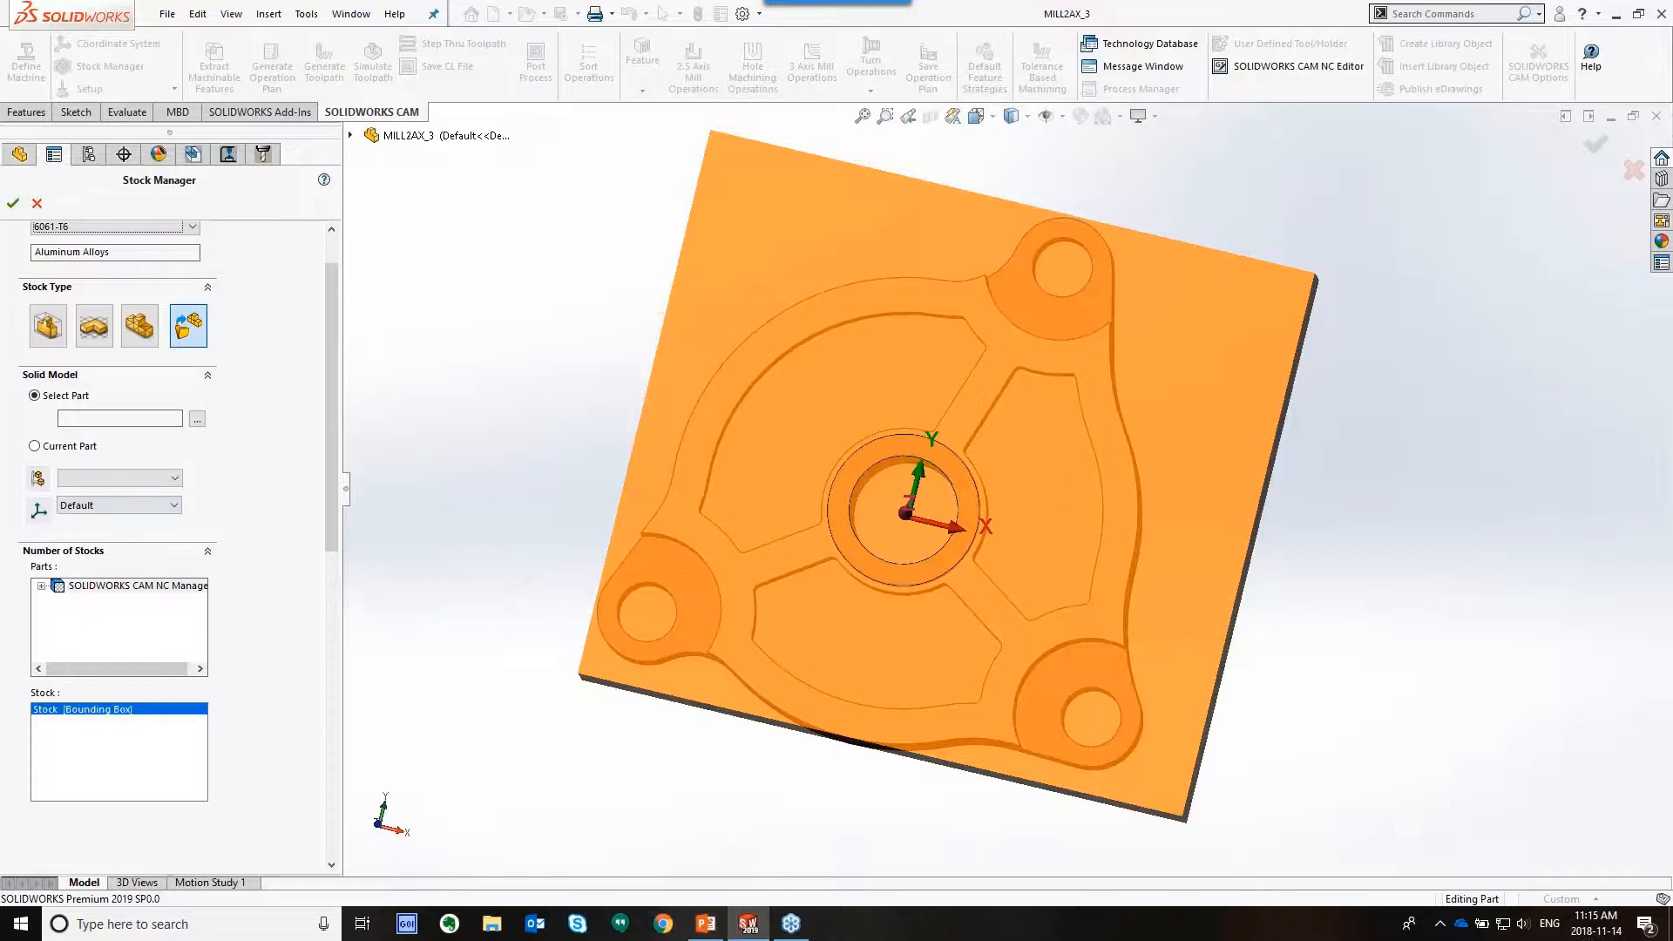
- Set the stock type to Bounding Box with zero offsets in 6061-T6 and accept the stock definition
left_click(56, 335)
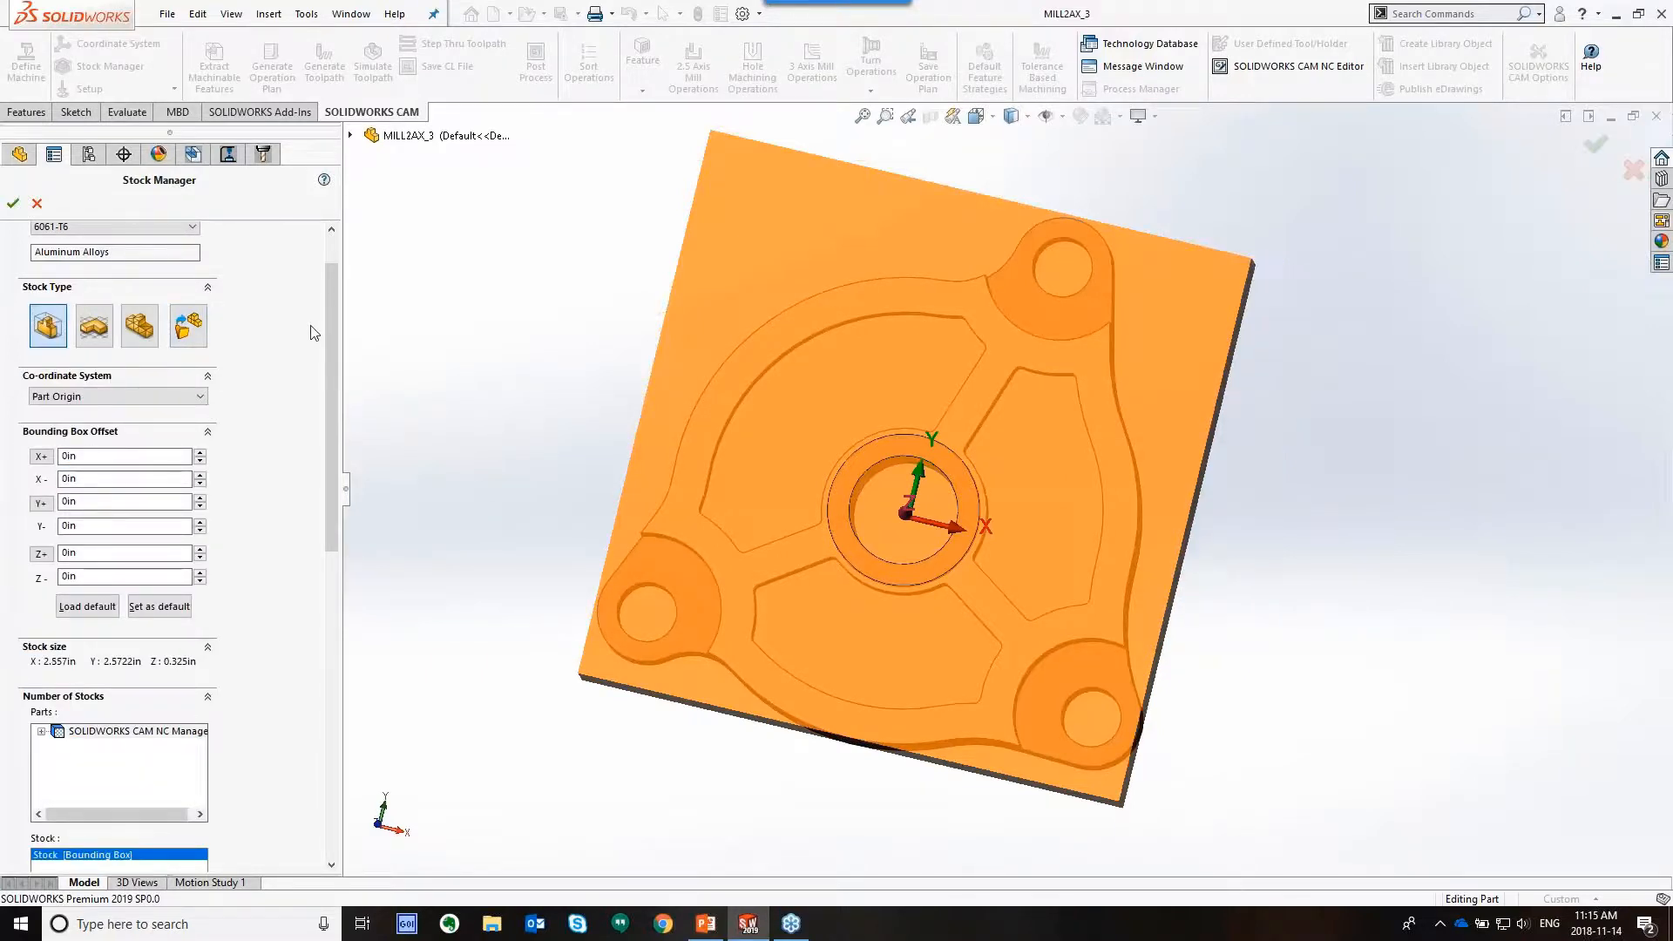
left_click_drag(328, 312, 327, 280)
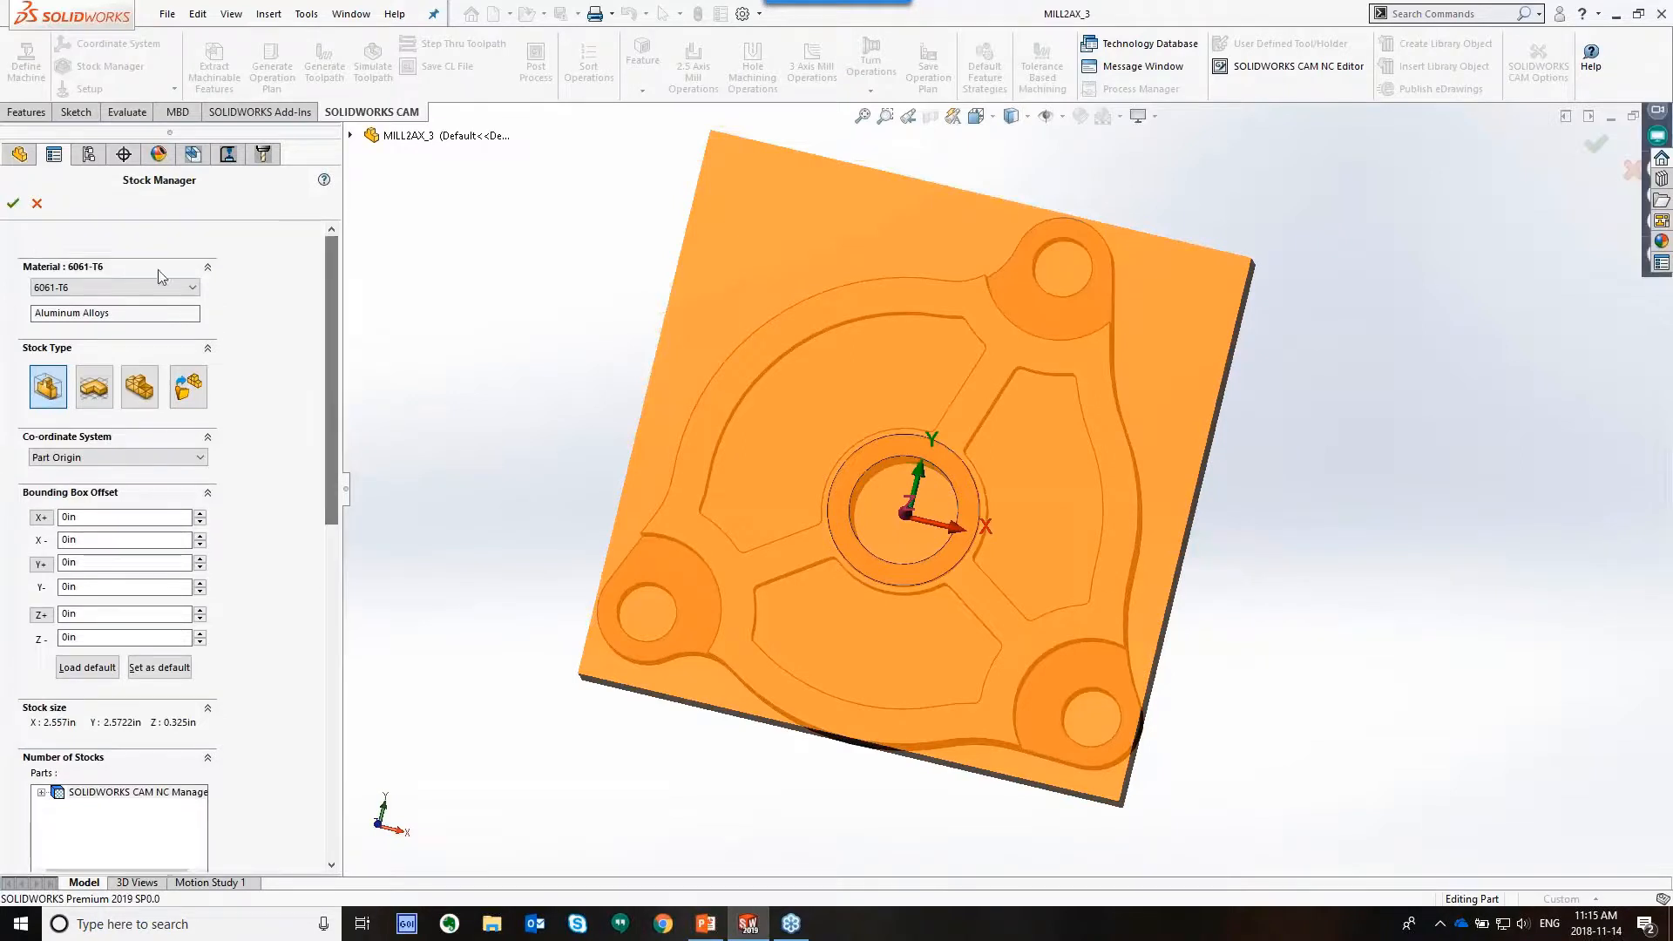
left_click(12, 205)
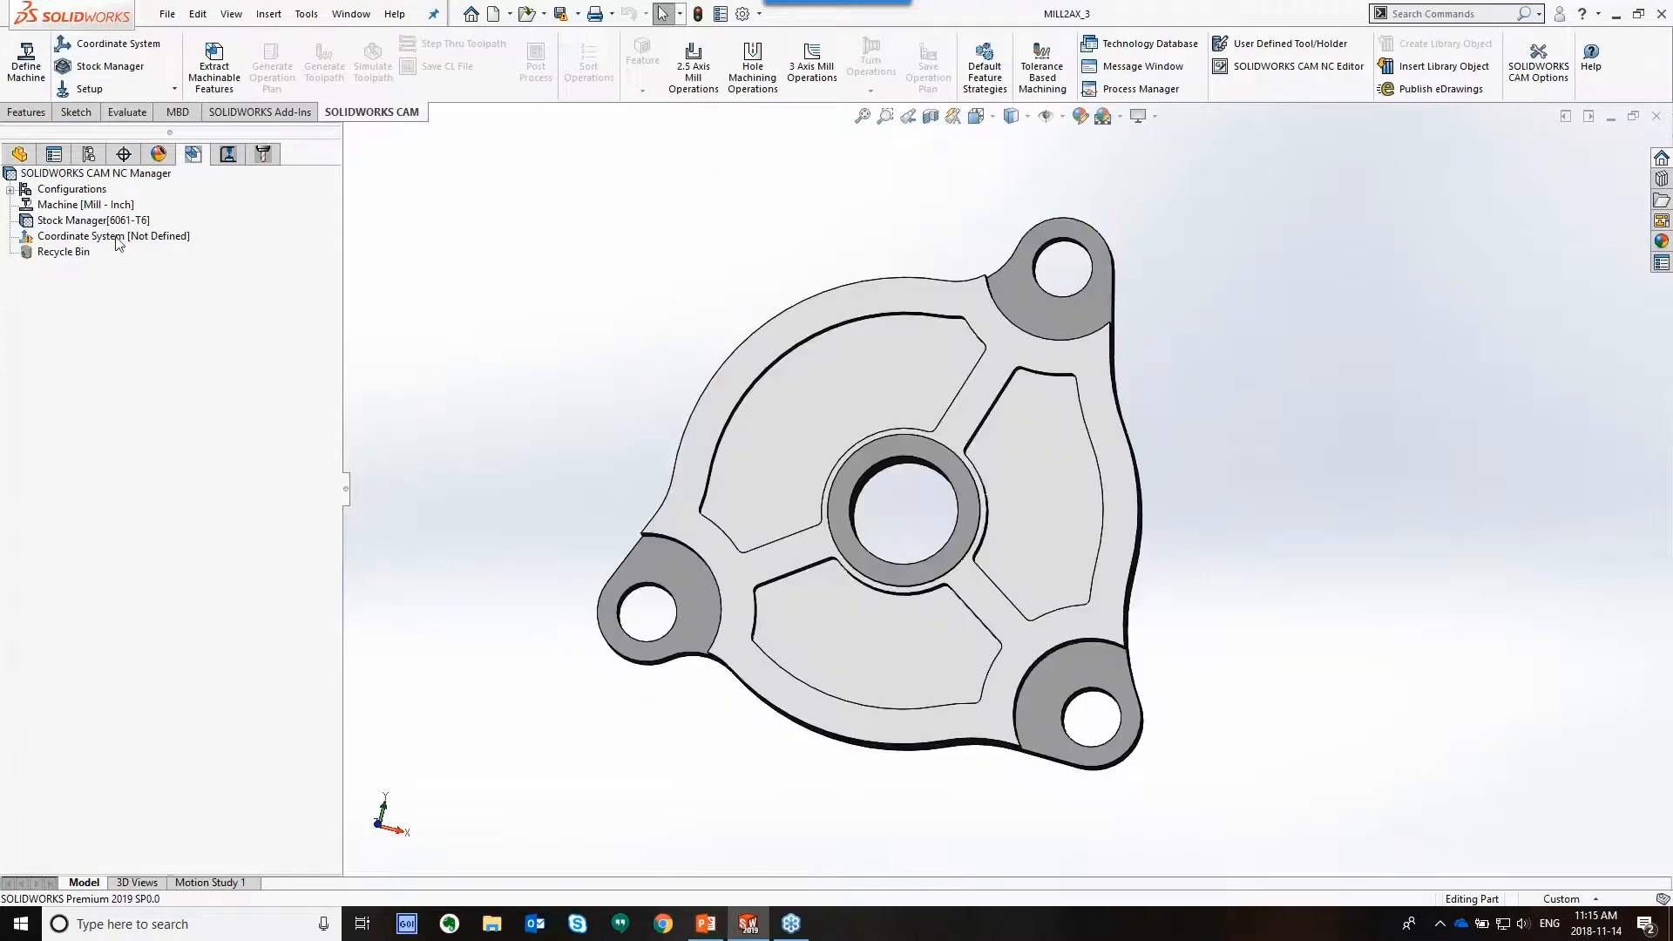
- Start a fixture coordinate system using the User Defined method
left_click(107, 44)
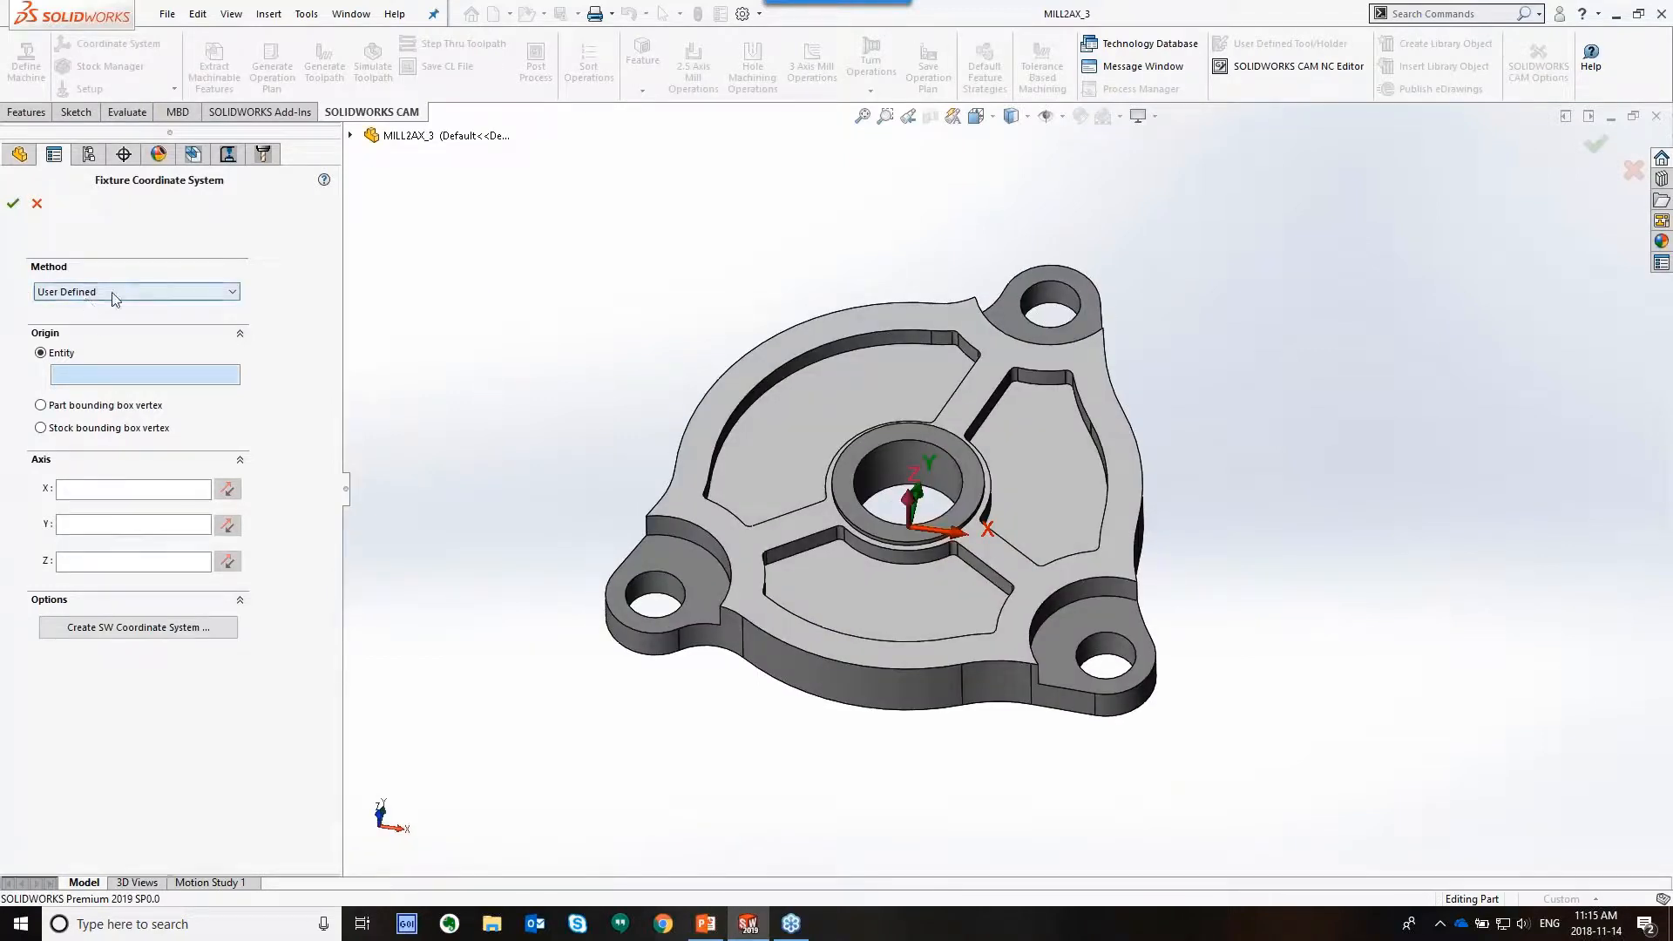
left_click(121, 292)
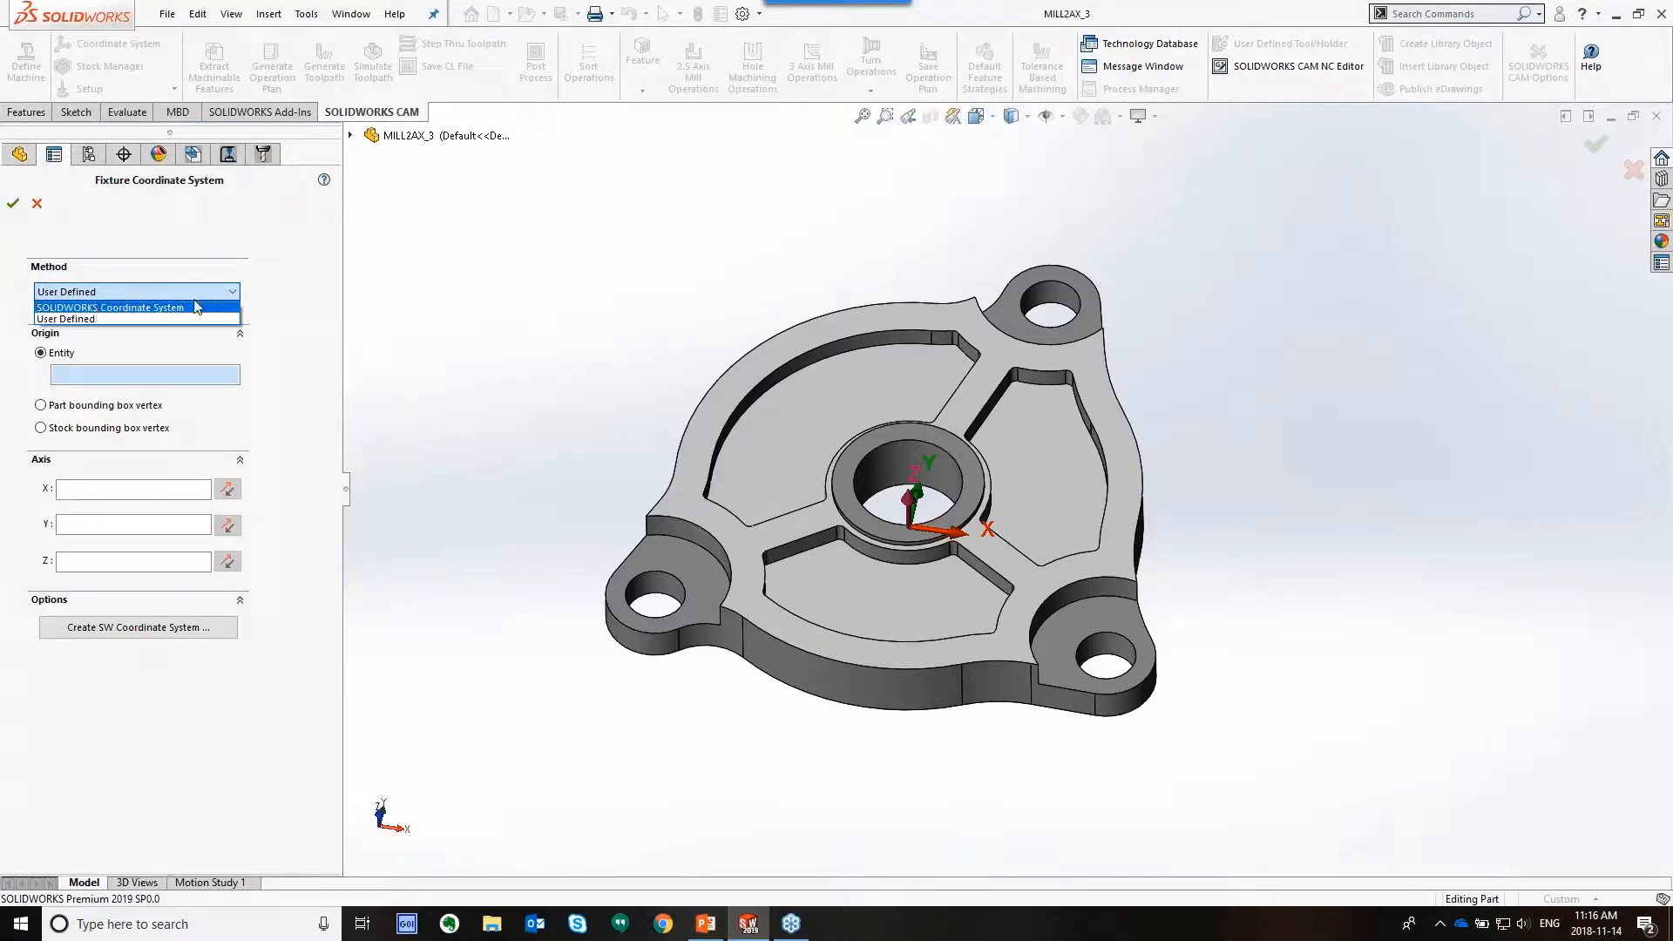
left_click(45, 319)
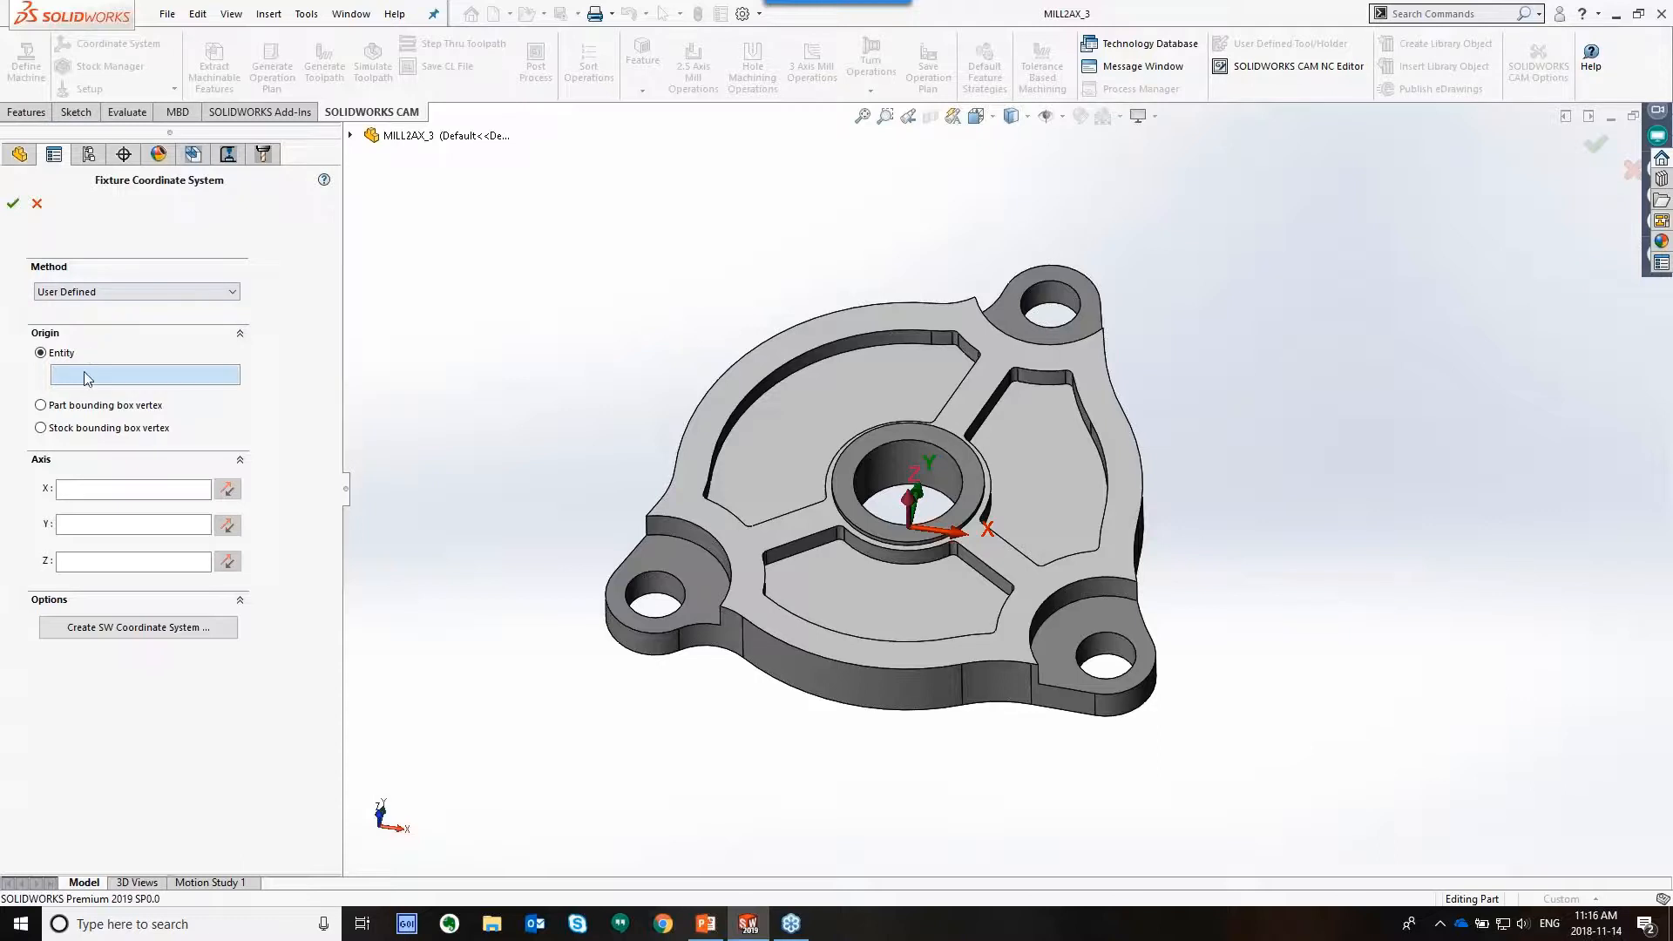
- Try the rear ear's hole edge and a vertex beside the front-left ear as the coordinate system origin, clearing each selection
left_click(1039, 314)
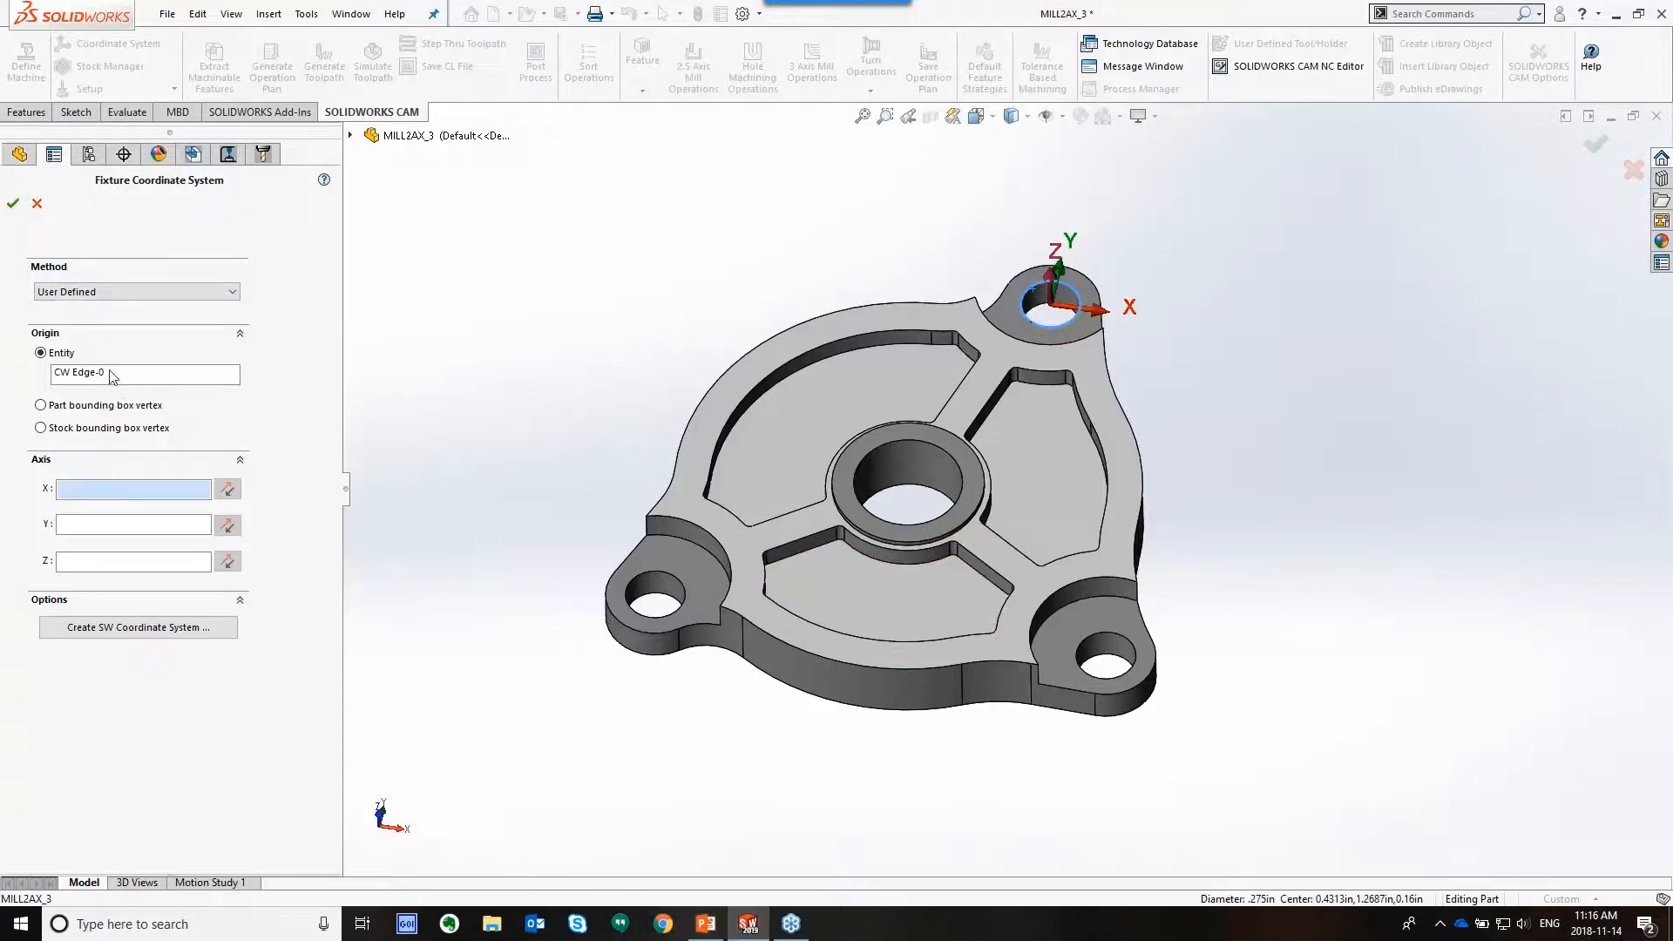
key("Delete")
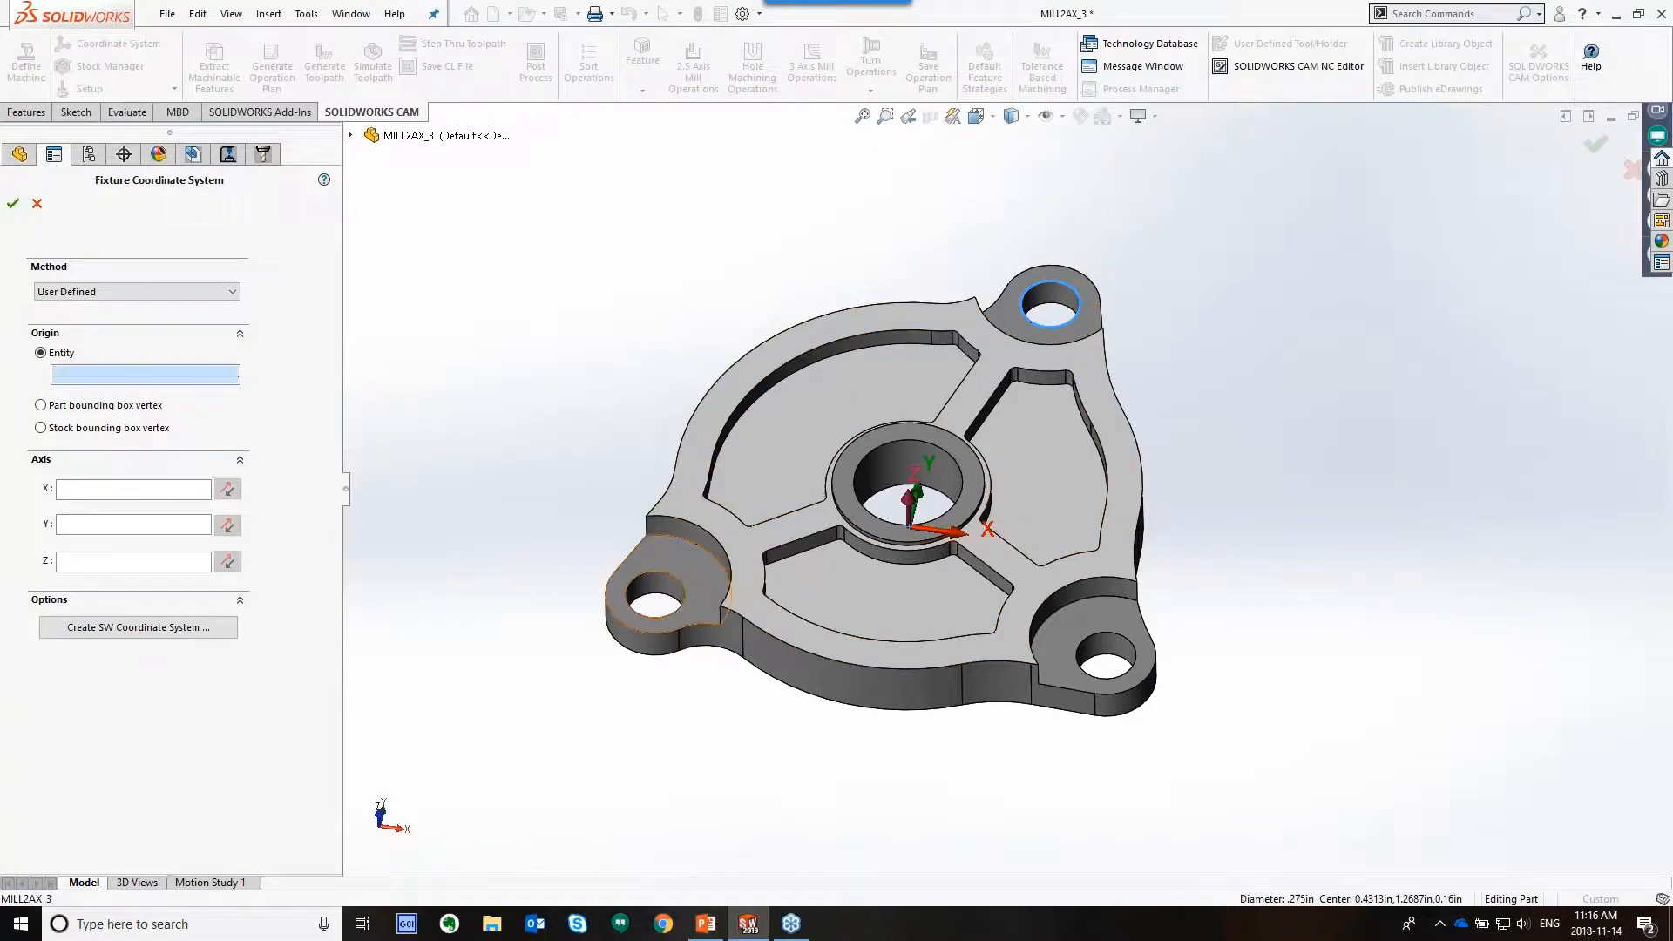
left_click(721, 607)
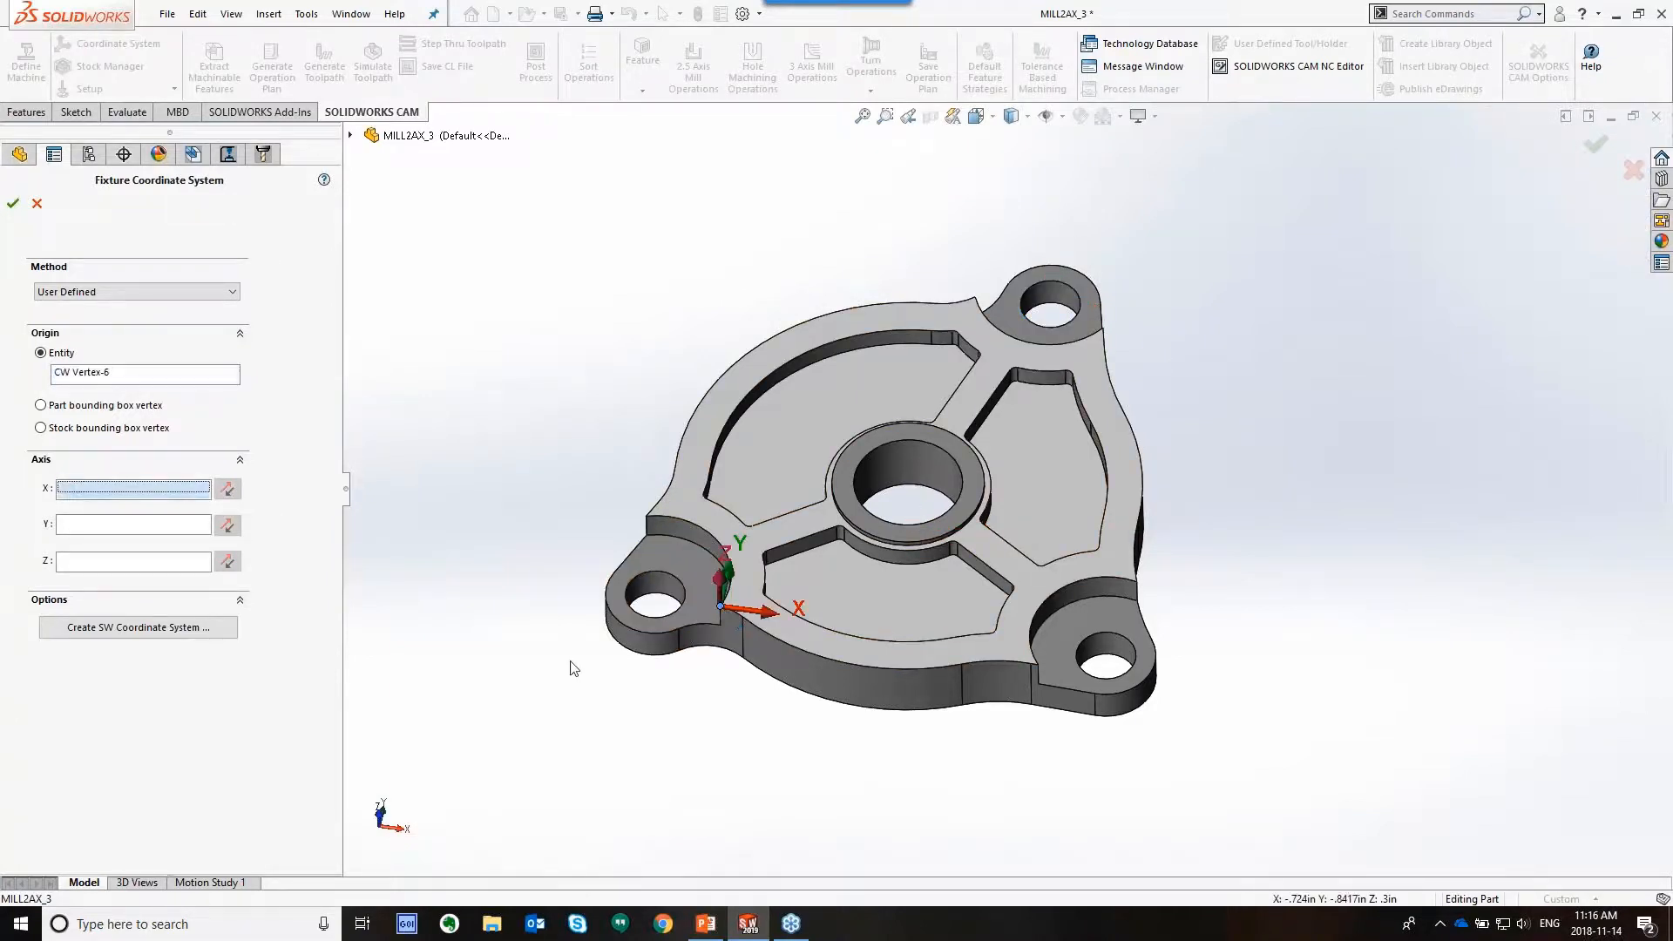
left_click(139, 374)
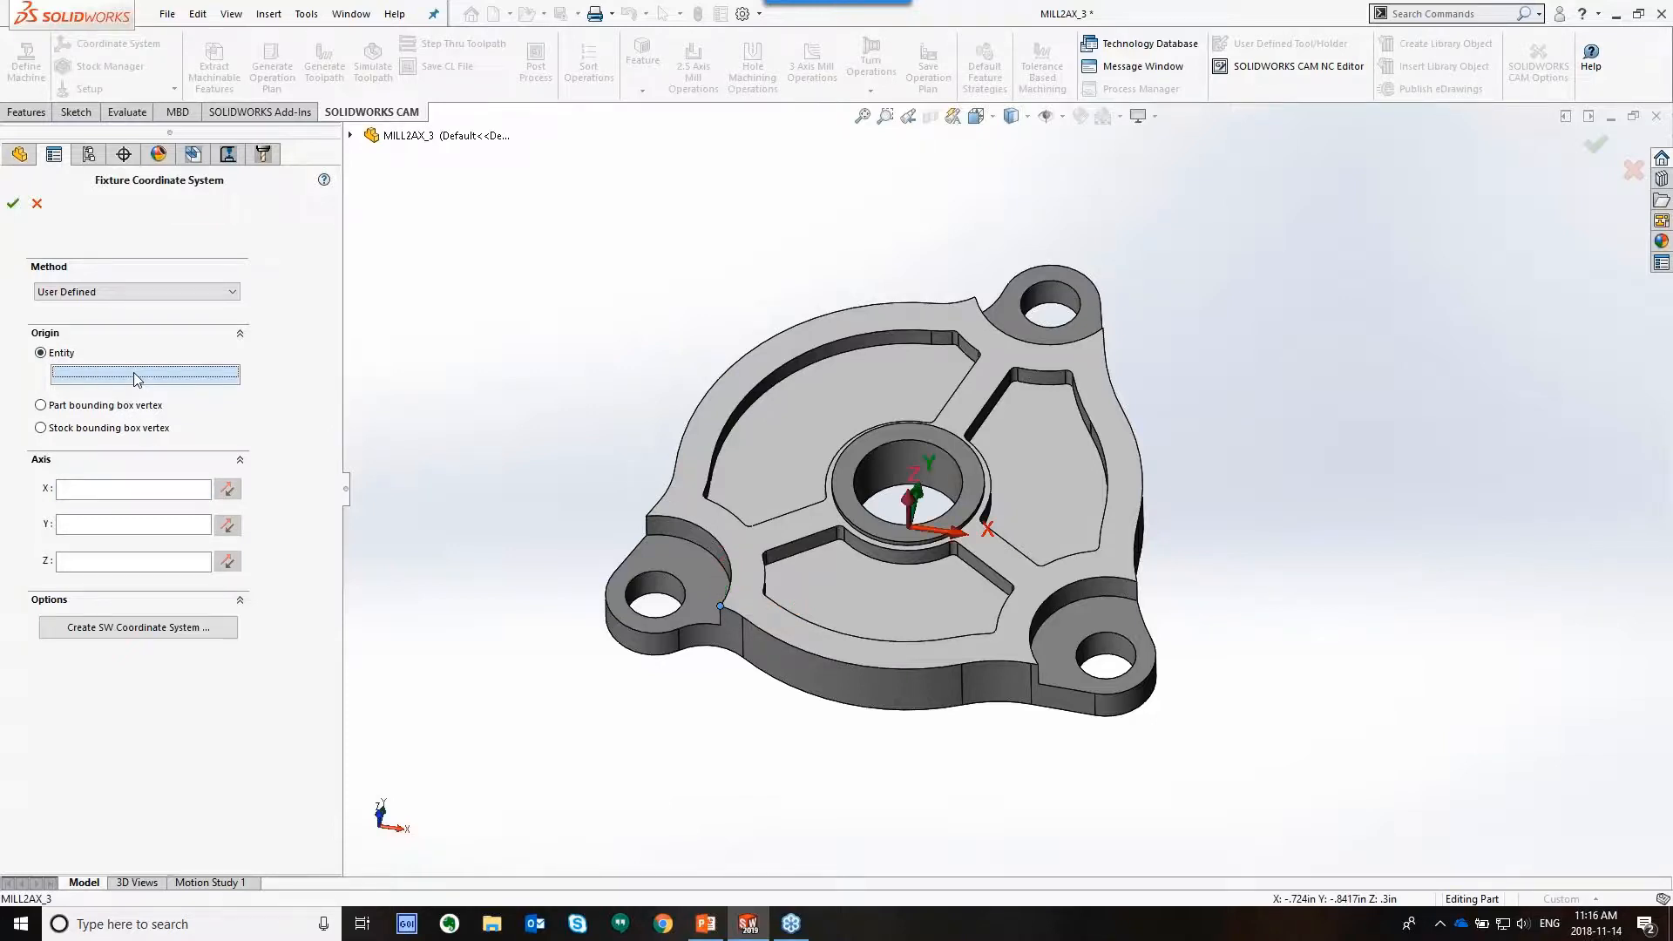
- Set the coordinate system origin to the stock bounding box vertex at the upper front-left corner and accept the fixture coordinate system
left_click(98, 406)
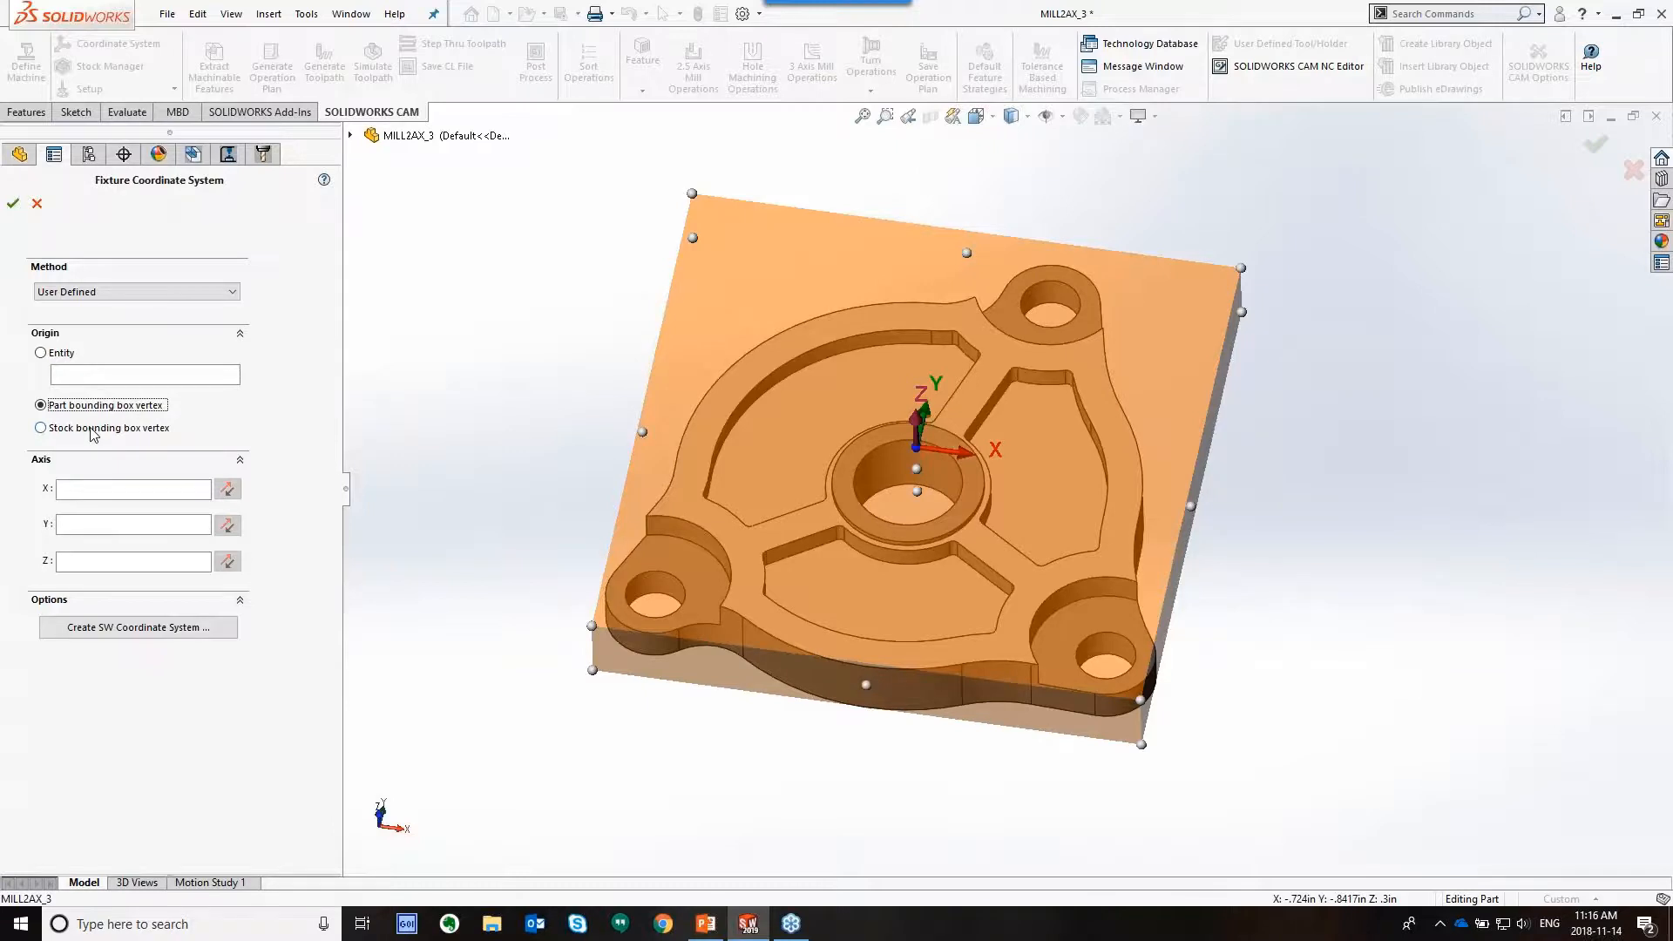
left_click(91, 428)
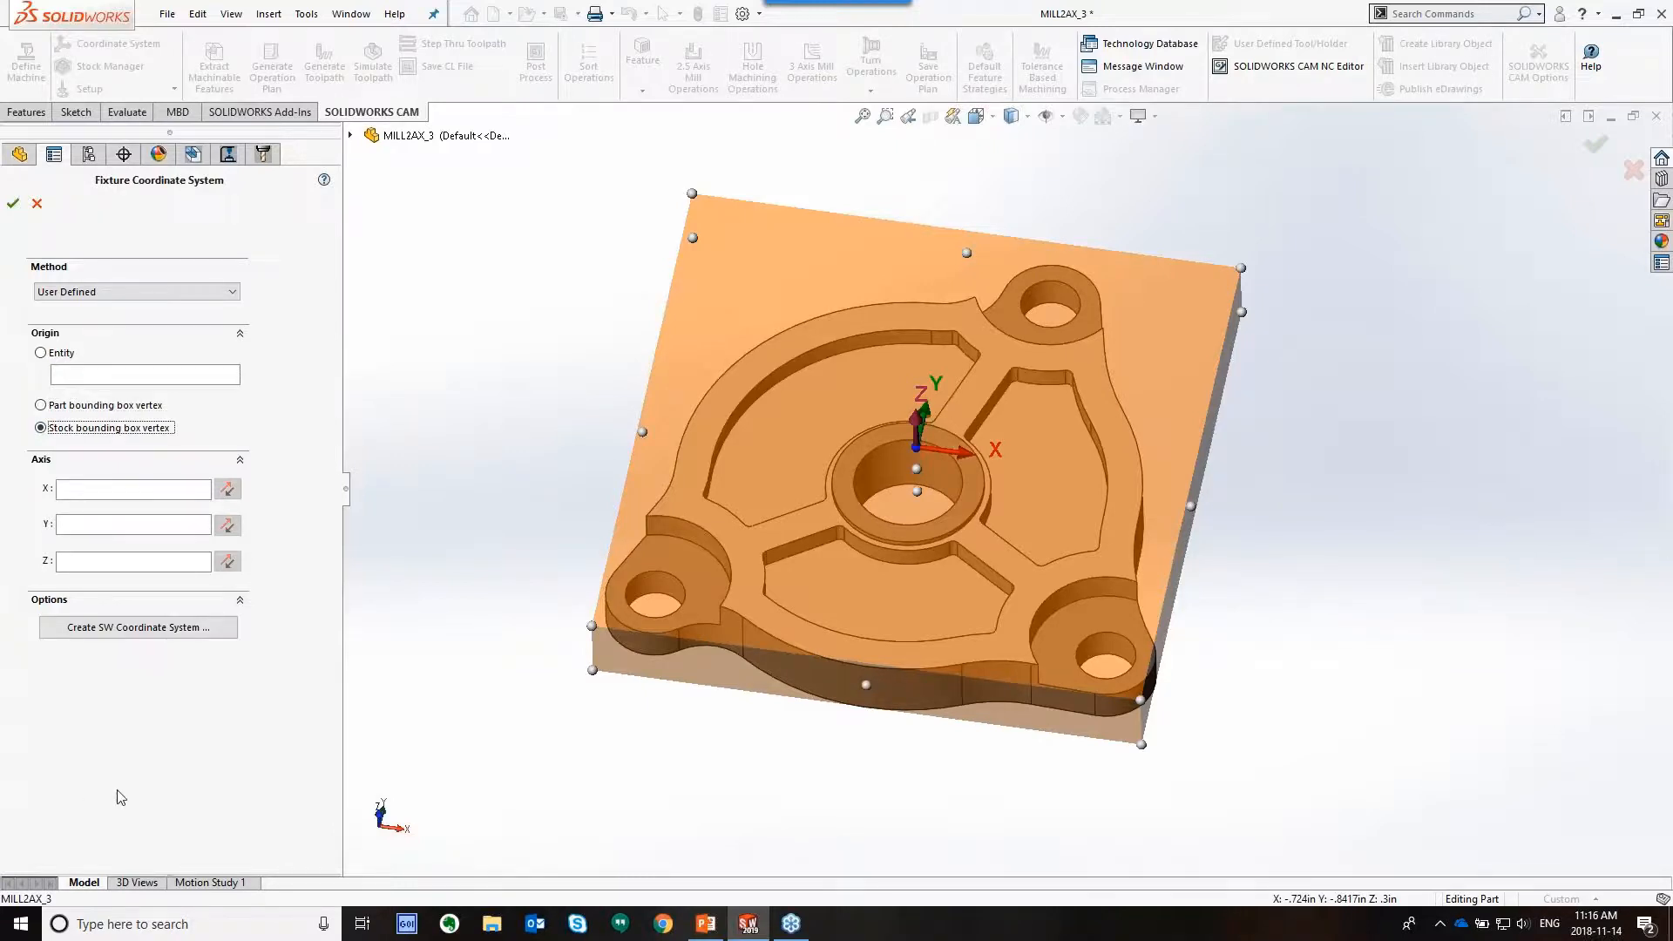
left_click(592, 626)
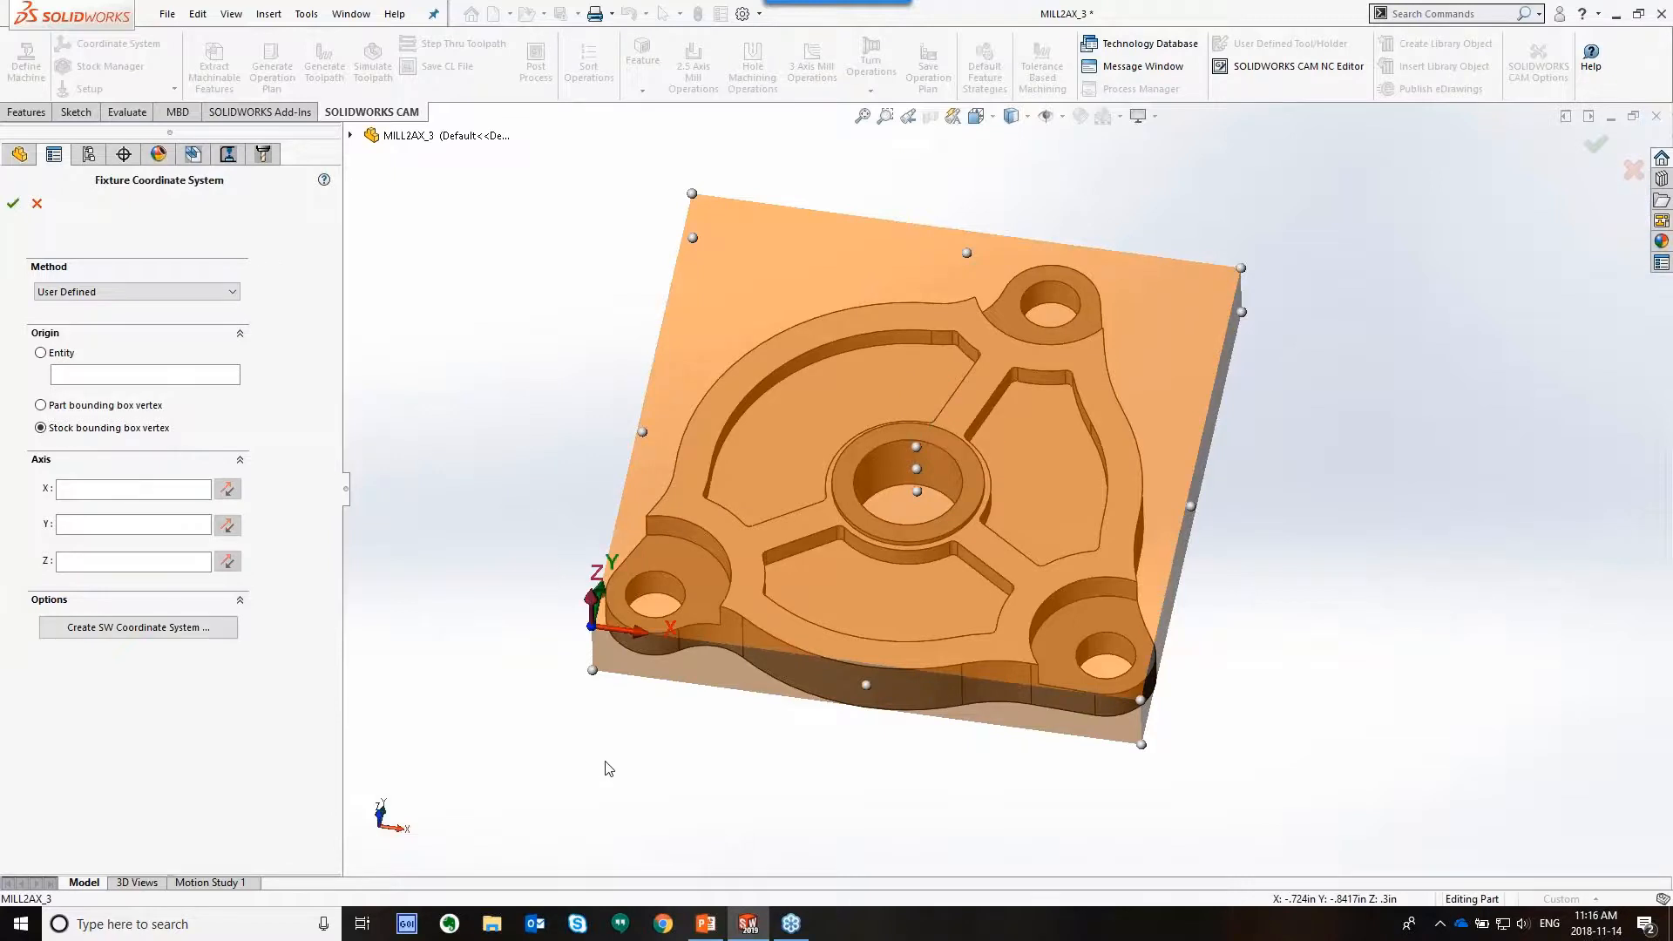
mouse_move(541, 754)
middle_mouse_down()
mouse_move(515, 647)
mouse_move(542, 761)
middle_mouse_up()
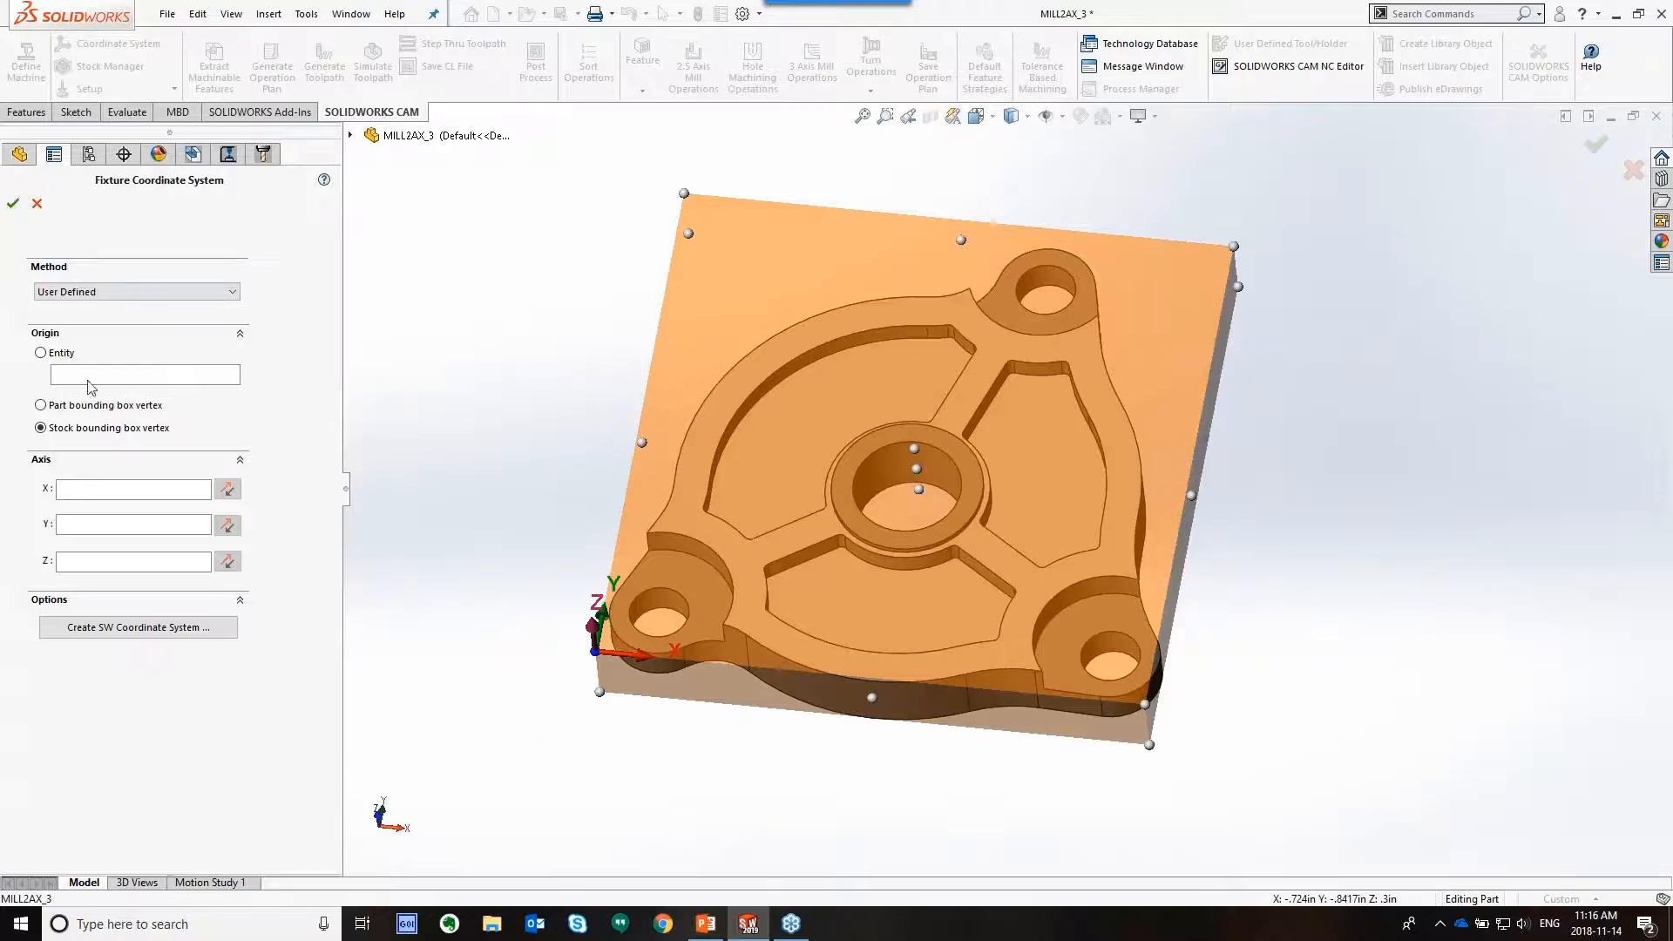
left_click(13, 203)
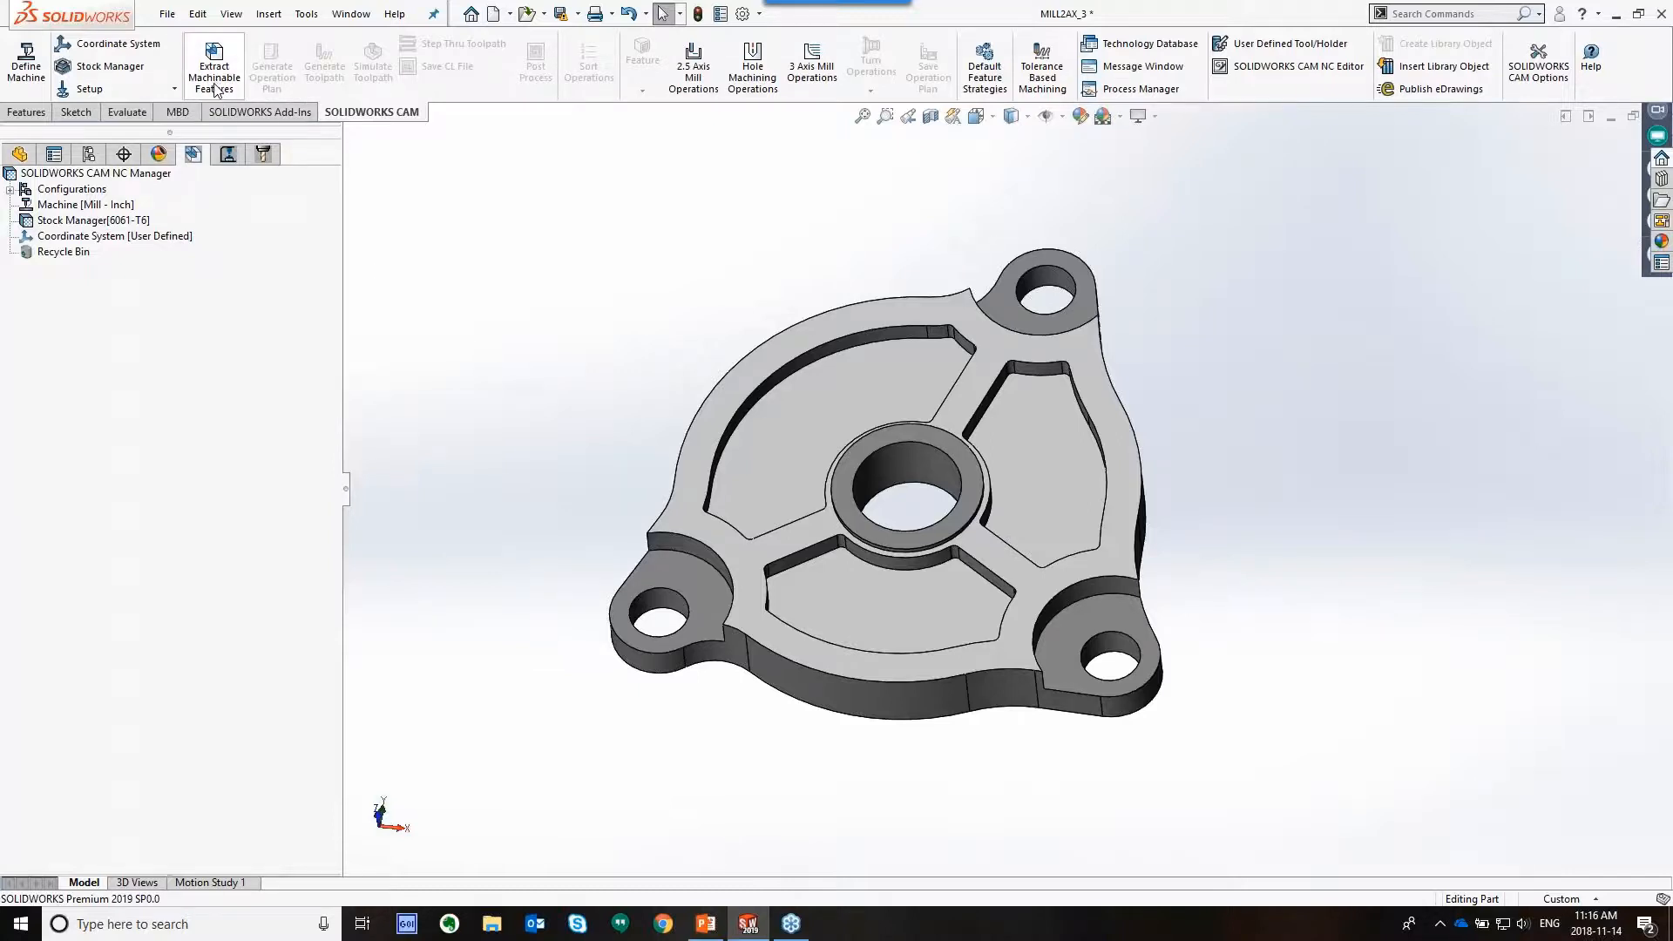
- Review the mill feature extraction settings in the SOLIDWORKS CAM options and accept them
left_click(1539, 61)
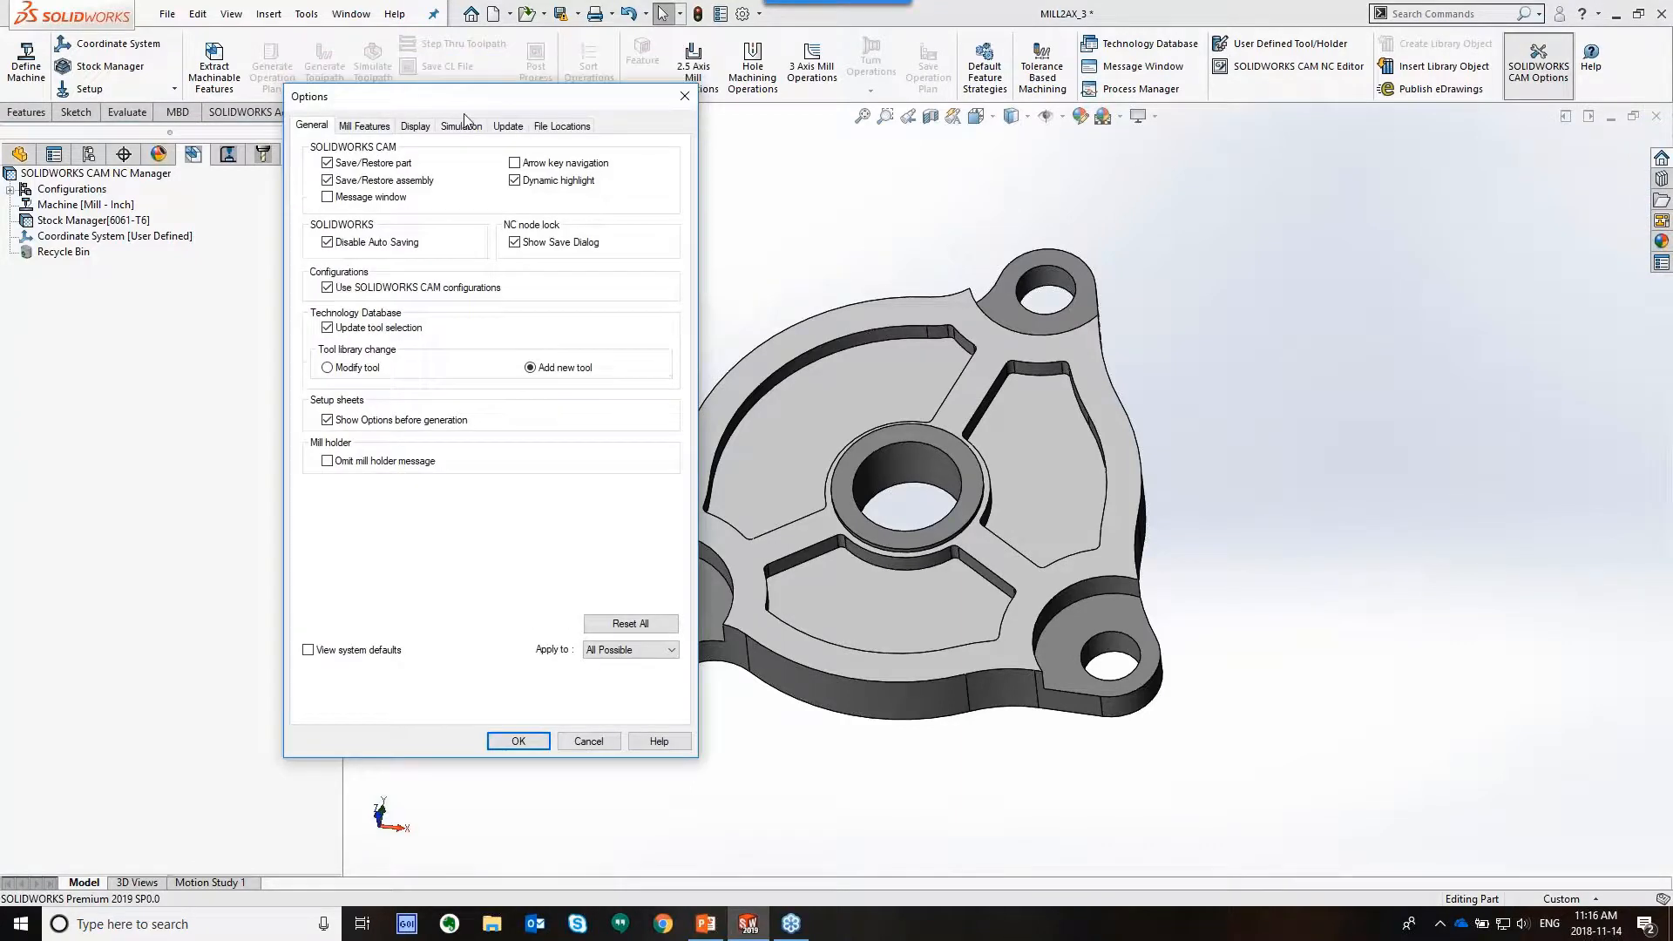
left_click(370, 175)
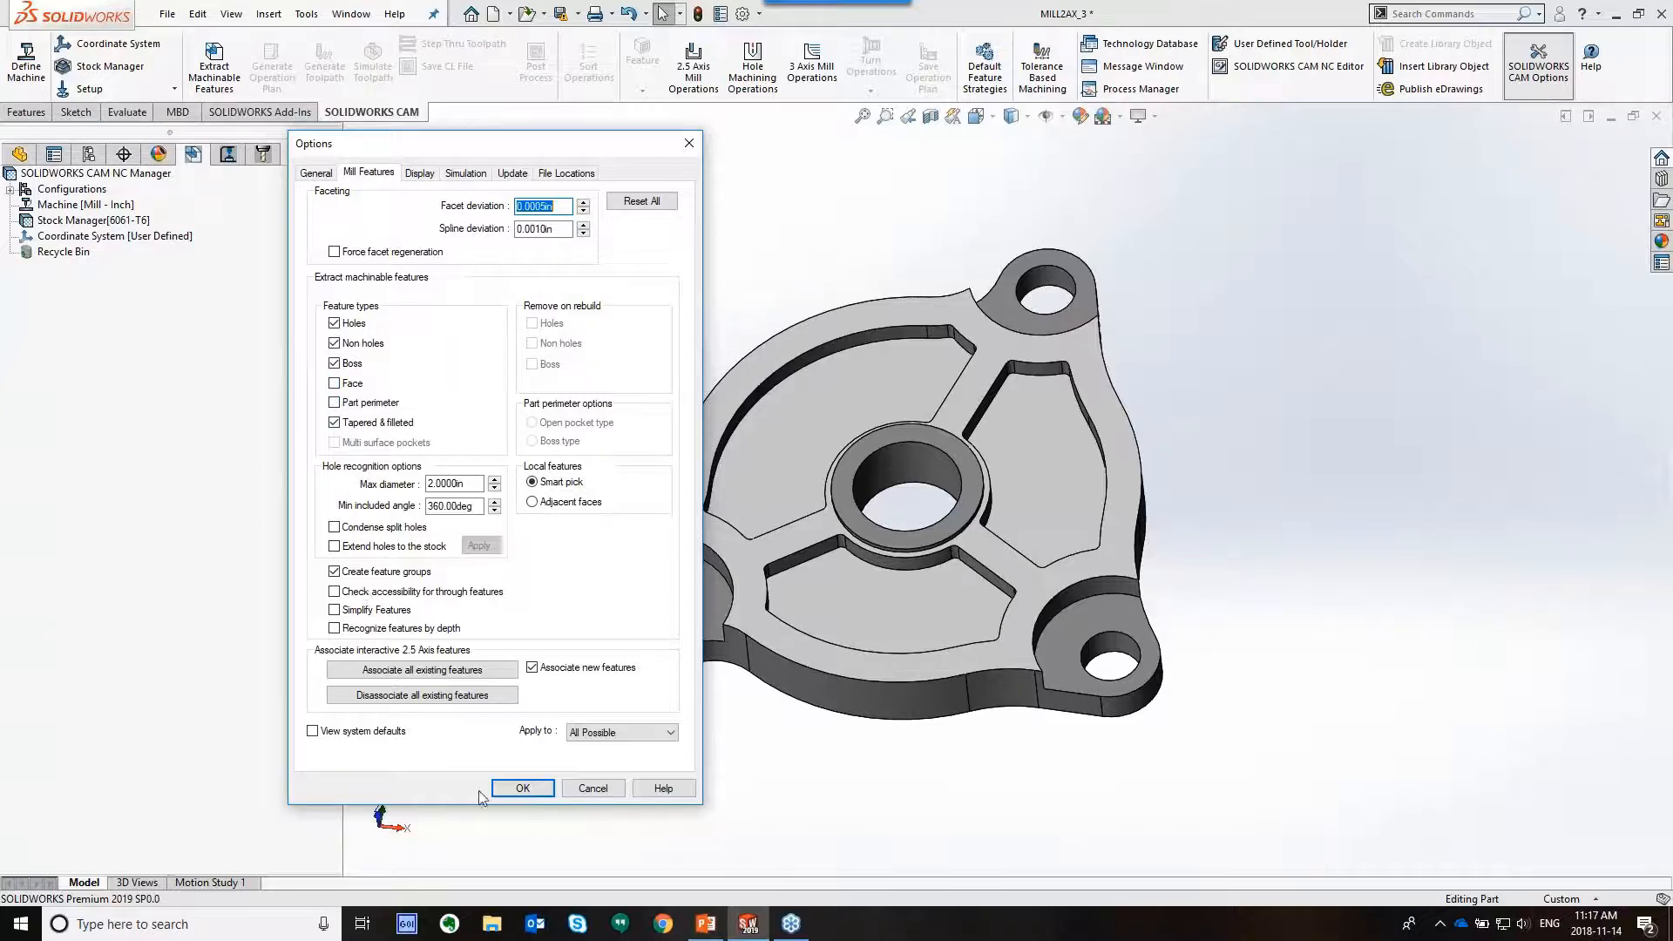
left_click(526, 790)
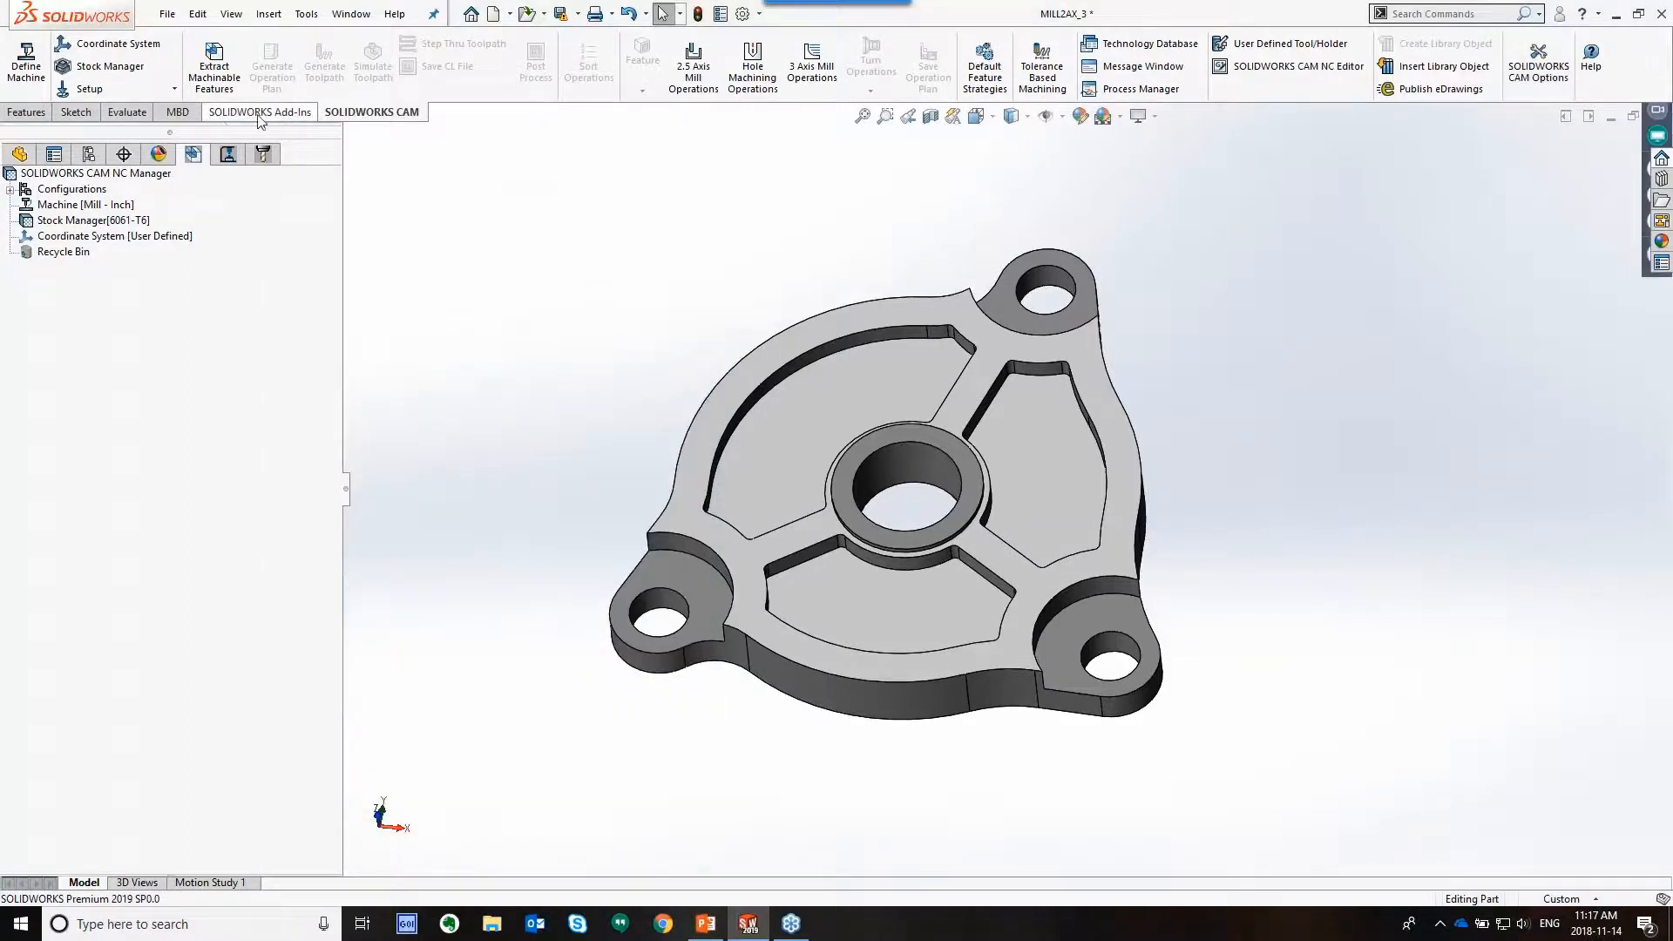
- Extract the machinable features from the part and inspect the tool direction of Mill Part Setup1 around the model
left_click(214, 78)
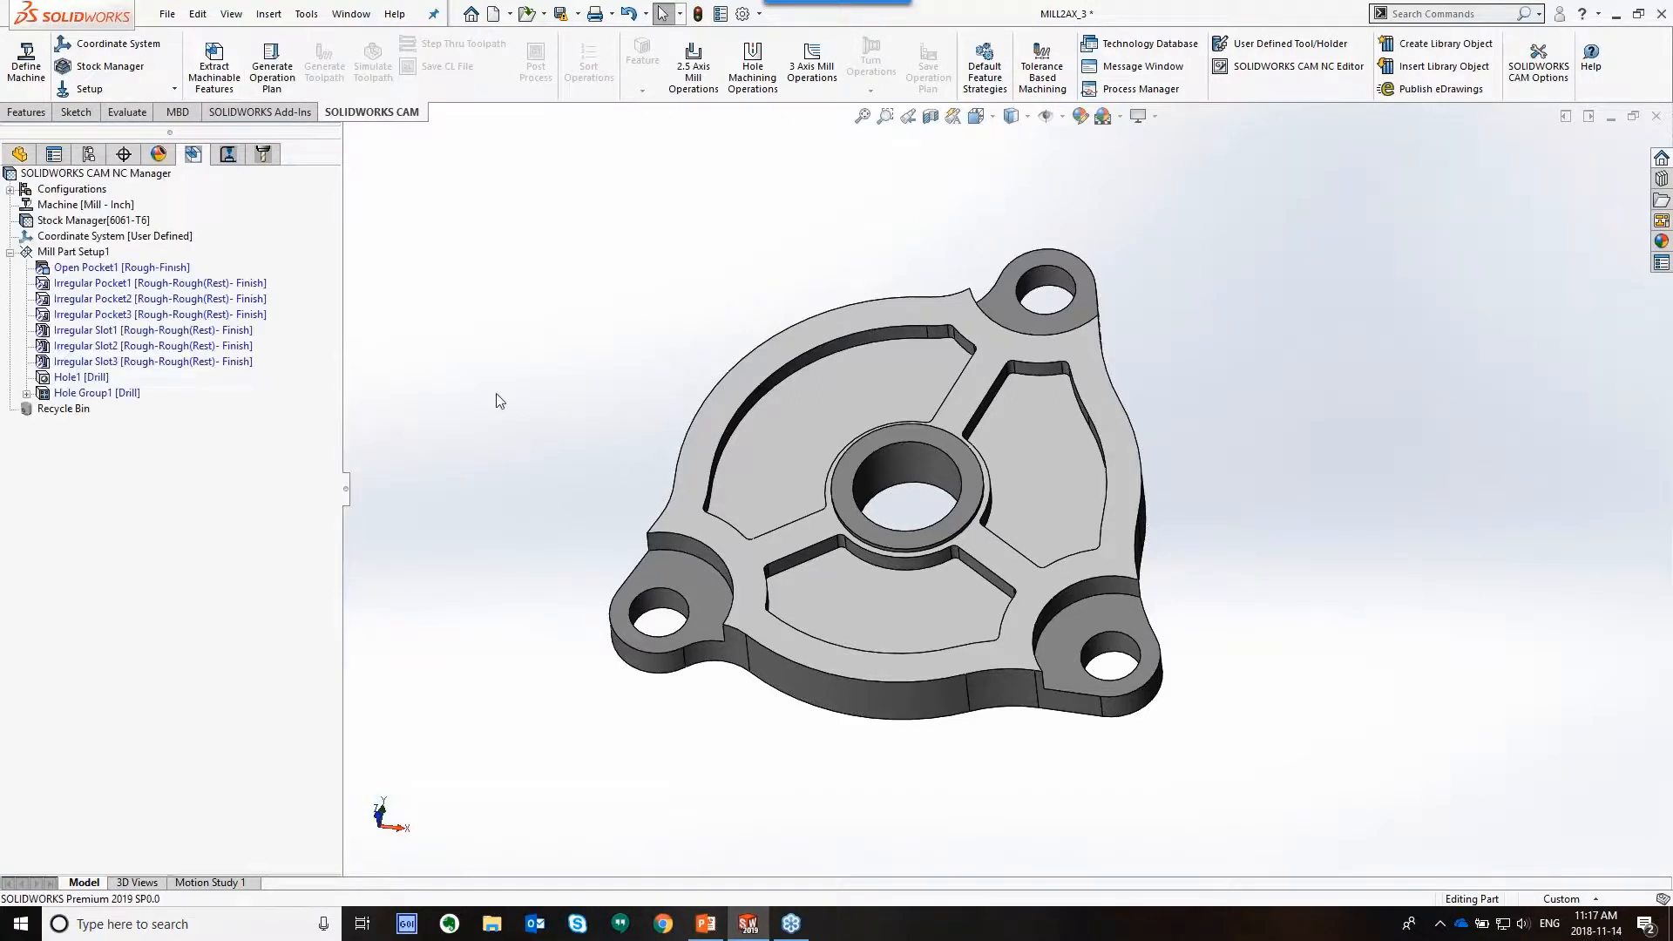
left_click(70, 252)
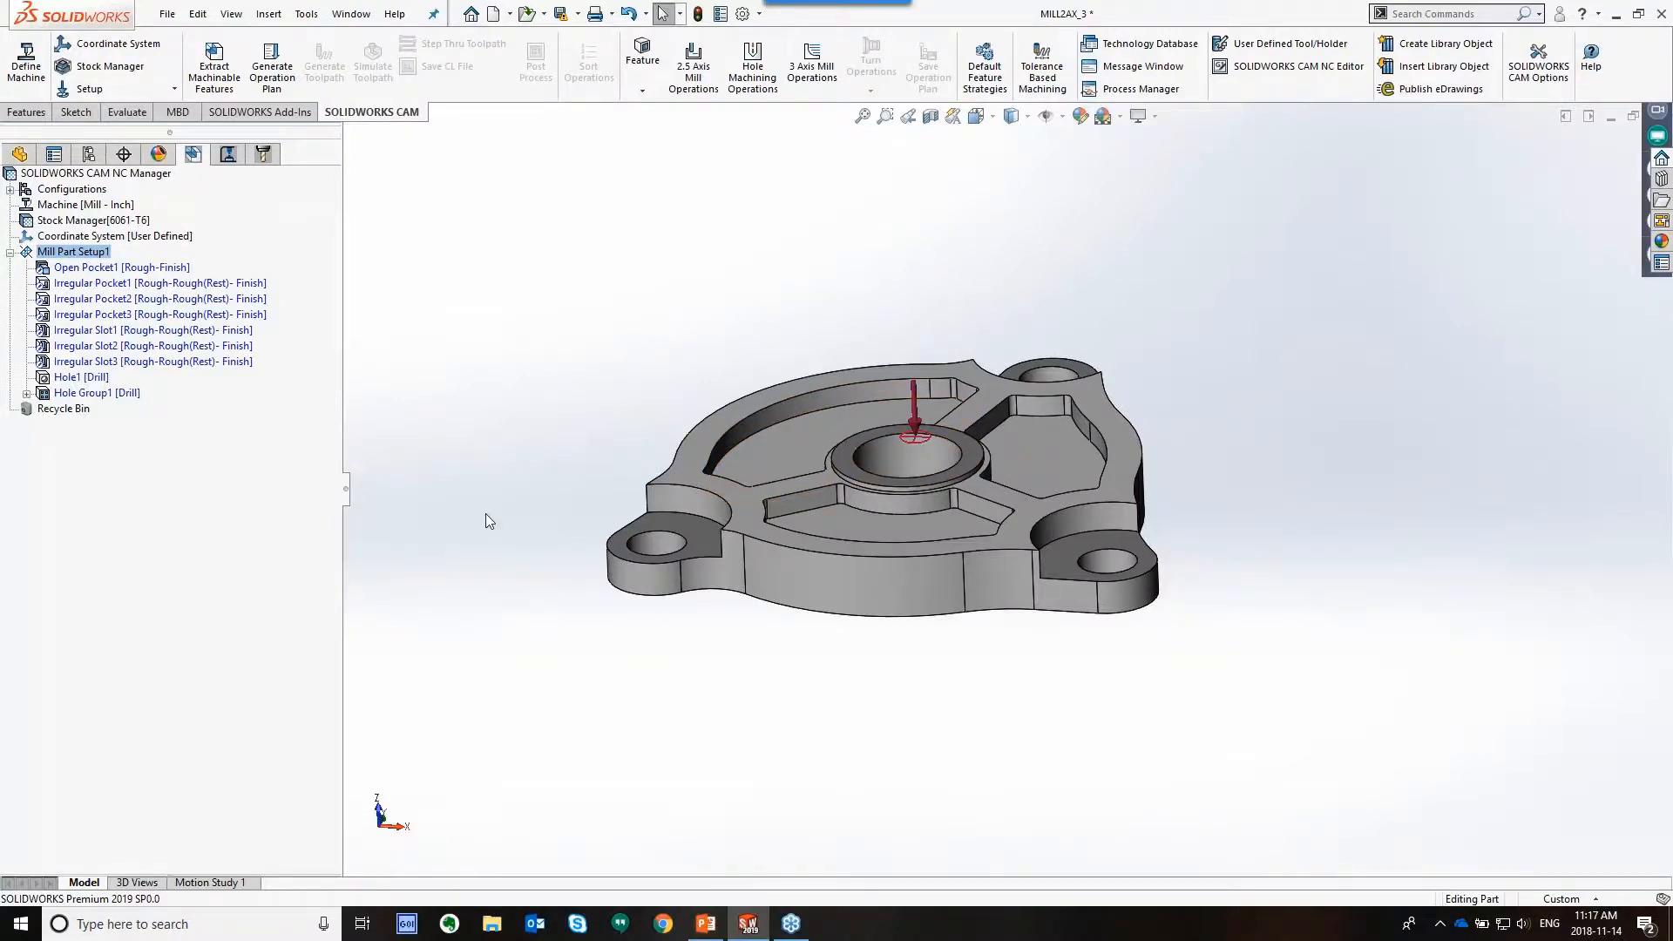
middle_click_drag(493, 521, 642, 412)
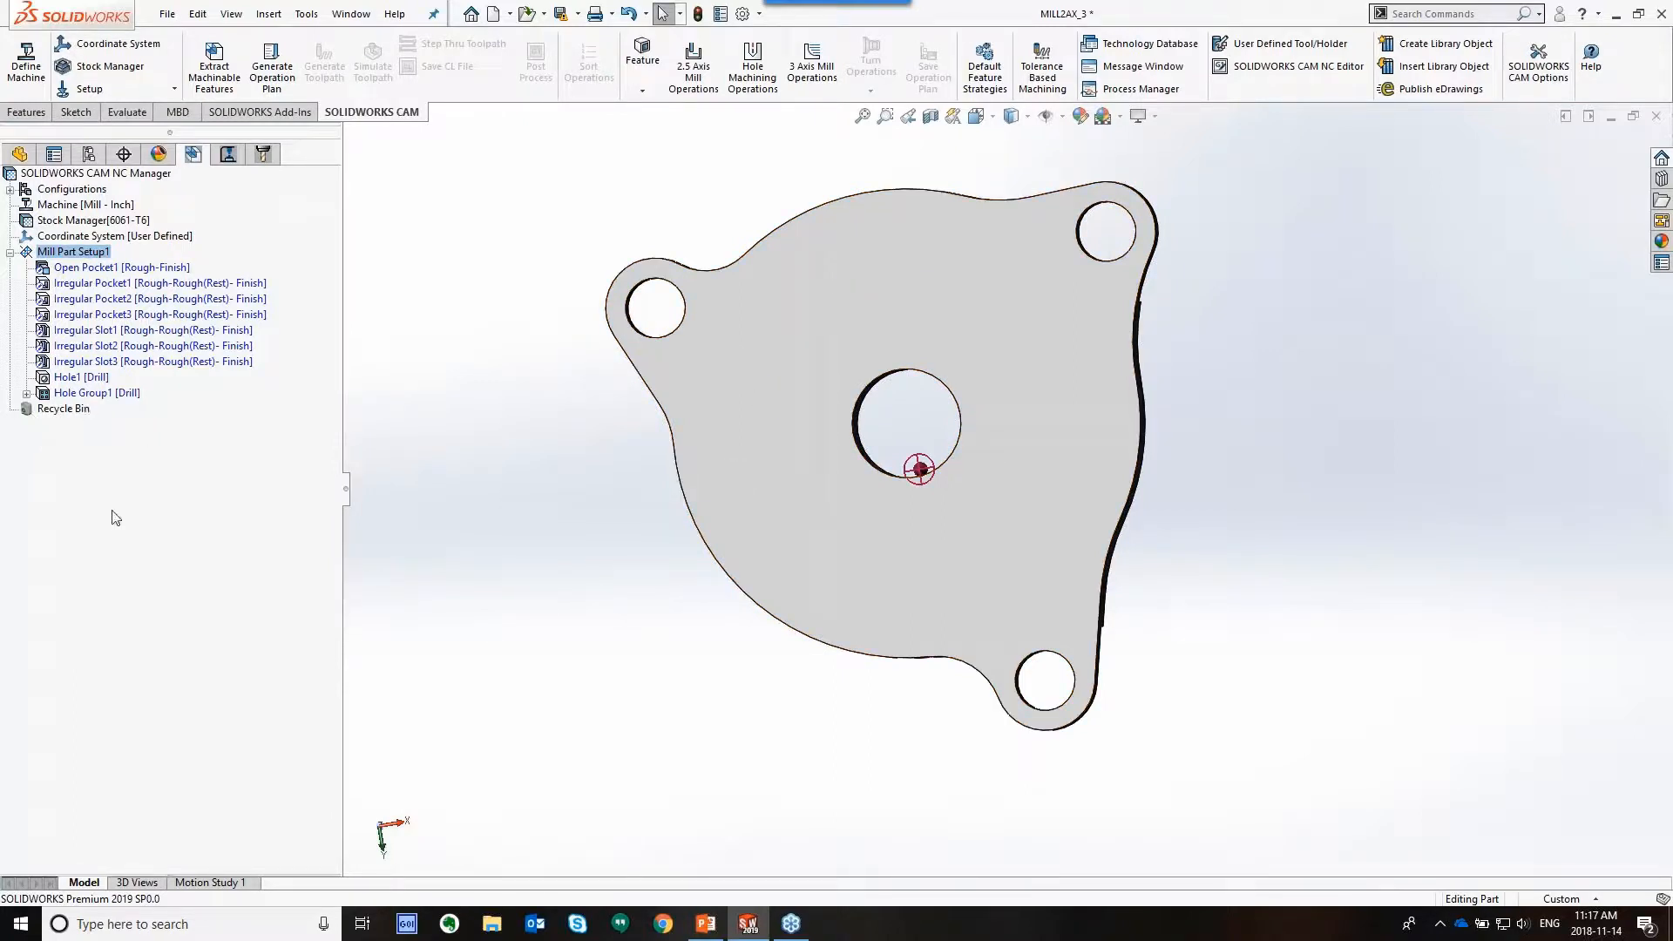
middle_click_drag(654, 533, 958, 915)
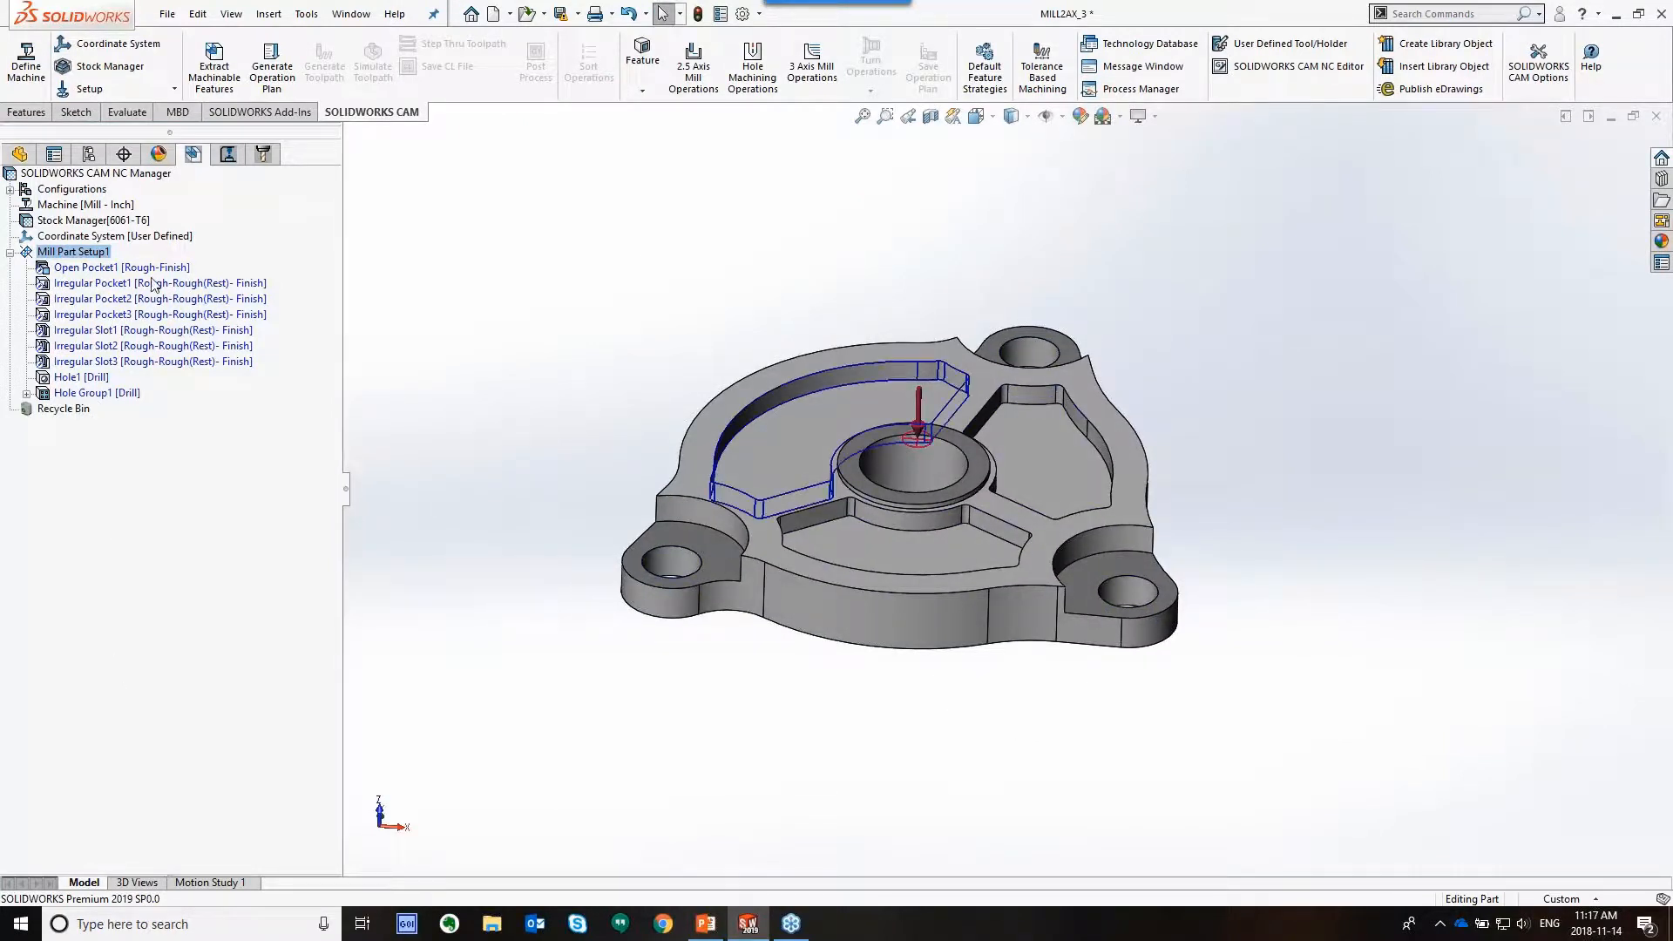
- Examine on the model which geometry the extracted open pocket, irregular pocket and irregular slot features cover
left_click(81, 272)
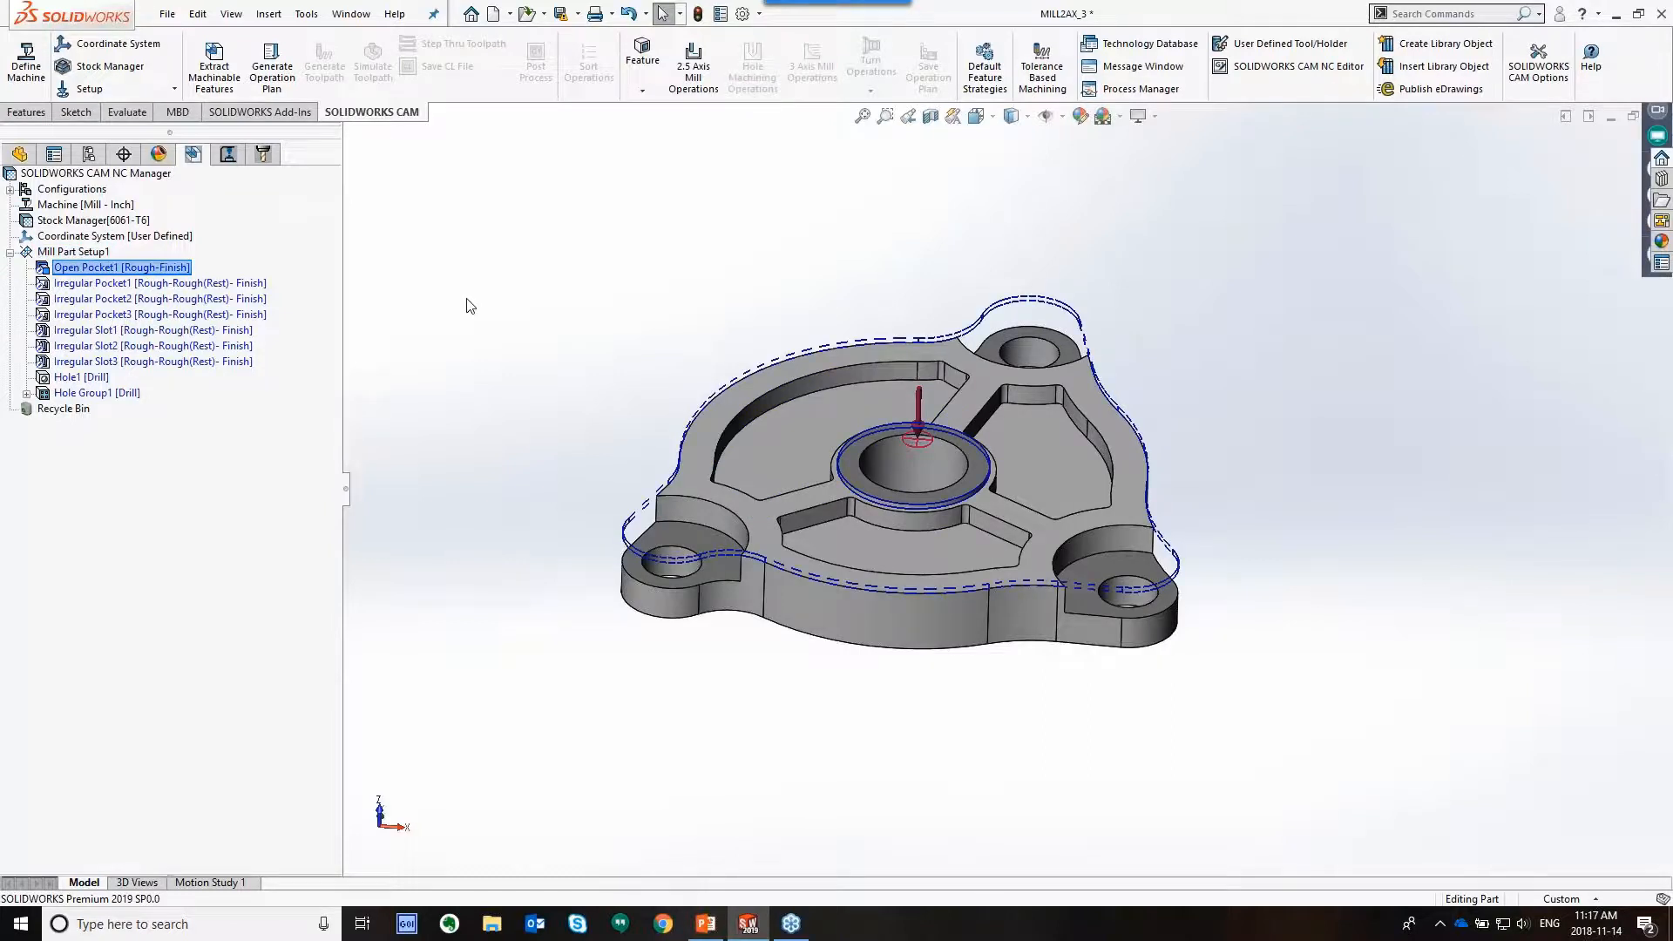
middle_click_drag(467, 305, 454, 326)
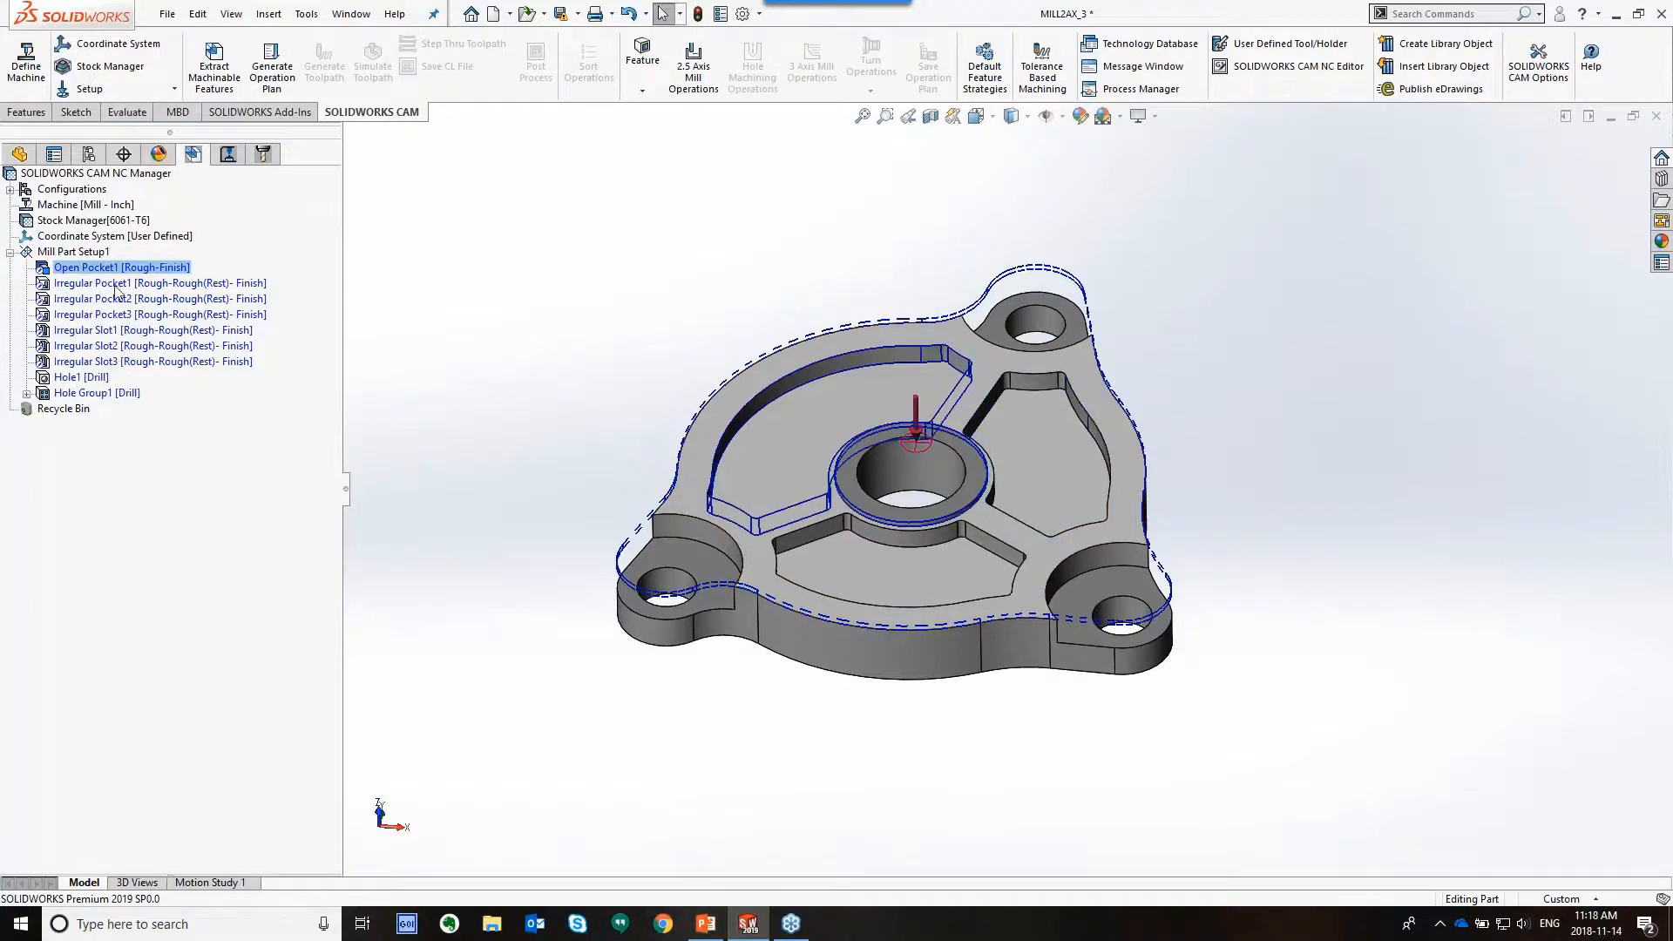
left_click(159, 282)
left_click(140, 298)
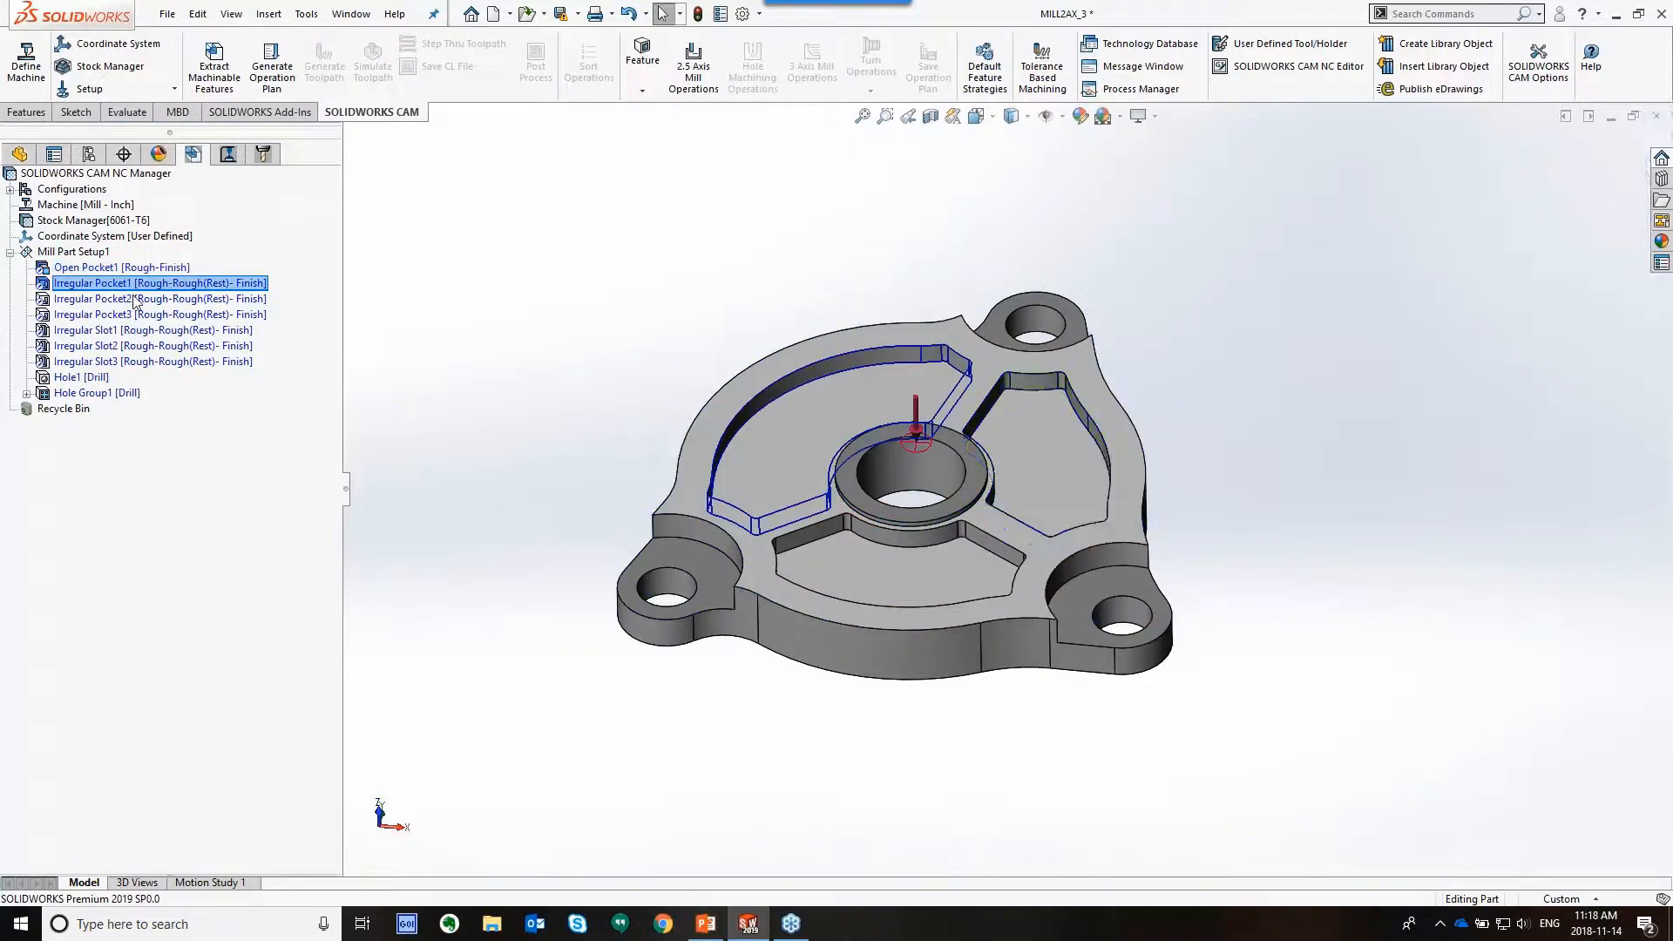
left_click(140, 314)
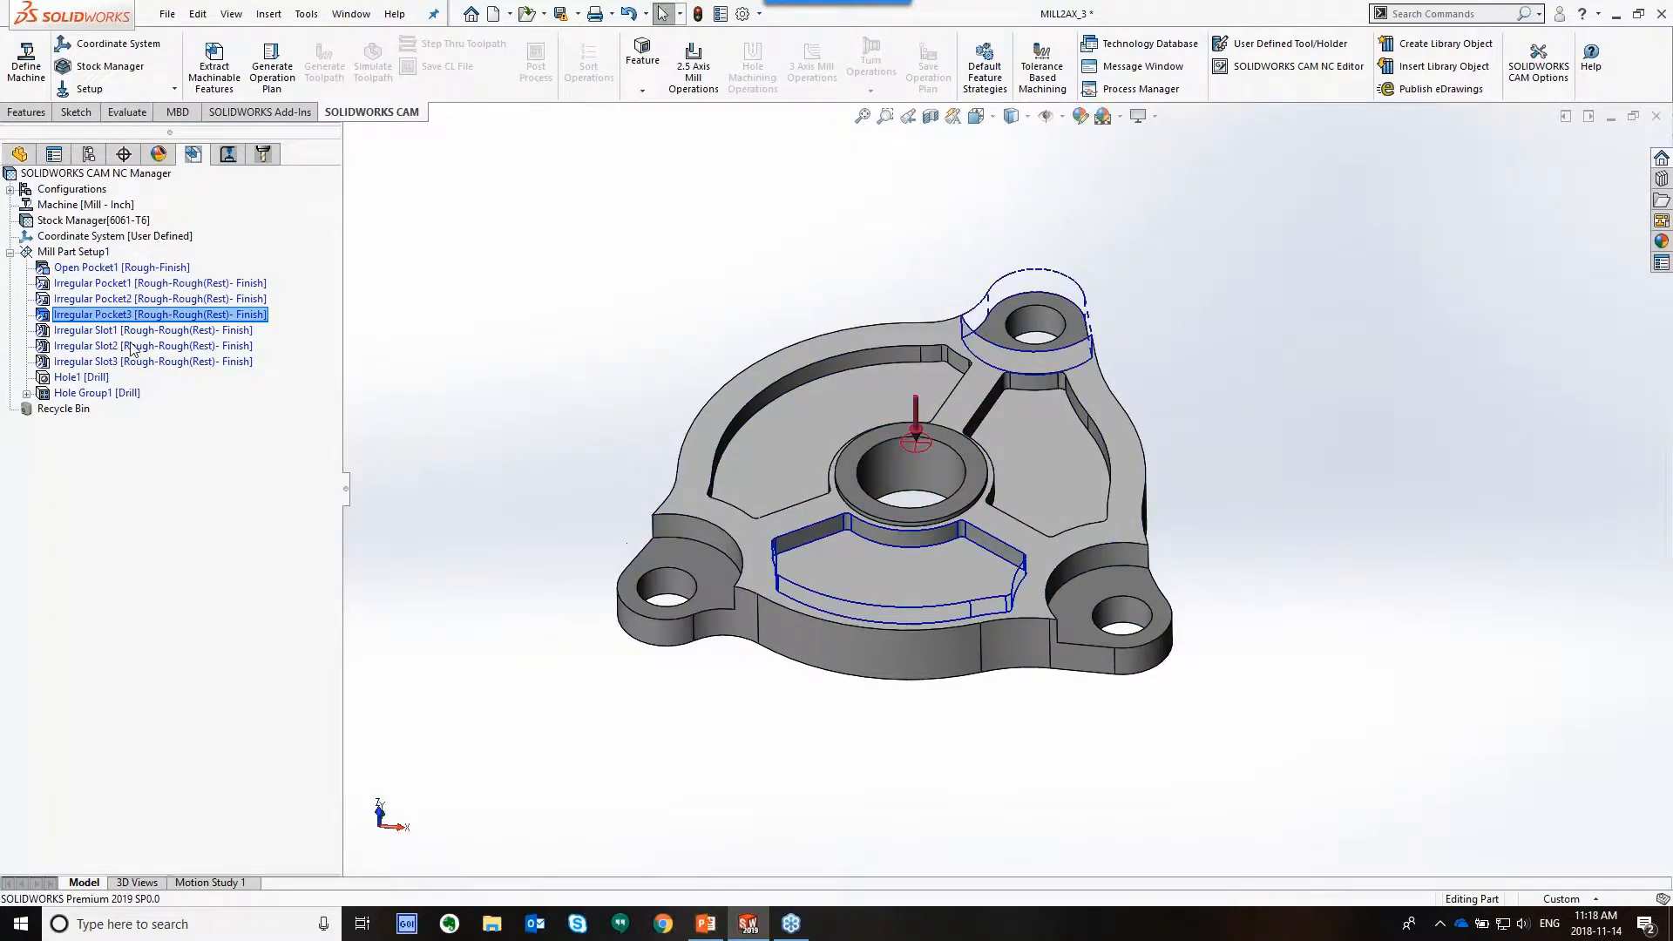
key("Down")
left_click(125, 347)
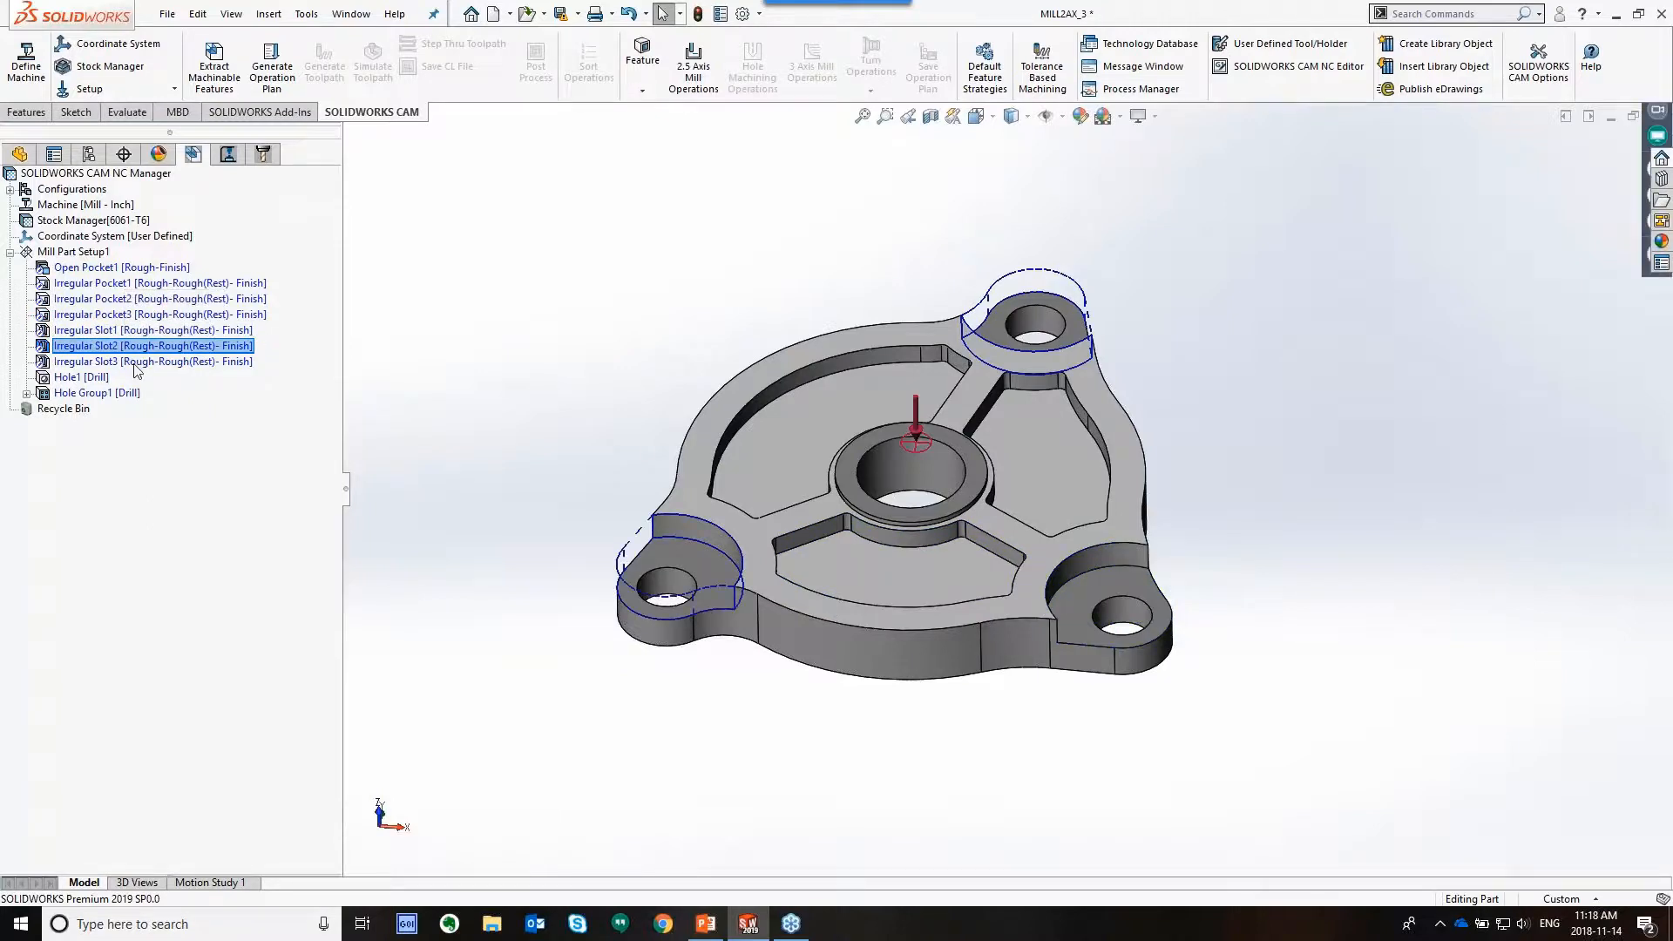
left_click(136, 363)
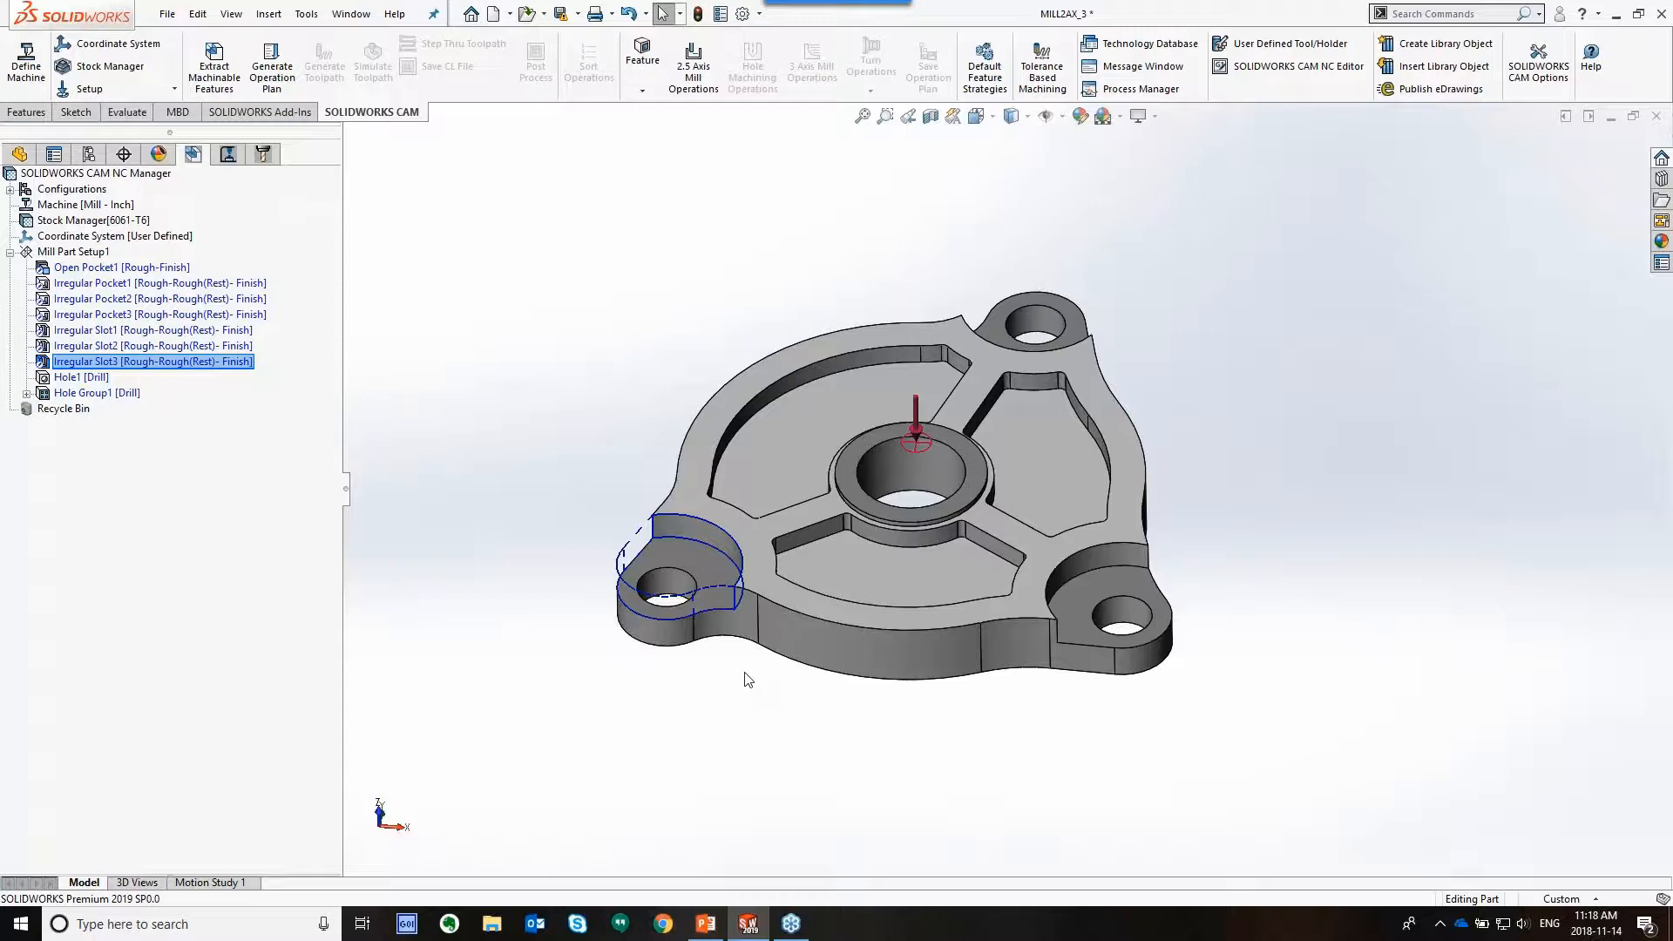
- Examine the Hole1 and Hole Group1 drill features on the model, including the individual holes in the group
left_click(82, 377)
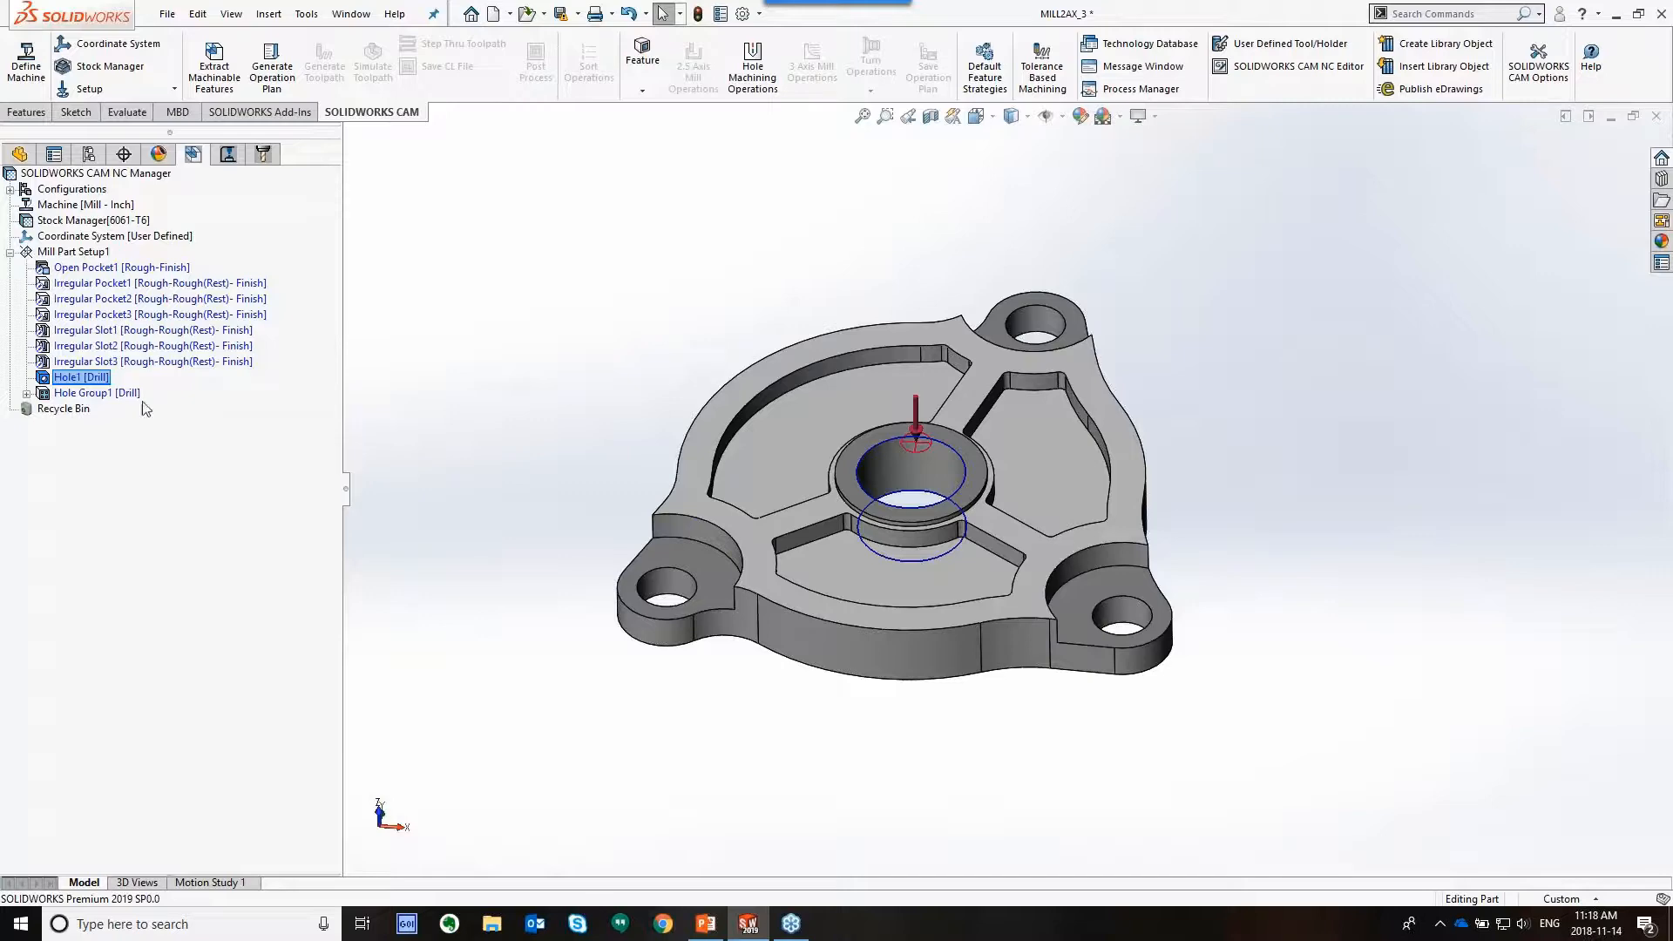
left_click(122, 393)
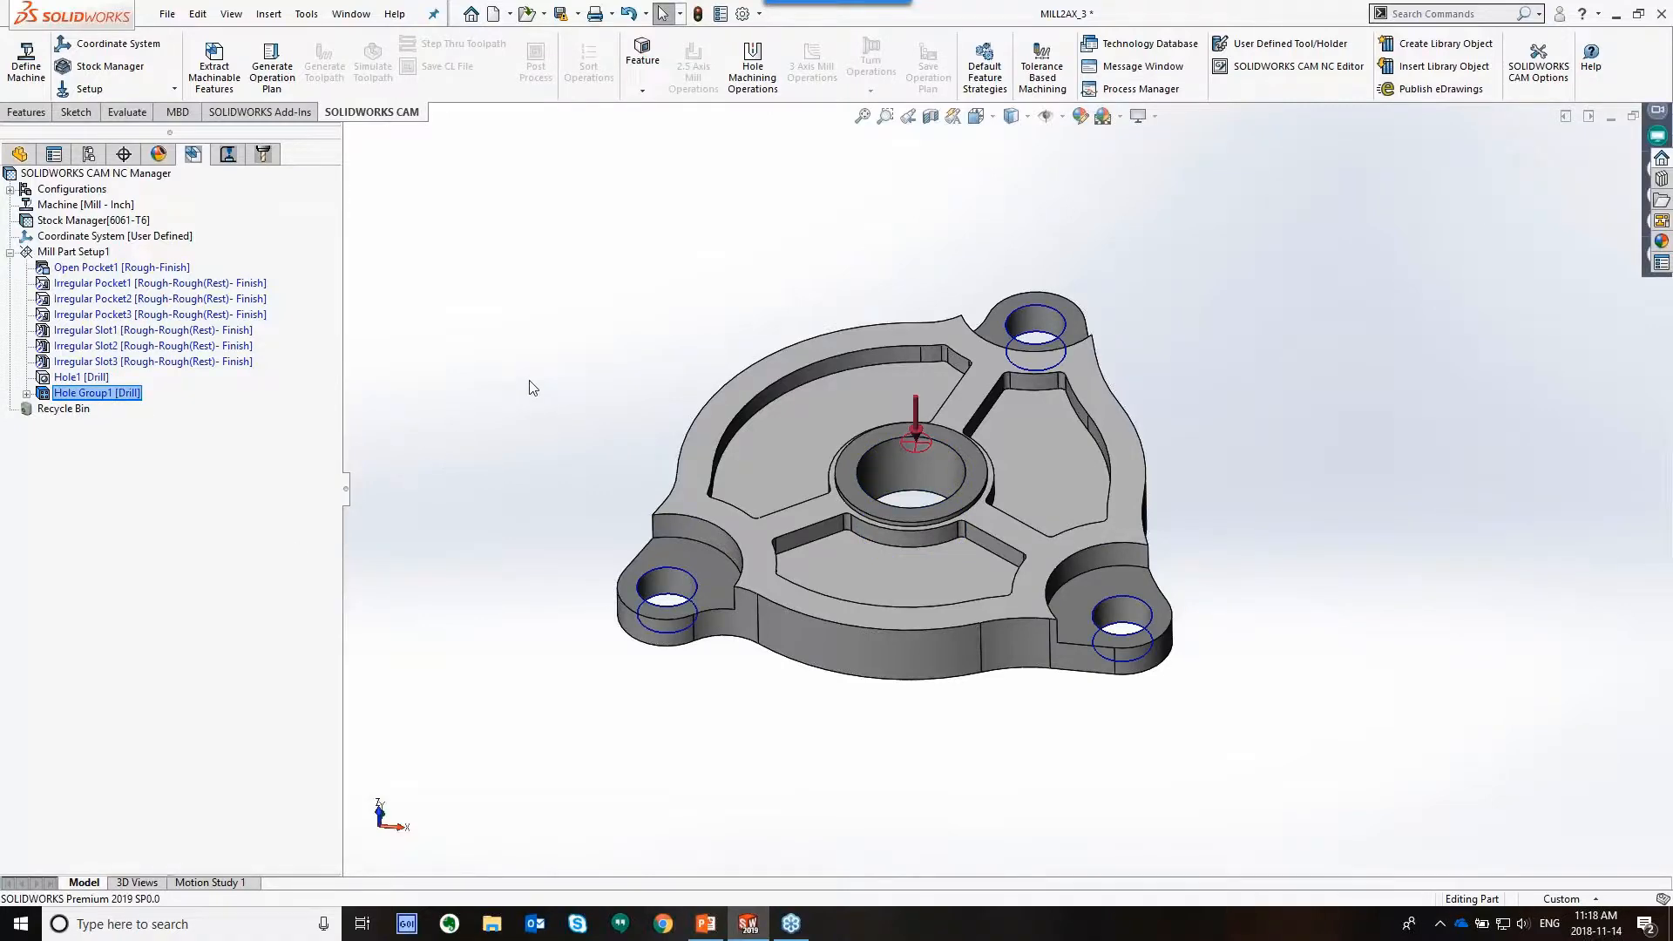
middle_click_drag(529, 384, 523, 419)
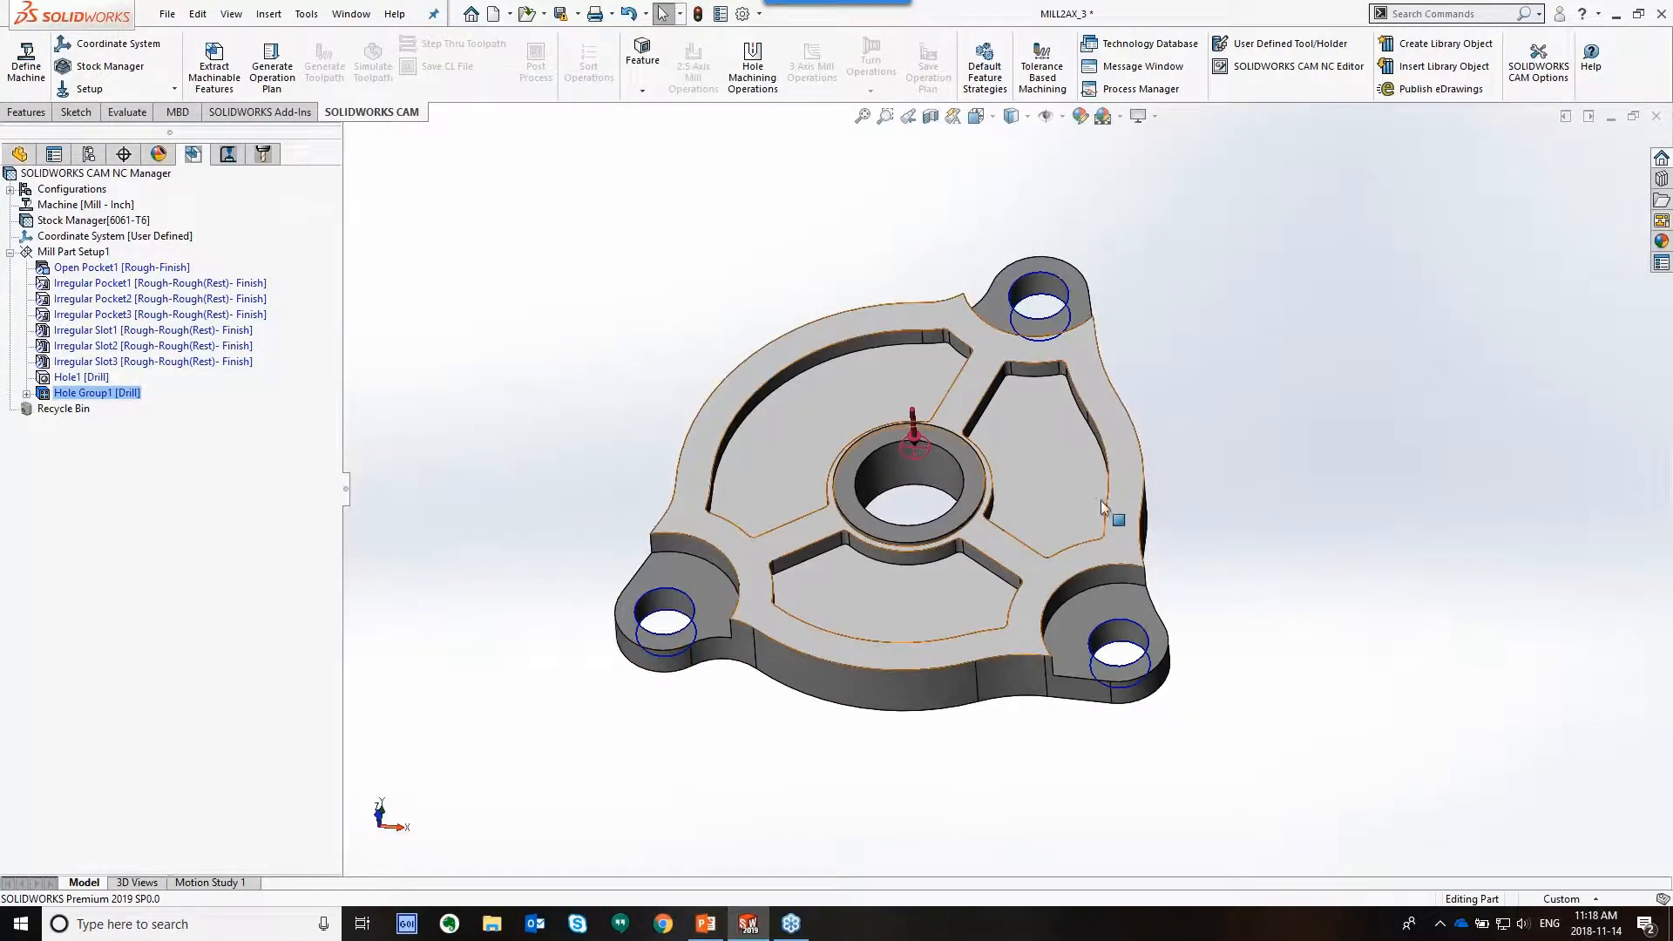
left_click(27, 395)
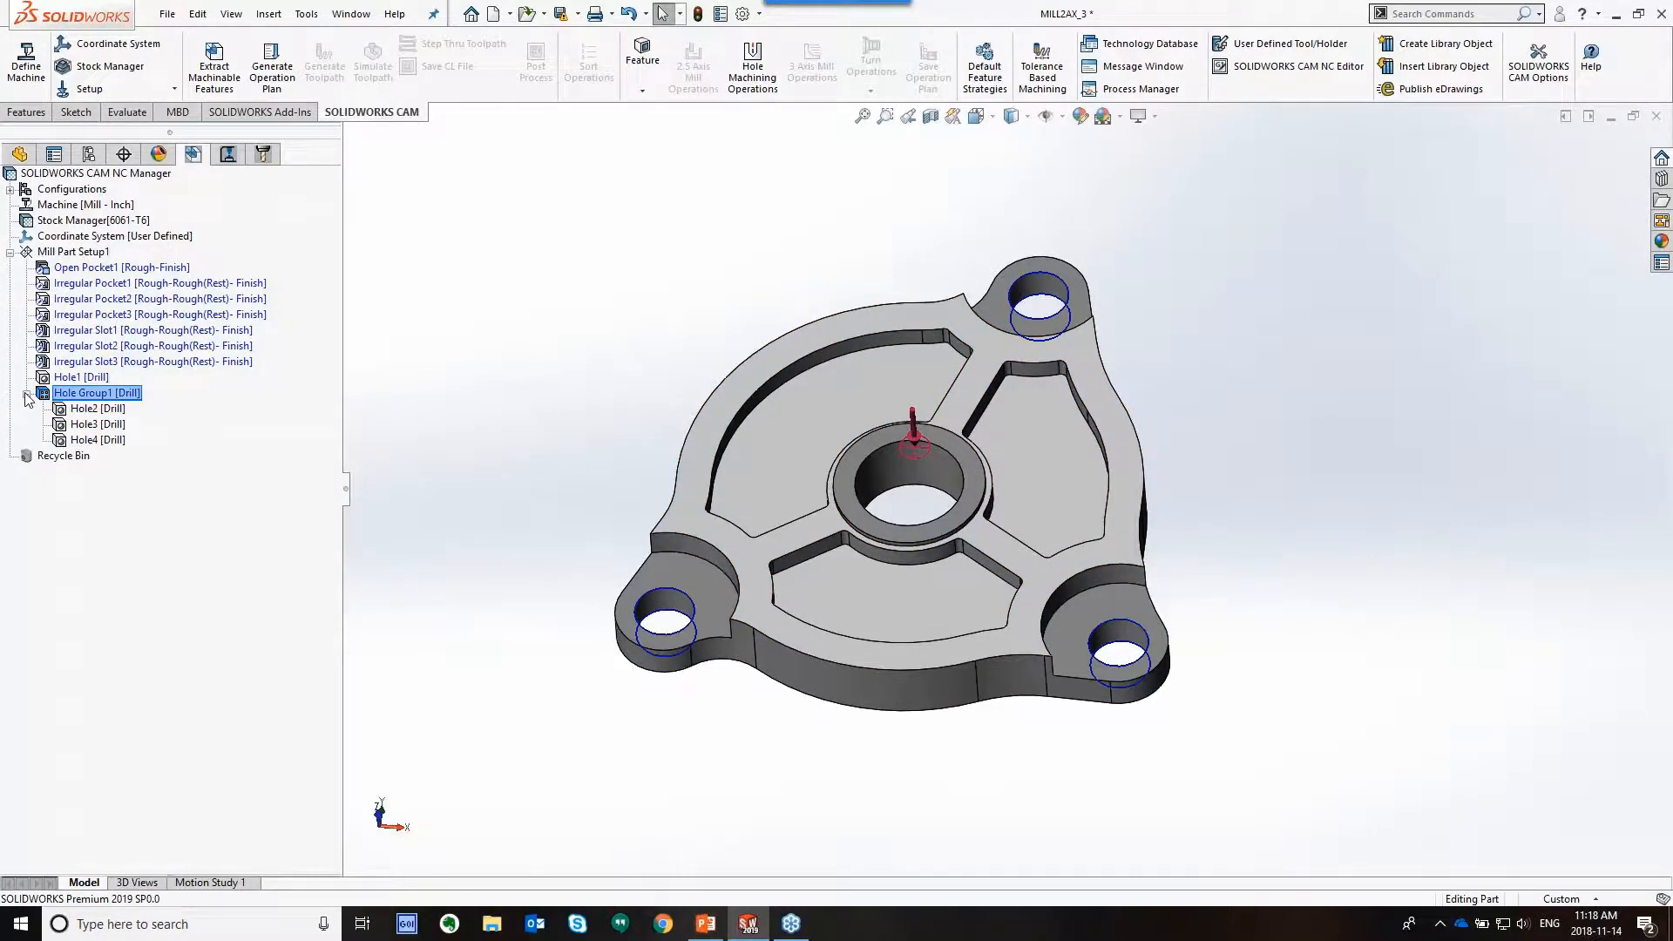
left_click(27, 394)
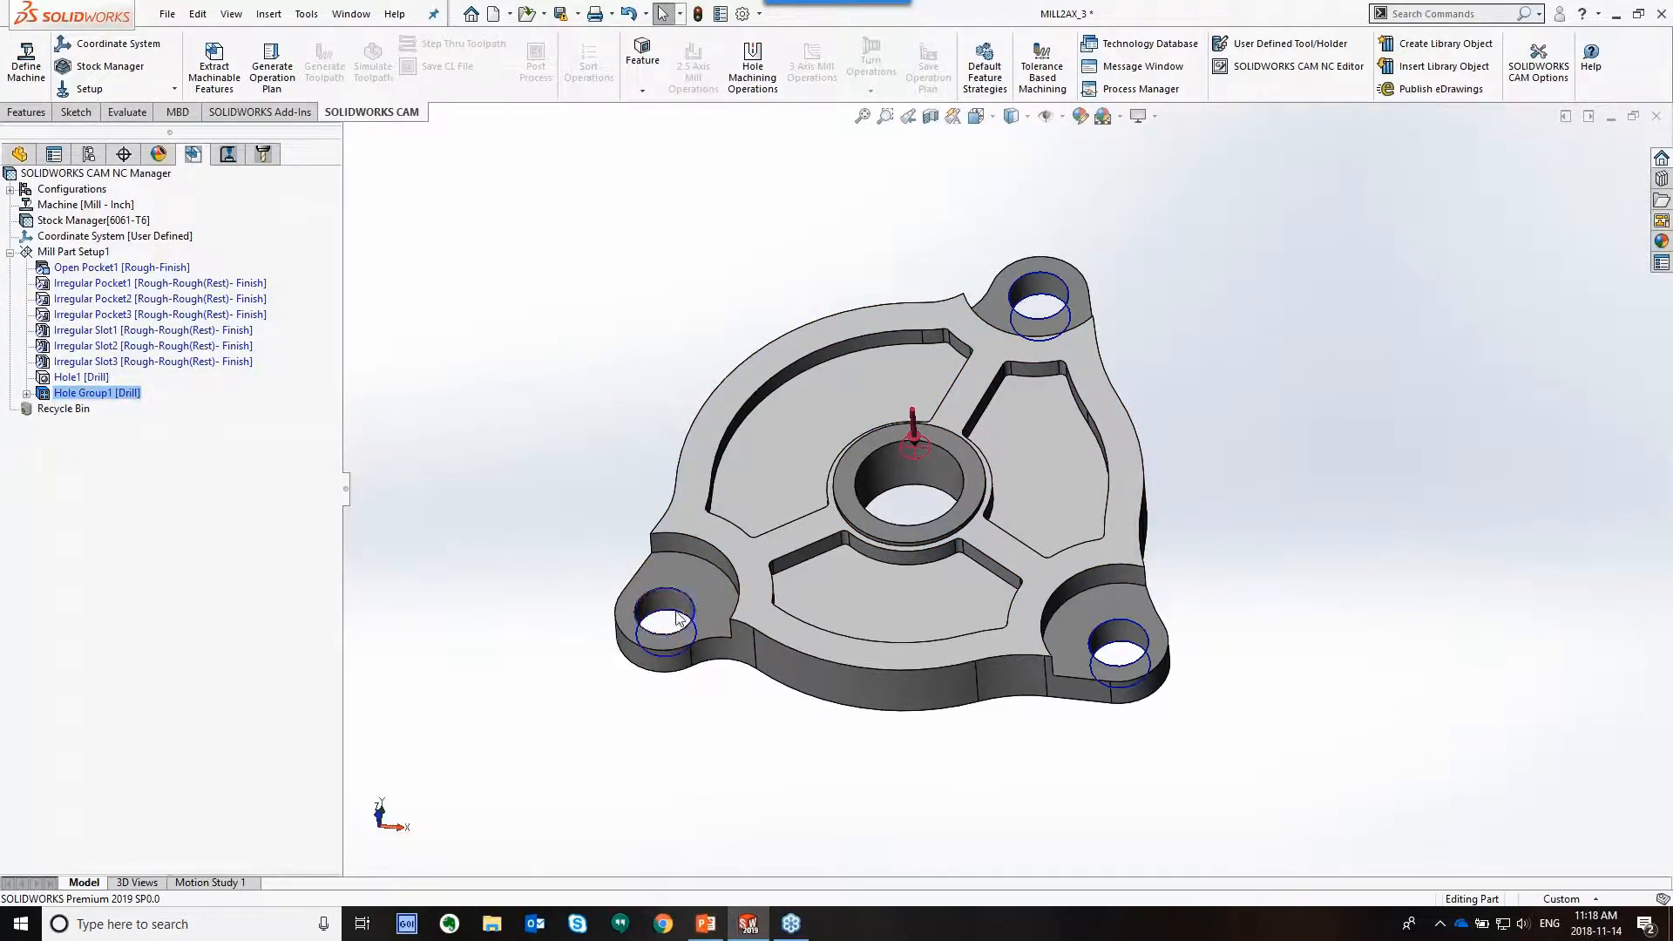
middle_click_drag(586, 336, 579, 272)
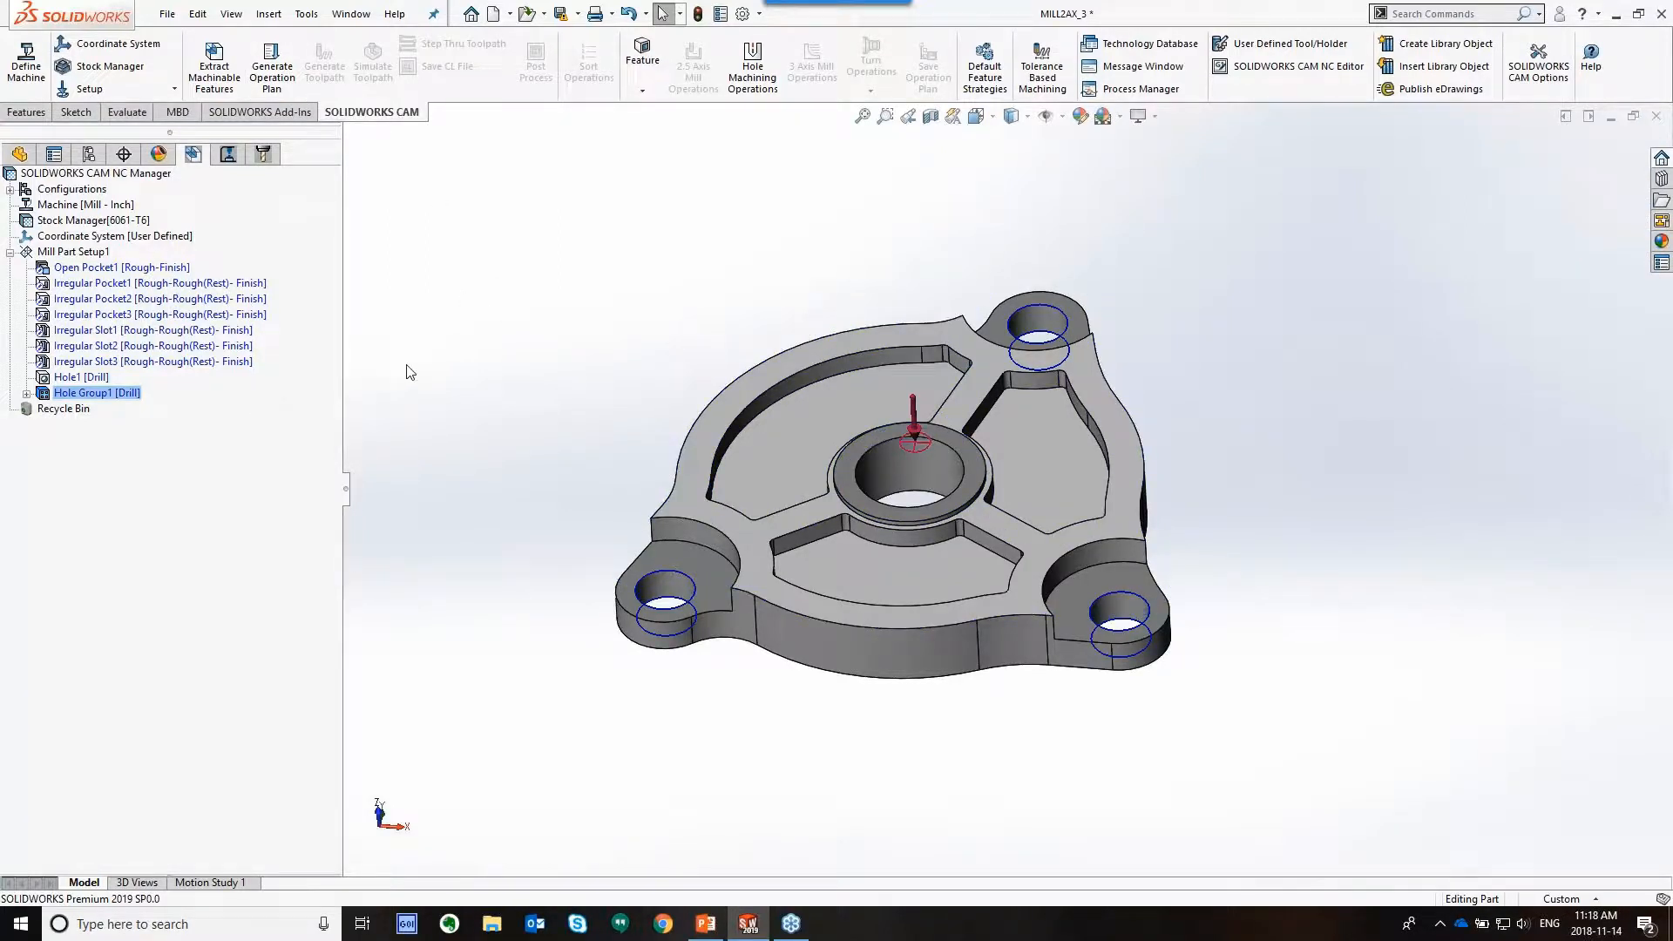
- Compare Open Pocket1 with Irregular Pocket1 on the model and open the parameters of Irregular Pocket1
left_click(165, 268)
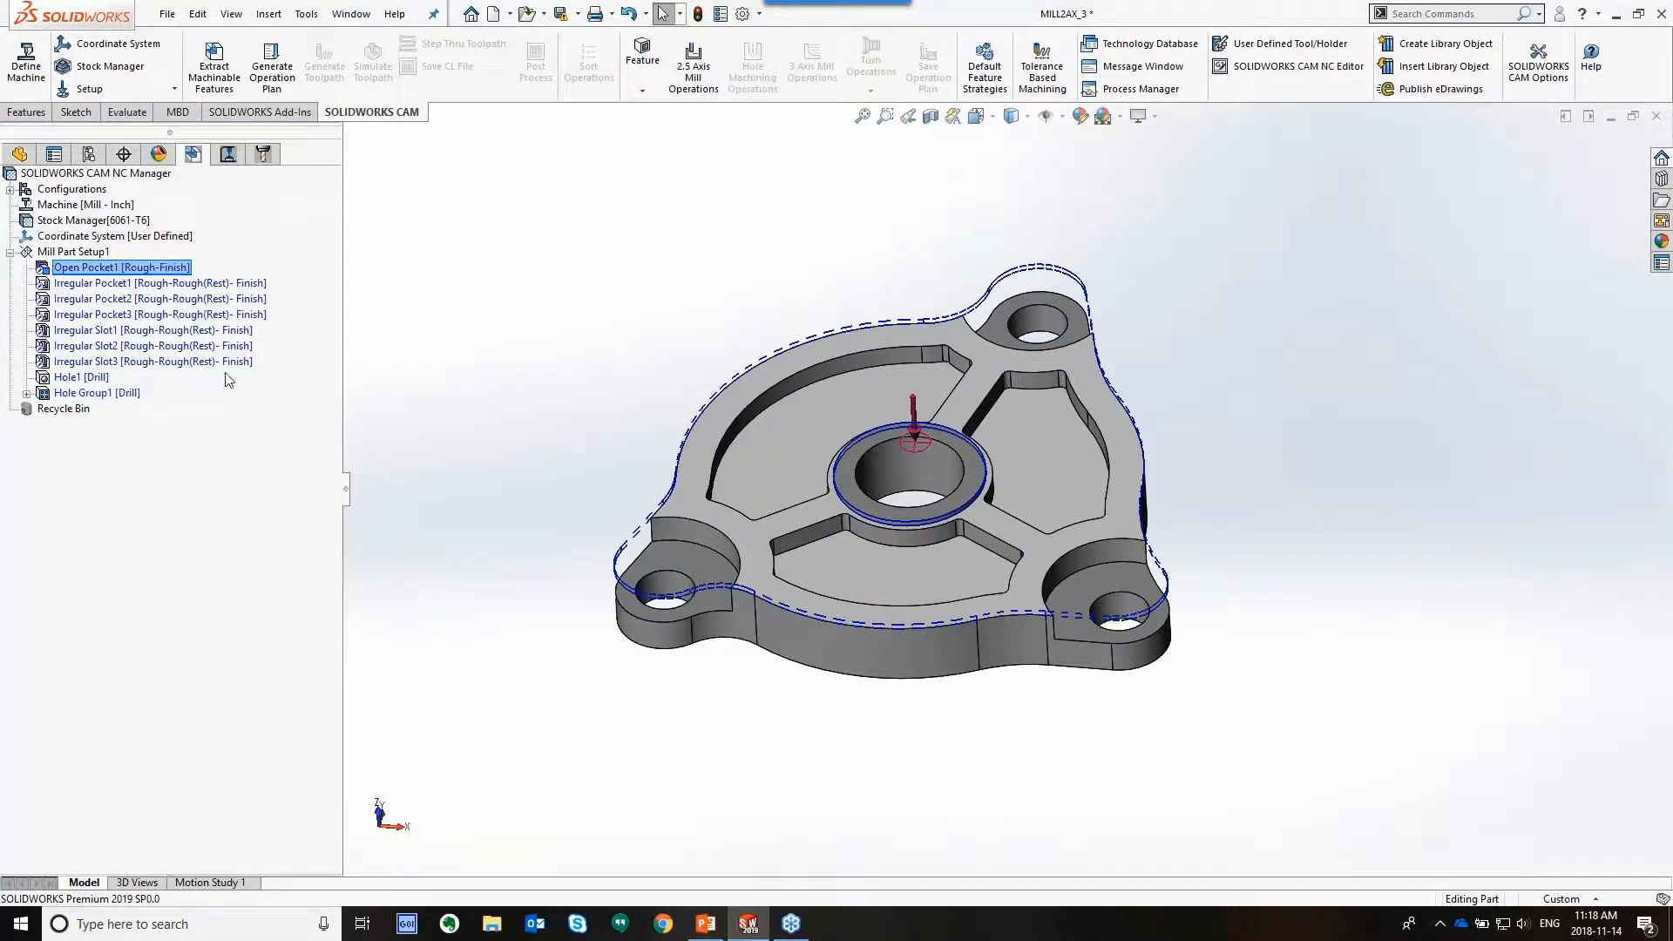
left_click(218, 283)
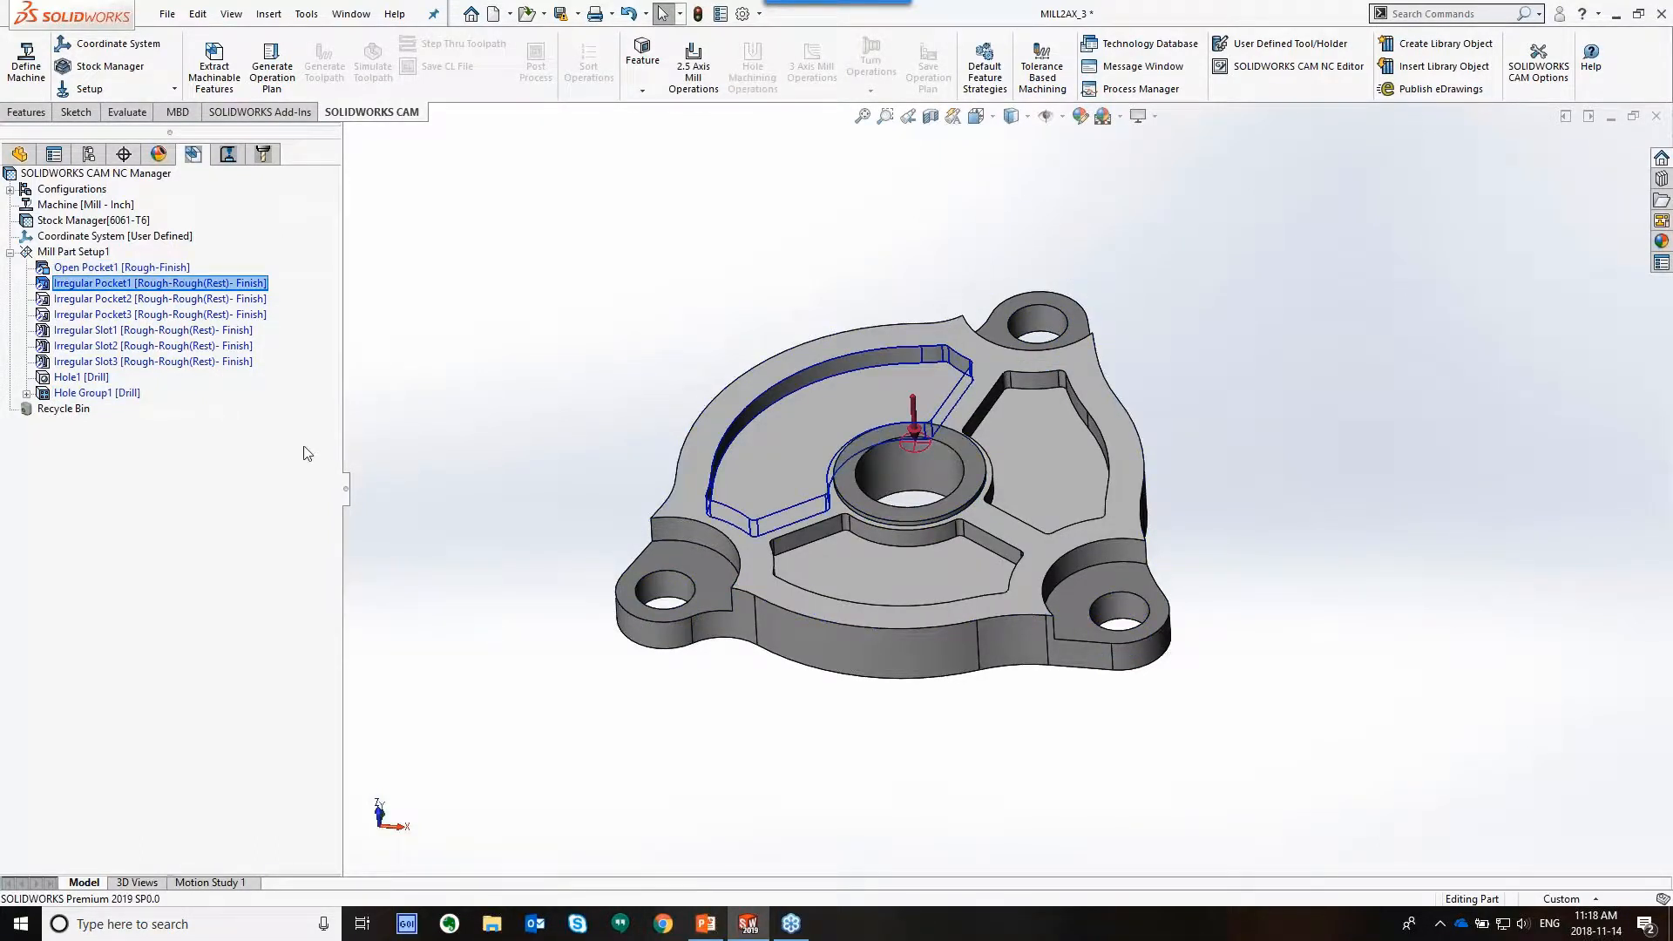
middle_click_drag(579, 355, 579, 467)
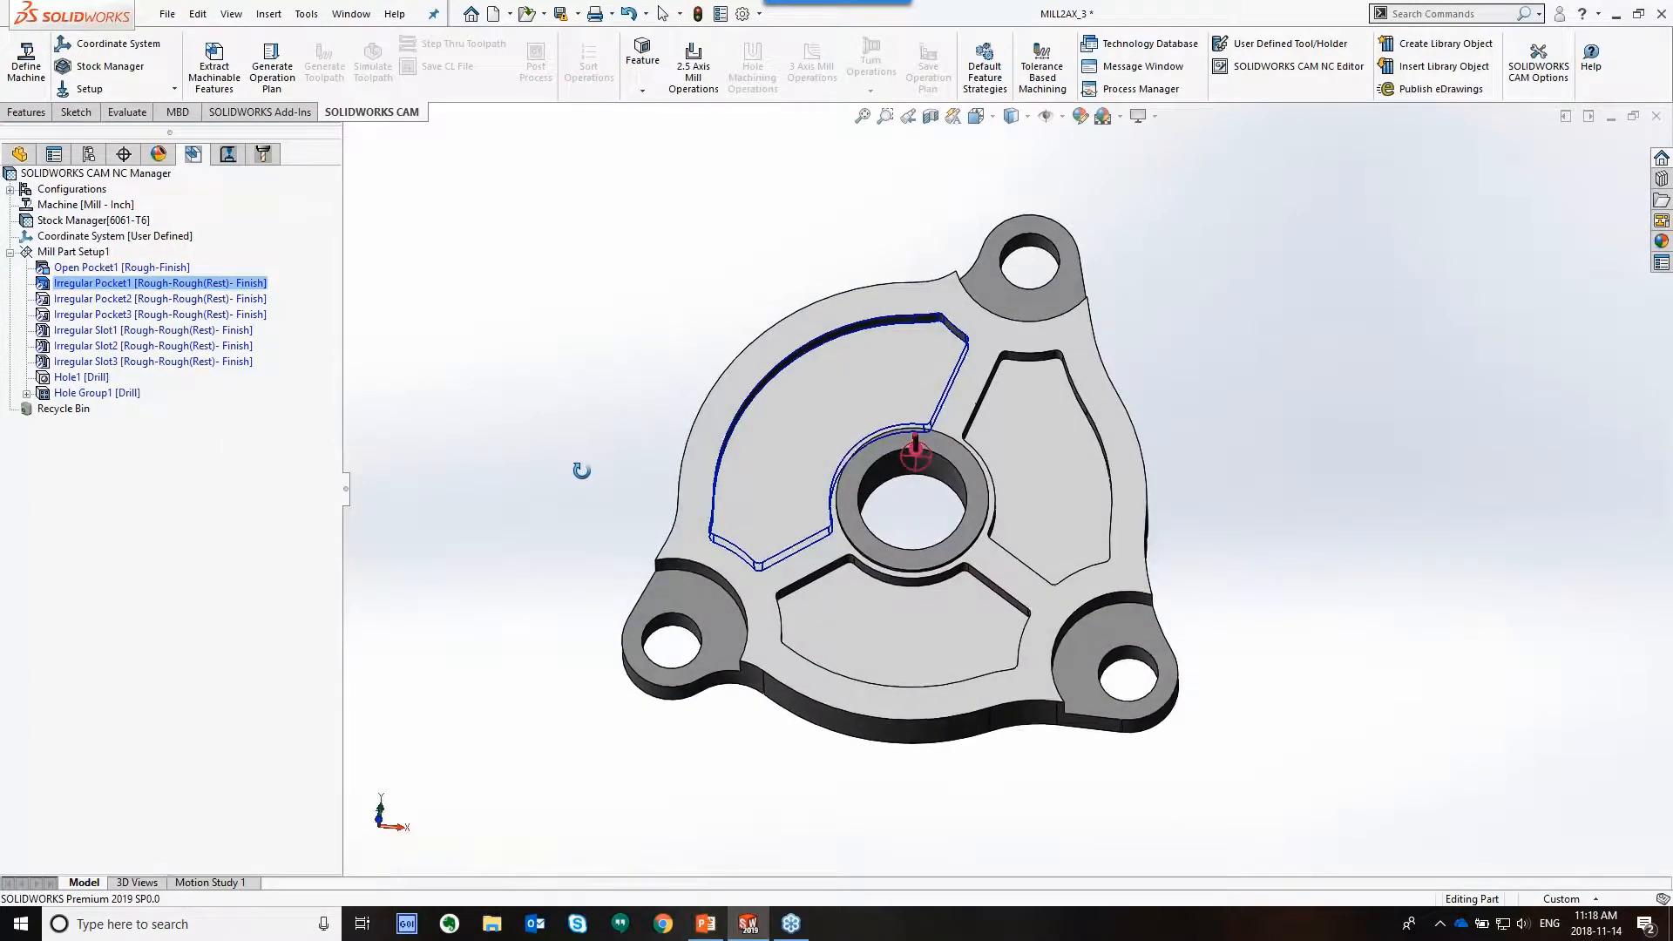
right_click(190, 287)
left_click(251, 331)
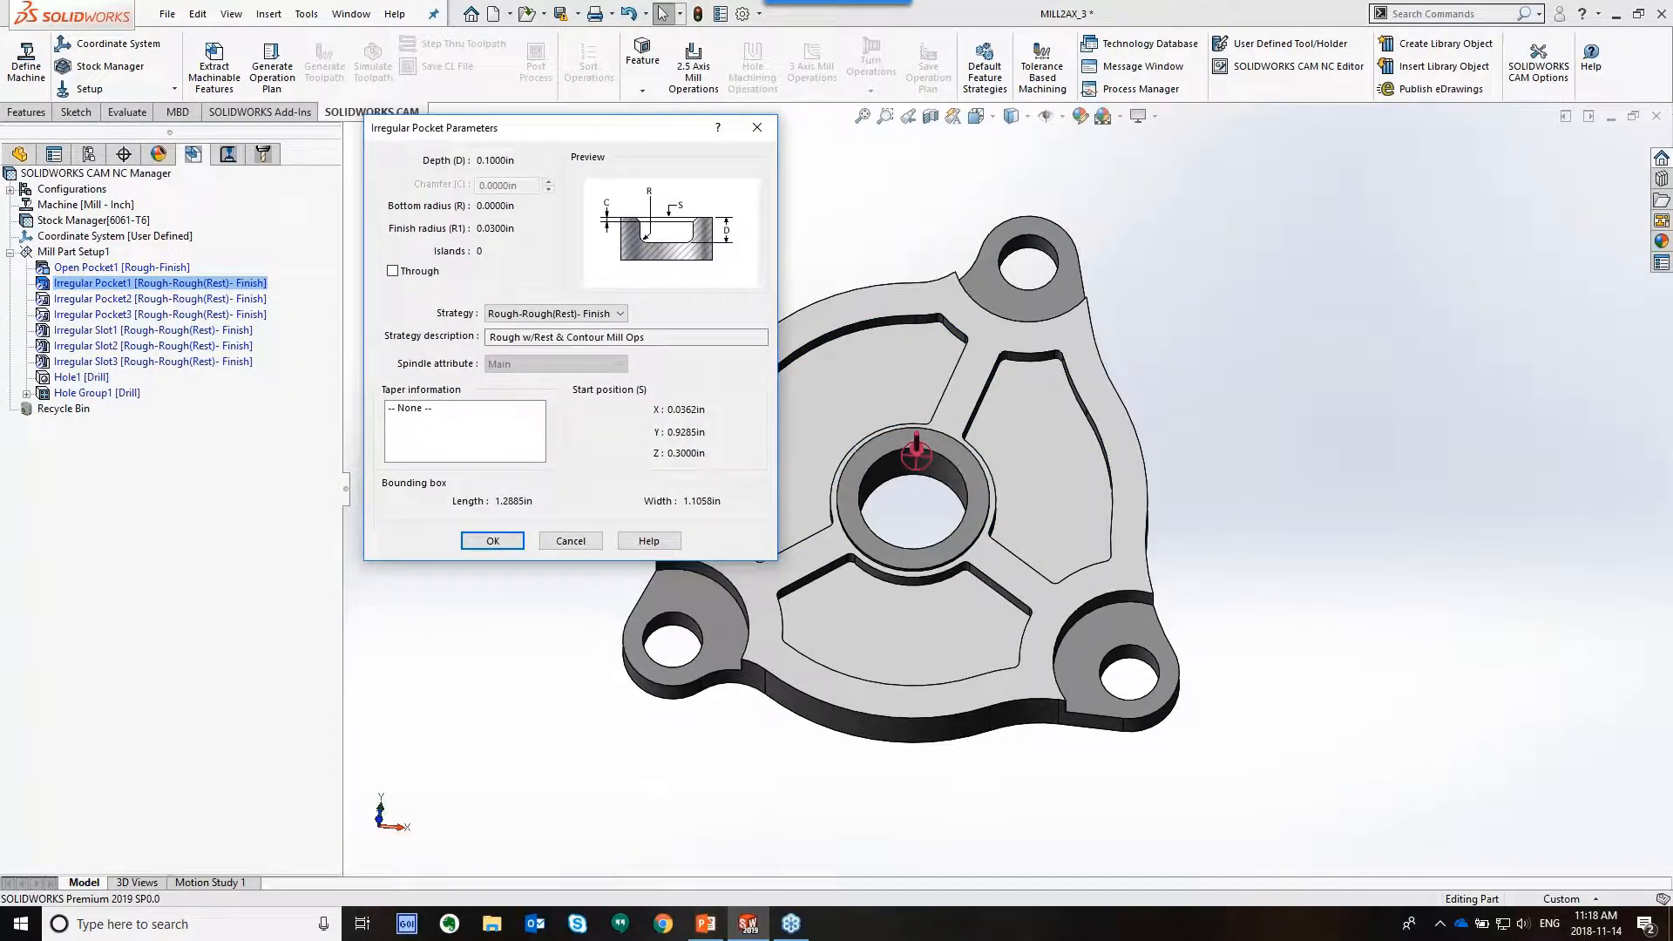
- Try the Coarse and Finish strategies for Irregular Pocket1 and preview their matching operations
left_click(573, 316)
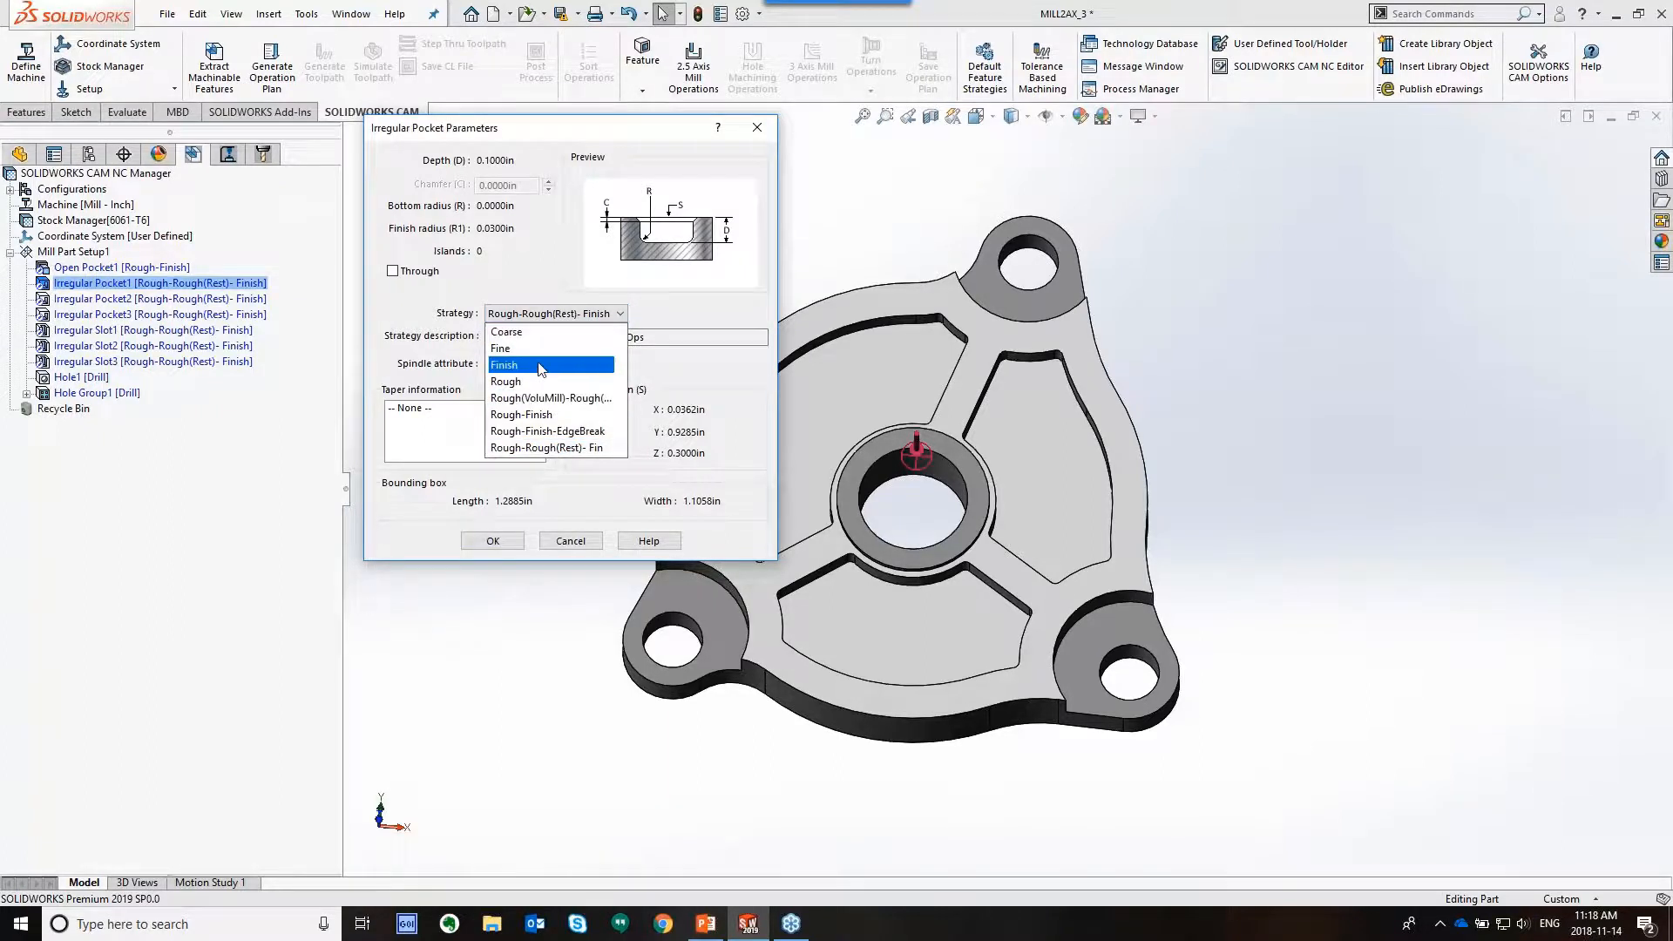
left_click(510, 332)
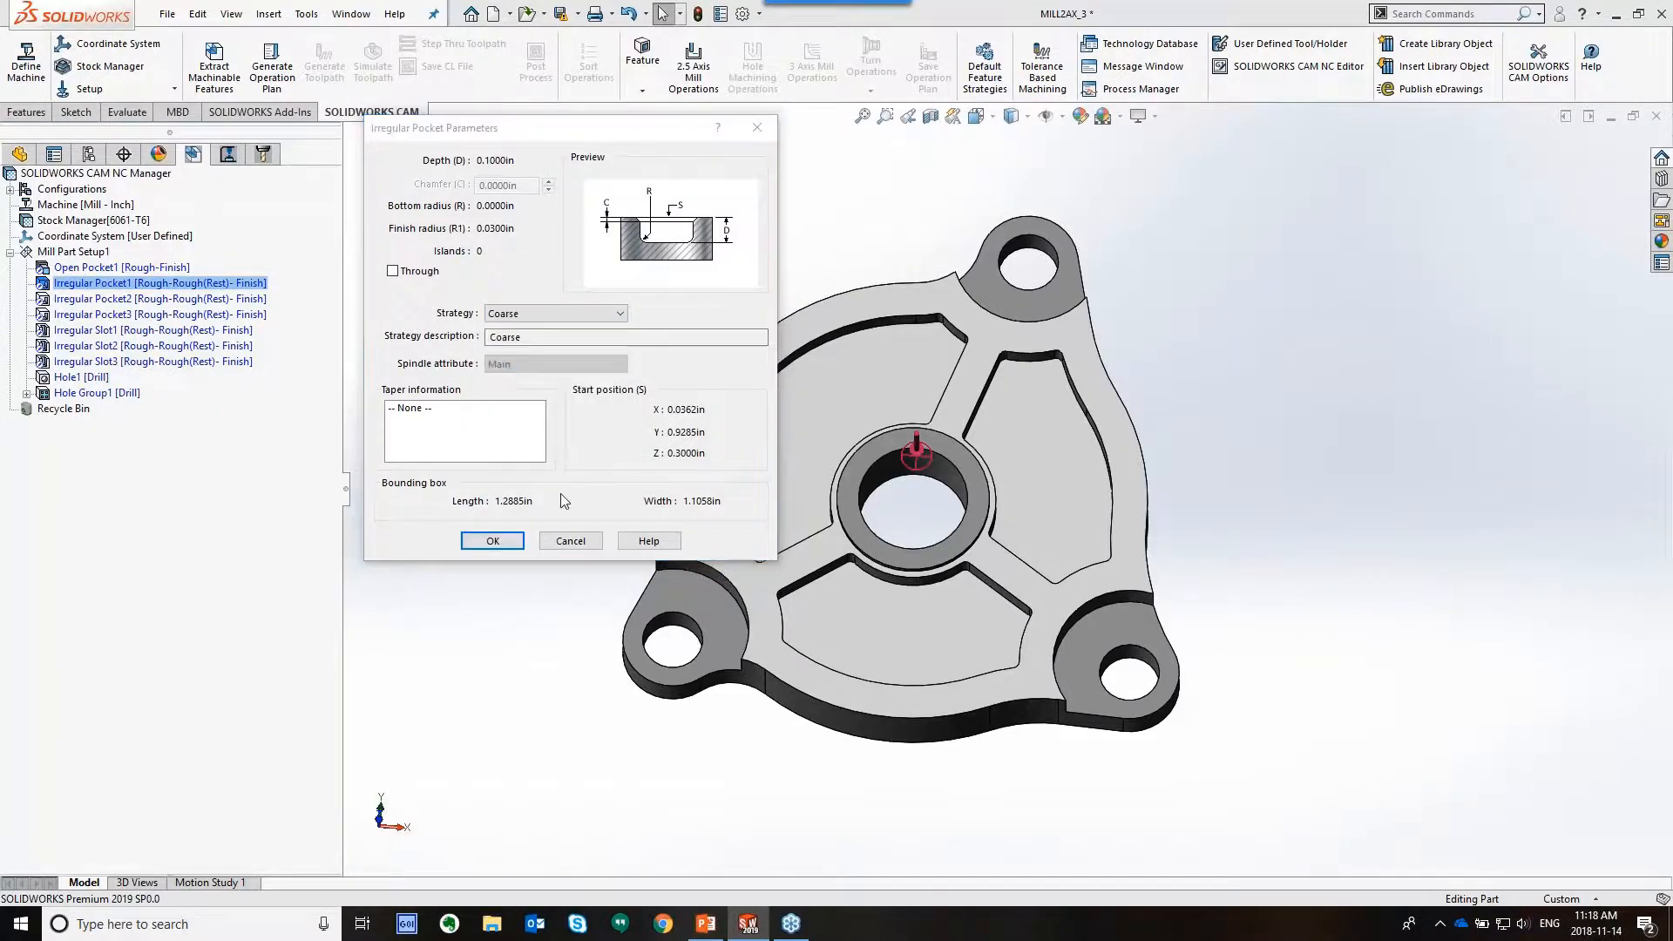
left_click(596, 316)
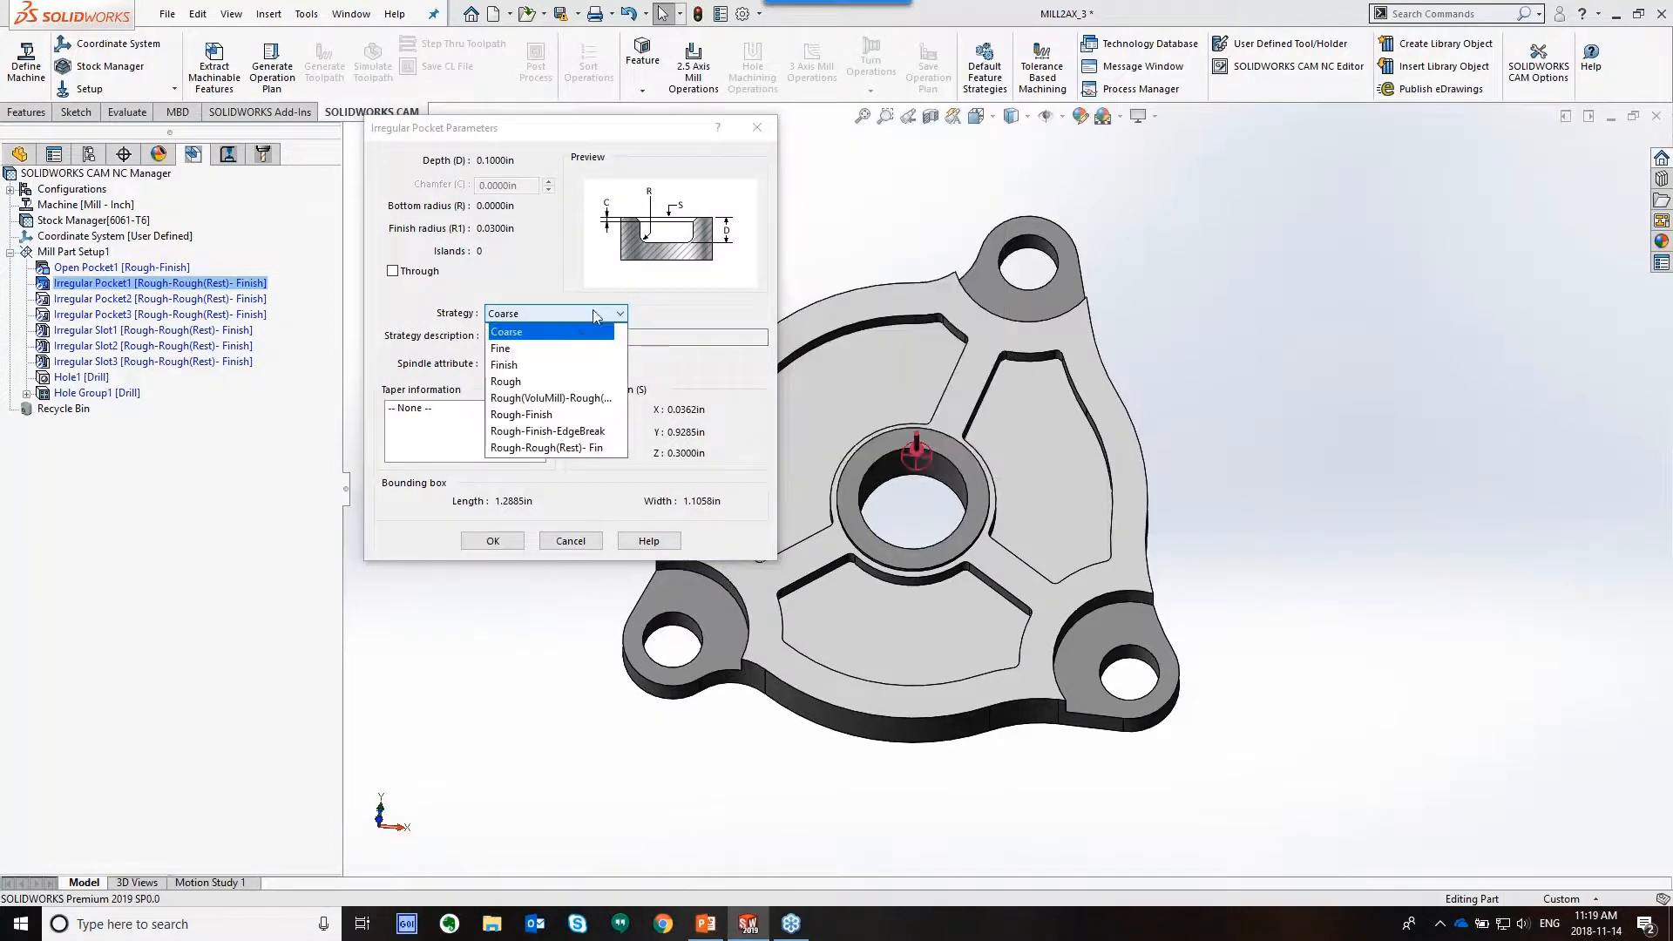
left_click(535, 366)
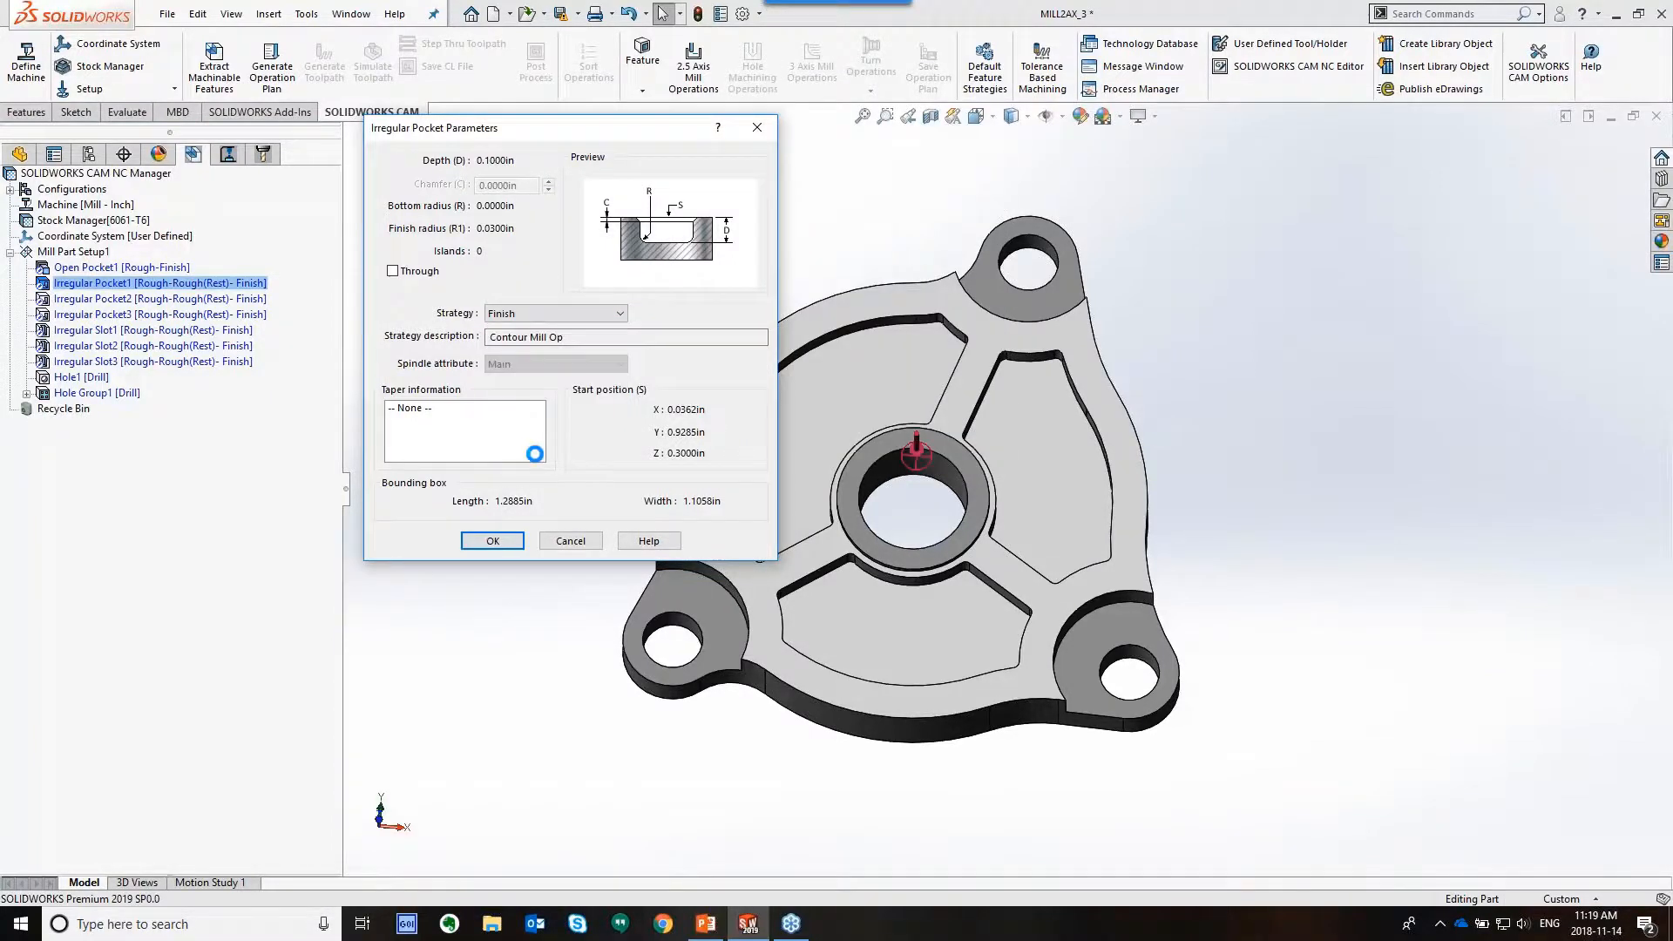
- Set the strategy of Irregular Pocket1 to Rough-Rough(Rest)- Finish and review its matching technology database operations
left_click(586, 316)
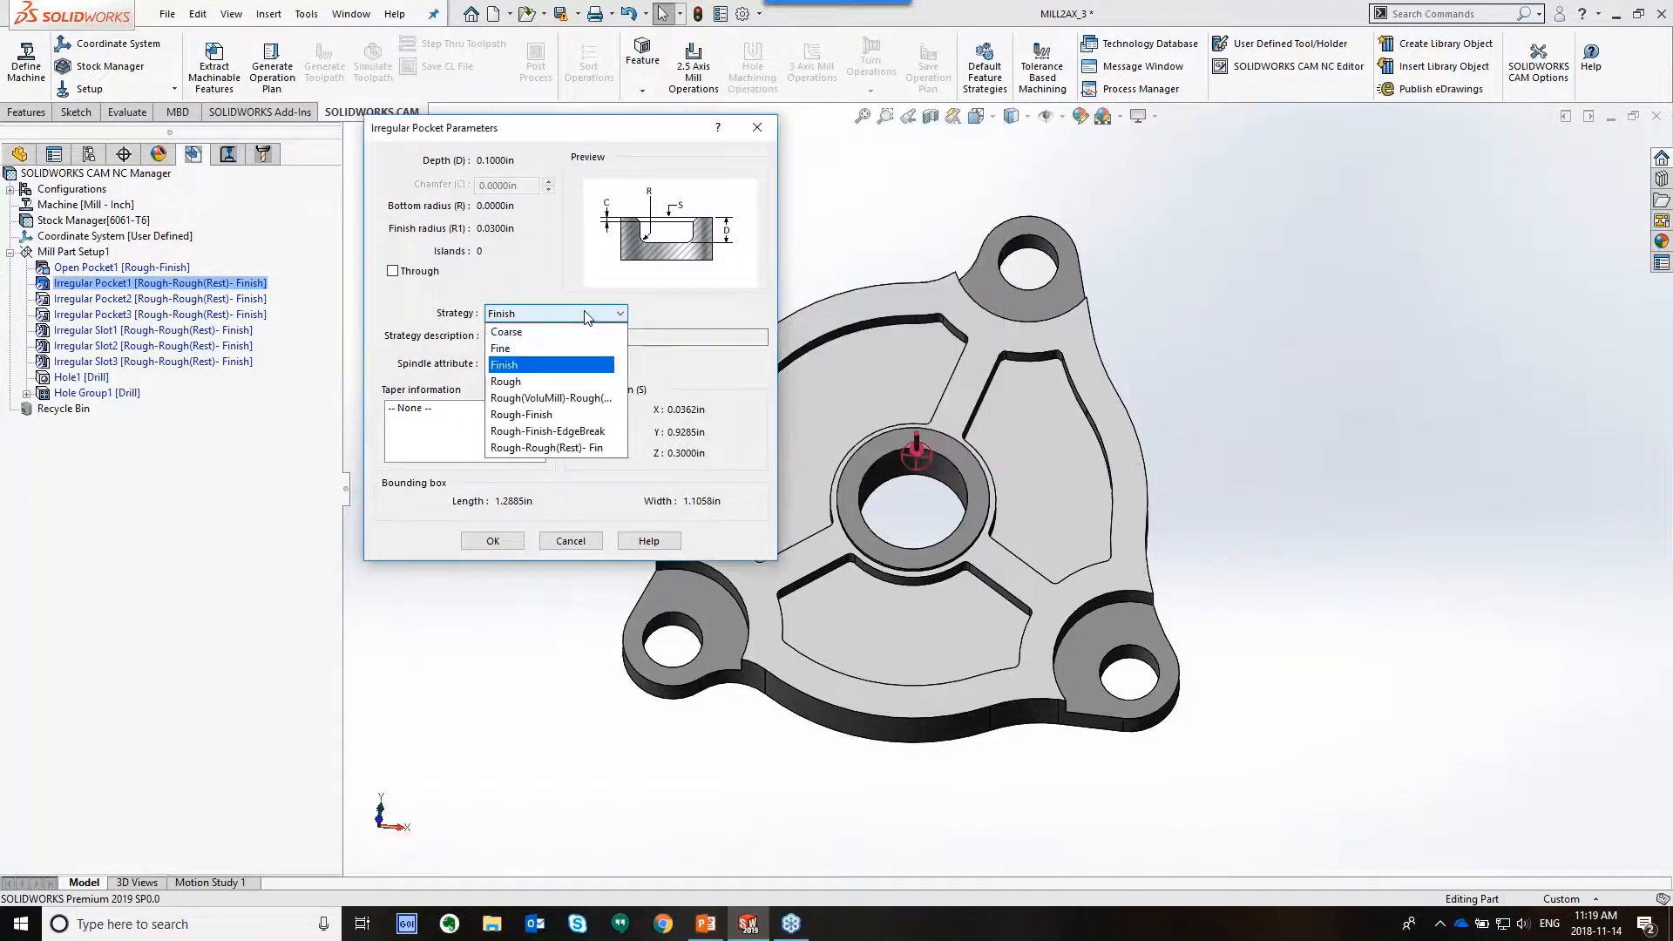
left_click(584, 448)
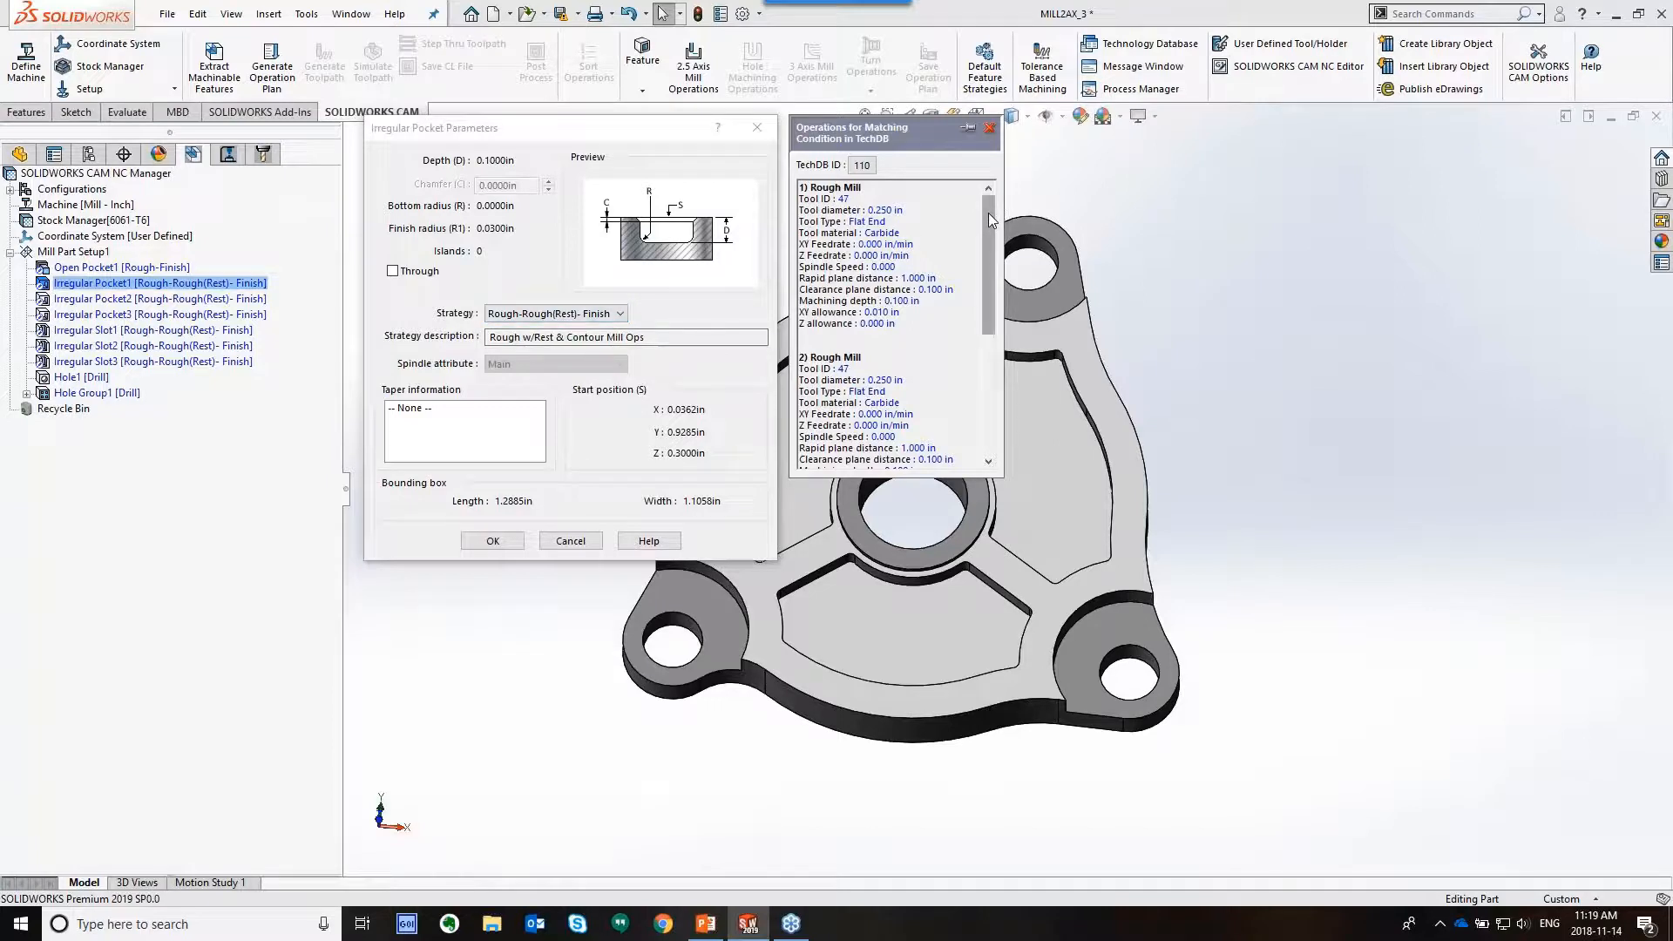
scroll(876, 366, "down", 3)
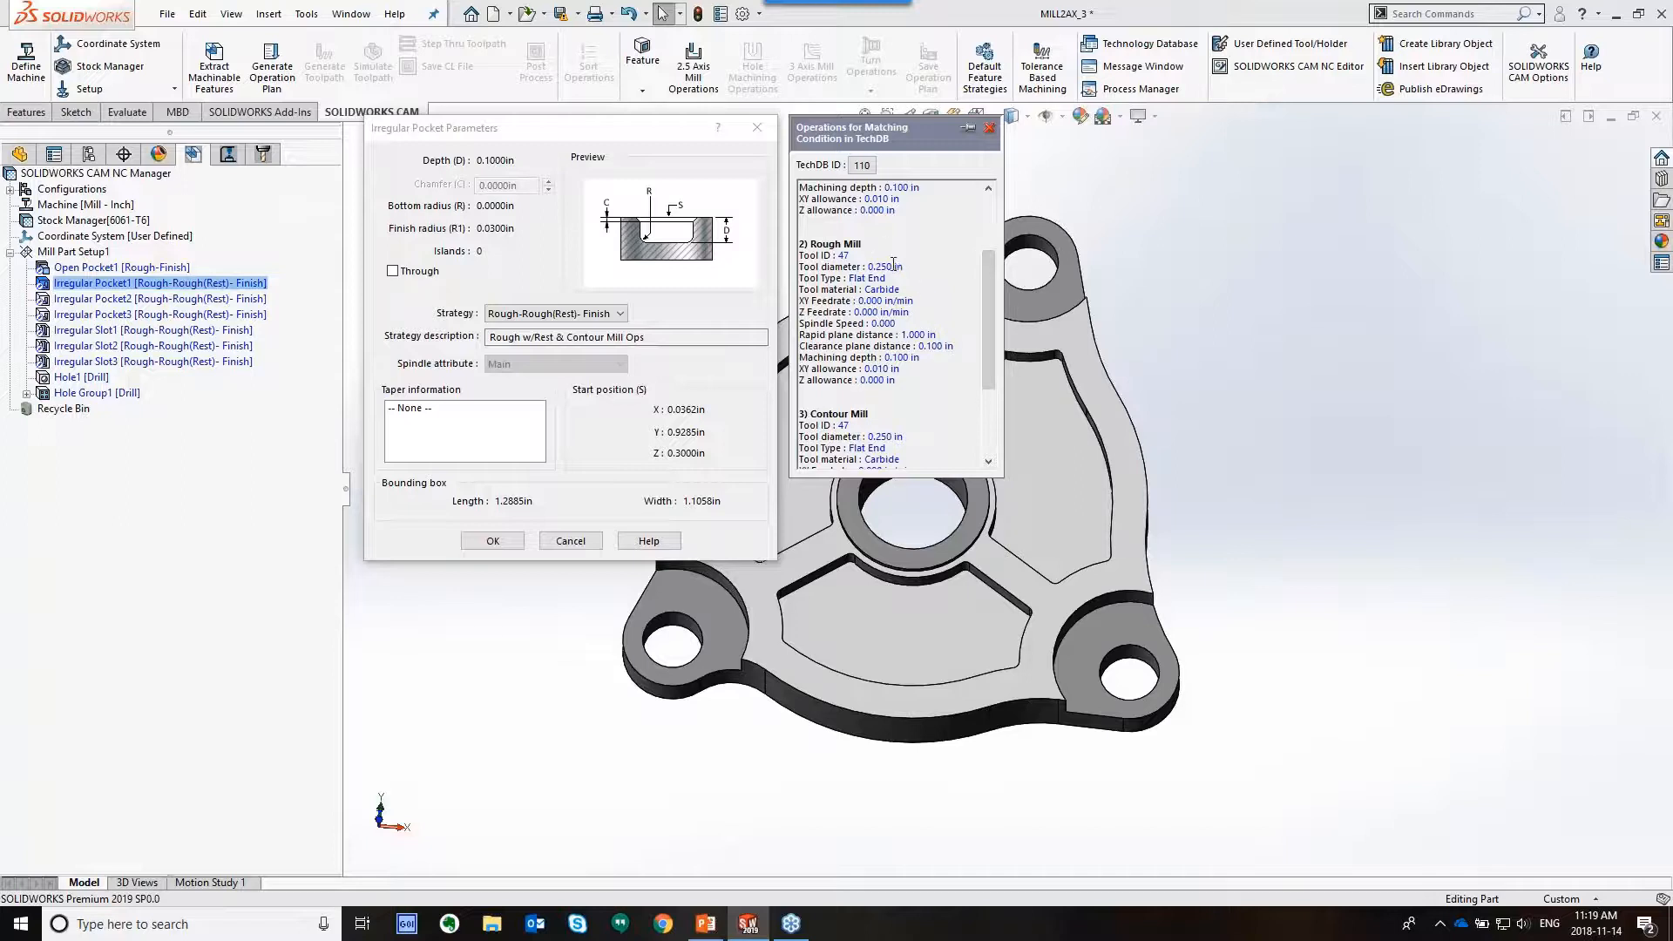
- Review the Rough Mill and Contour Mill operations matched to Irregular Pocket1 and accept its parameters
scroll(992, 277, "down", 4)
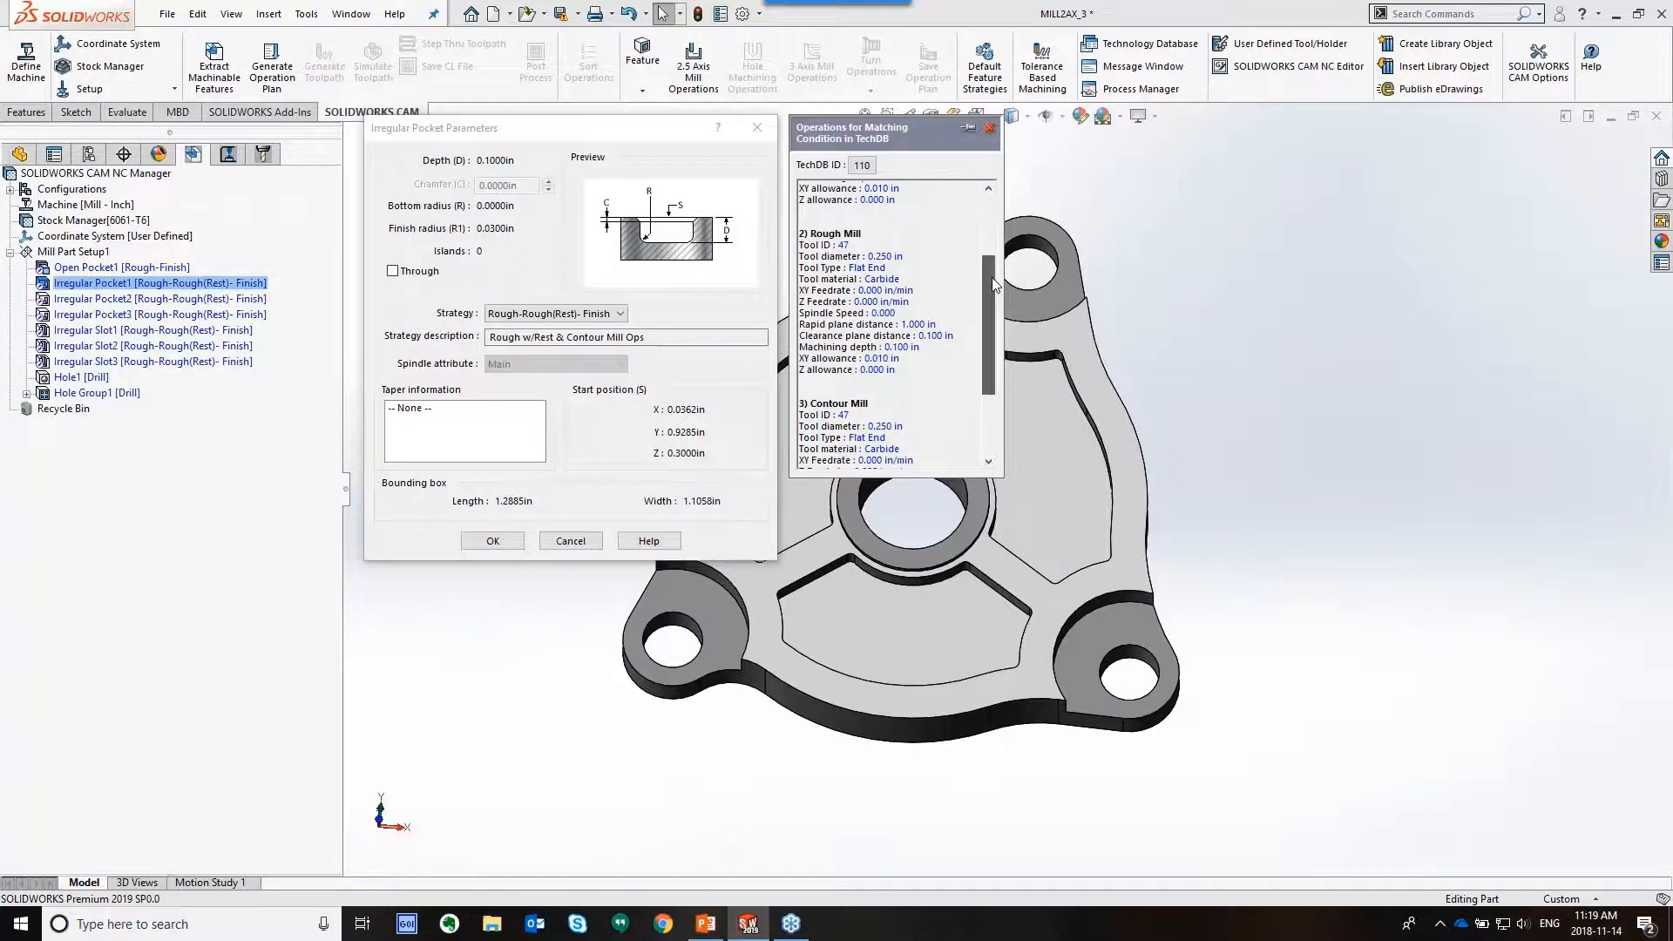
left_click(682, 307)
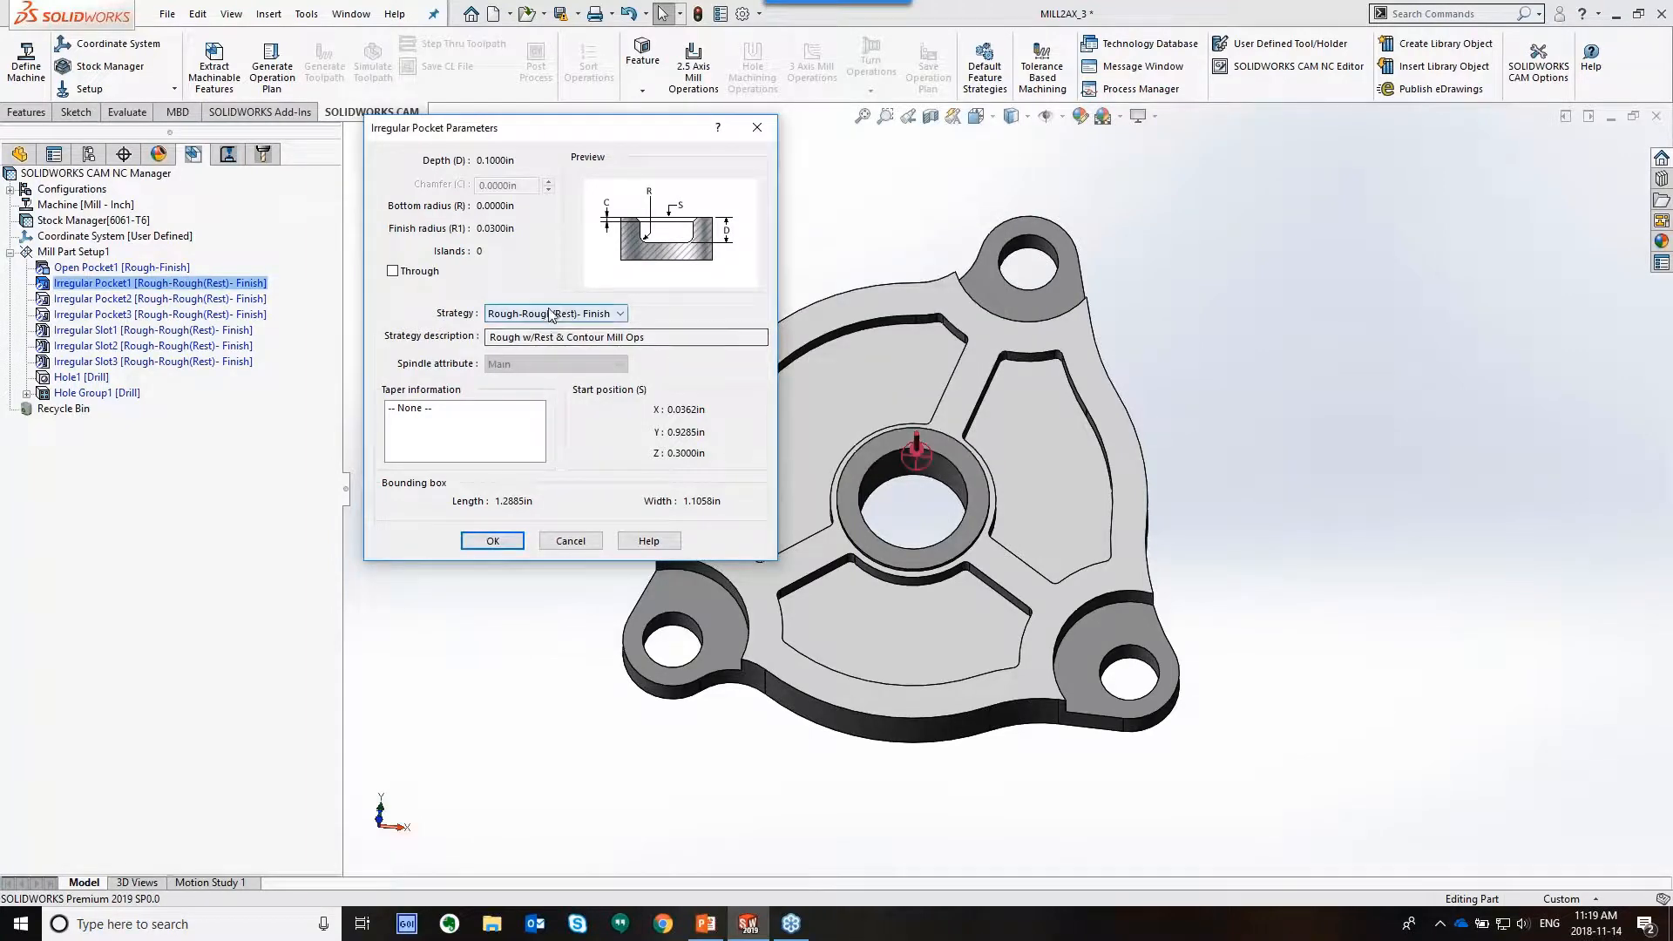
mouse_move(555, 317)
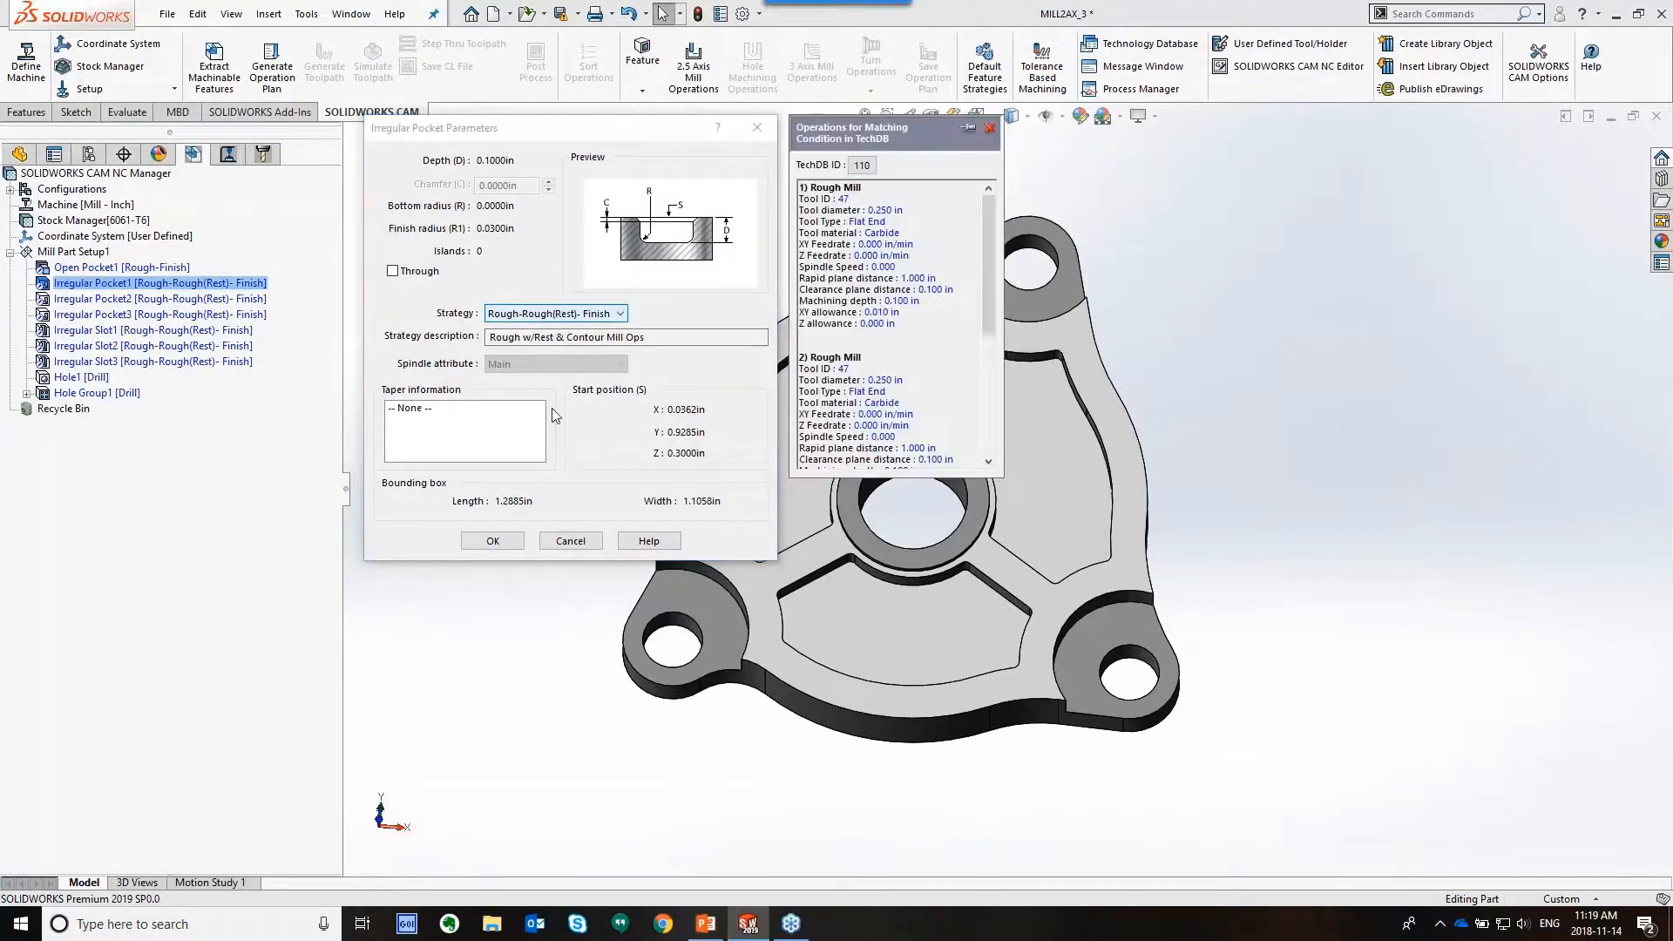
left_click(494, 542)
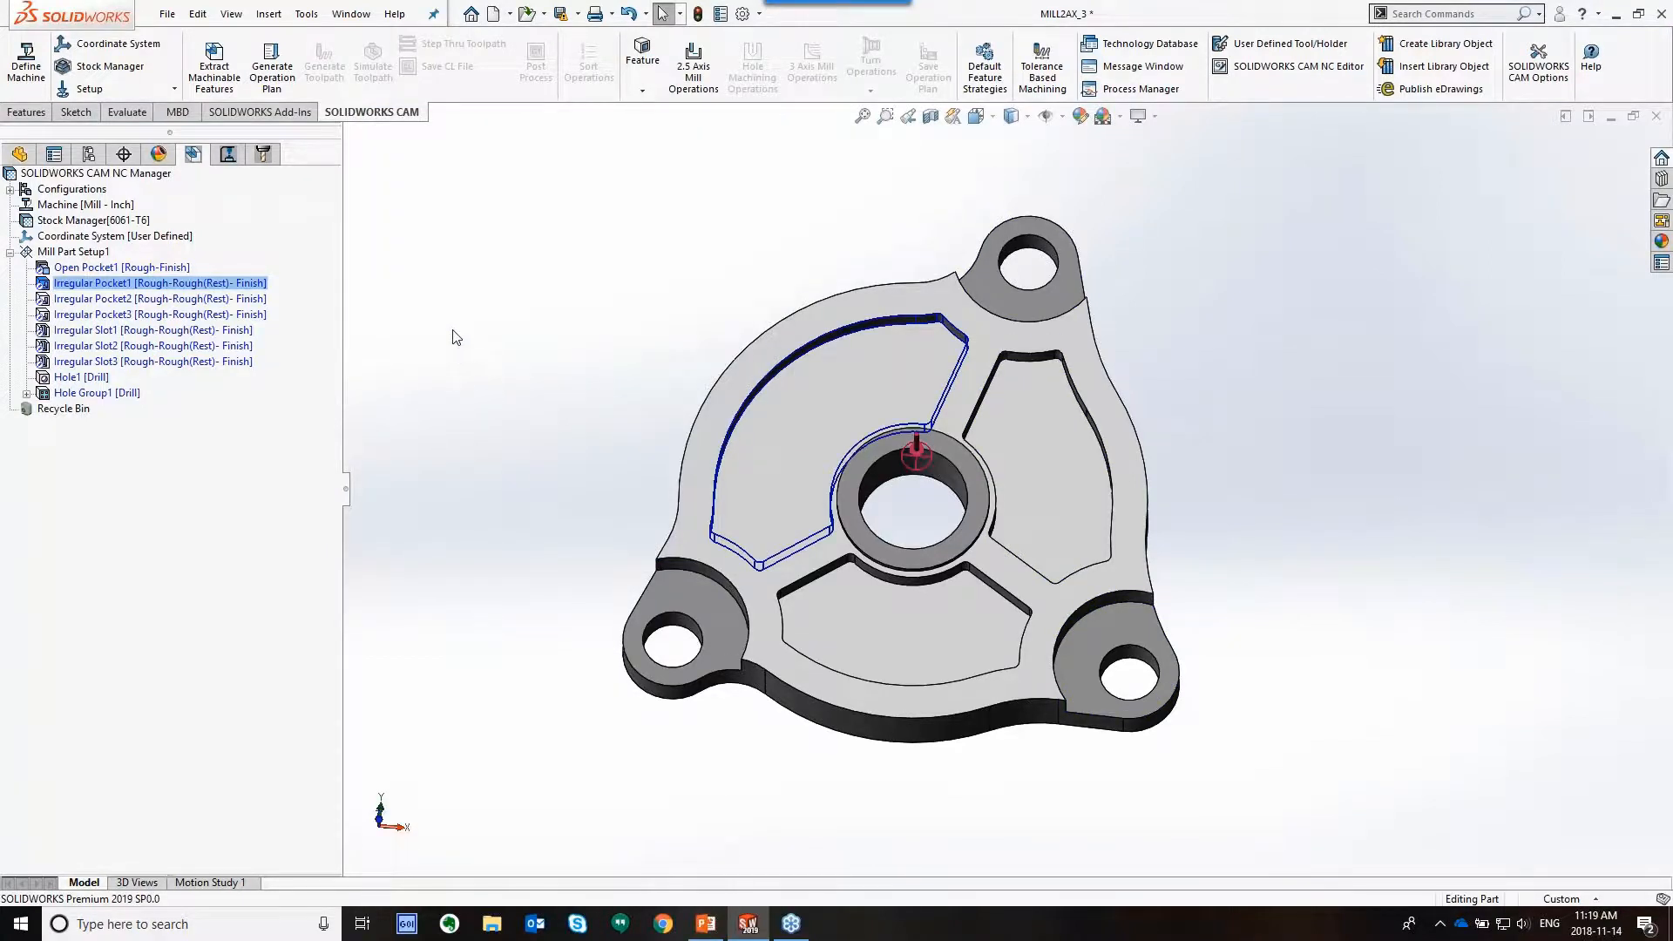
- Generate the operation plan from the machinable features, compare it with the feature list, and generate the toolpaths
left_click(275, 82)
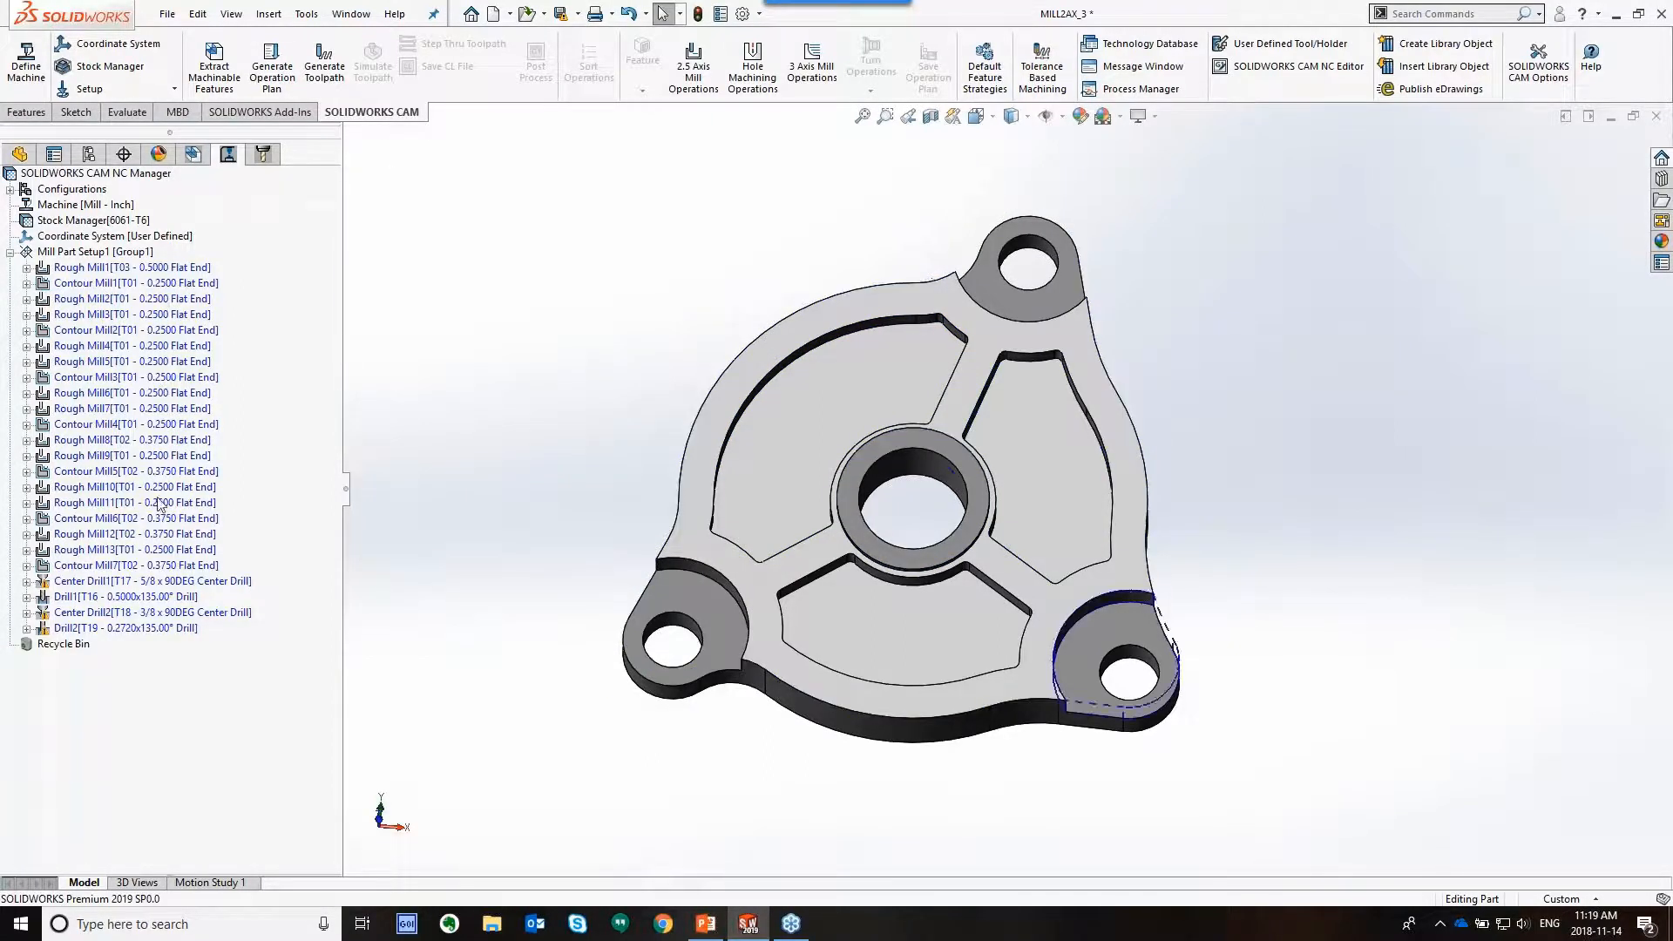
left_click(193, 155)
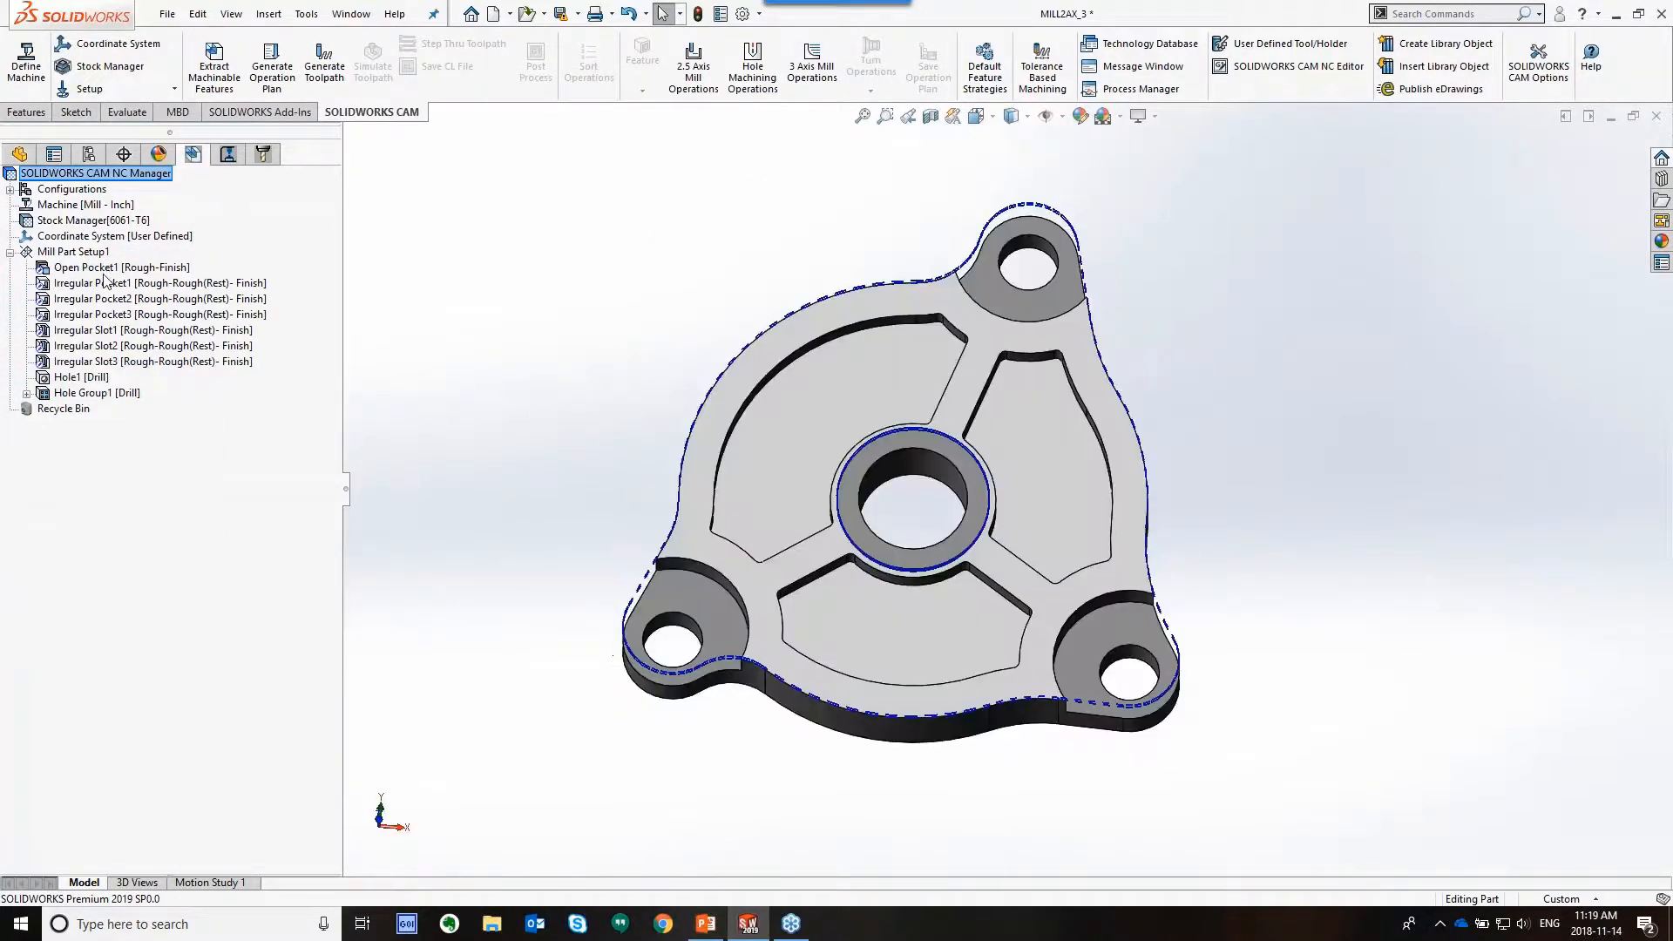
left_click(228, 155)
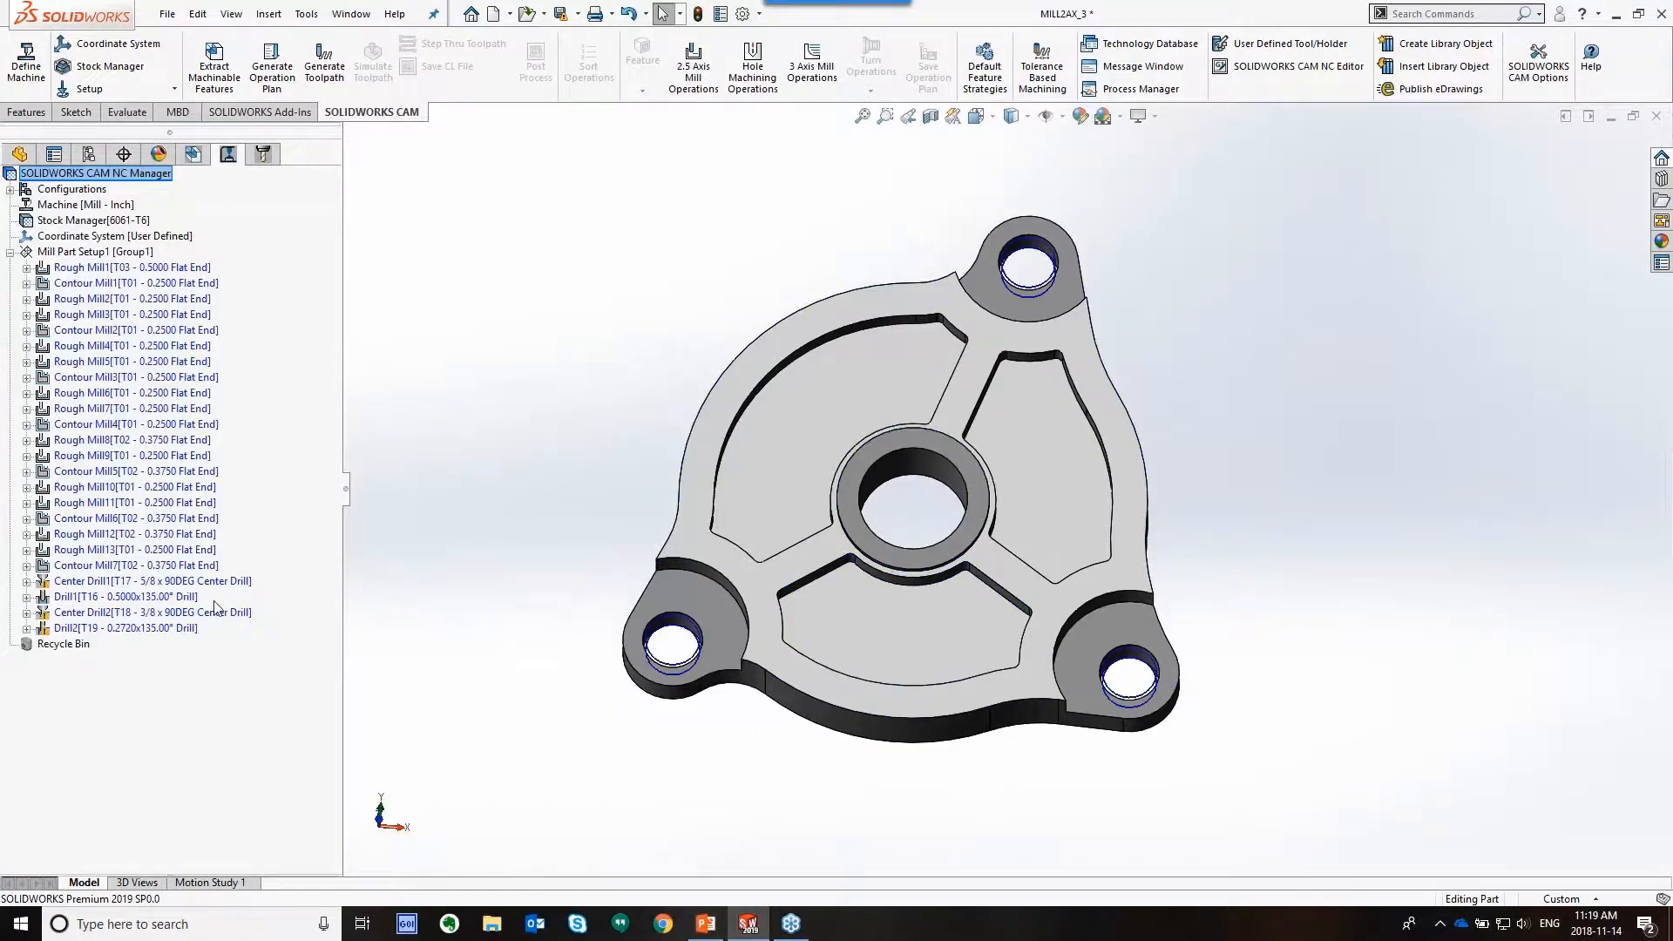
left_click(325, 73)
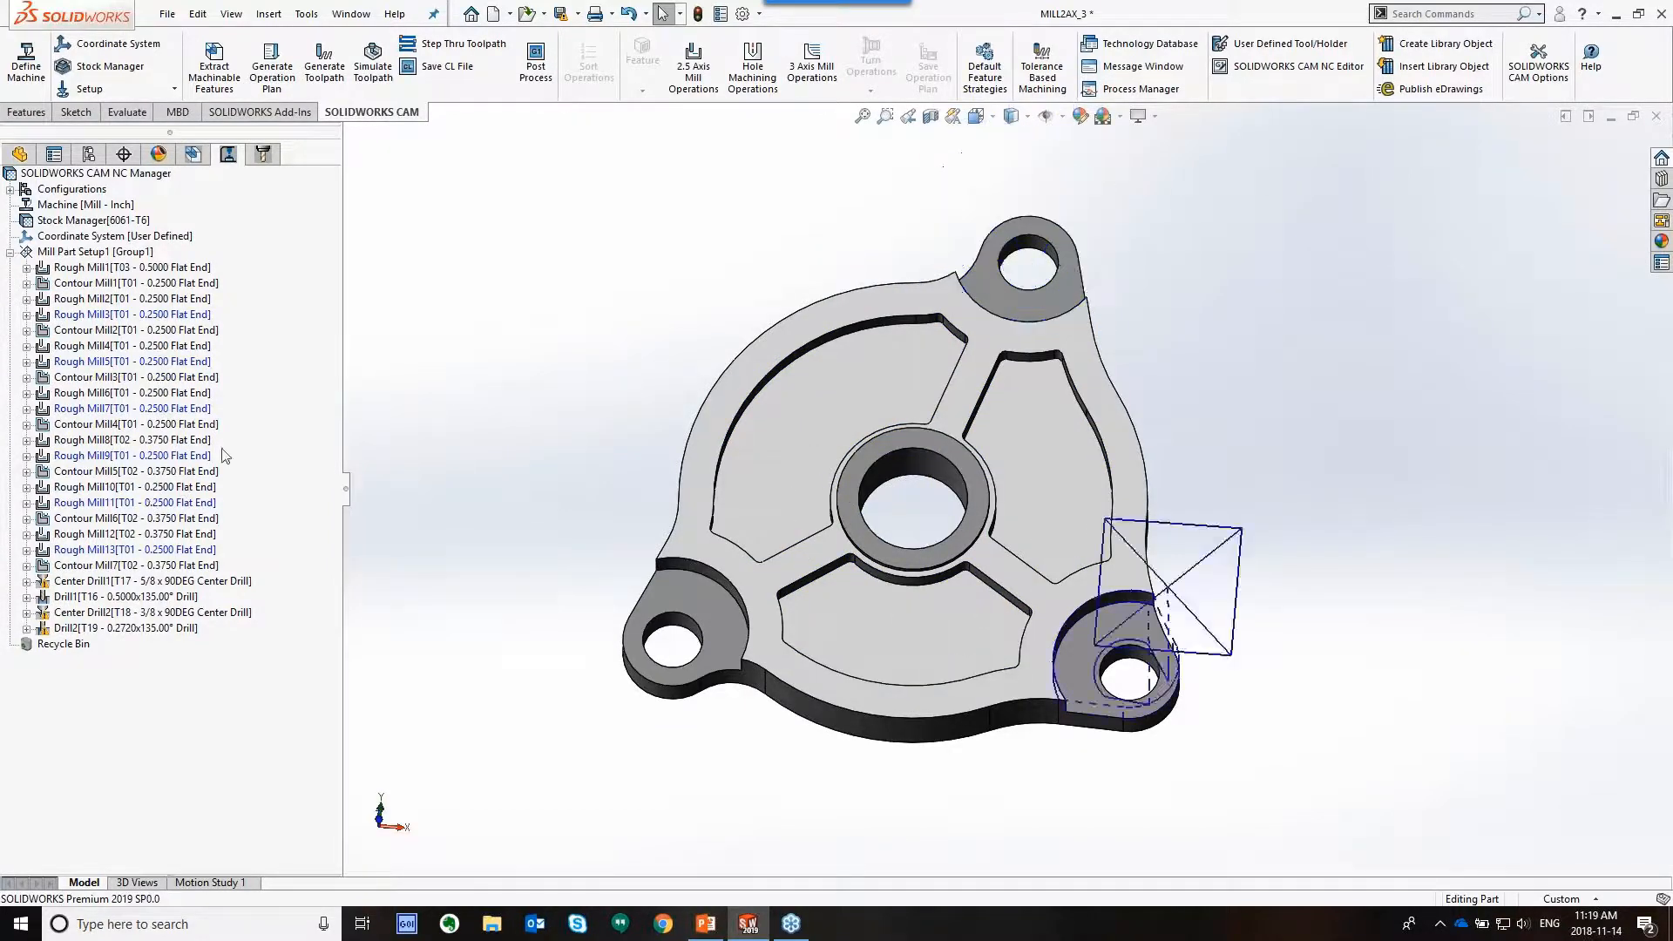
- Delete the operations Rough Mill3, Rough Mill5, Rough Mill7, Rough Mill9, Rough Mill11 and Rough Mill13
left_click(181, 316)
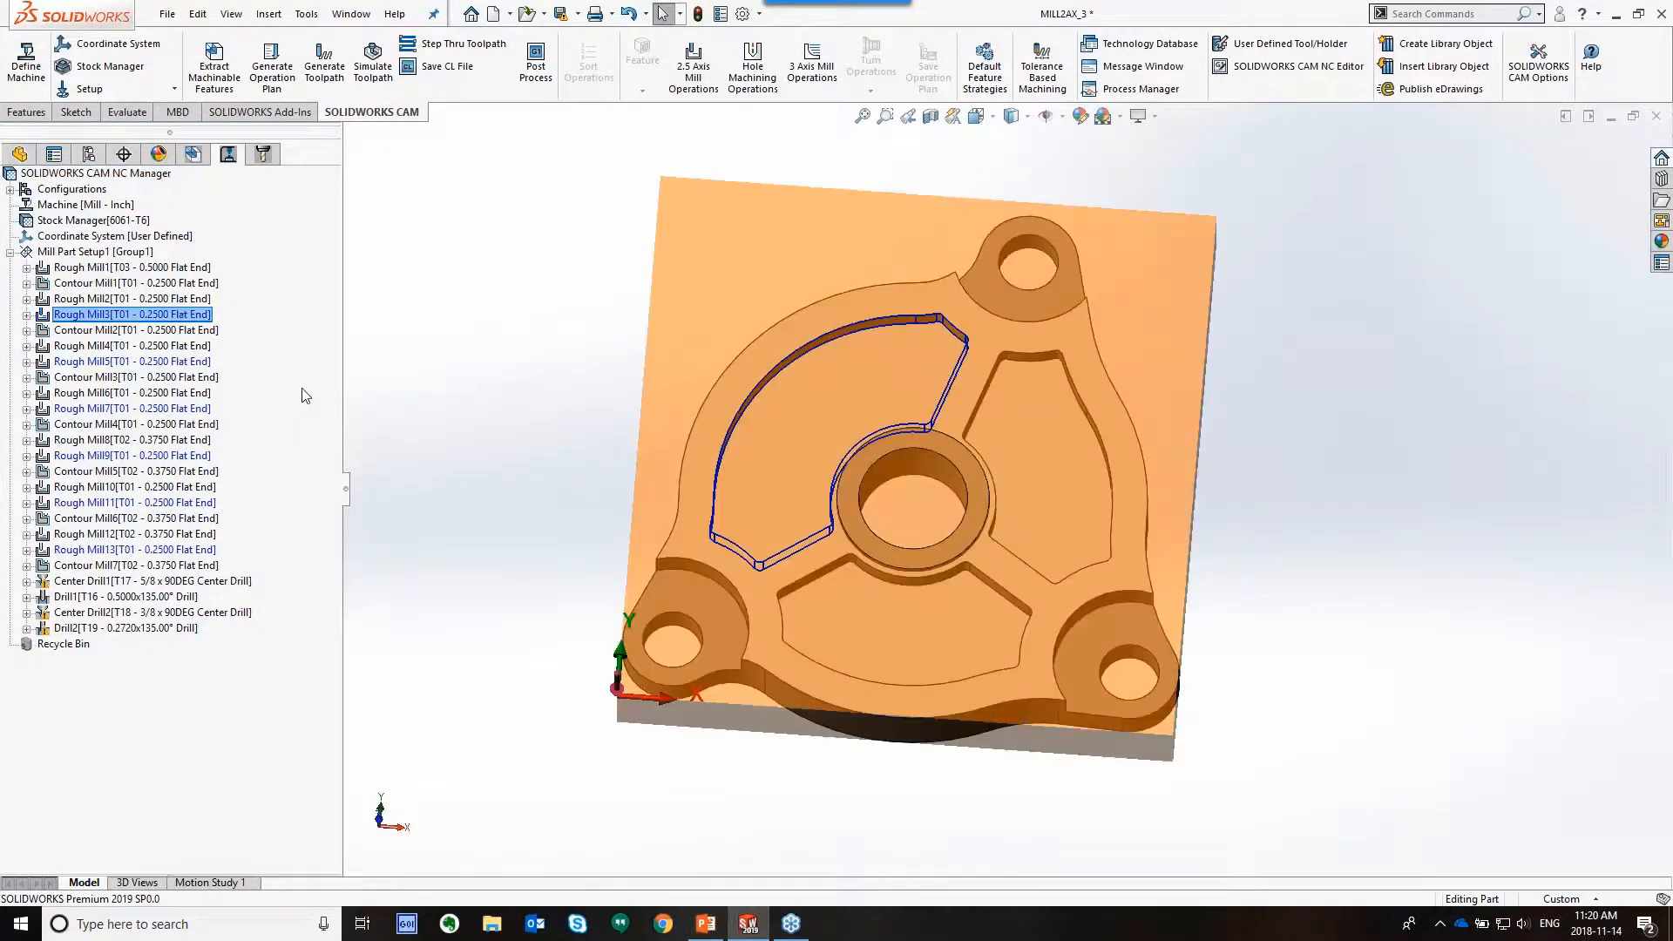
left_click(113, 362, "ctrl")
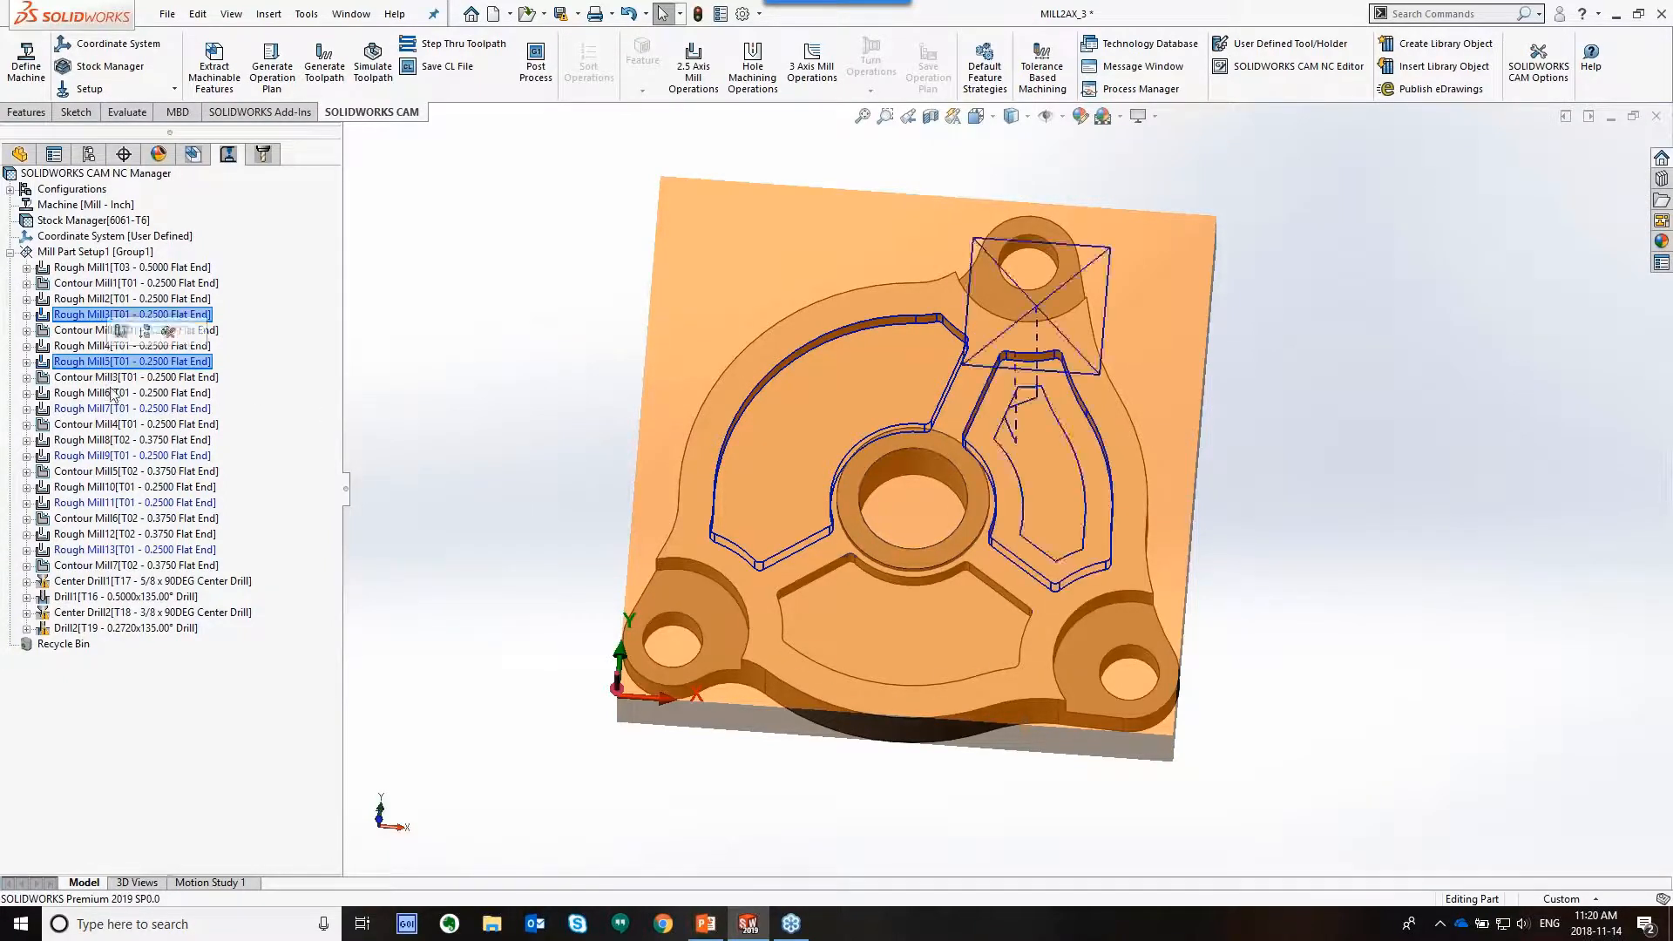
left_click(114, 408, "ctrl")
left_click(118, 456, "ctrl")
left_click(122, 503, "ctrl")
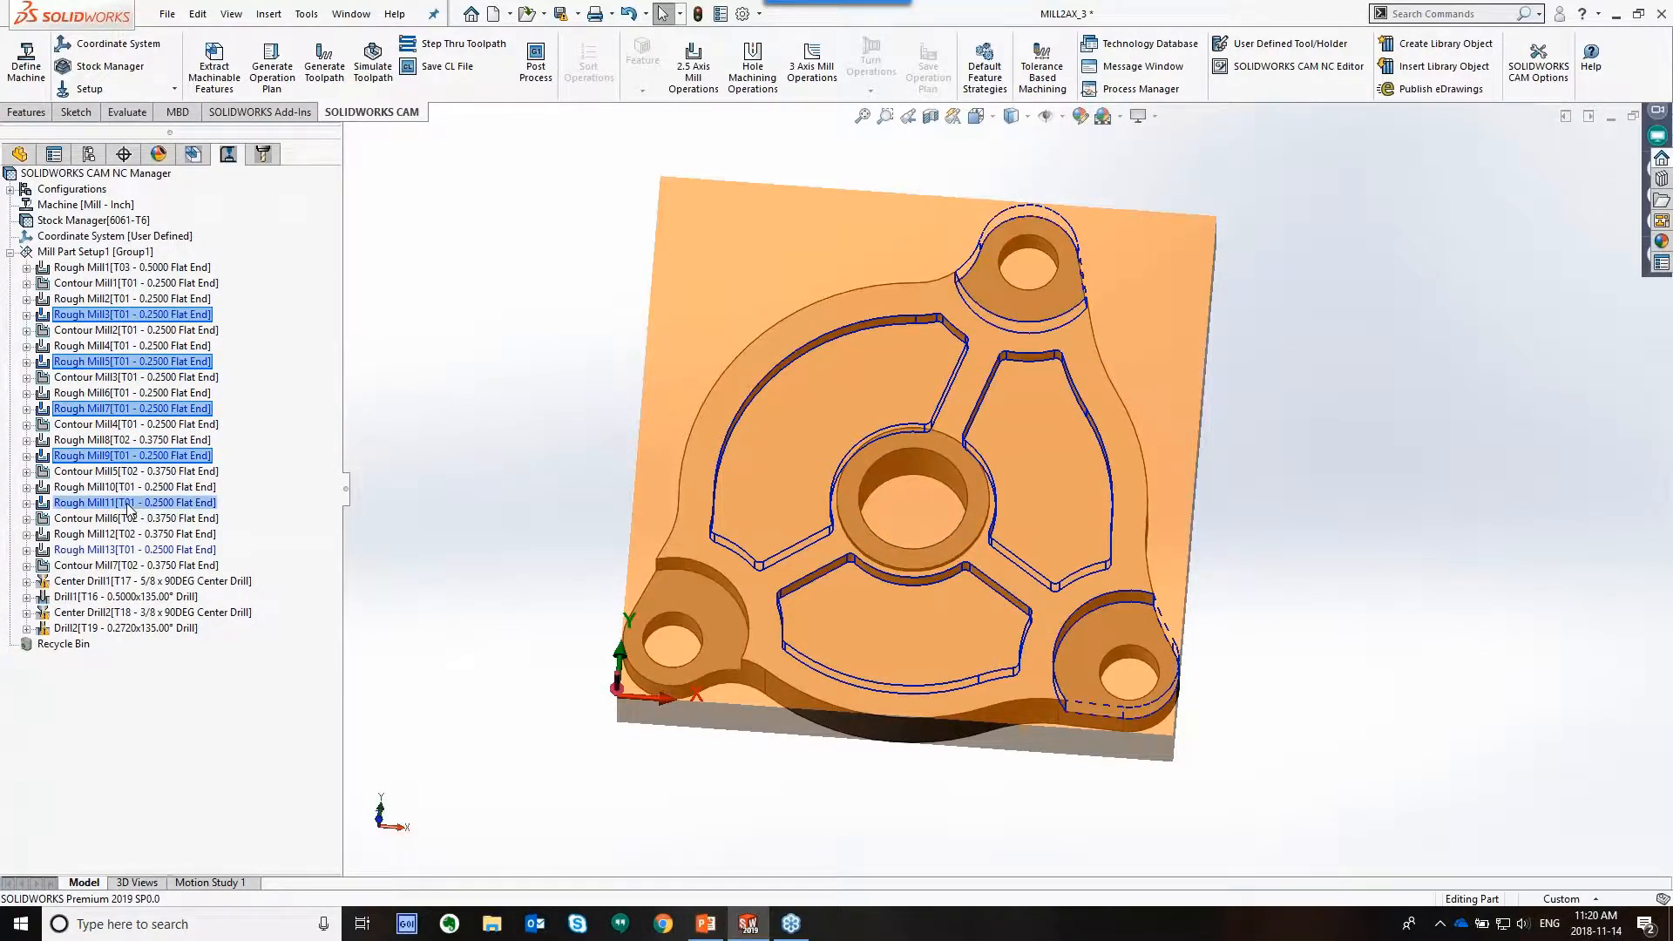
left_click(128, 550, "ctrl")
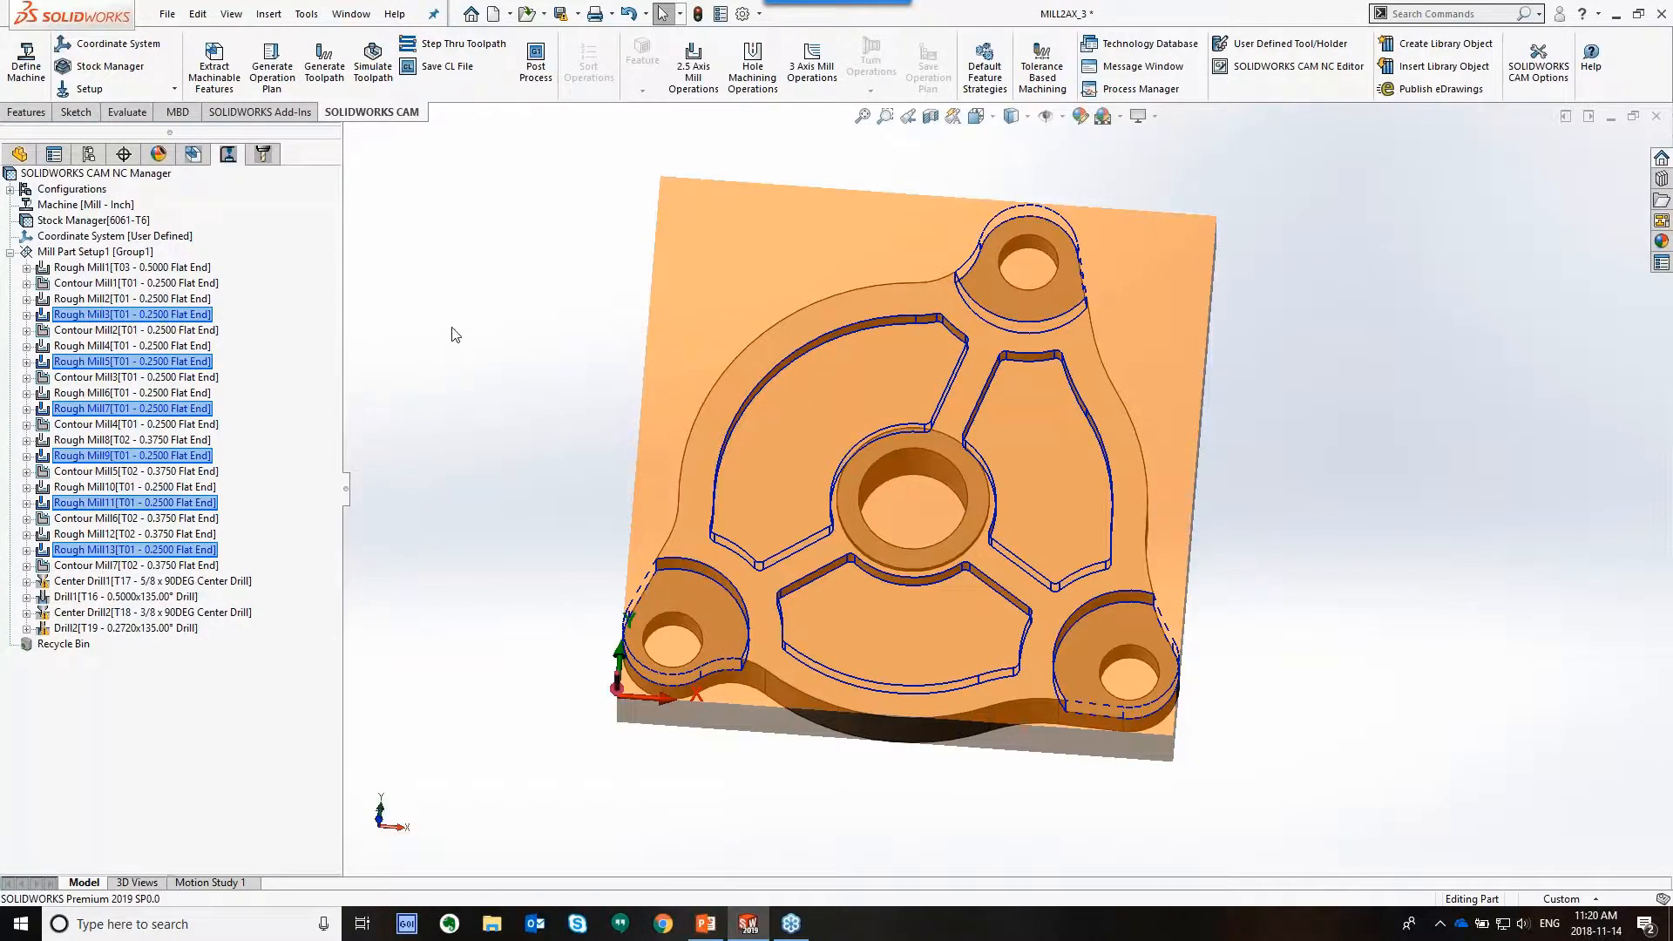
key("Delete")
left_click(894, 498)
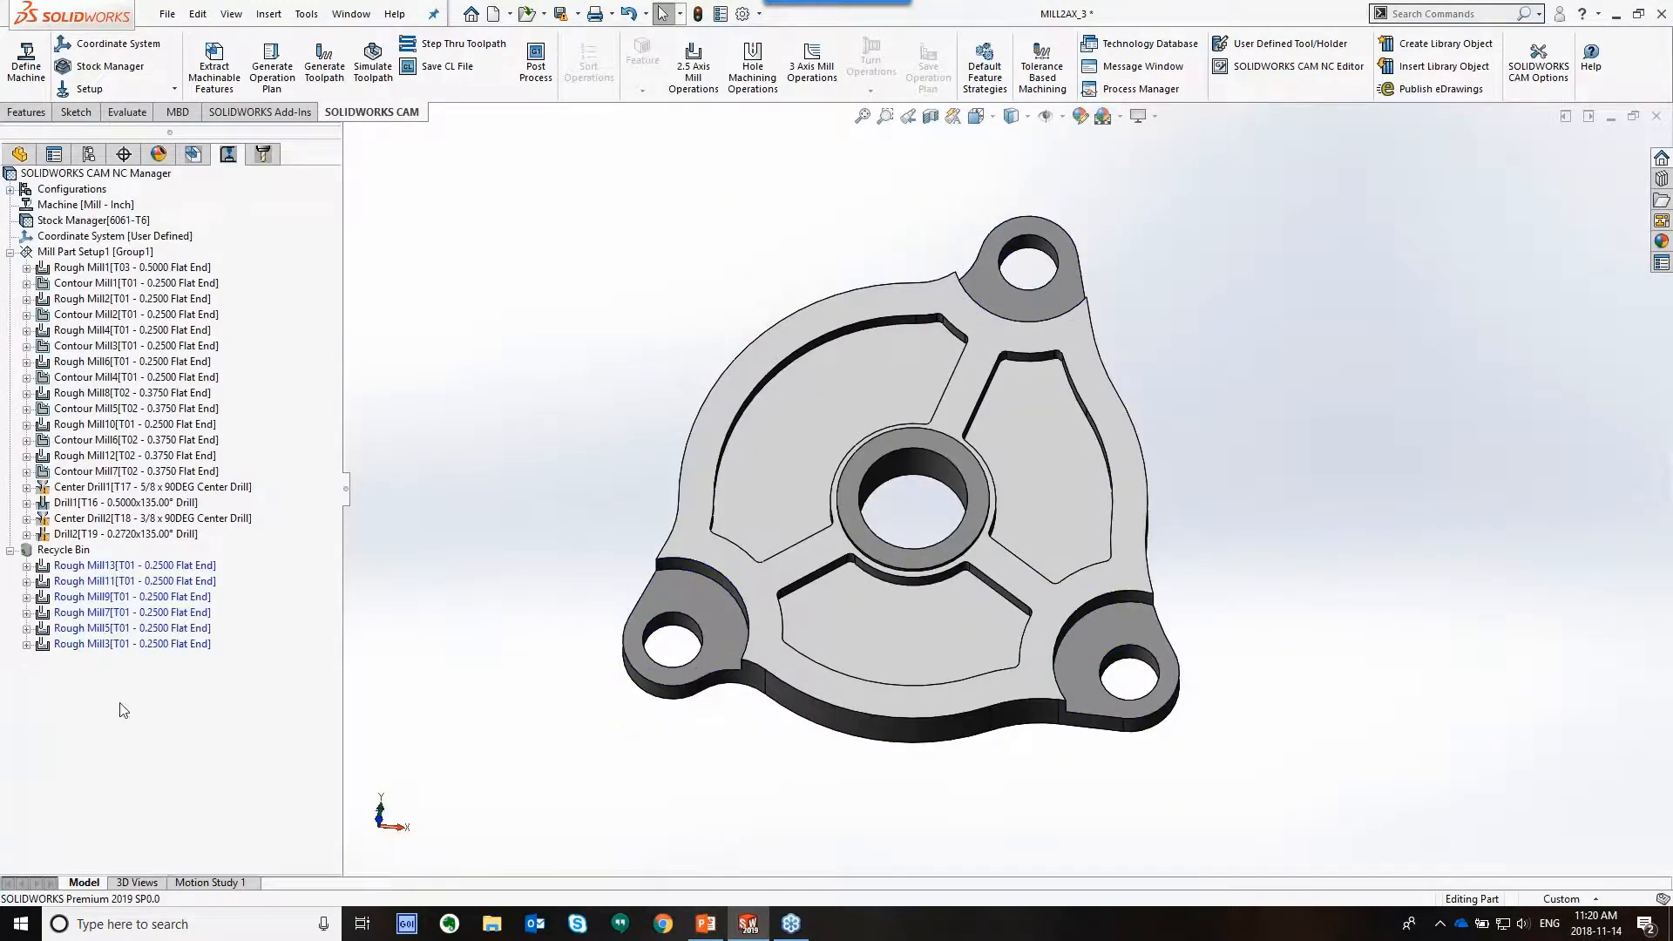
- Check the restore and remove options for the deleted Rough Mill13 in the Recycle Bin, leaving it there, and collapse the bin
right_click(78, 568)
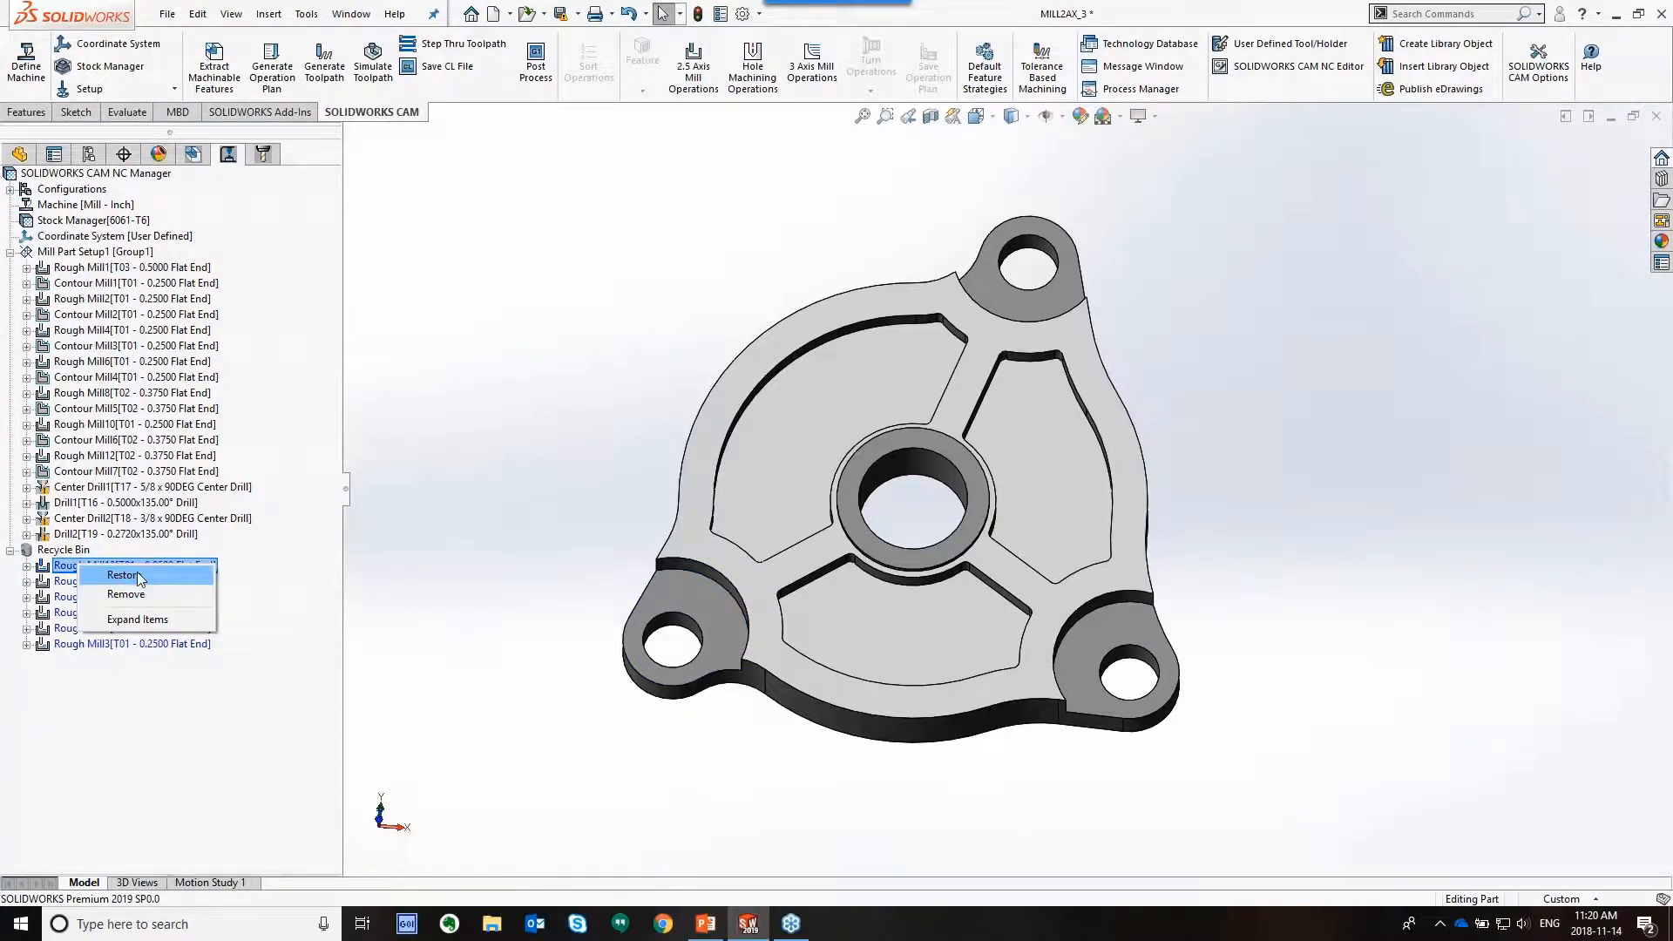
left_click(133, 775)
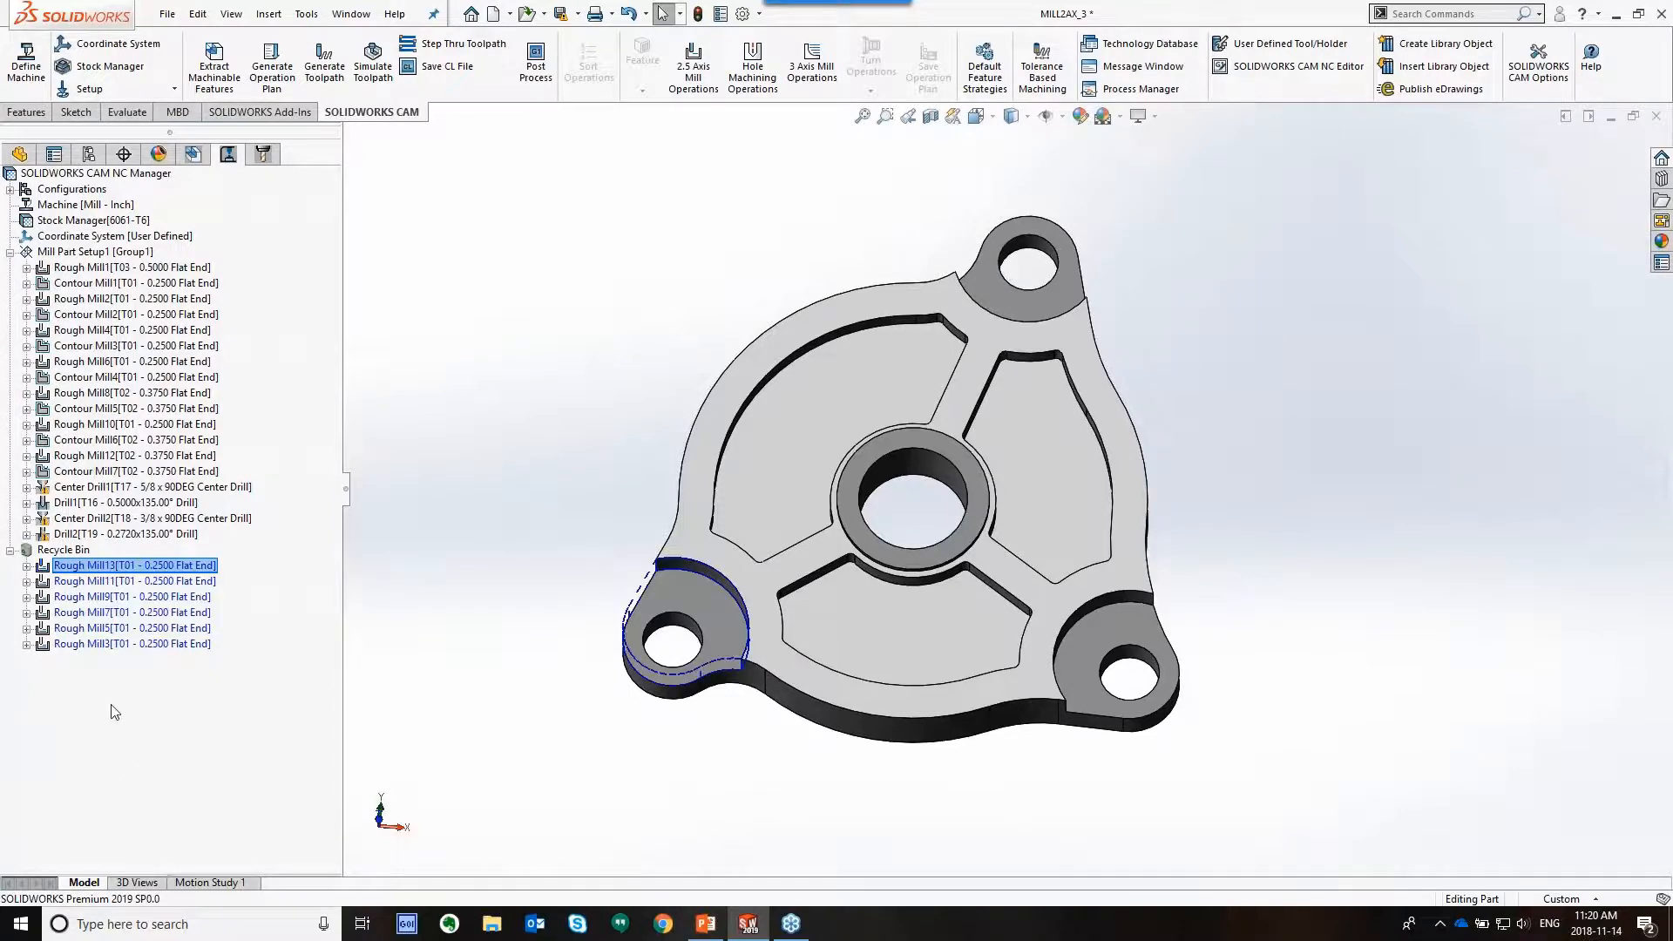
left_click(10, 551)
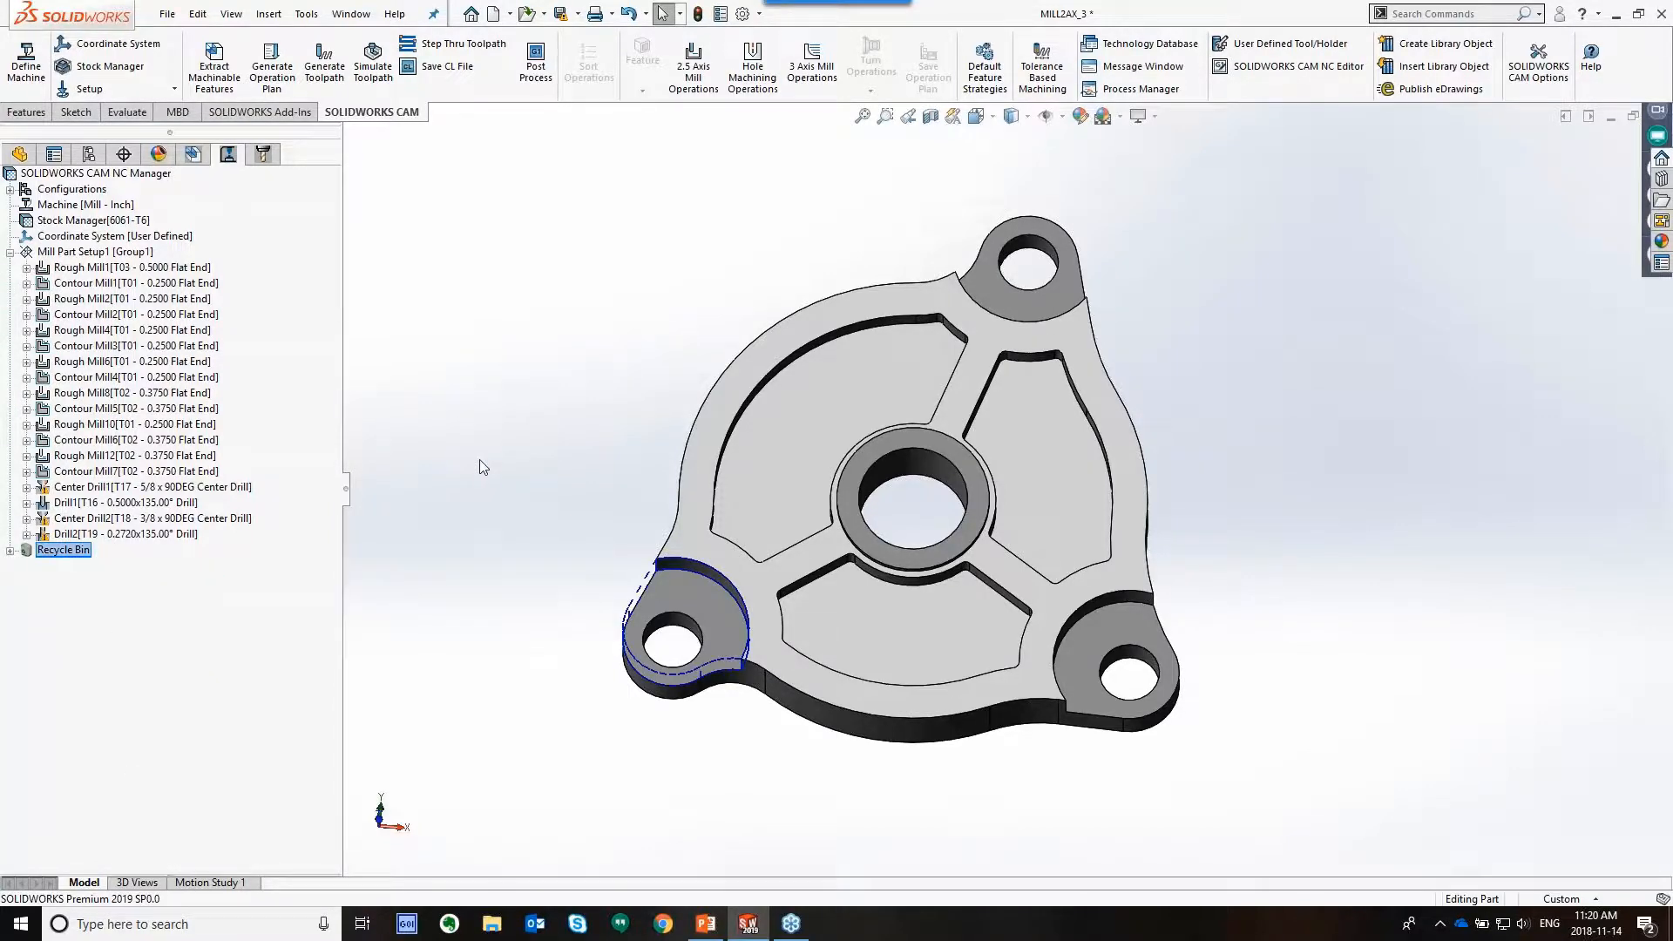
- Move Rough Mill2 and Rough Mill4 ahead of Contour Mill1 in the operation order of Mill Part Setup1
middle_click_drag(491, 519, 478, 410)
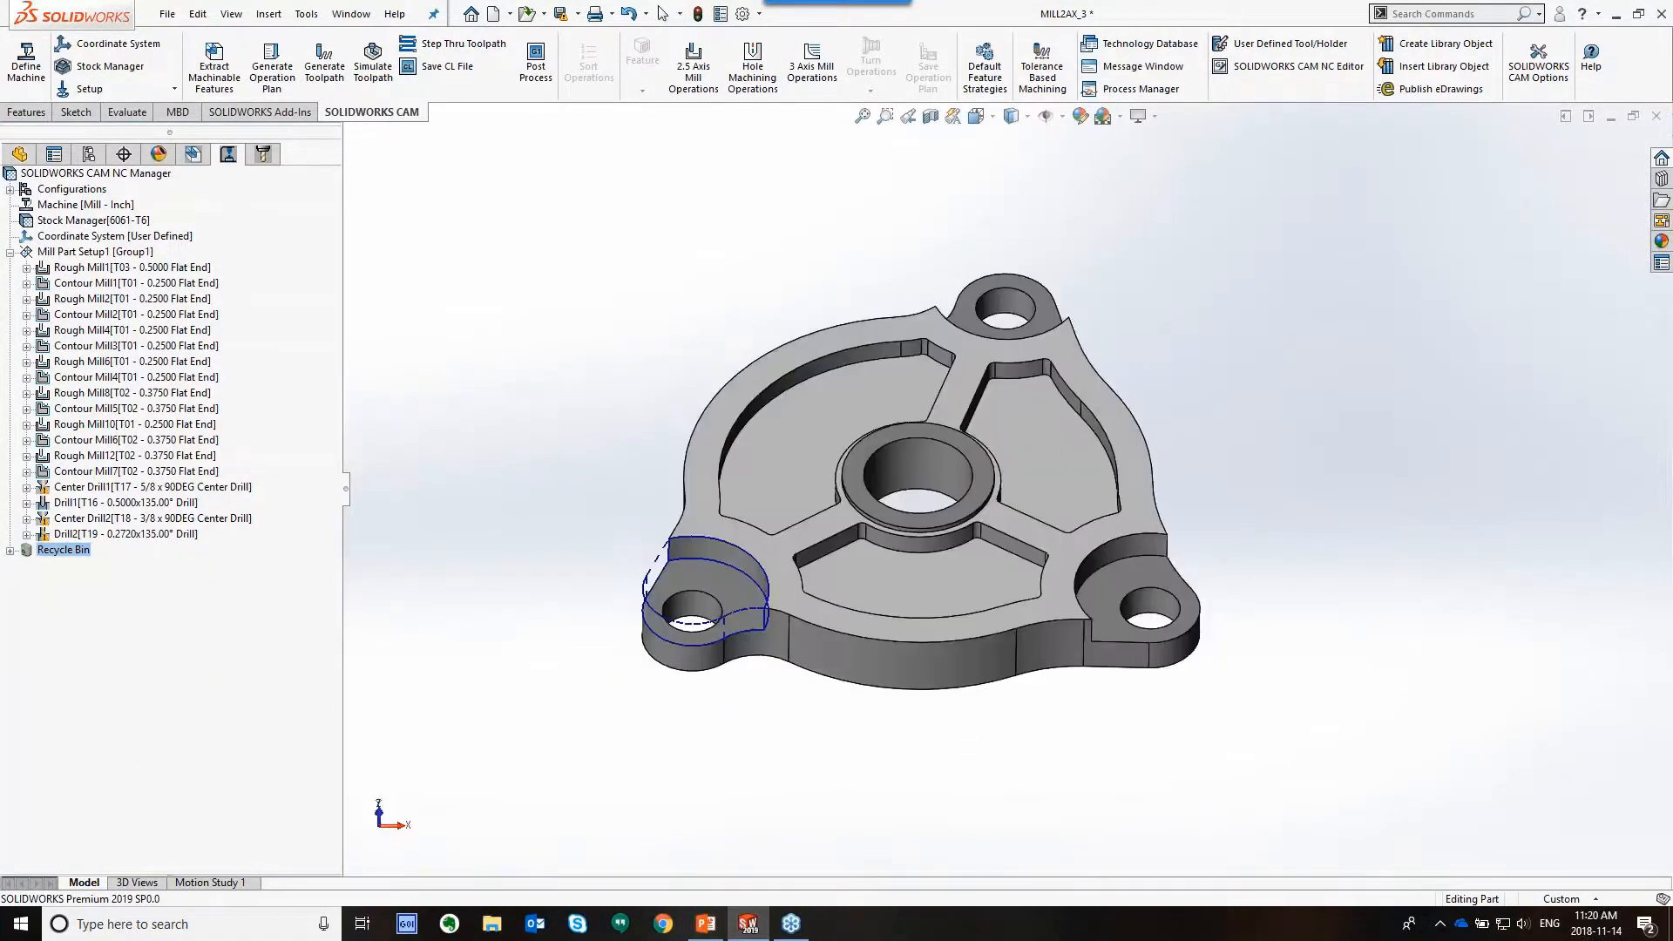
left_click(129, 253)
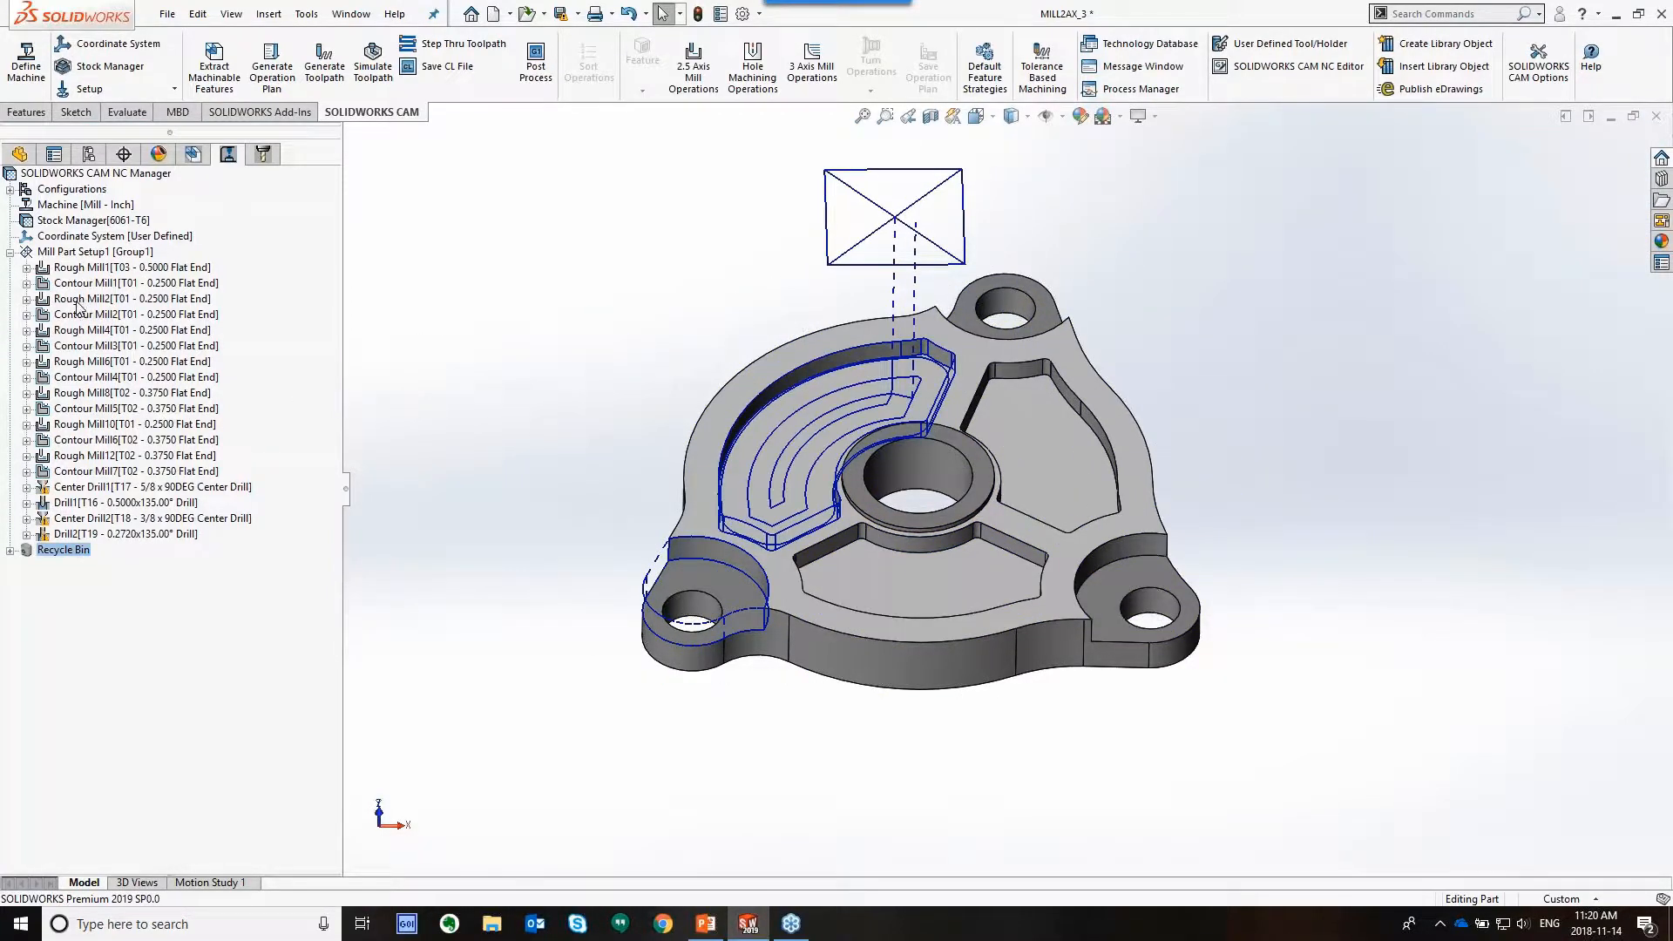
left_click_drag(79, 305, 80, 277)
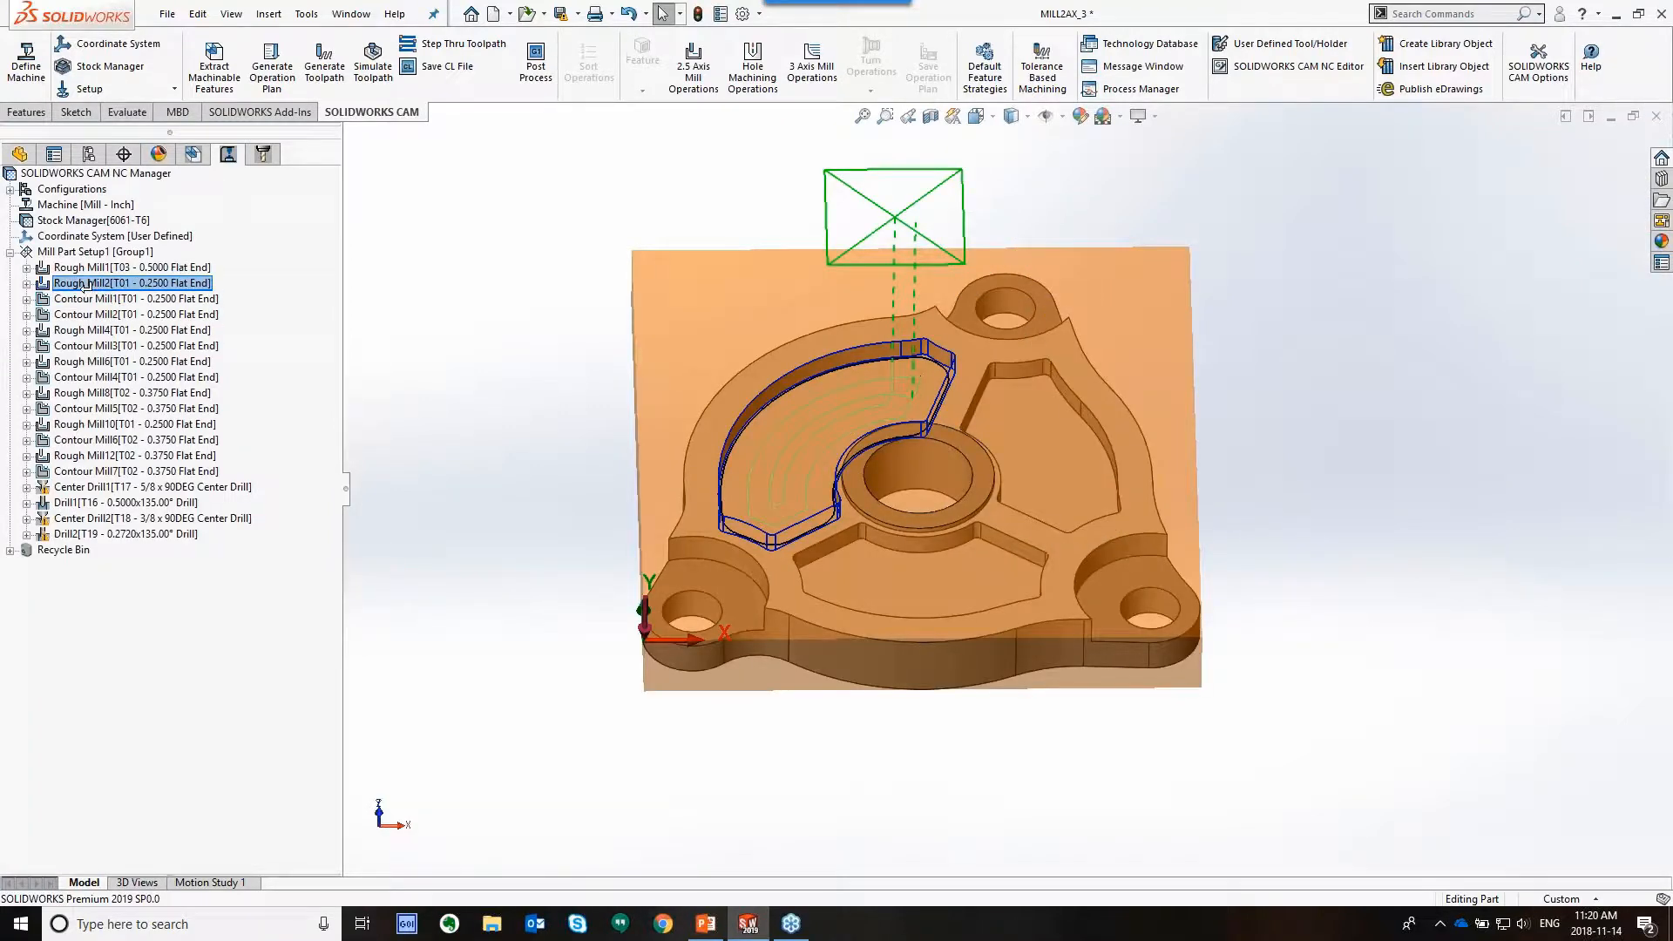
left_click_drag(85, 285, 85, 285)
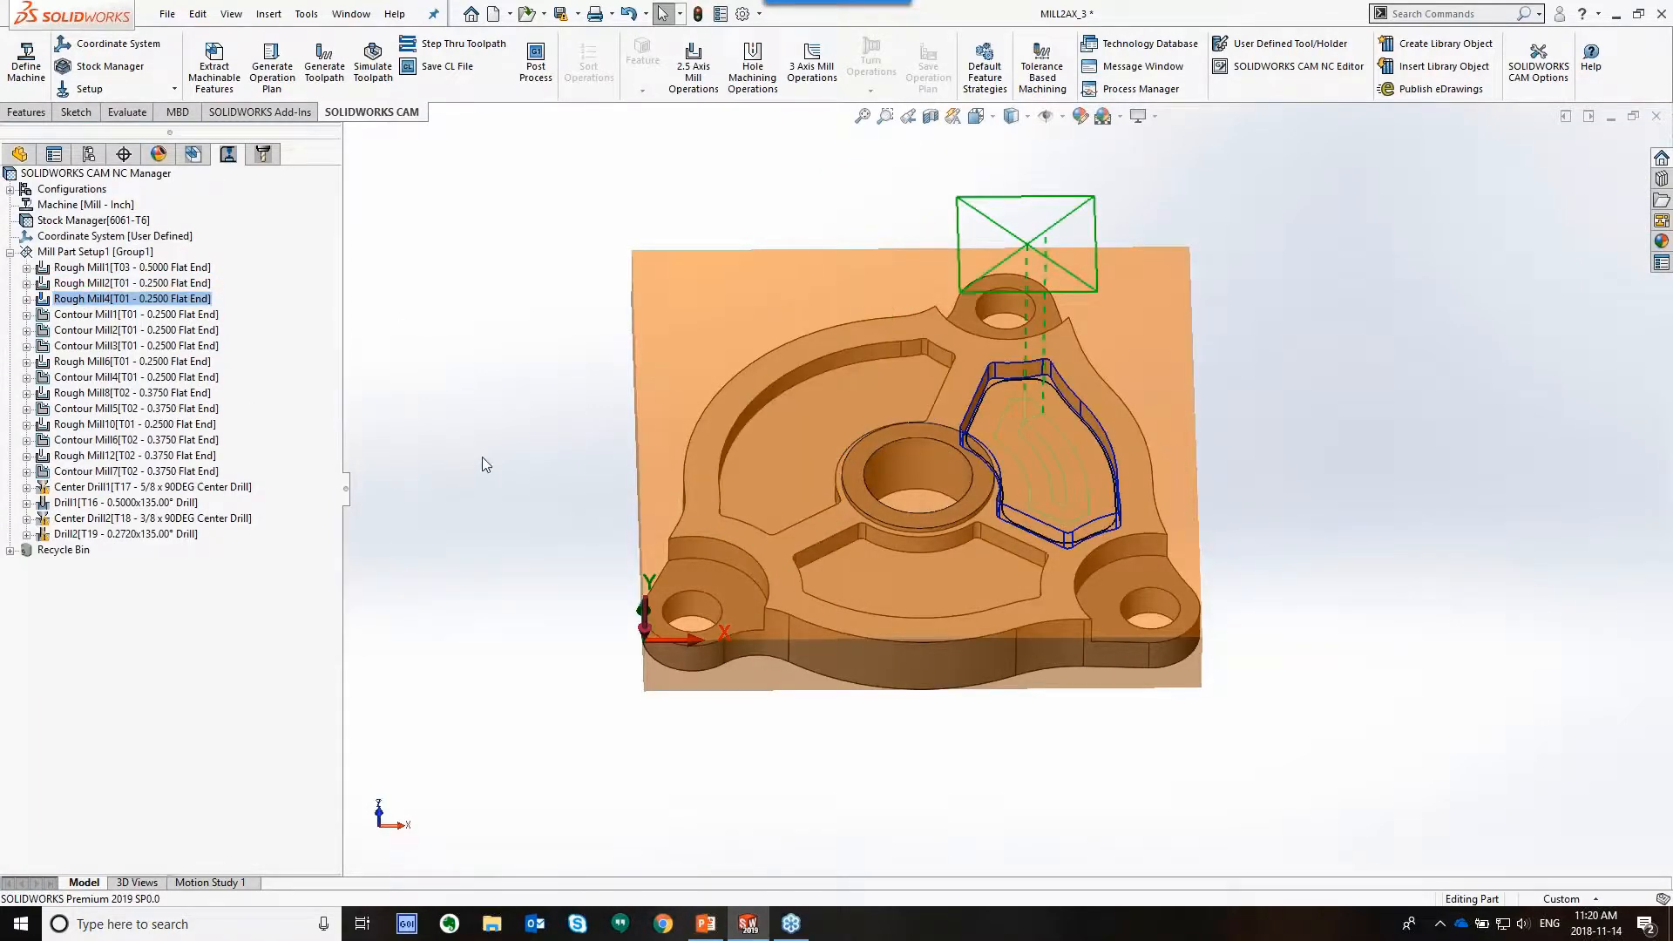
- Set Mill Part Setup1's operation sorting to Tool, placing the 3/8 and 5/8 center drills ahead of both drills
right_click(109, 251)
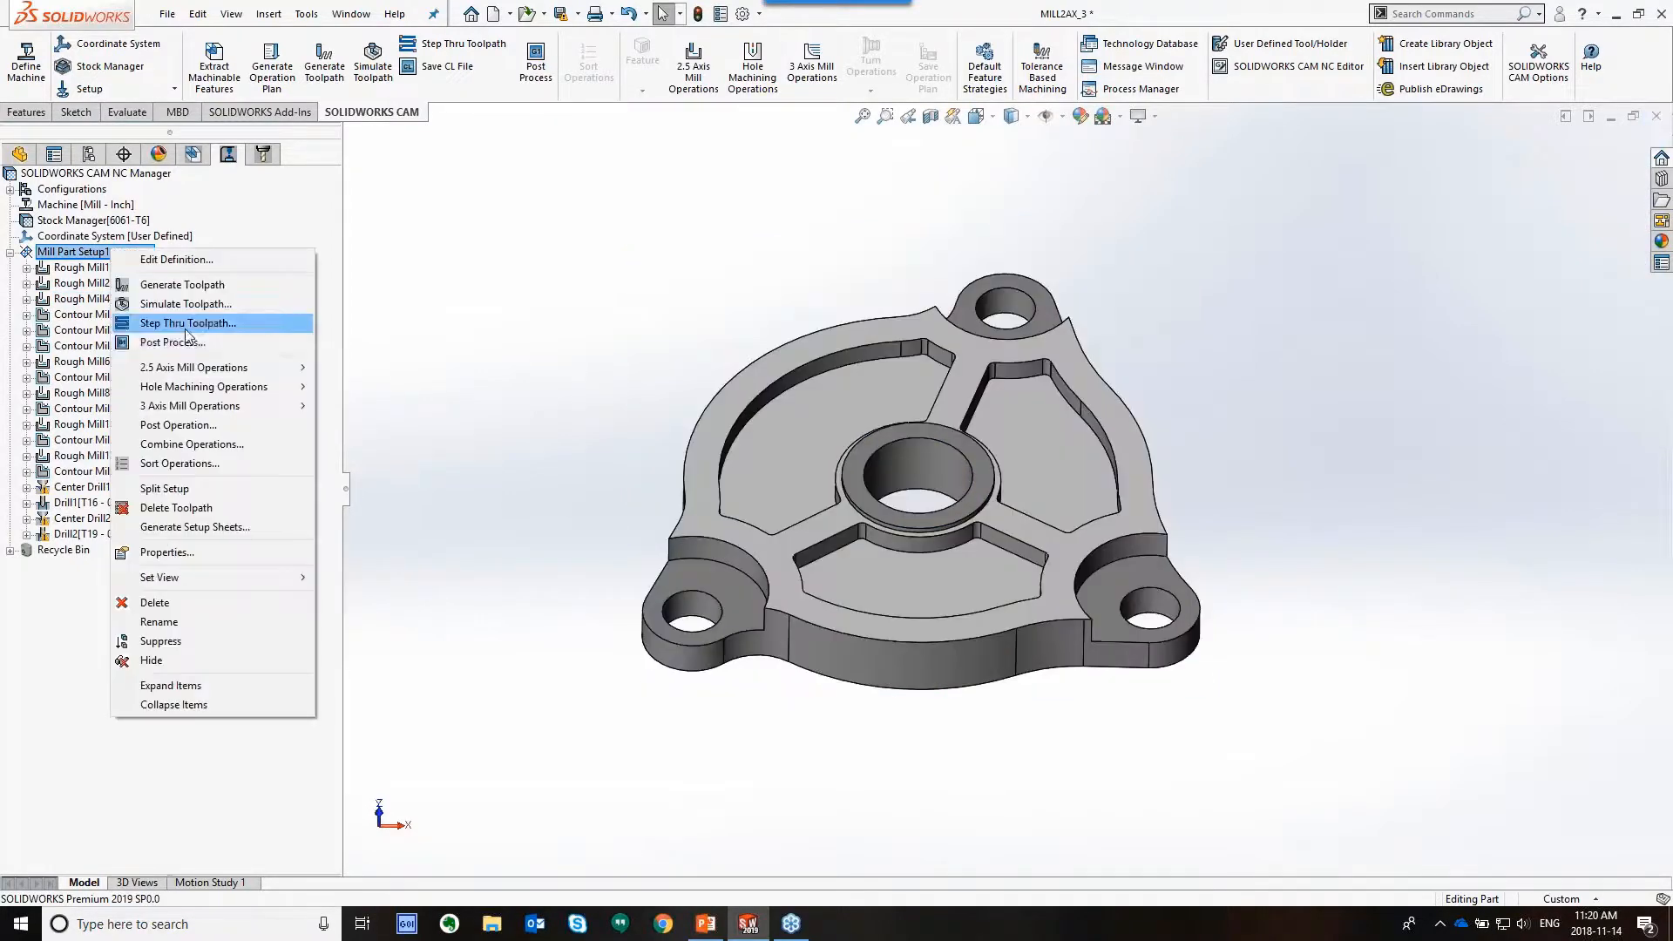
left_click(181, 463)
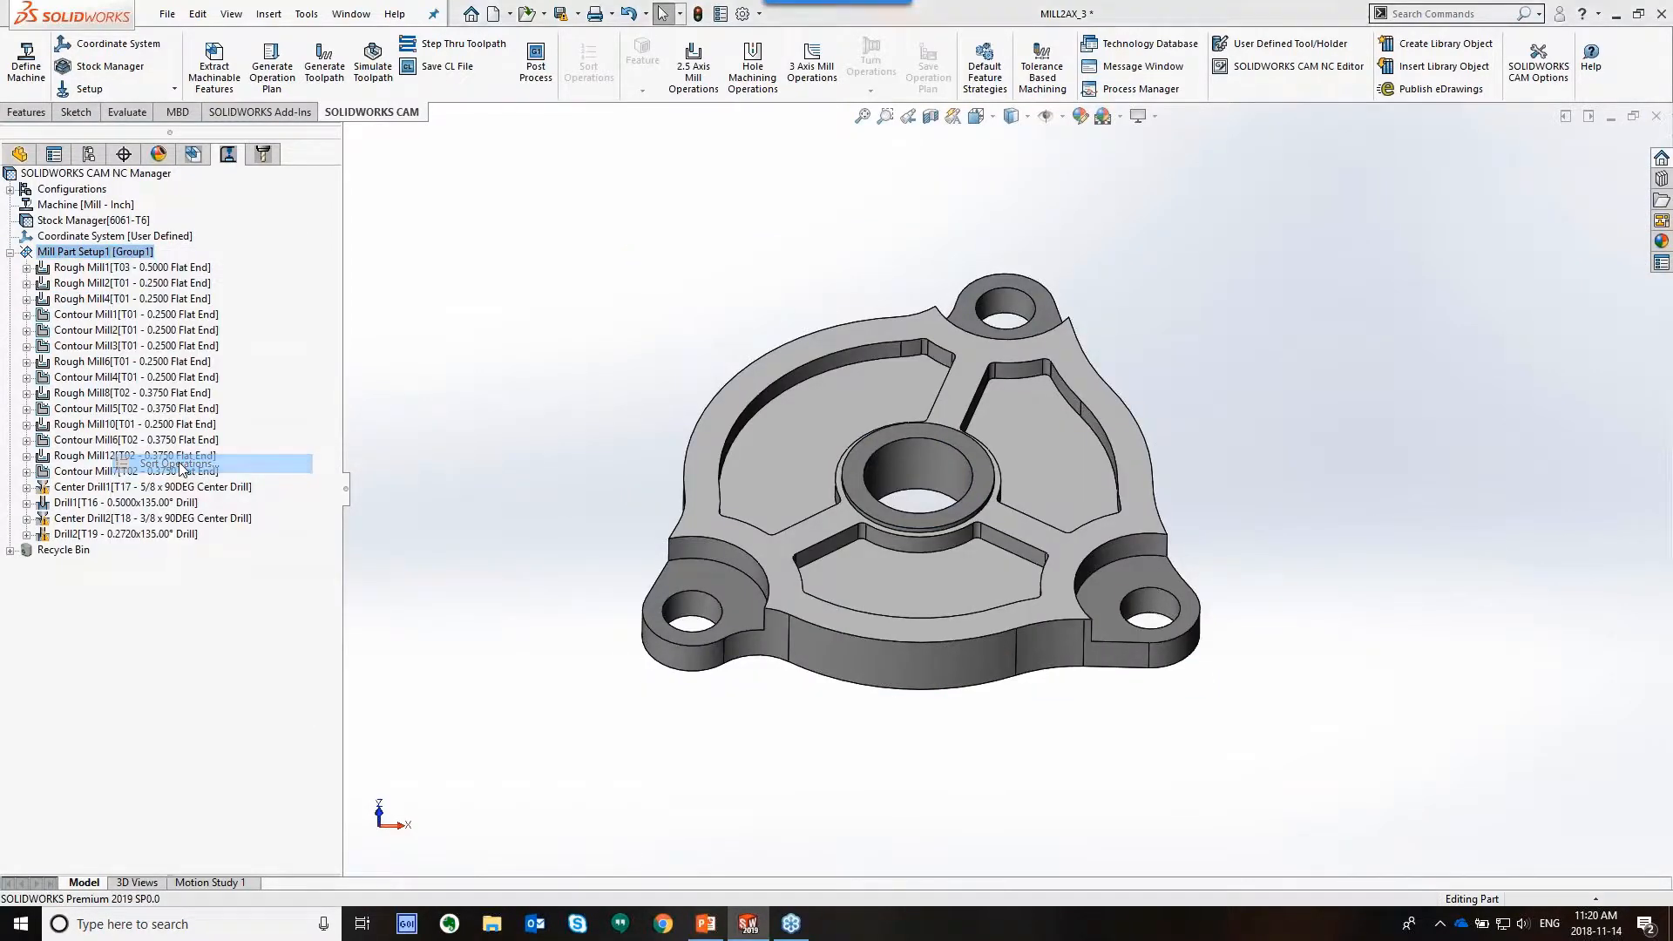
left_click(603, 236)
left_click_drag(658, 208, 455, 127)
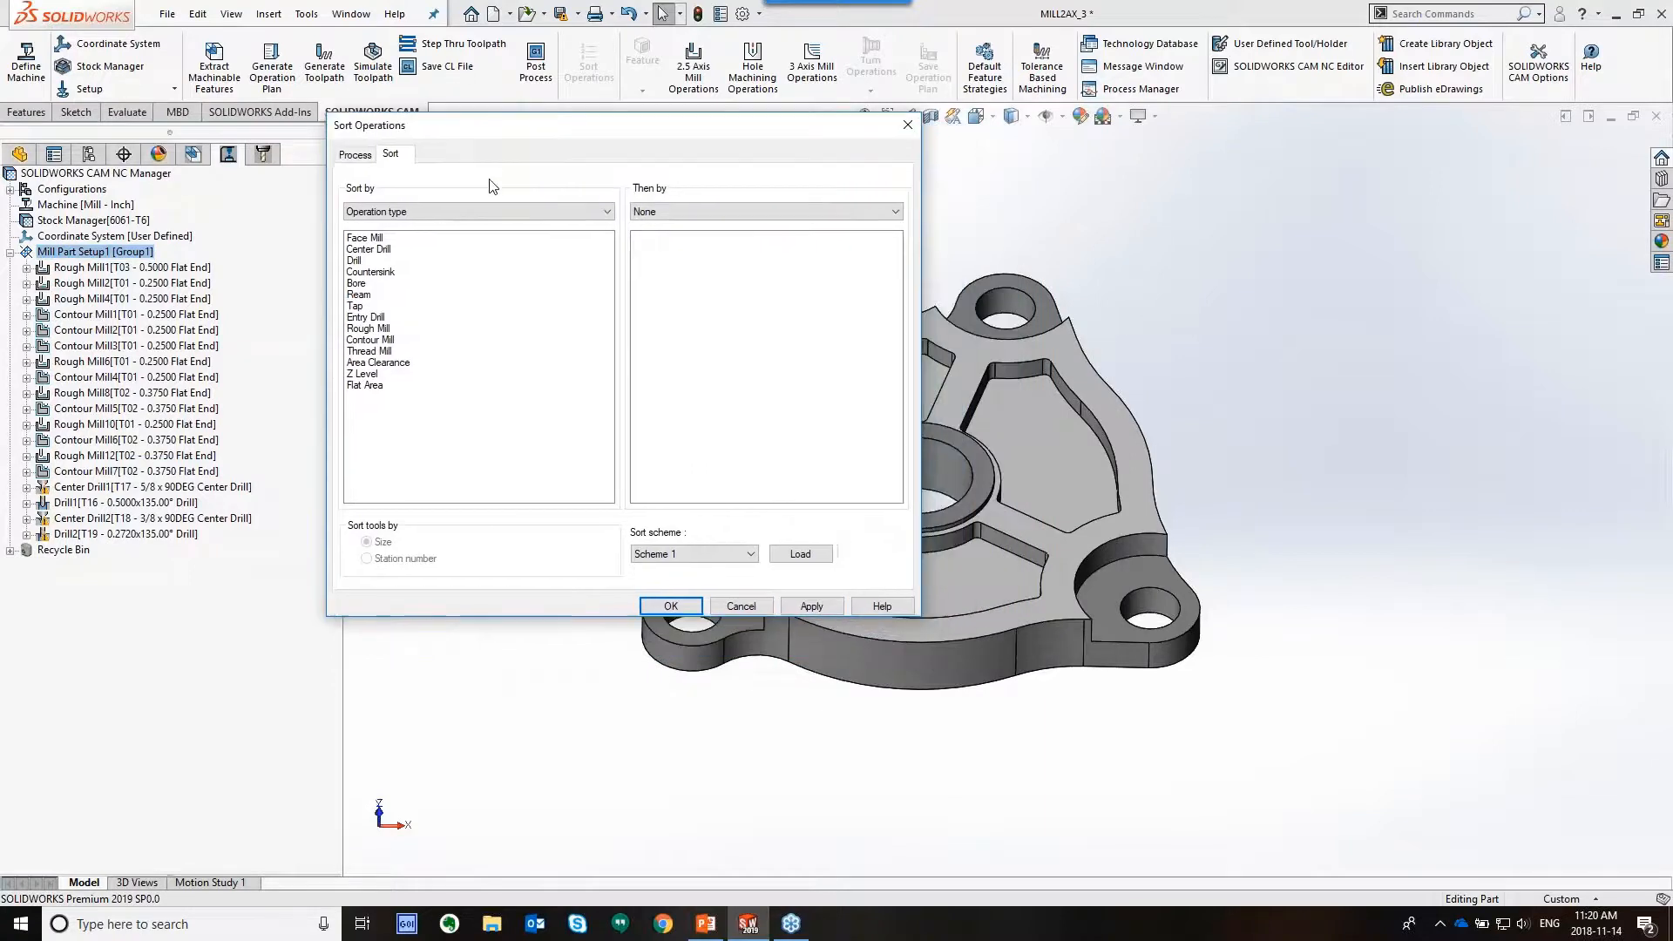
left_click(503, 211)
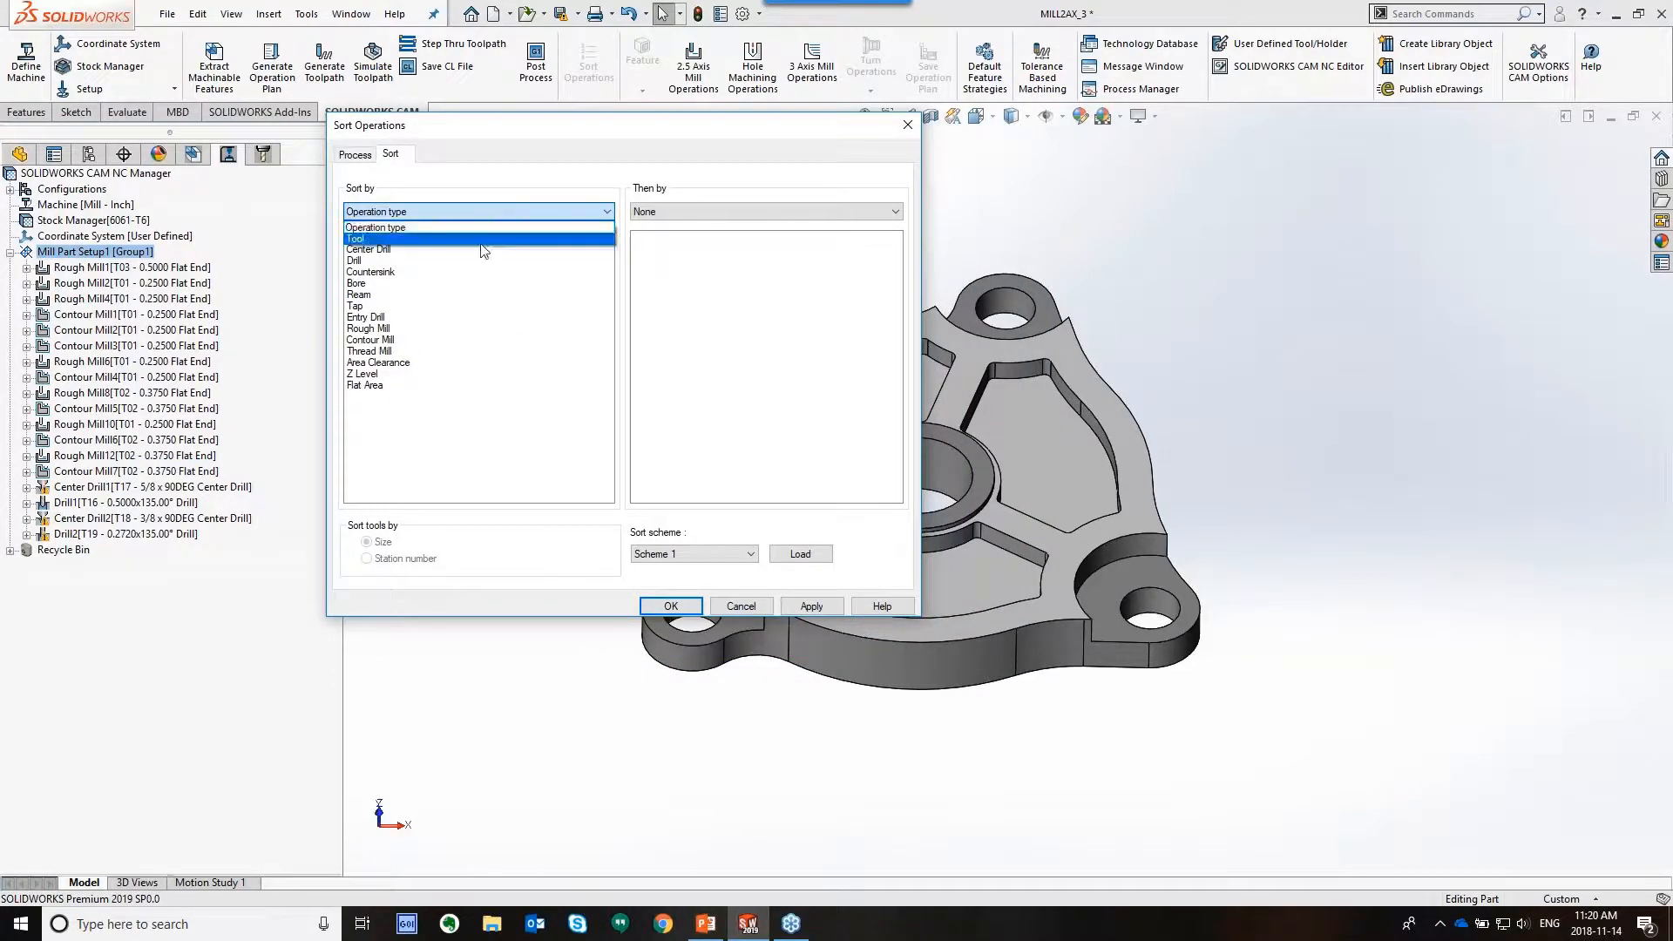
left_click(404, 239)
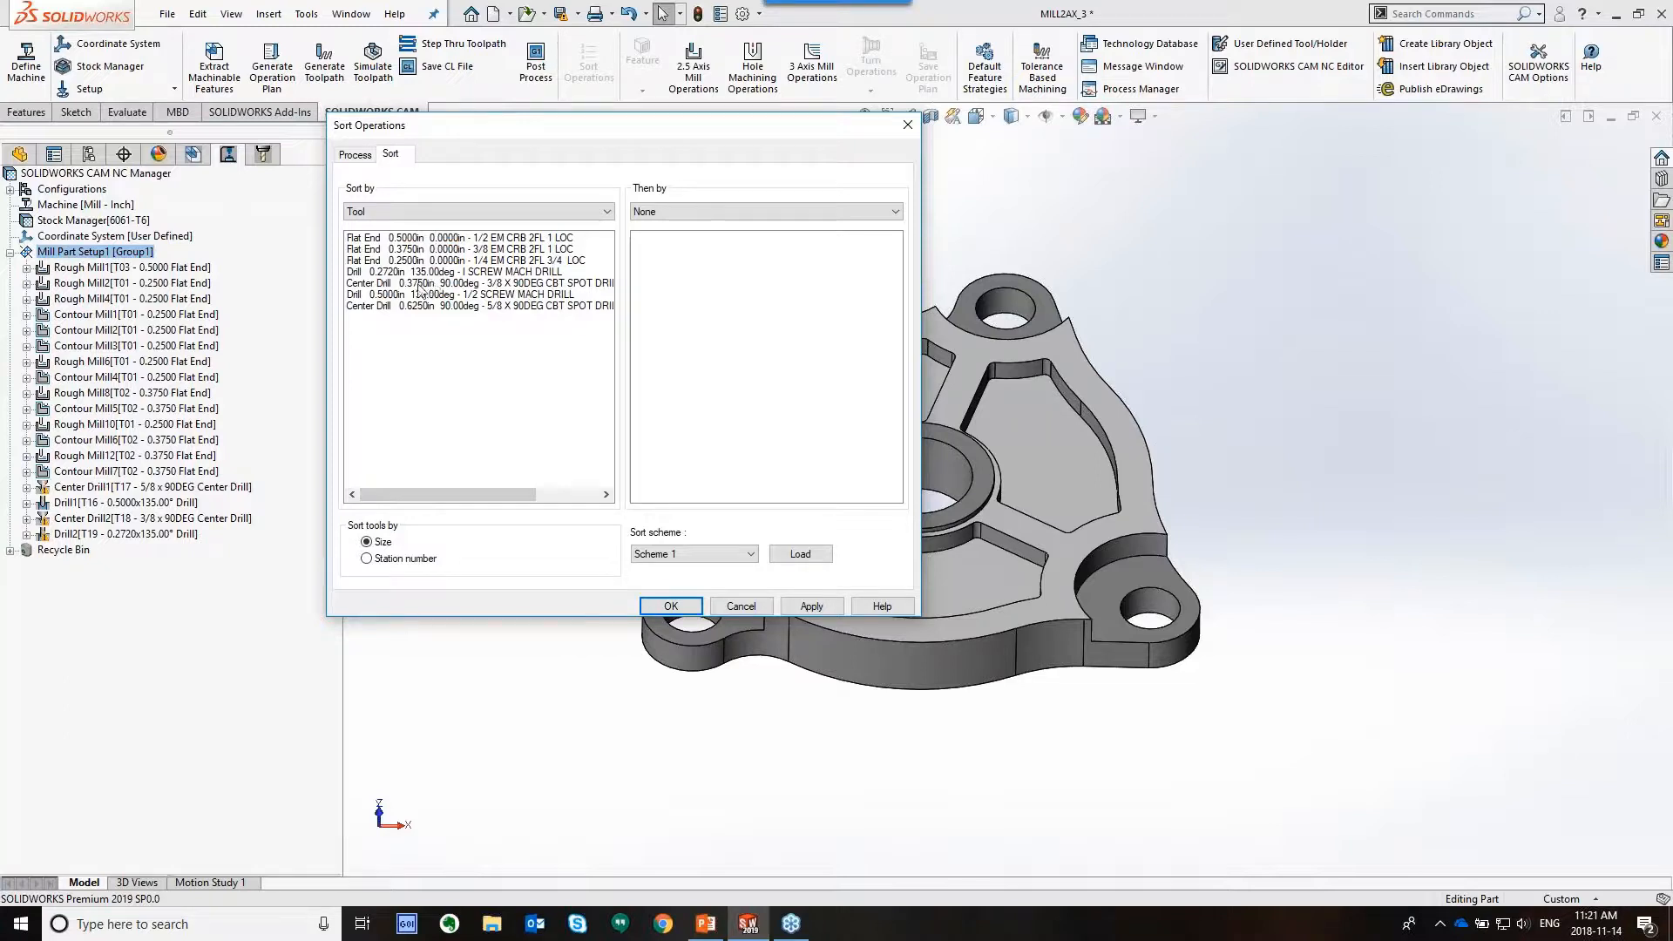
left_click_drag(381, 287, 375, 272)
left_click_drag(377, 306, 376, 282)
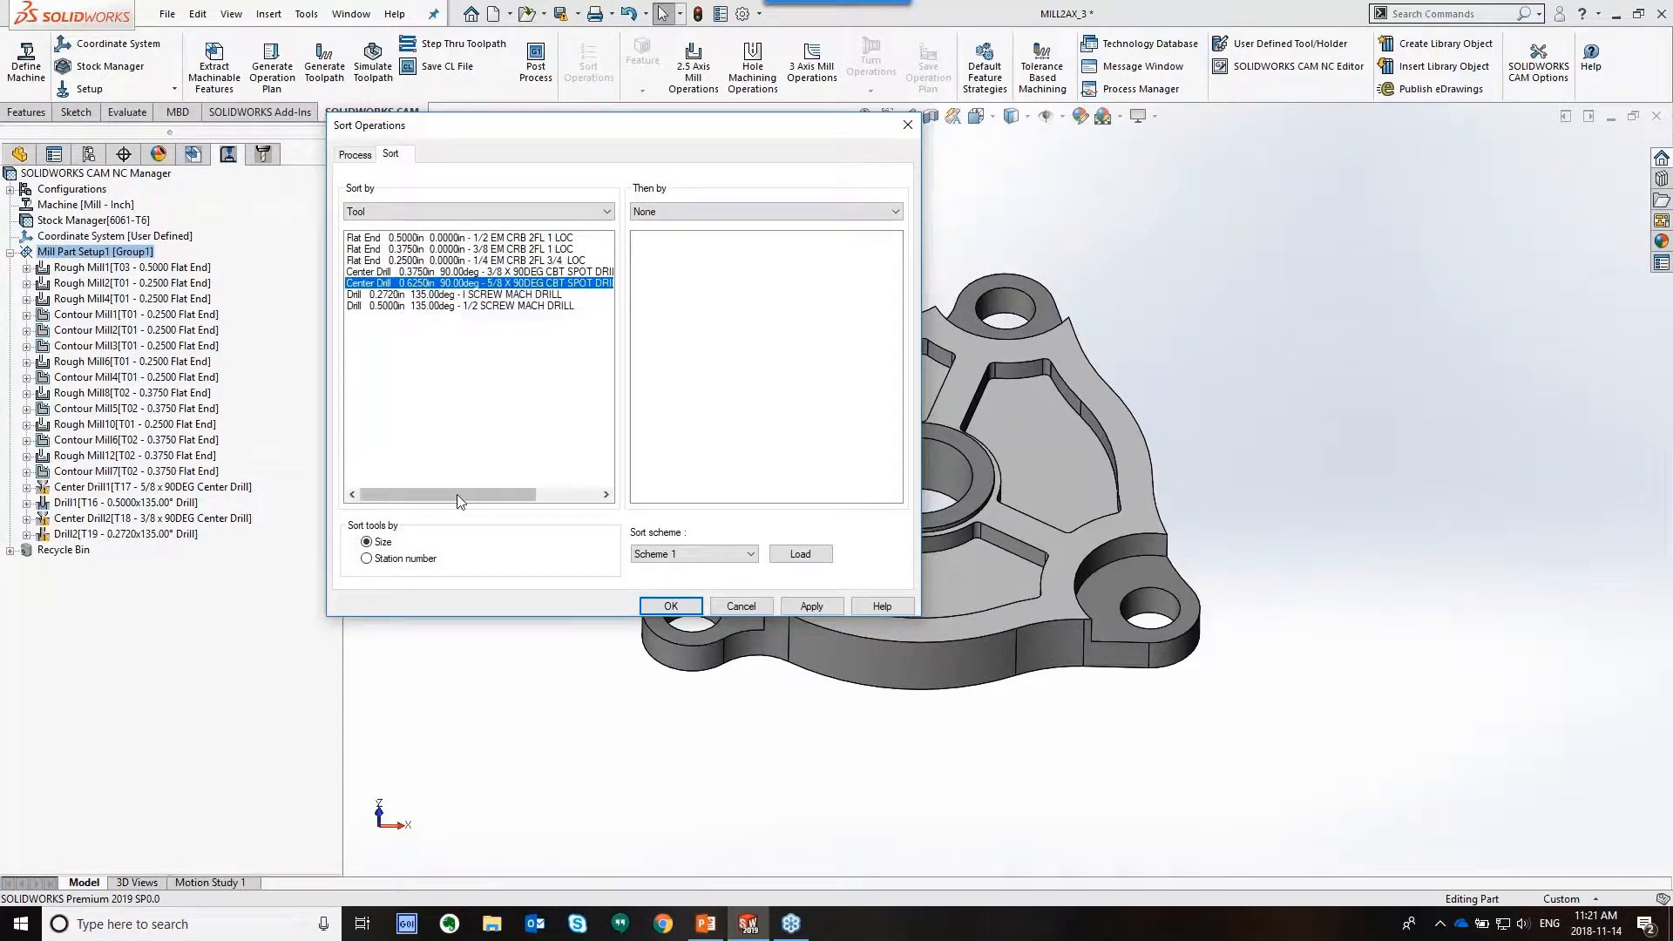
- Add Operation type as the second sort criterion, order Rough Mill and Contour Mill directly after Face Mill, and apply the sort
left_click(658, 213)
left_click(663, 234)
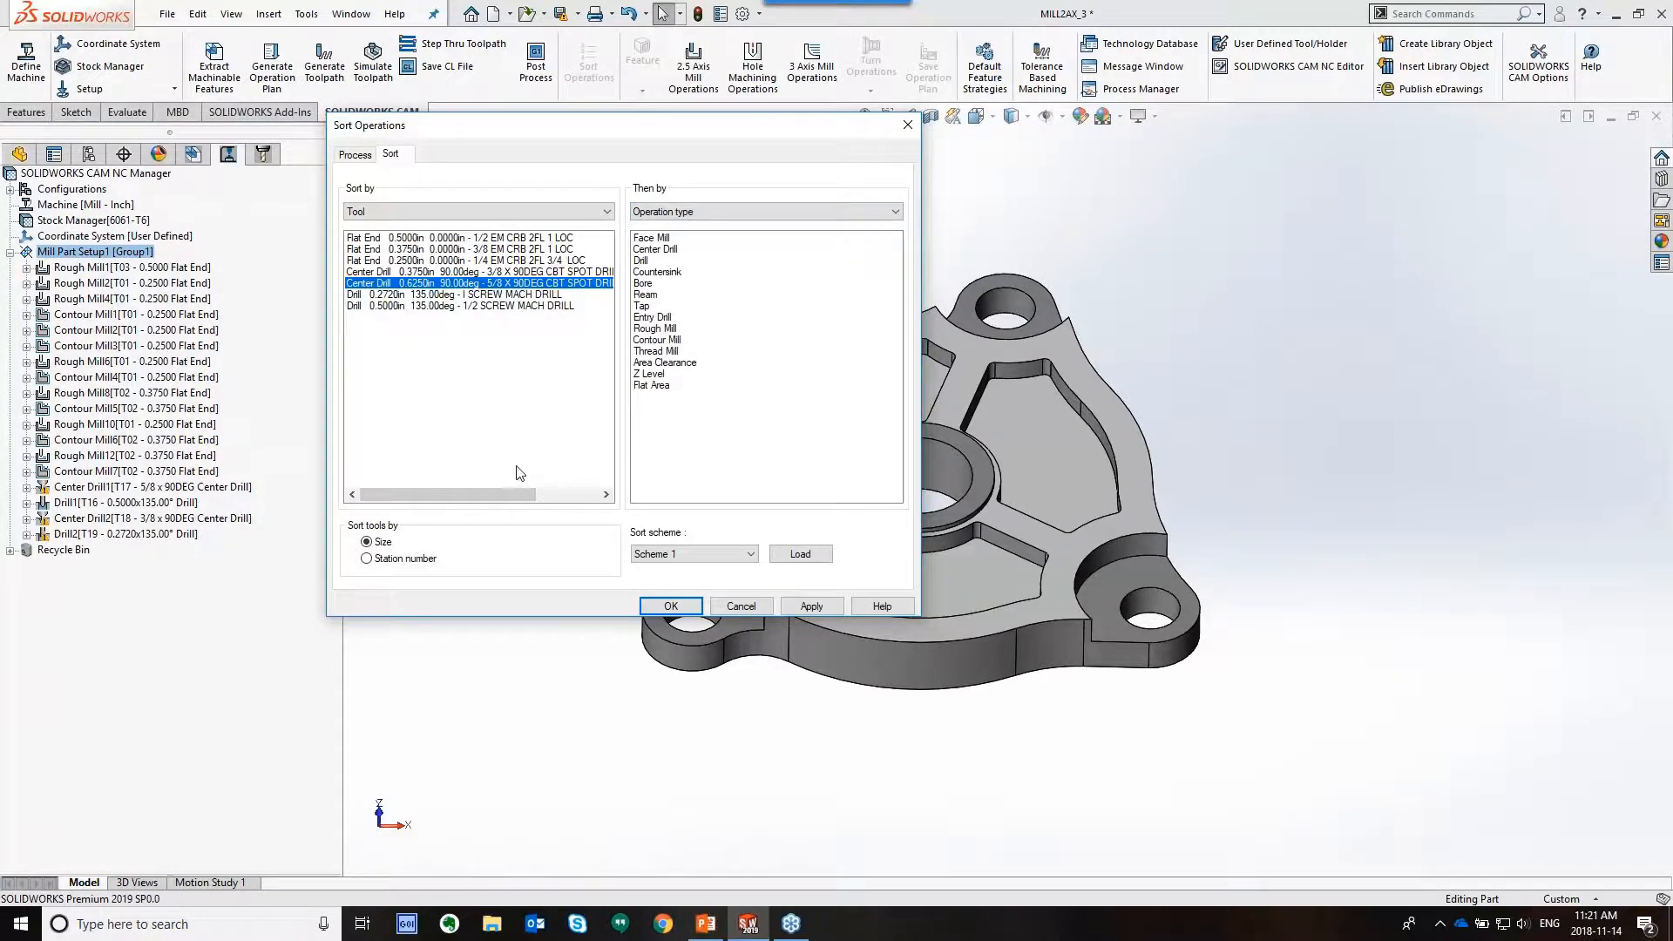
left_click(659, 317)
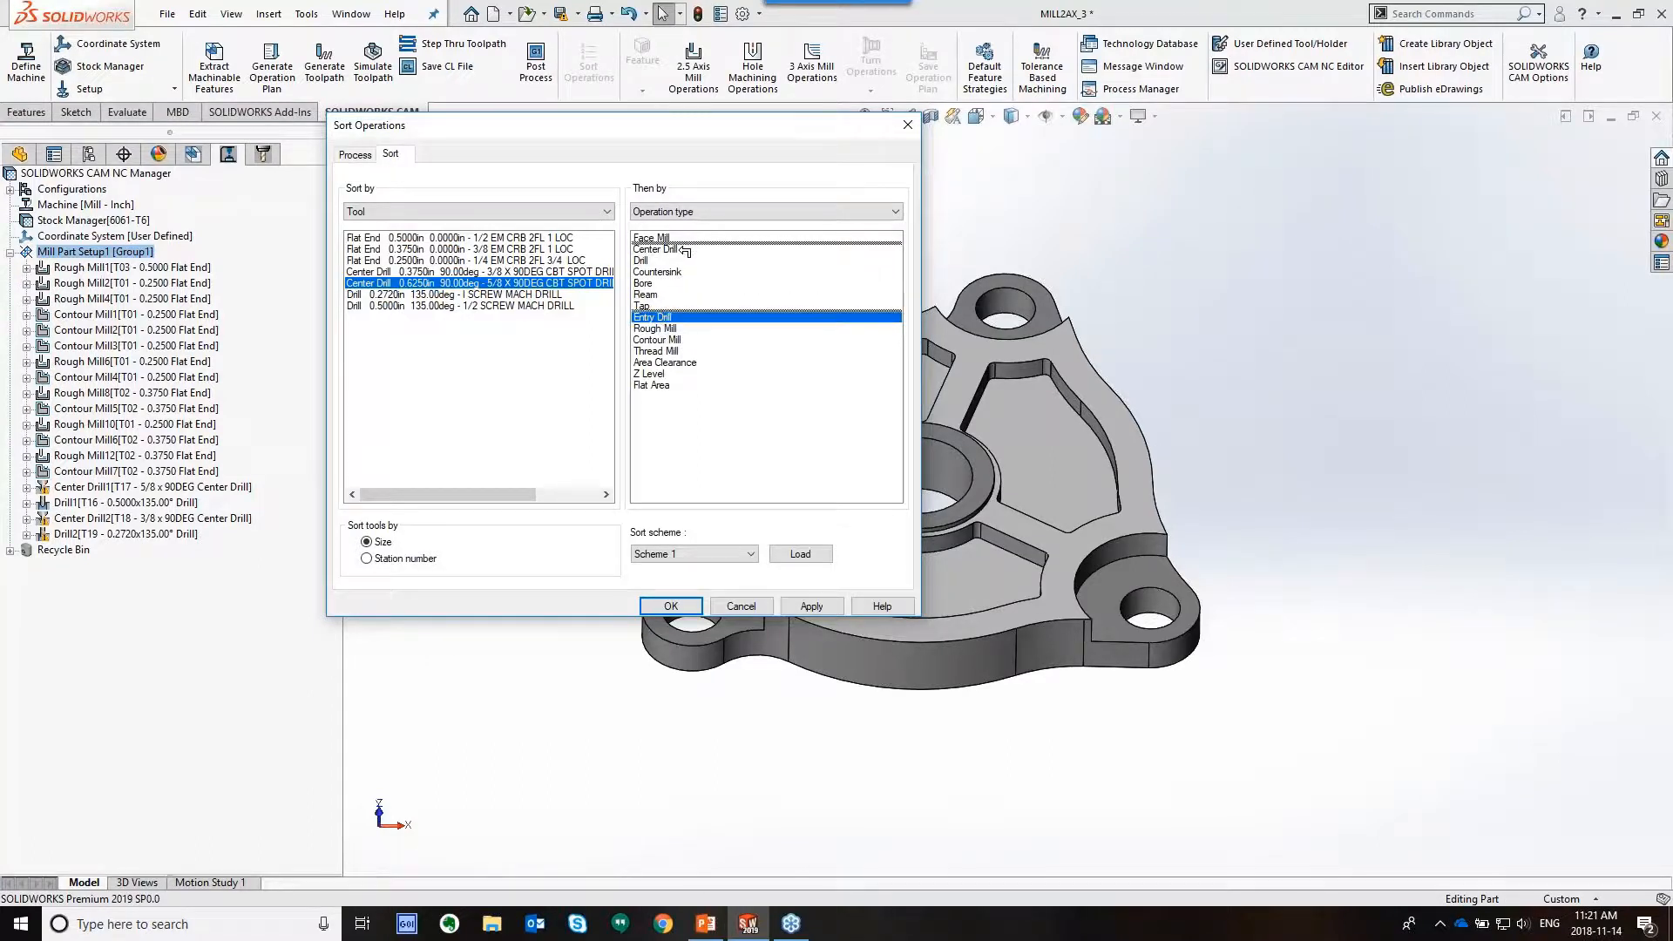
left_click_drag(684, 322, 660, 253)
left_click_drag(653, 341, 682, 261)
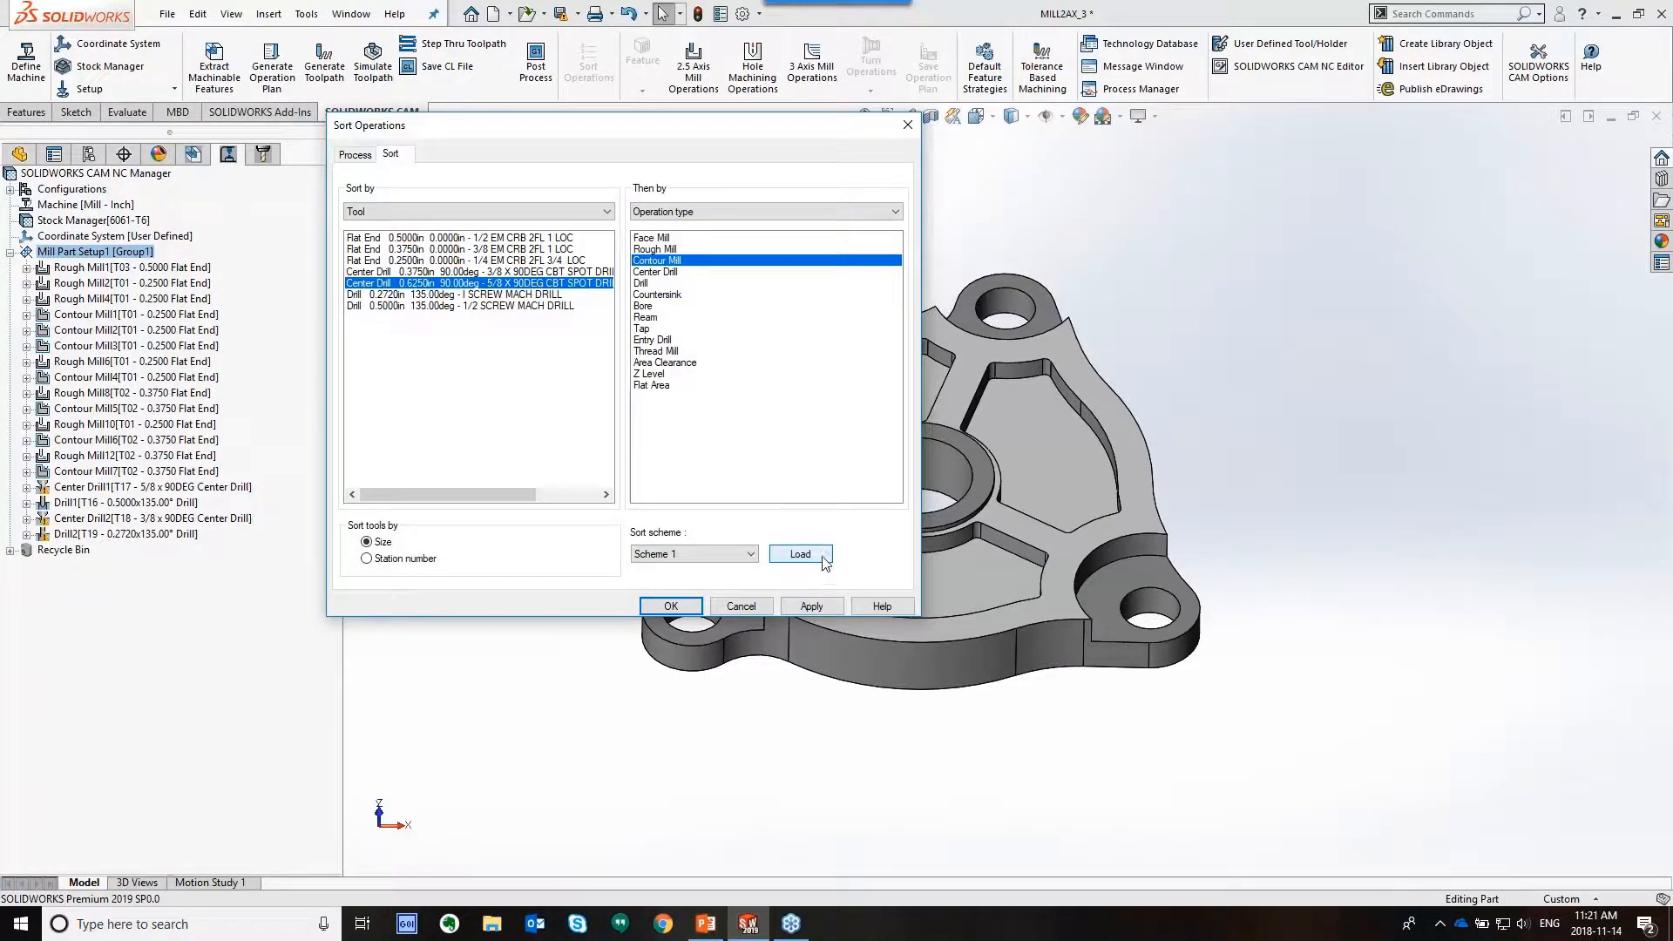
left_click(811, 608)
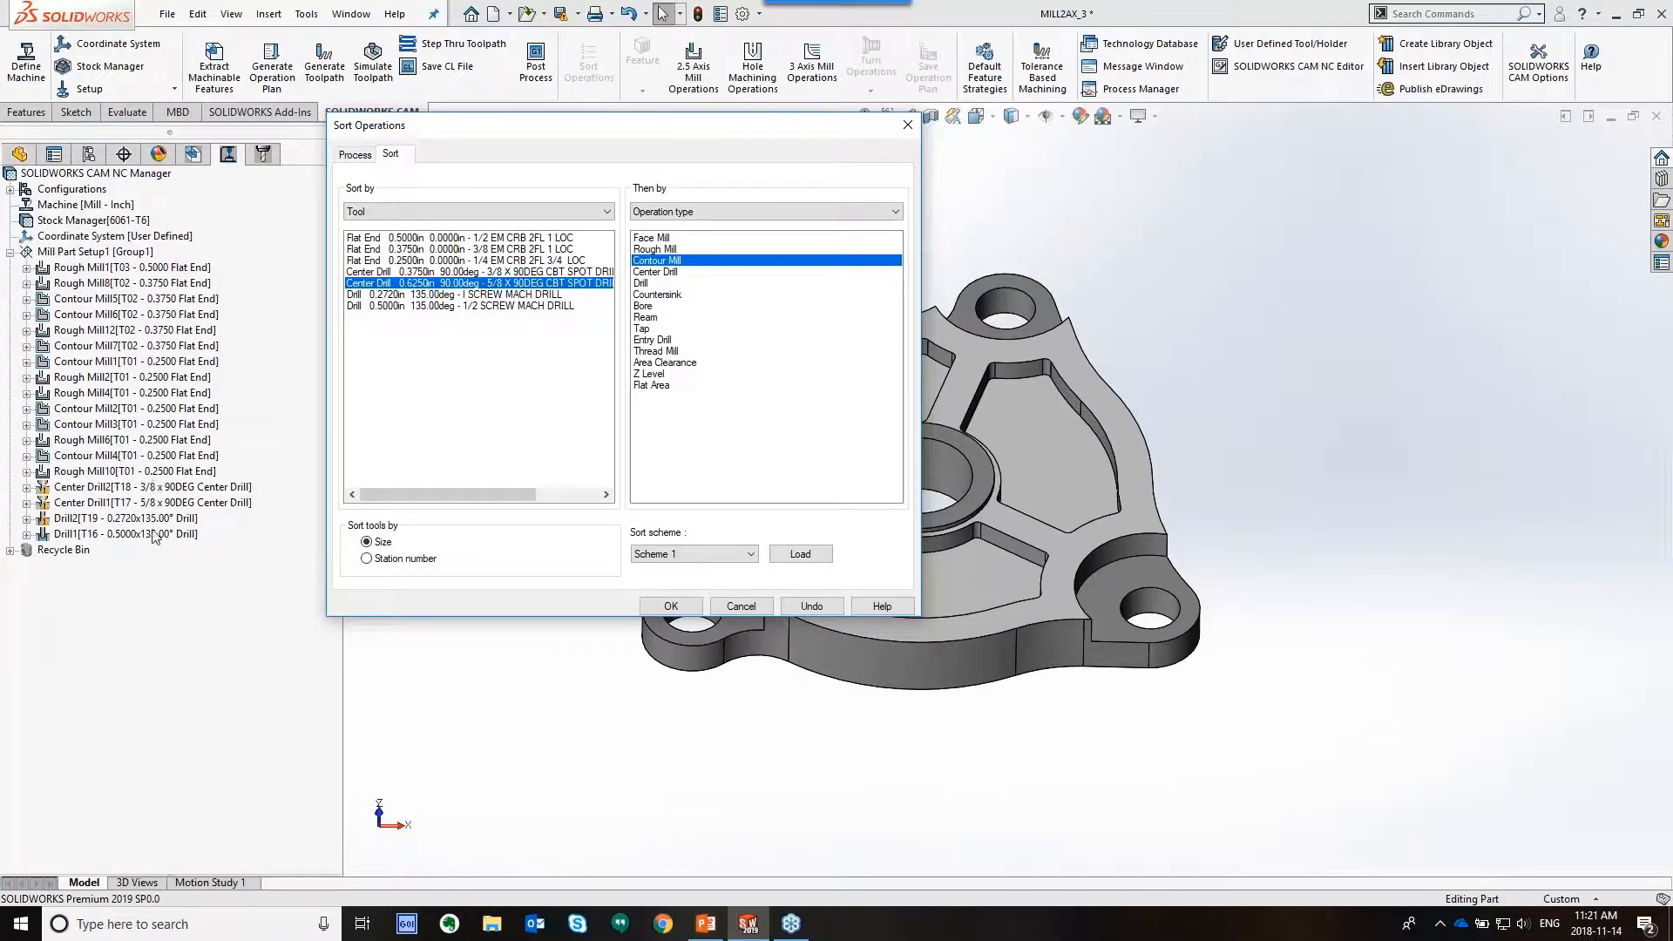
left_click(668, 607)
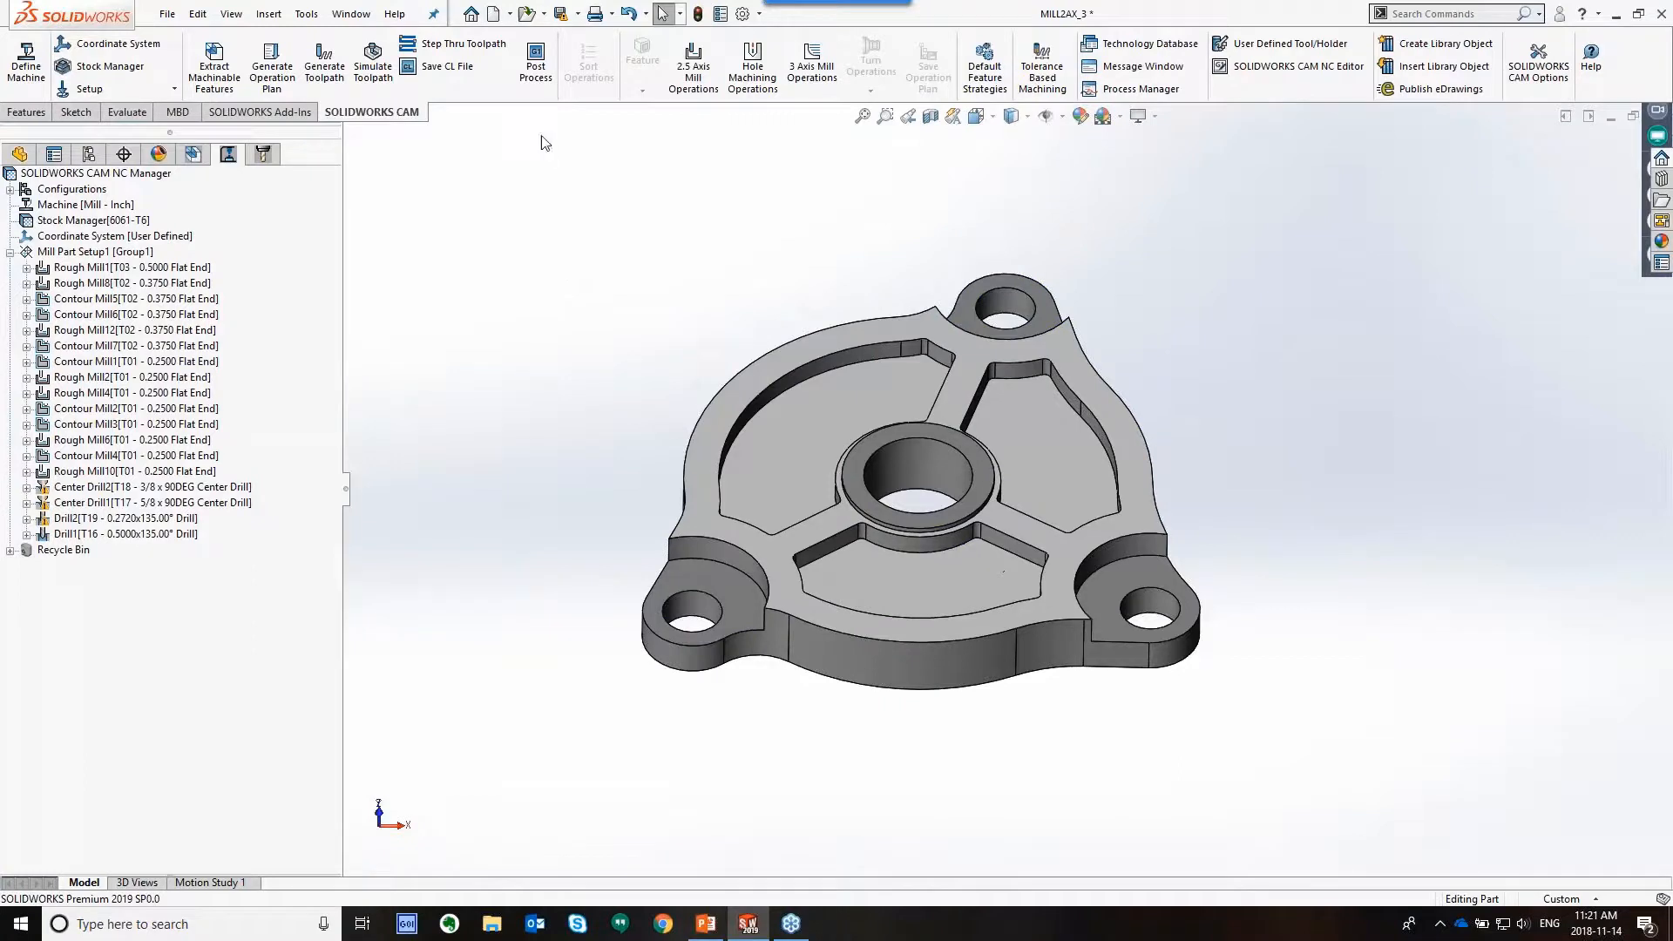
- Simulate the toolpaths through to the end, starting at a reduced speed and speeding up partway through
left_click(373, 61)
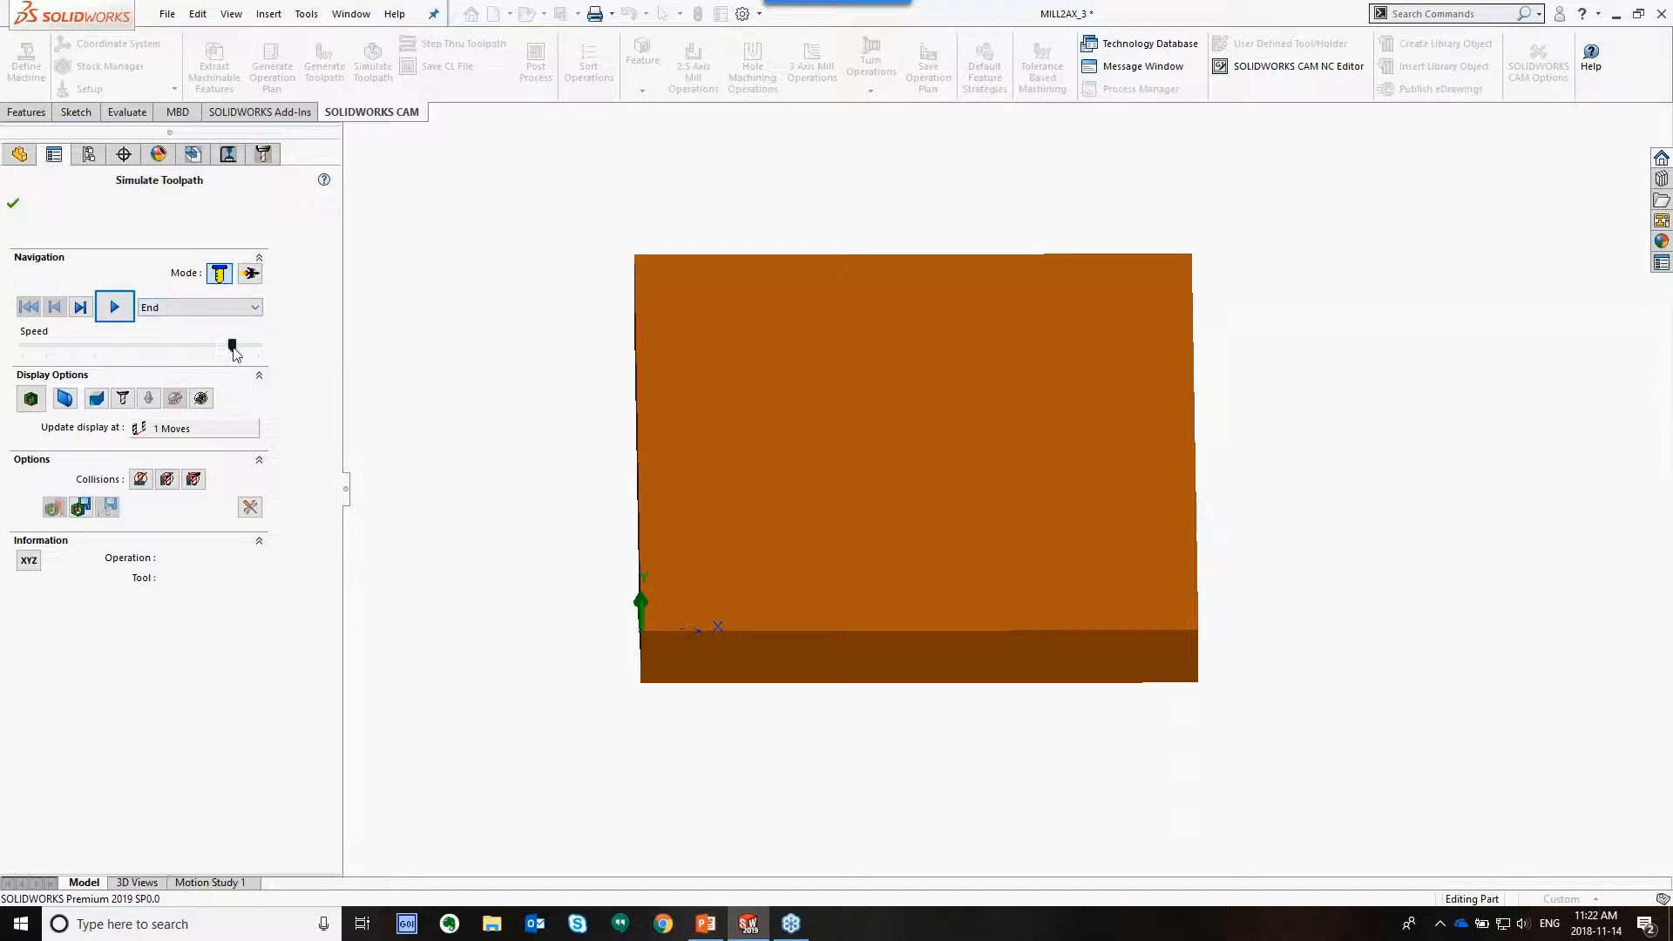
left_click_drag(233, 350, 191, 354)
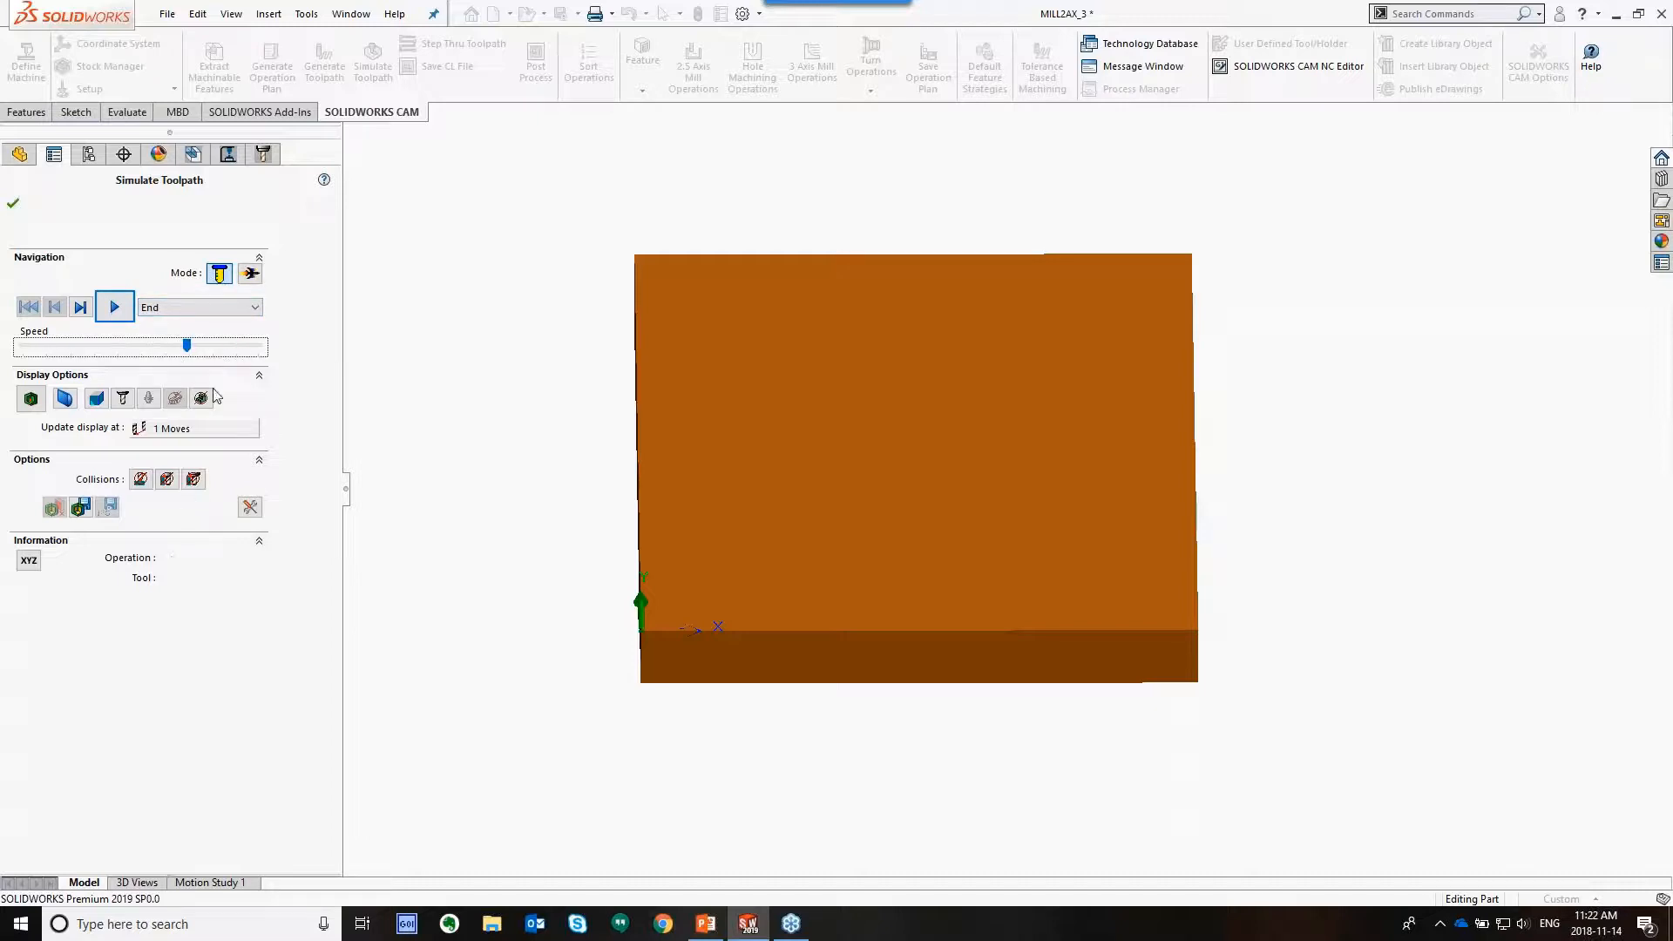
left_click(114, 307)
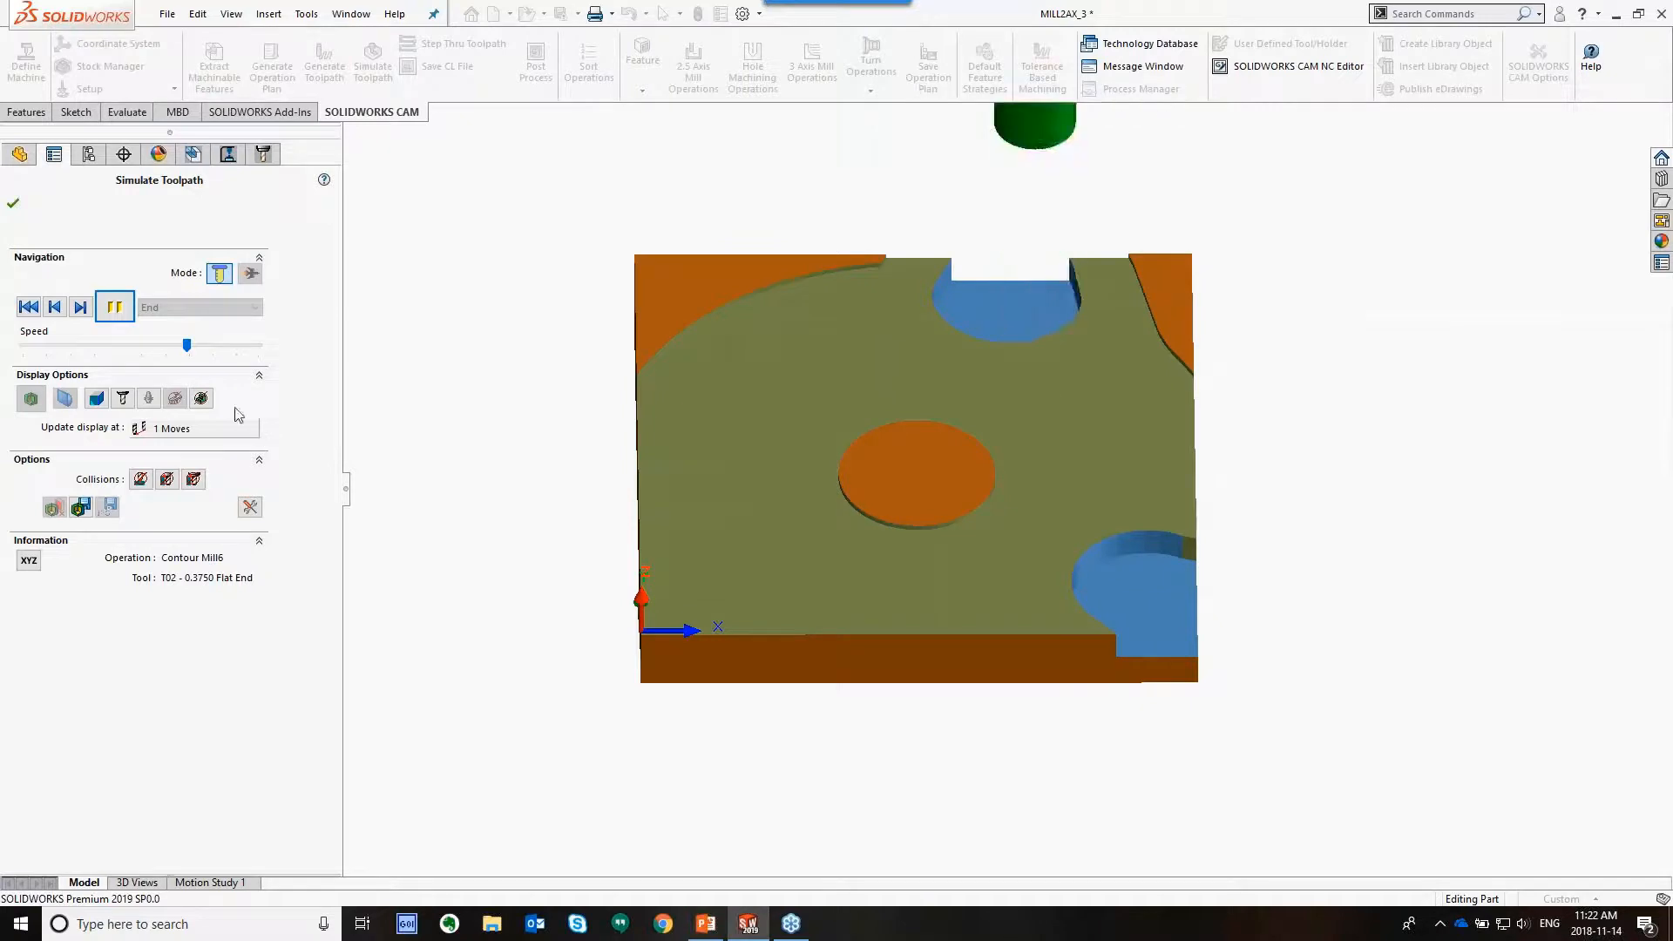
left_click_drag(187, 345, 251, 349)
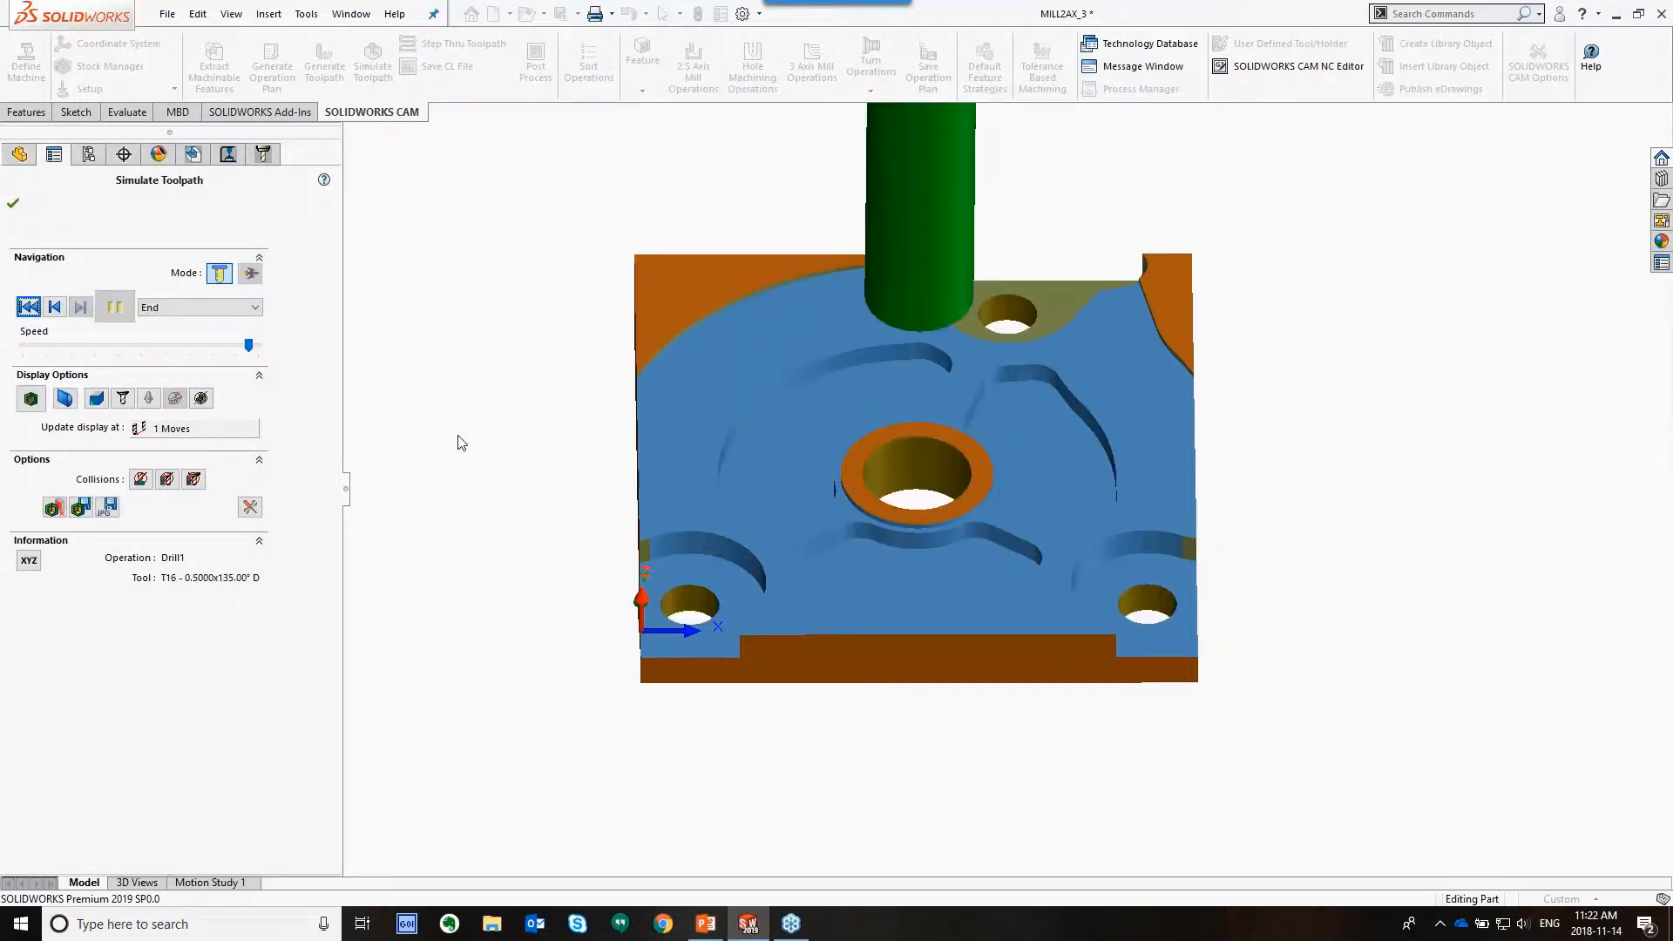
- Show the color-coded difference between the simulated stock and the design part, inspect it from several angles, and close the simulation
middle_click_drag(493, 433, 469, 516)
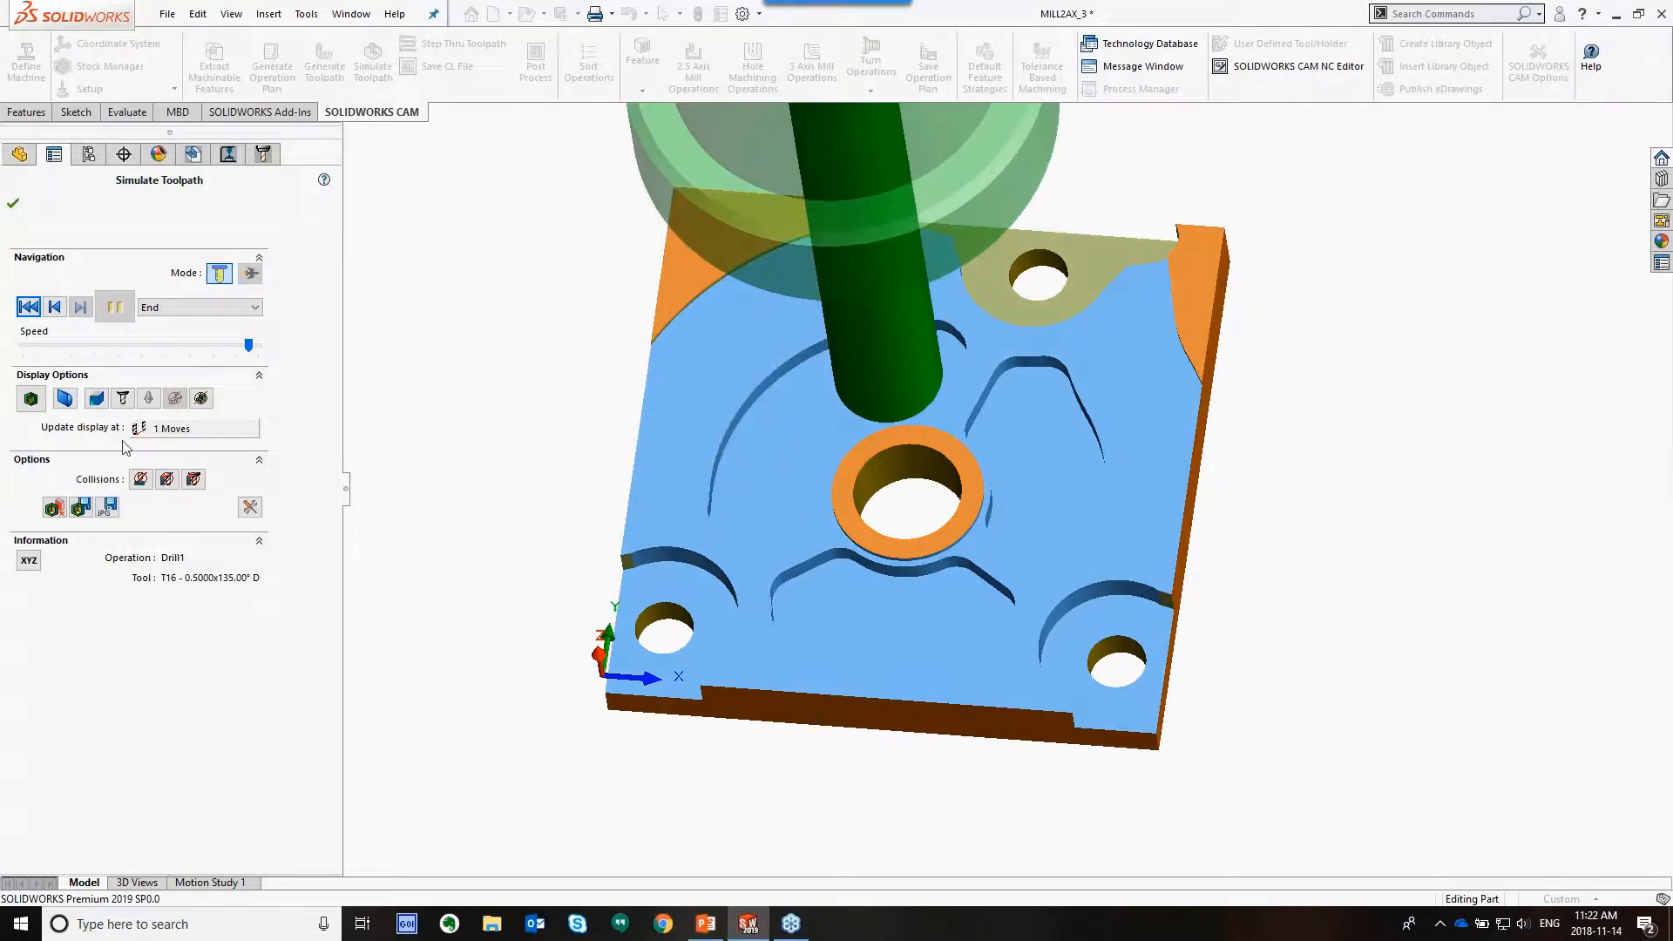
left_click(30, 398)
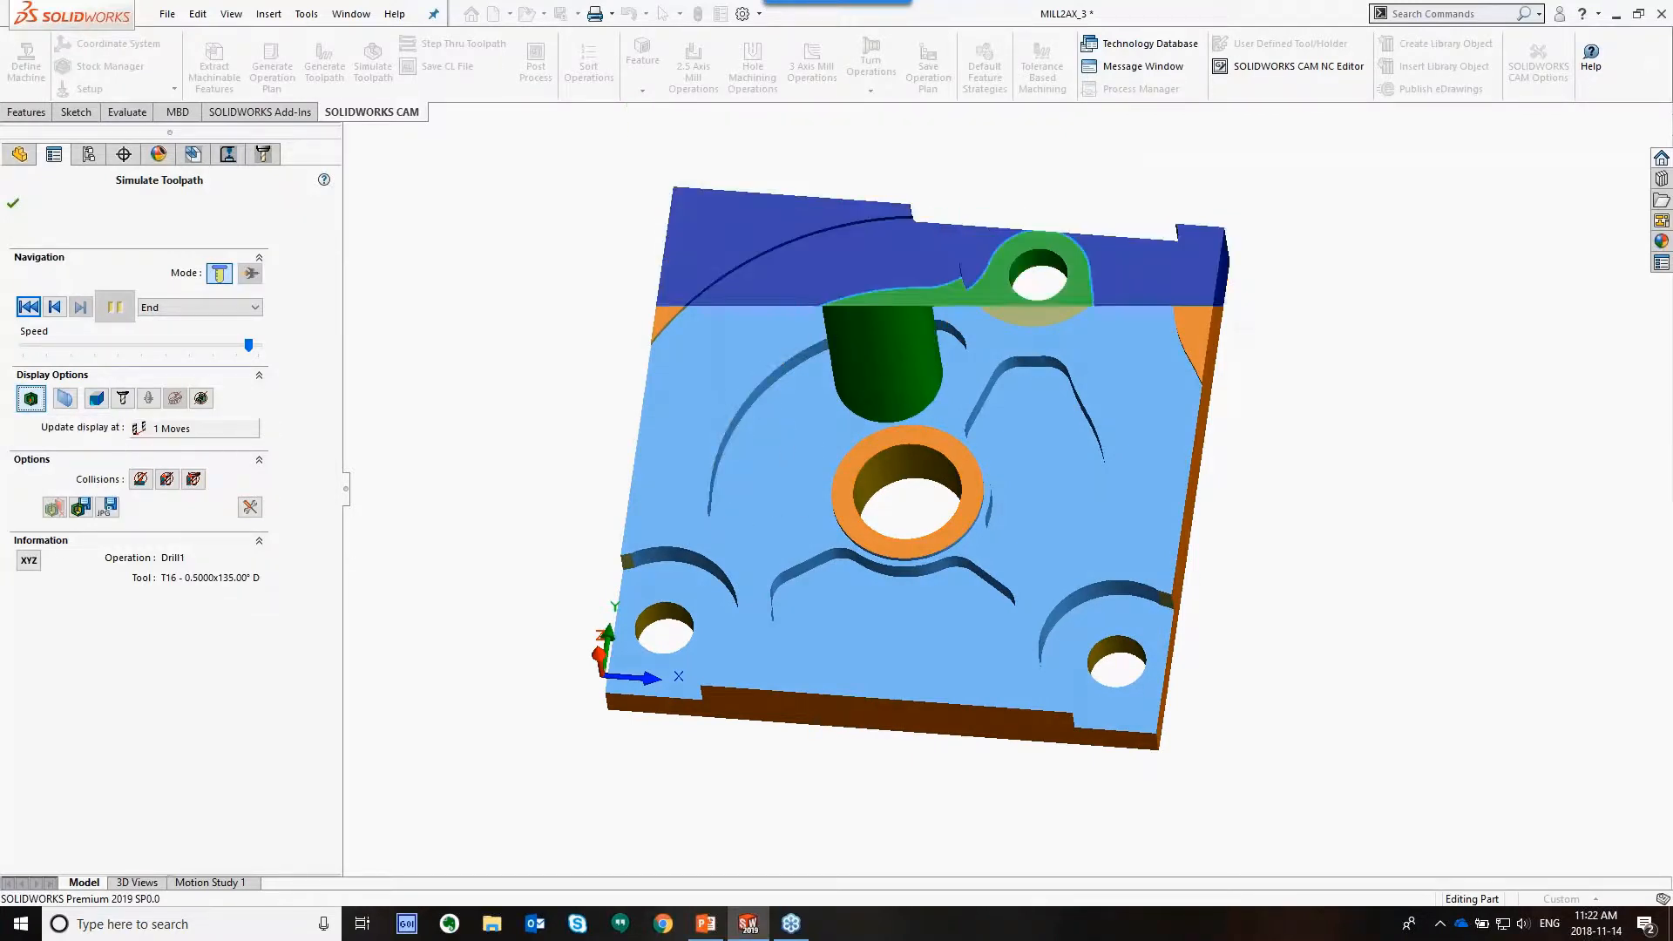
middle_click_drag(508, 486, 469, 460)
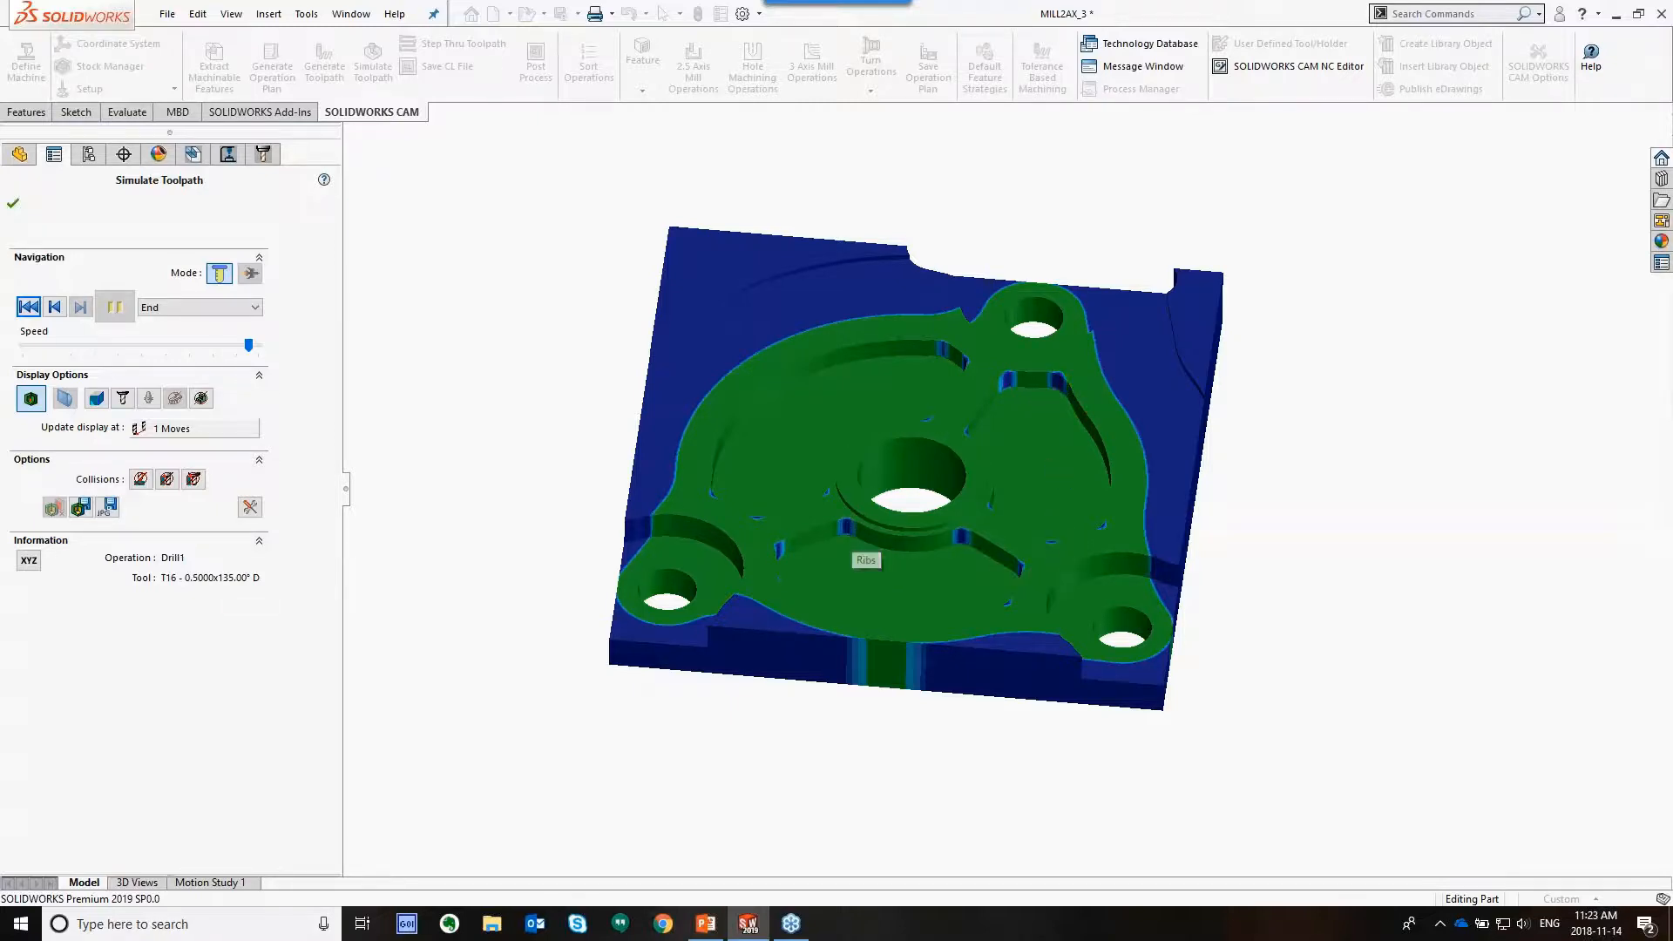
middle_click_drag(522, 376, 513, 418)
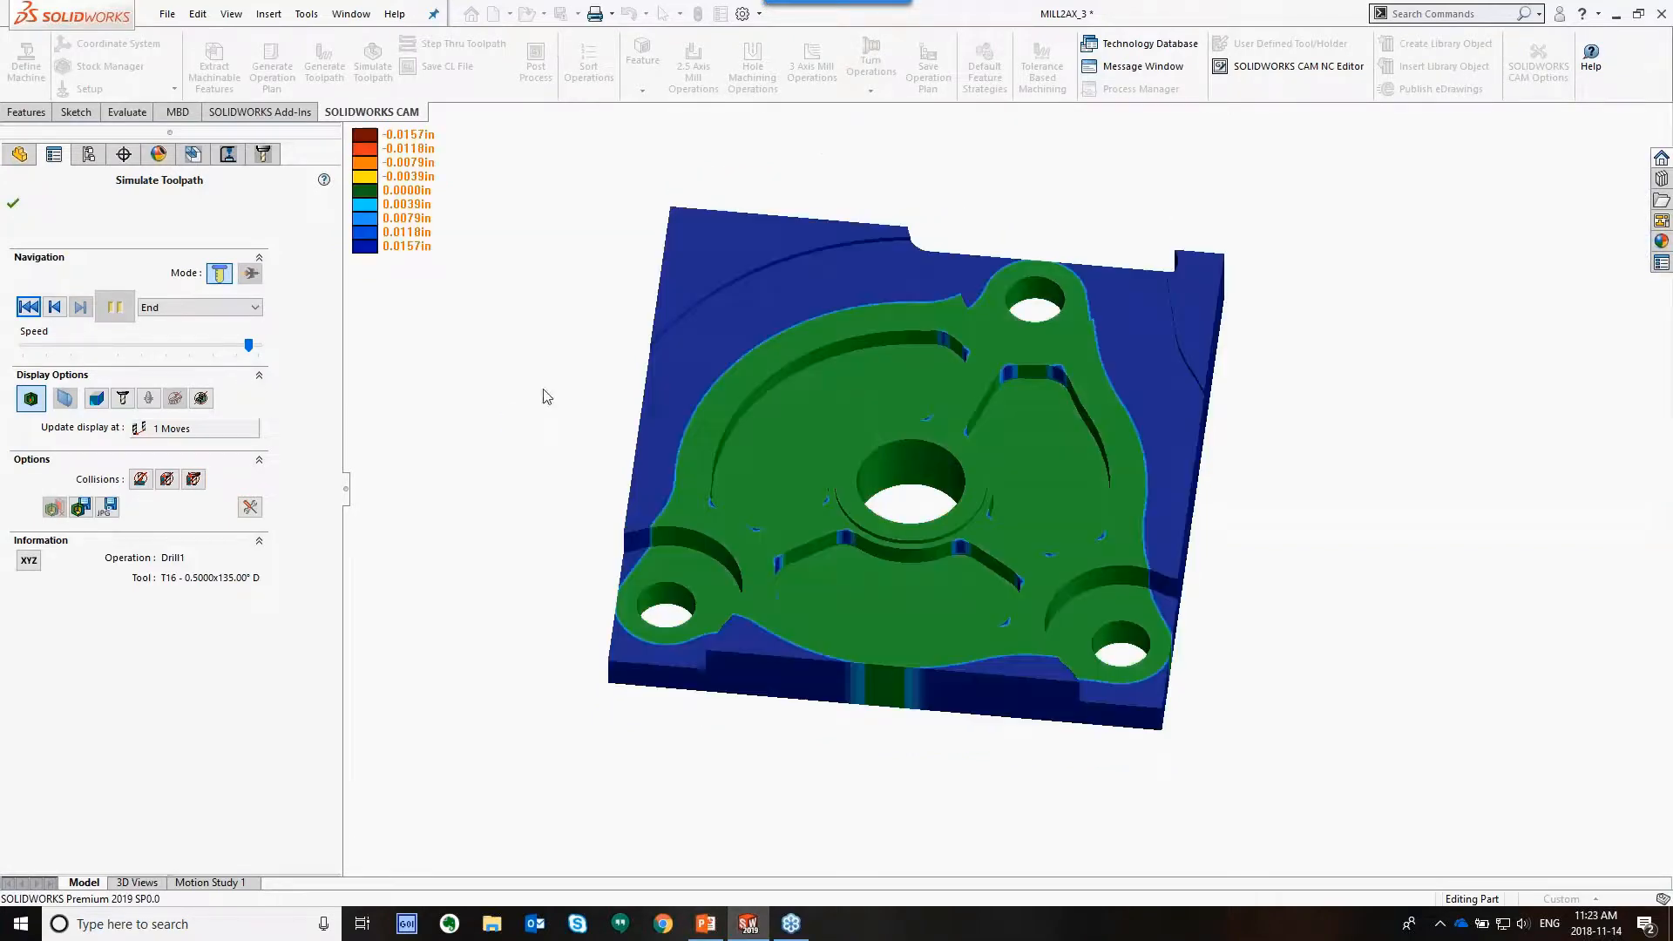
left_click(12, 205)
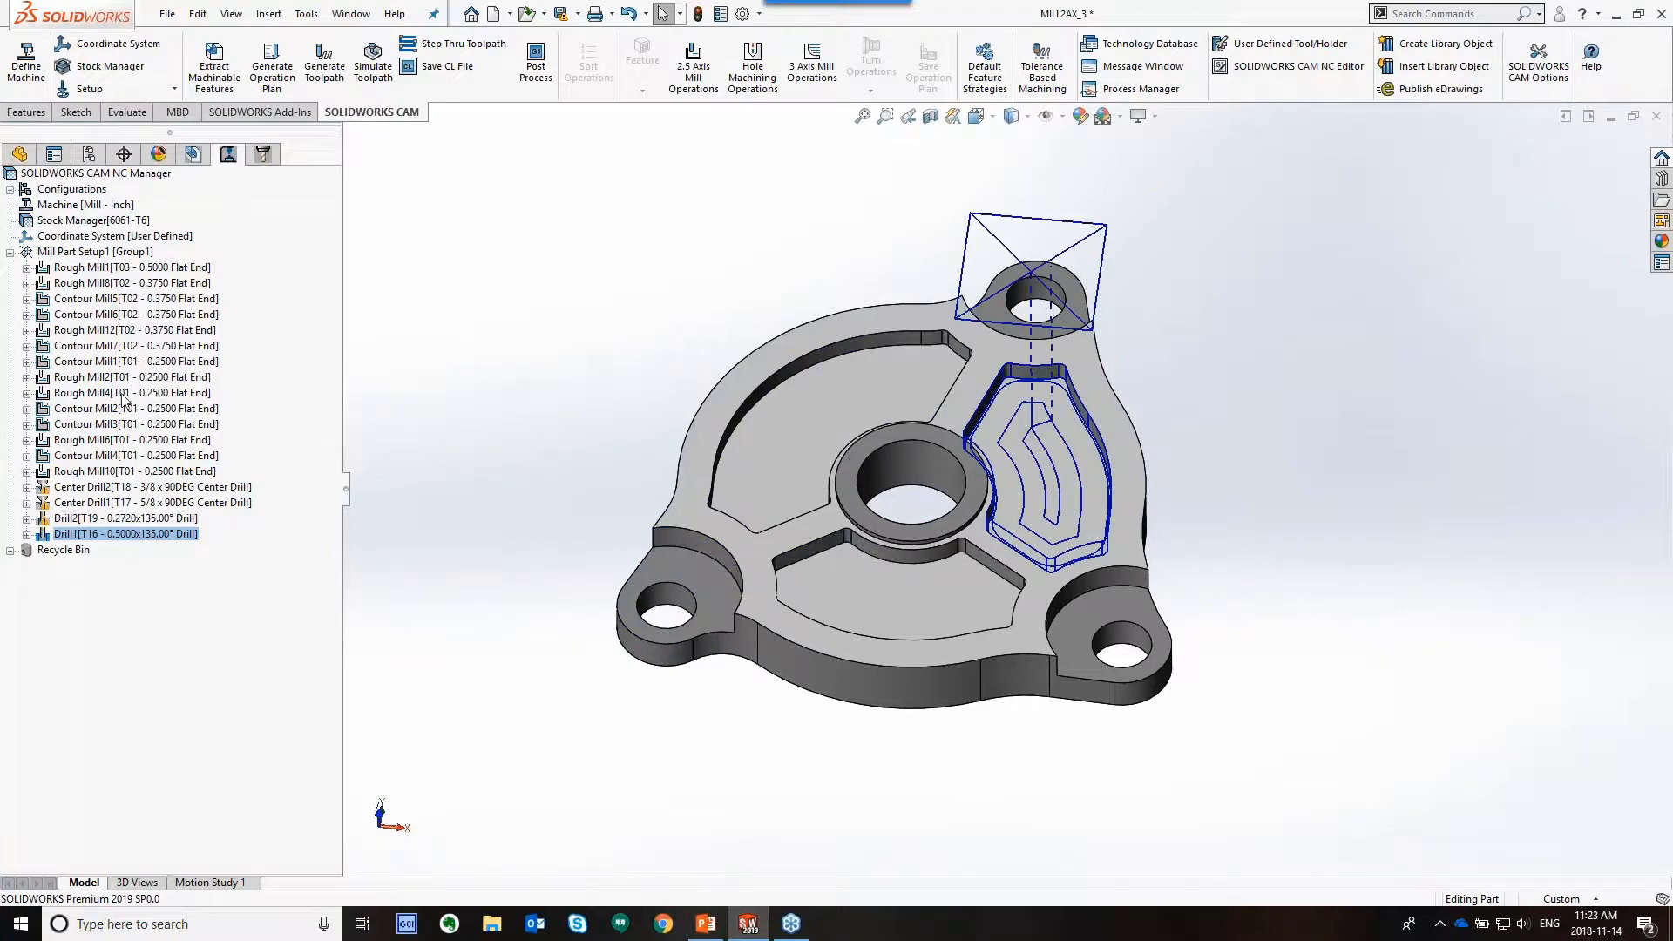
- List the operations that use the T01 0.2500 flat end mill and check the radius of a rib pocket's inside corner
left_click(263, 155)
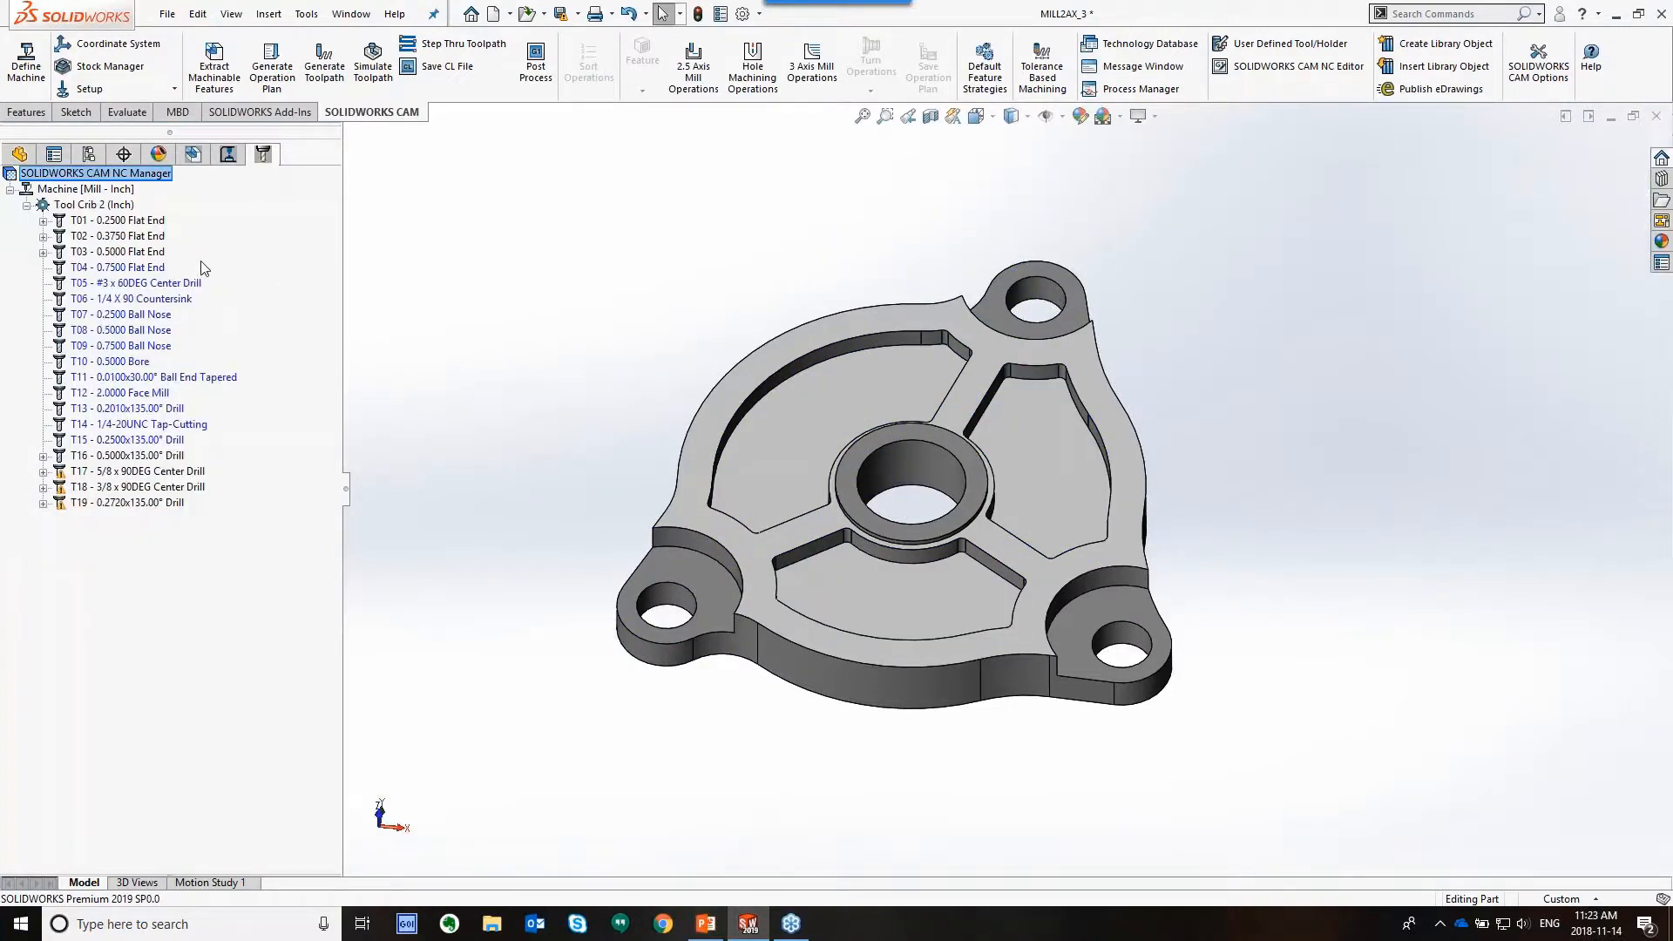
left_click(43, 221)
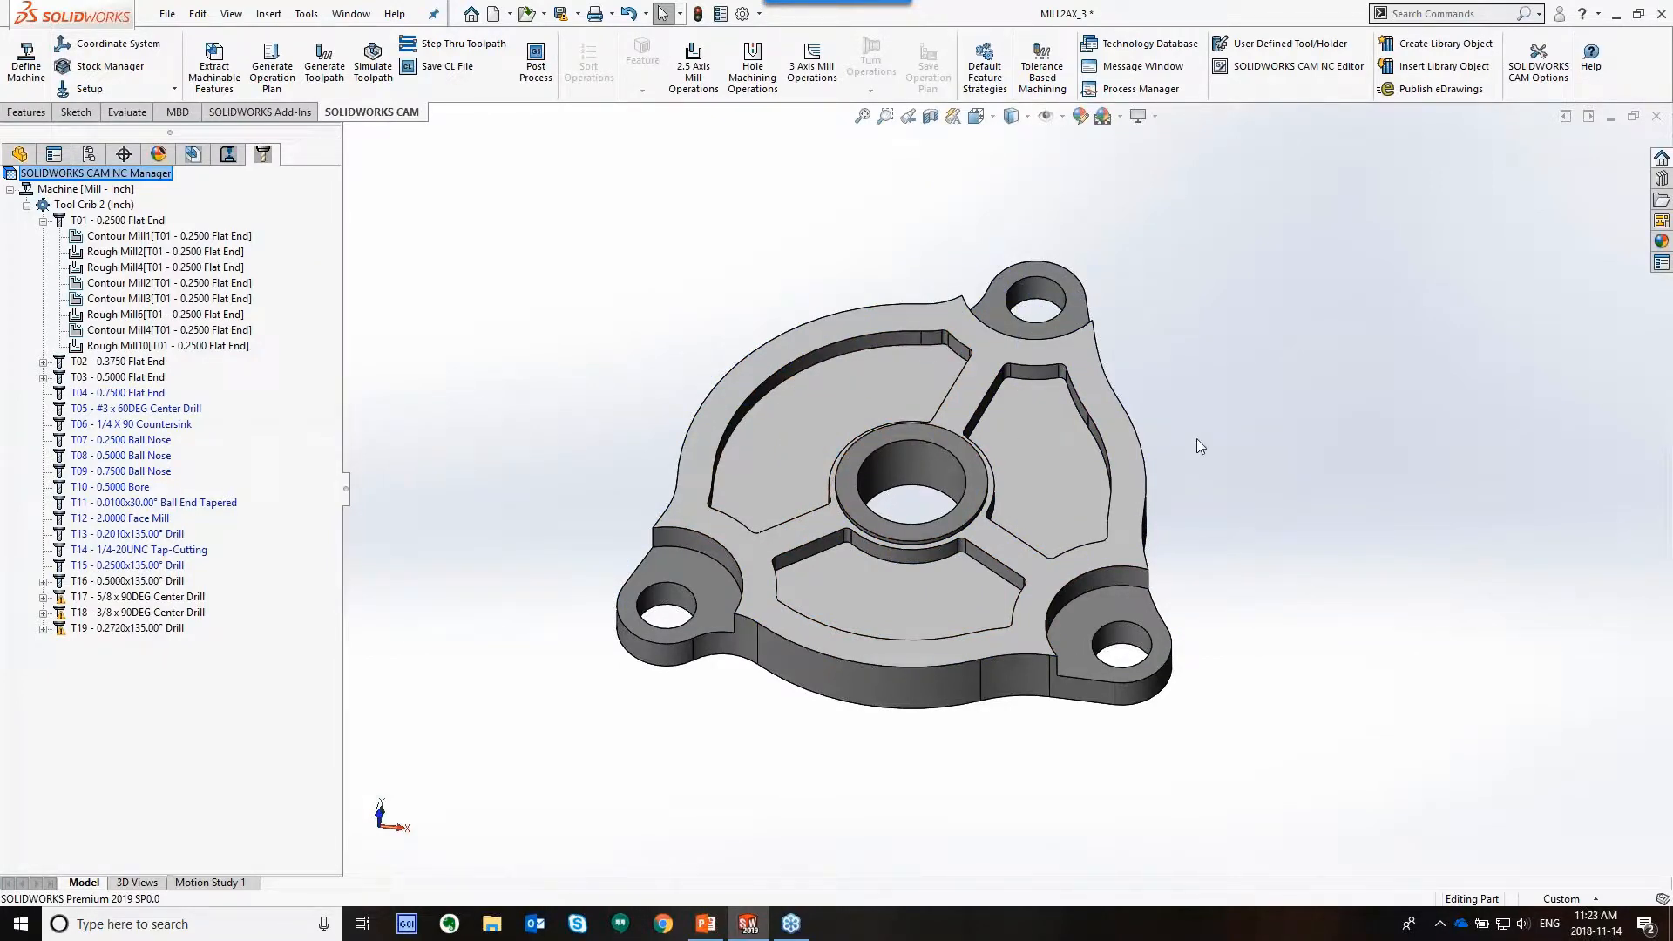
scroll(1022, 373, "down", 8)
left_click(974, 389)
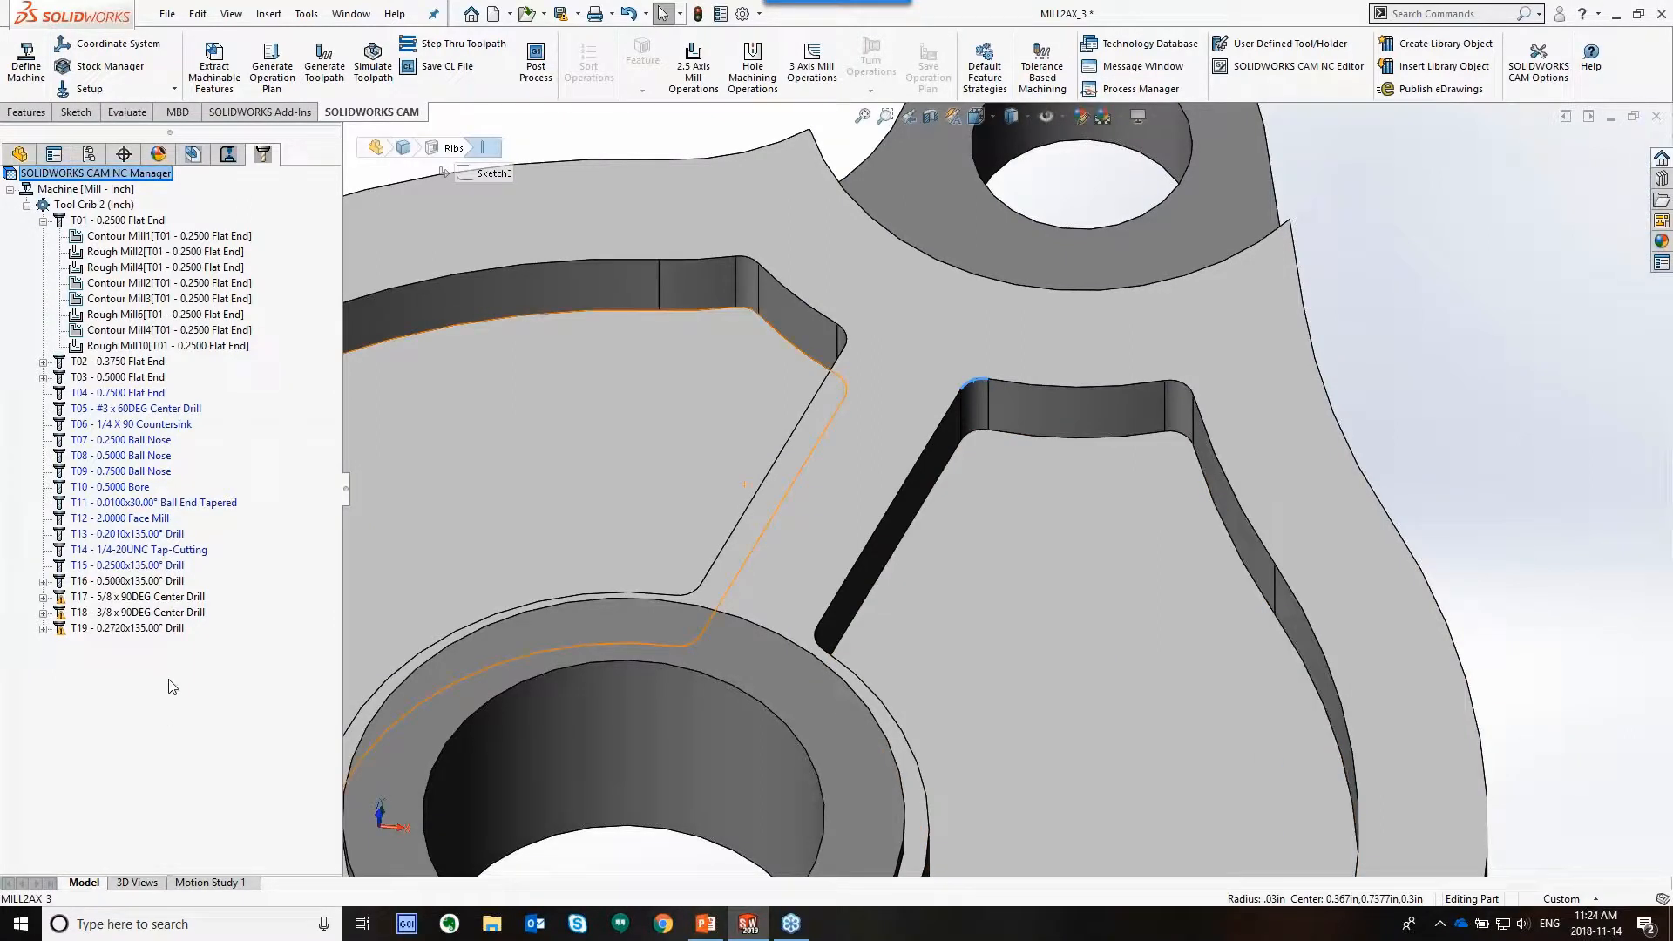
- Add the 1/16 EM CRB 4FL flat end mill from the tool library to Tool Crib 2
right_click(87, 203)
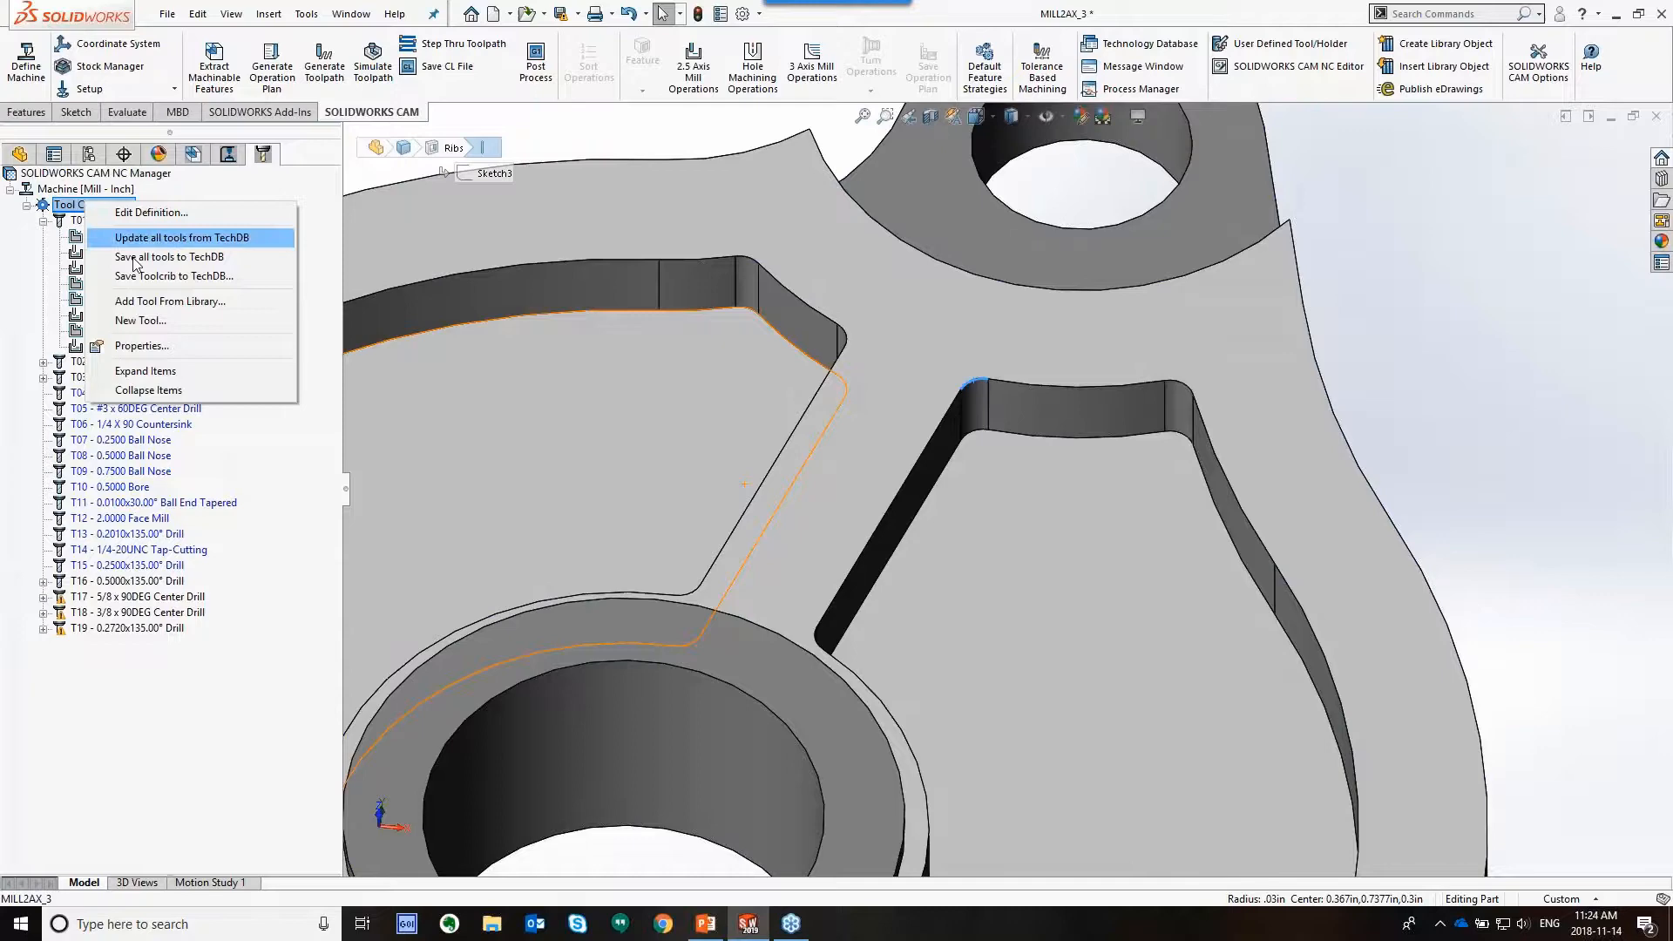
left_click(140, 300)
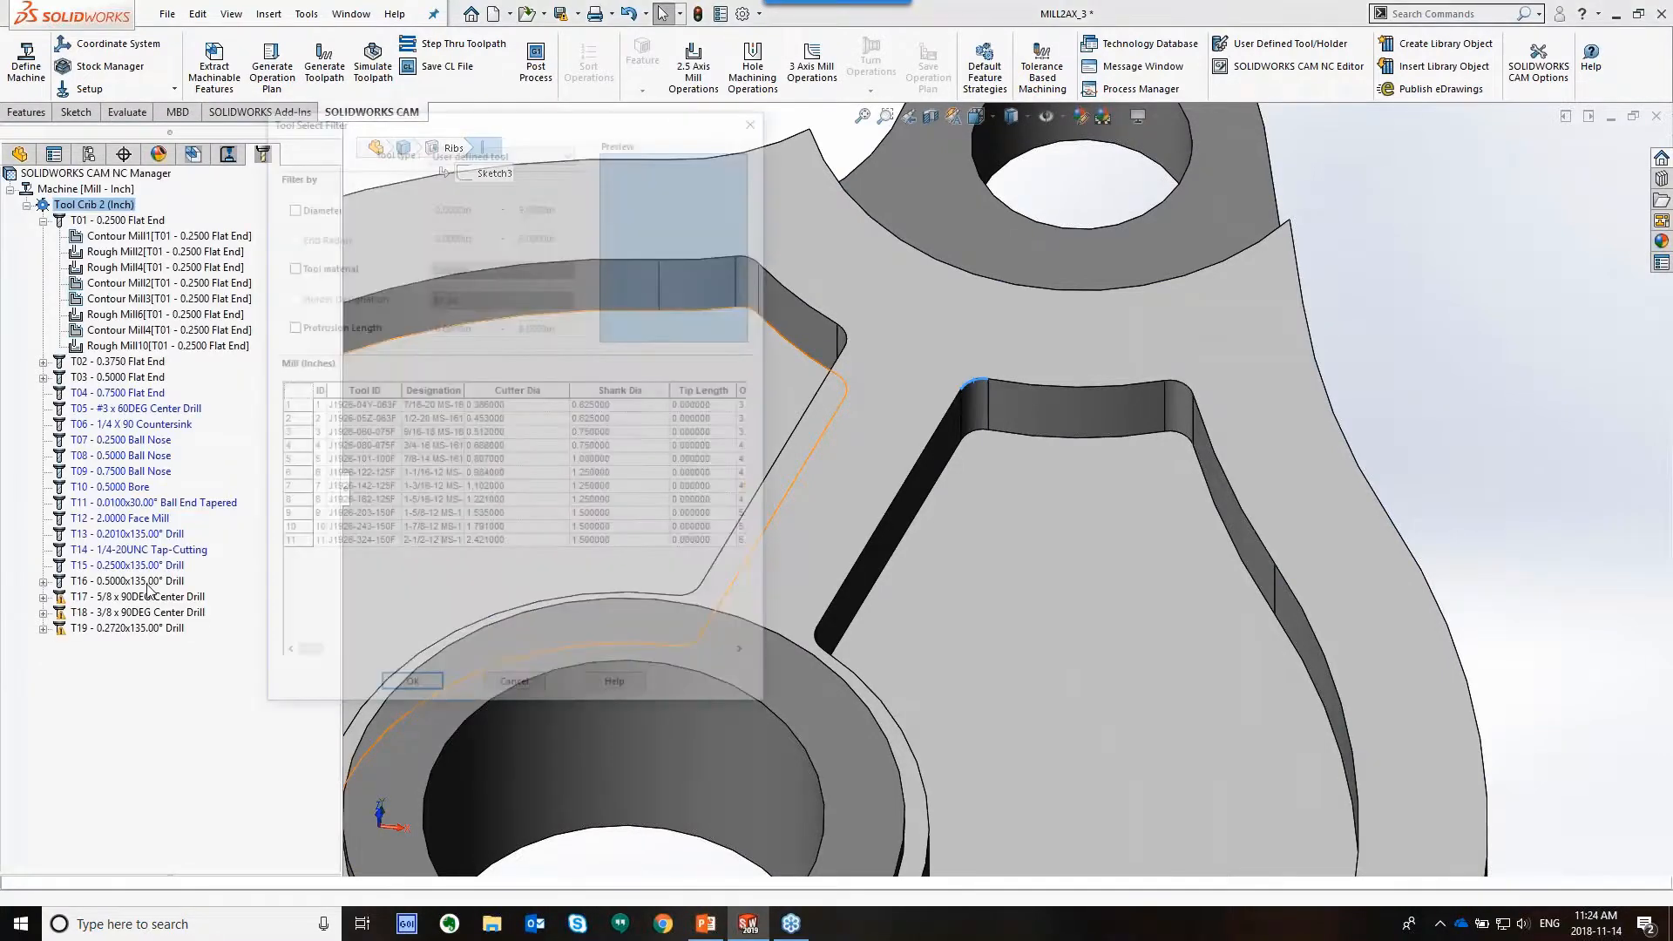
left_click(488, 149)
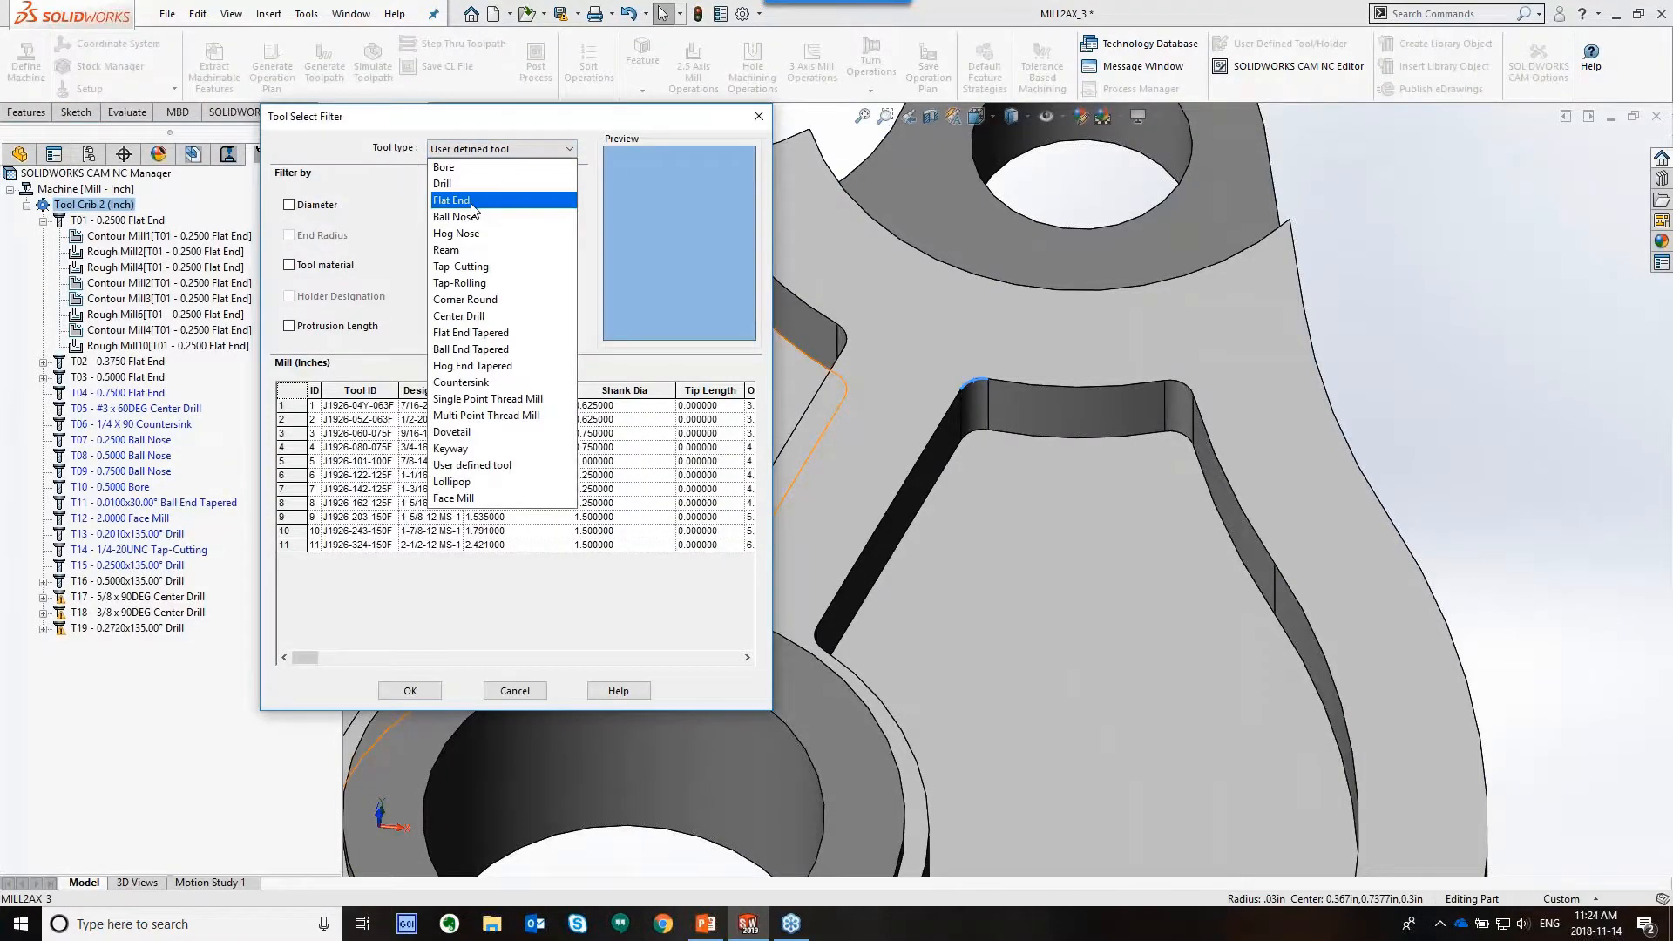
left_click(470, 202)
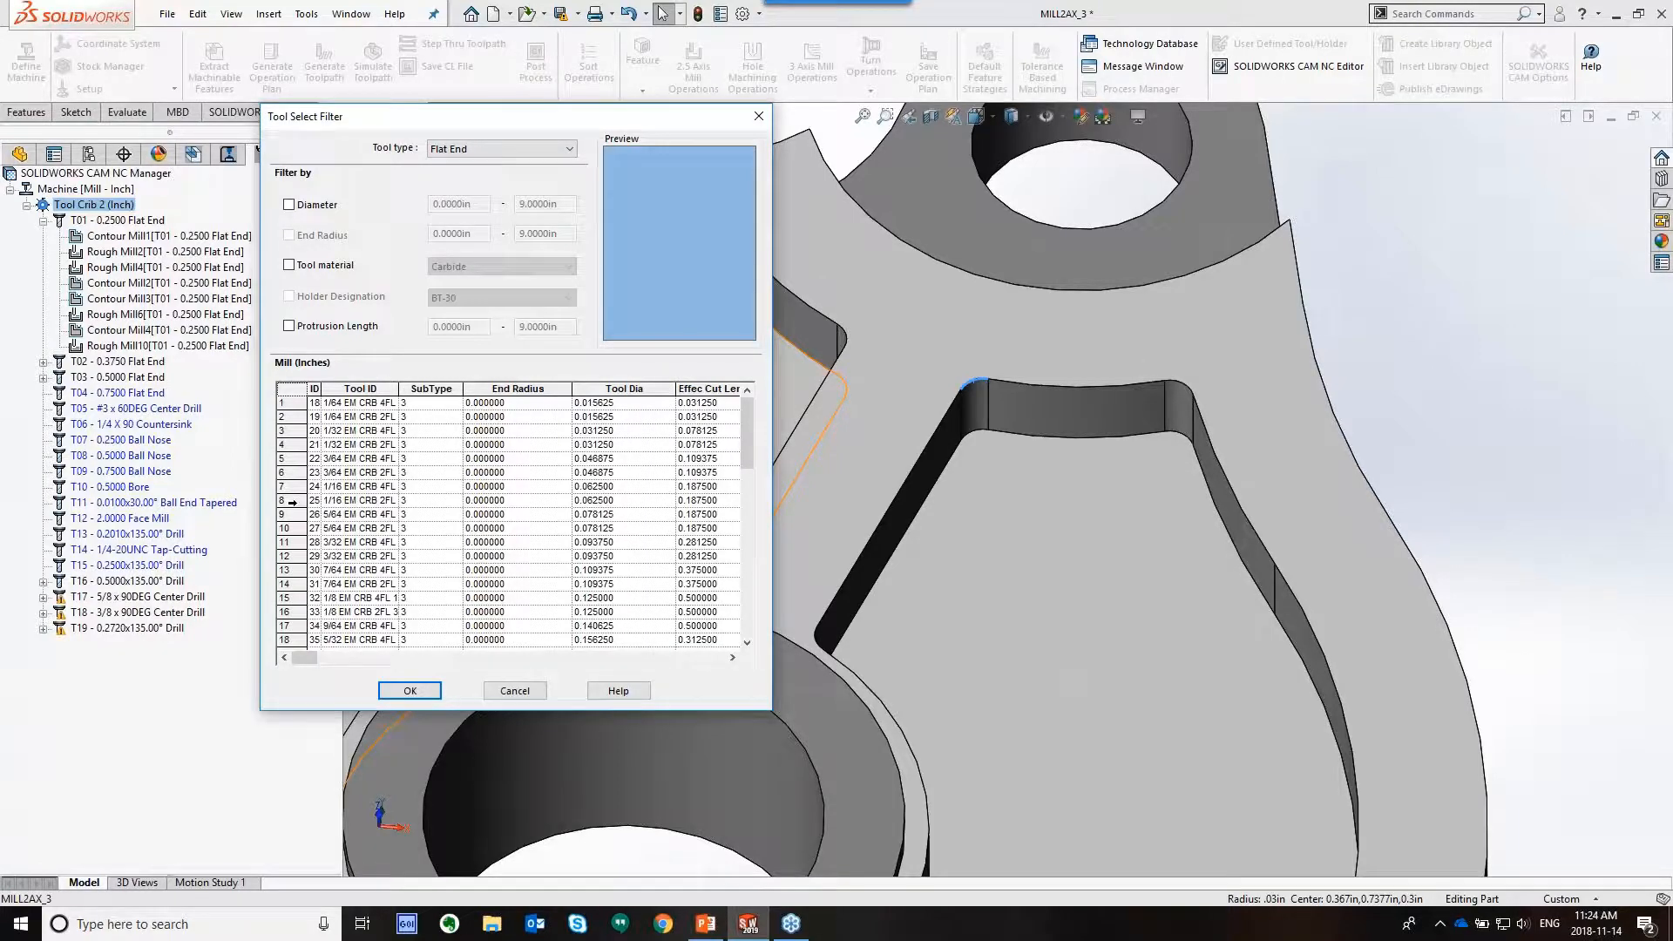
left_click(285, 487)
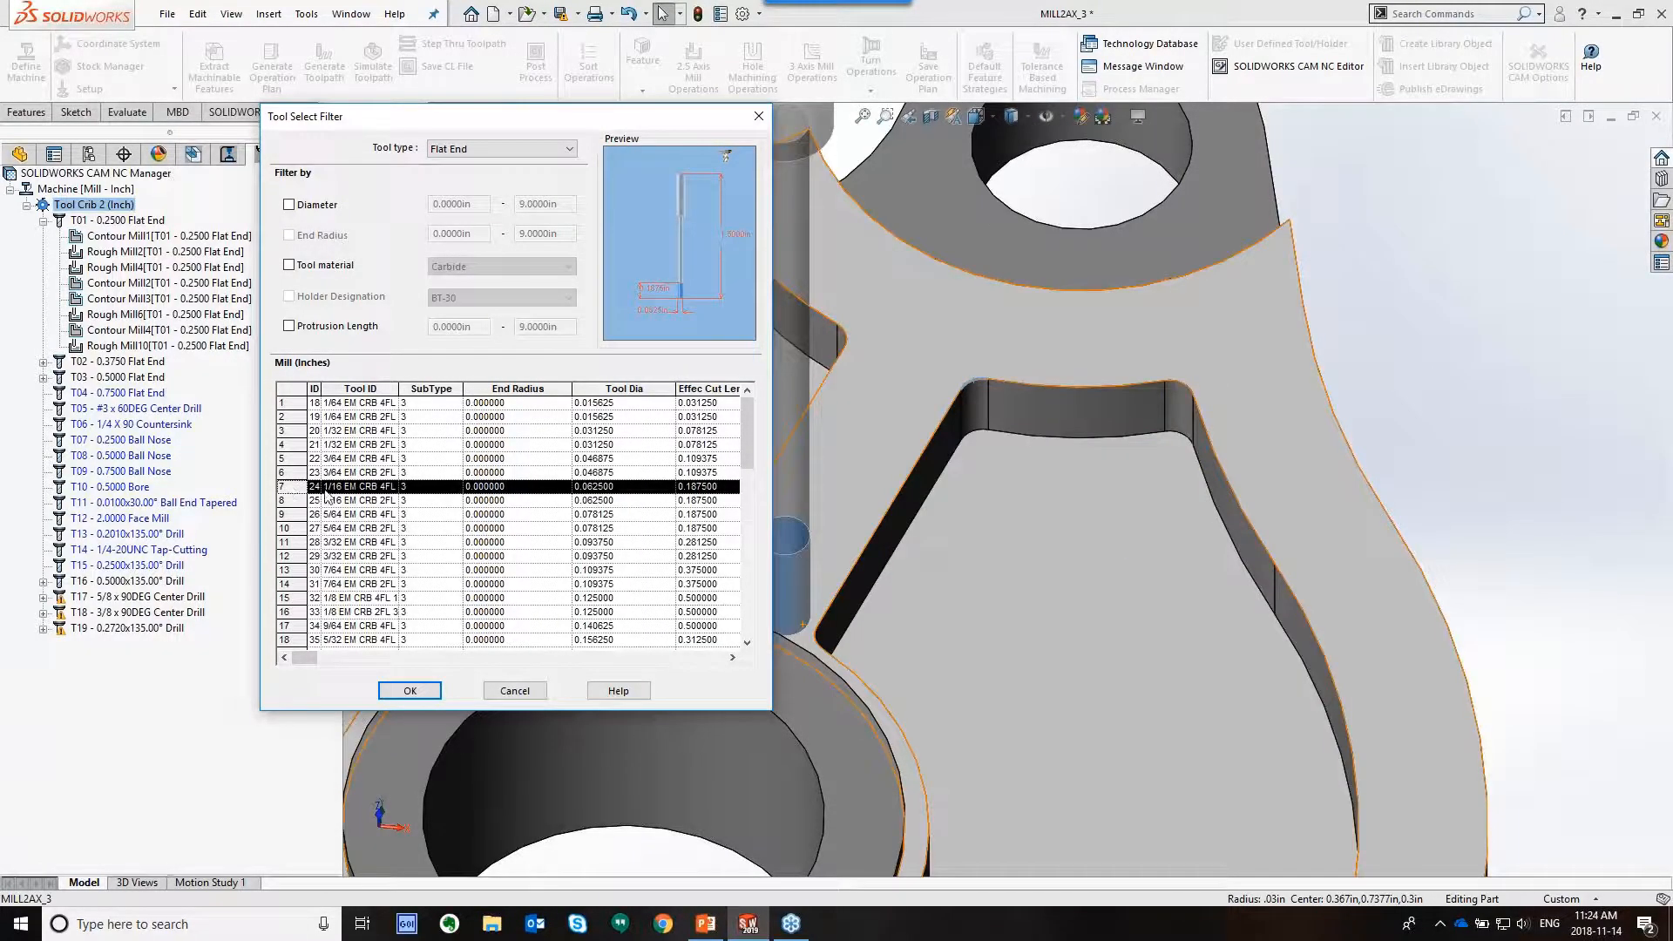
left_click(416, 692)
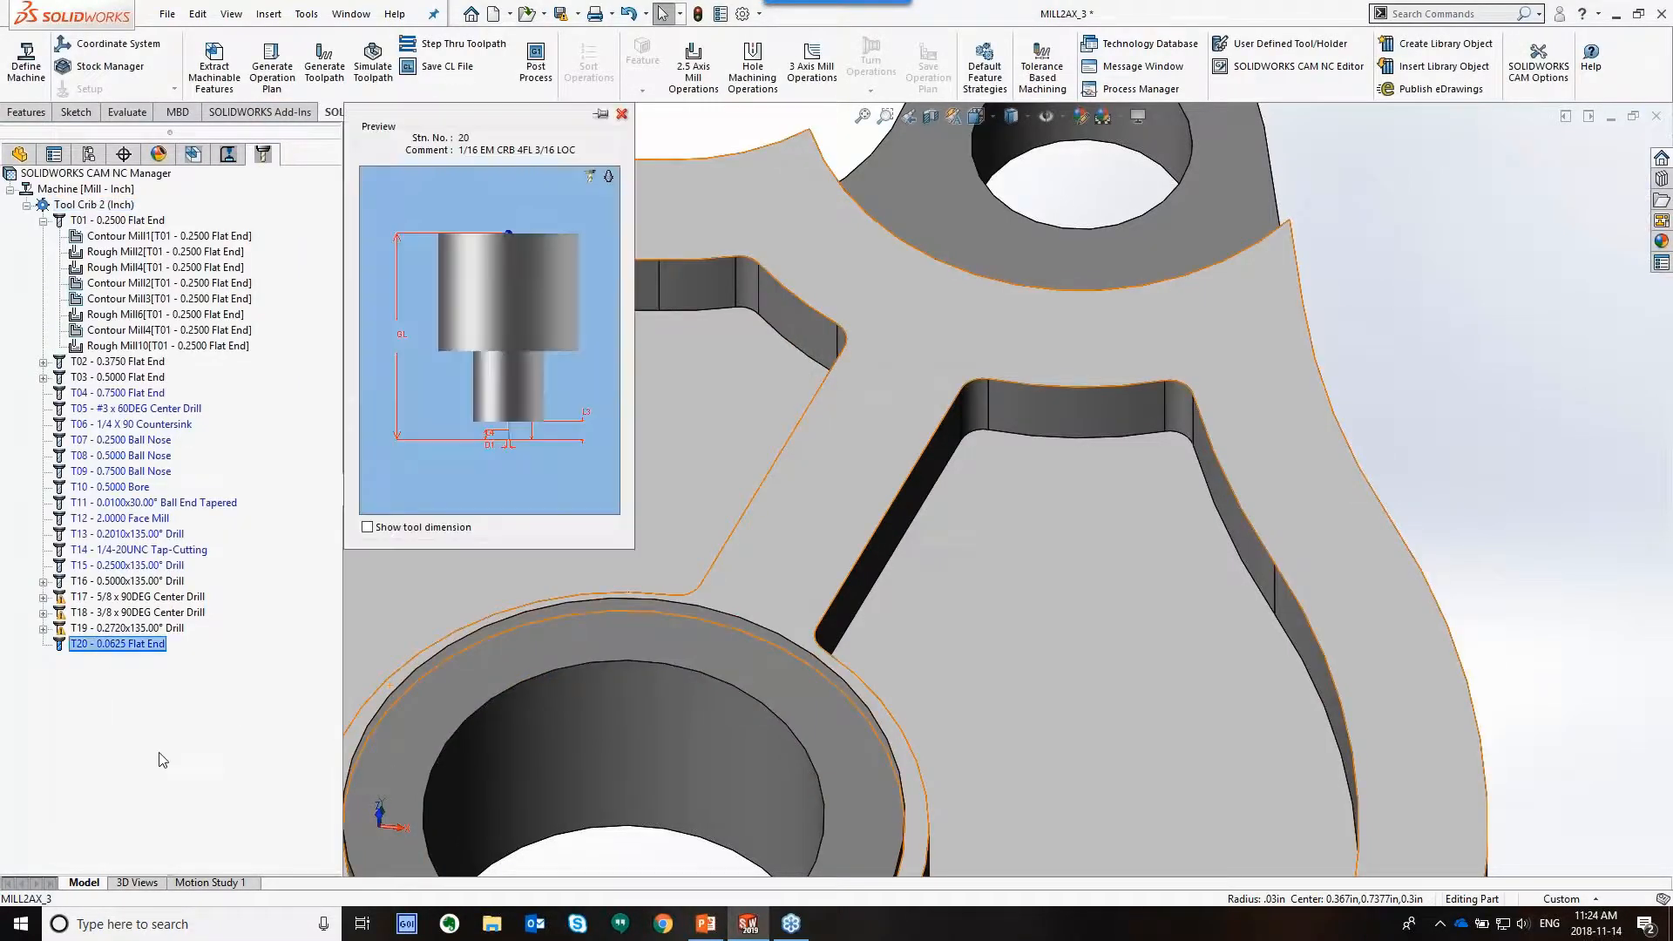
right_click(115, 648)
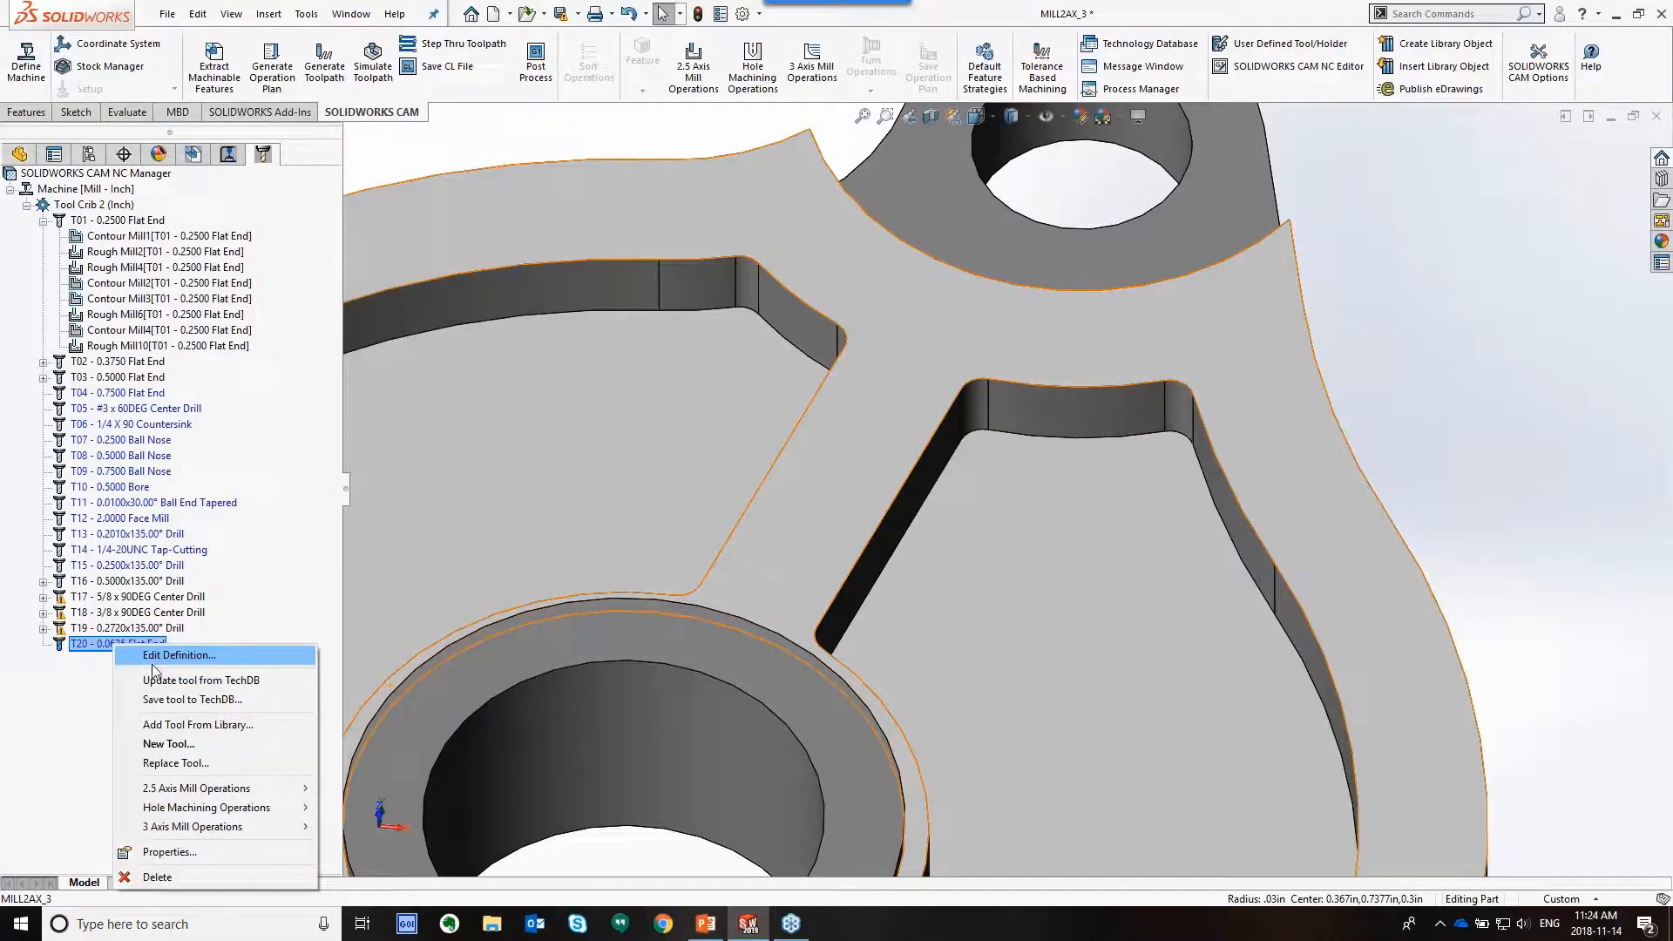
left_click(88, 692)
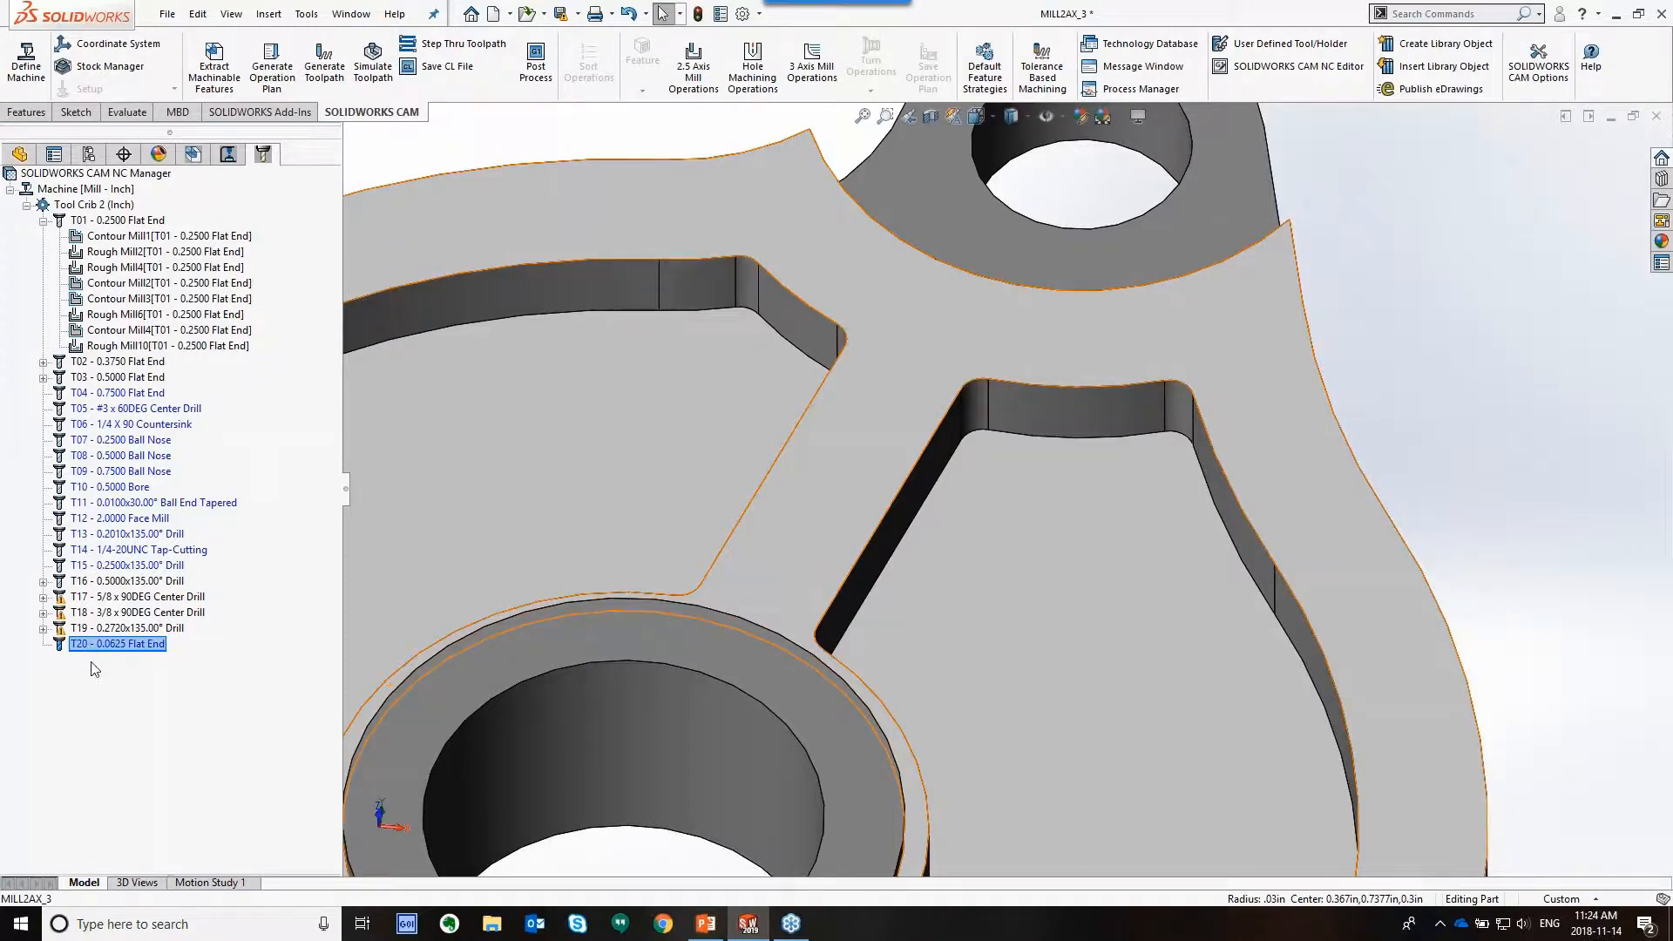
- Reassign Contour Mill2, Contour Mill3 and Contour Mill4 from T01 to the T20 0.0625 flat end mill and review the operation list
left_click(131, 236)
scroll(969, 634, "up", 6)
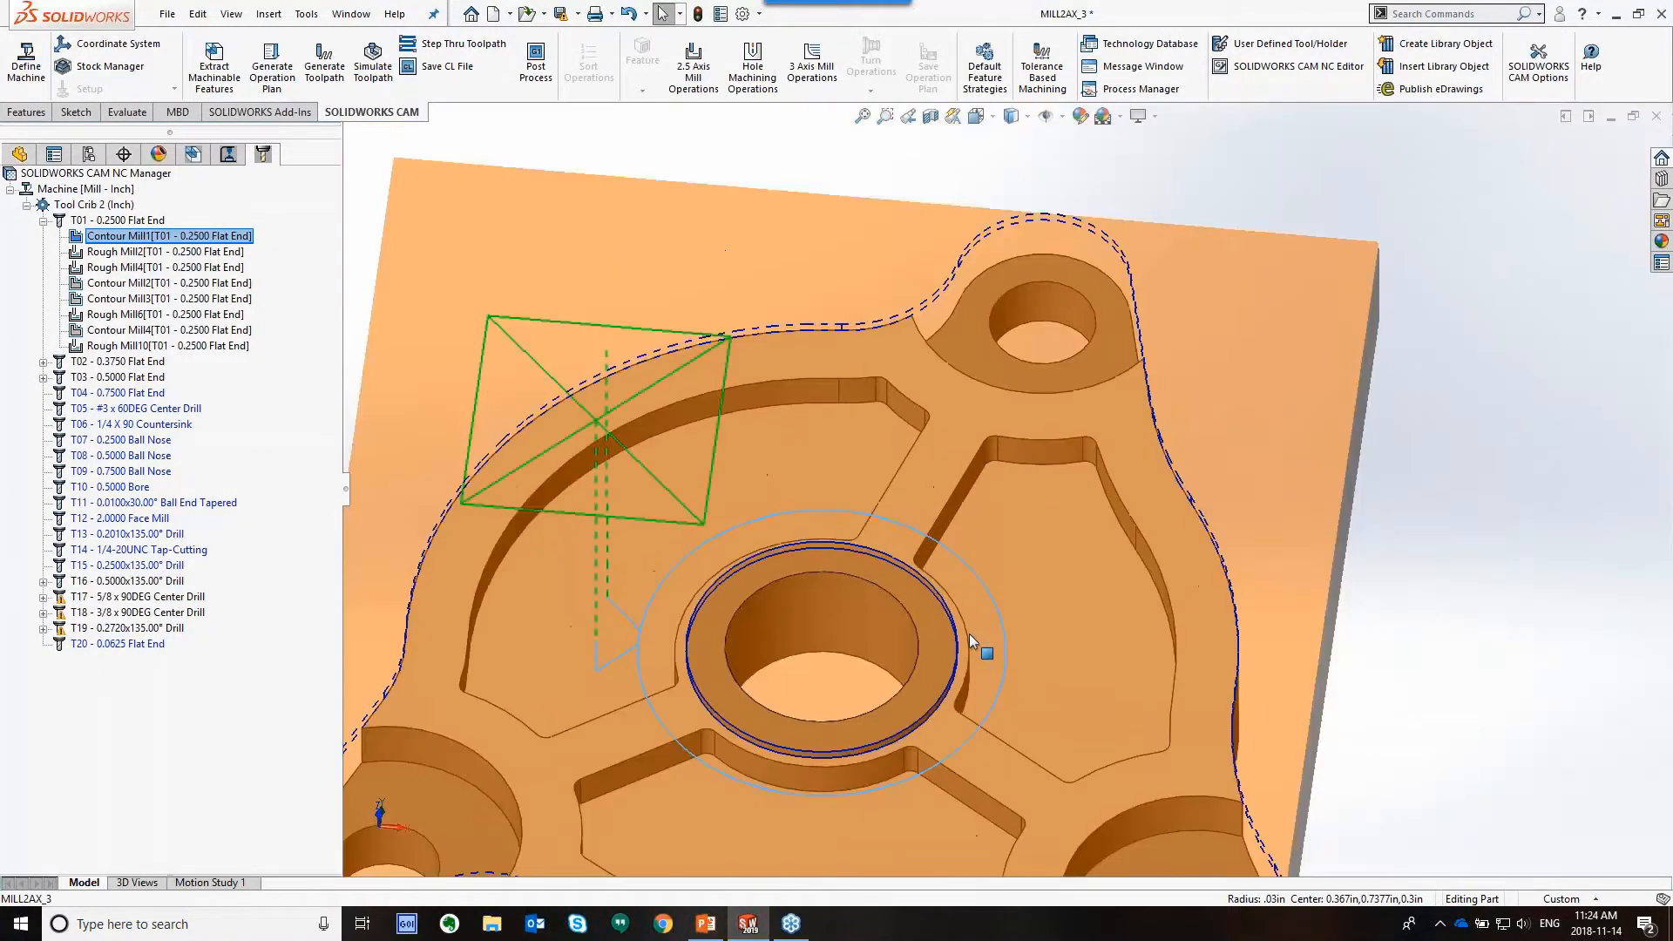
left_click(123, 284)
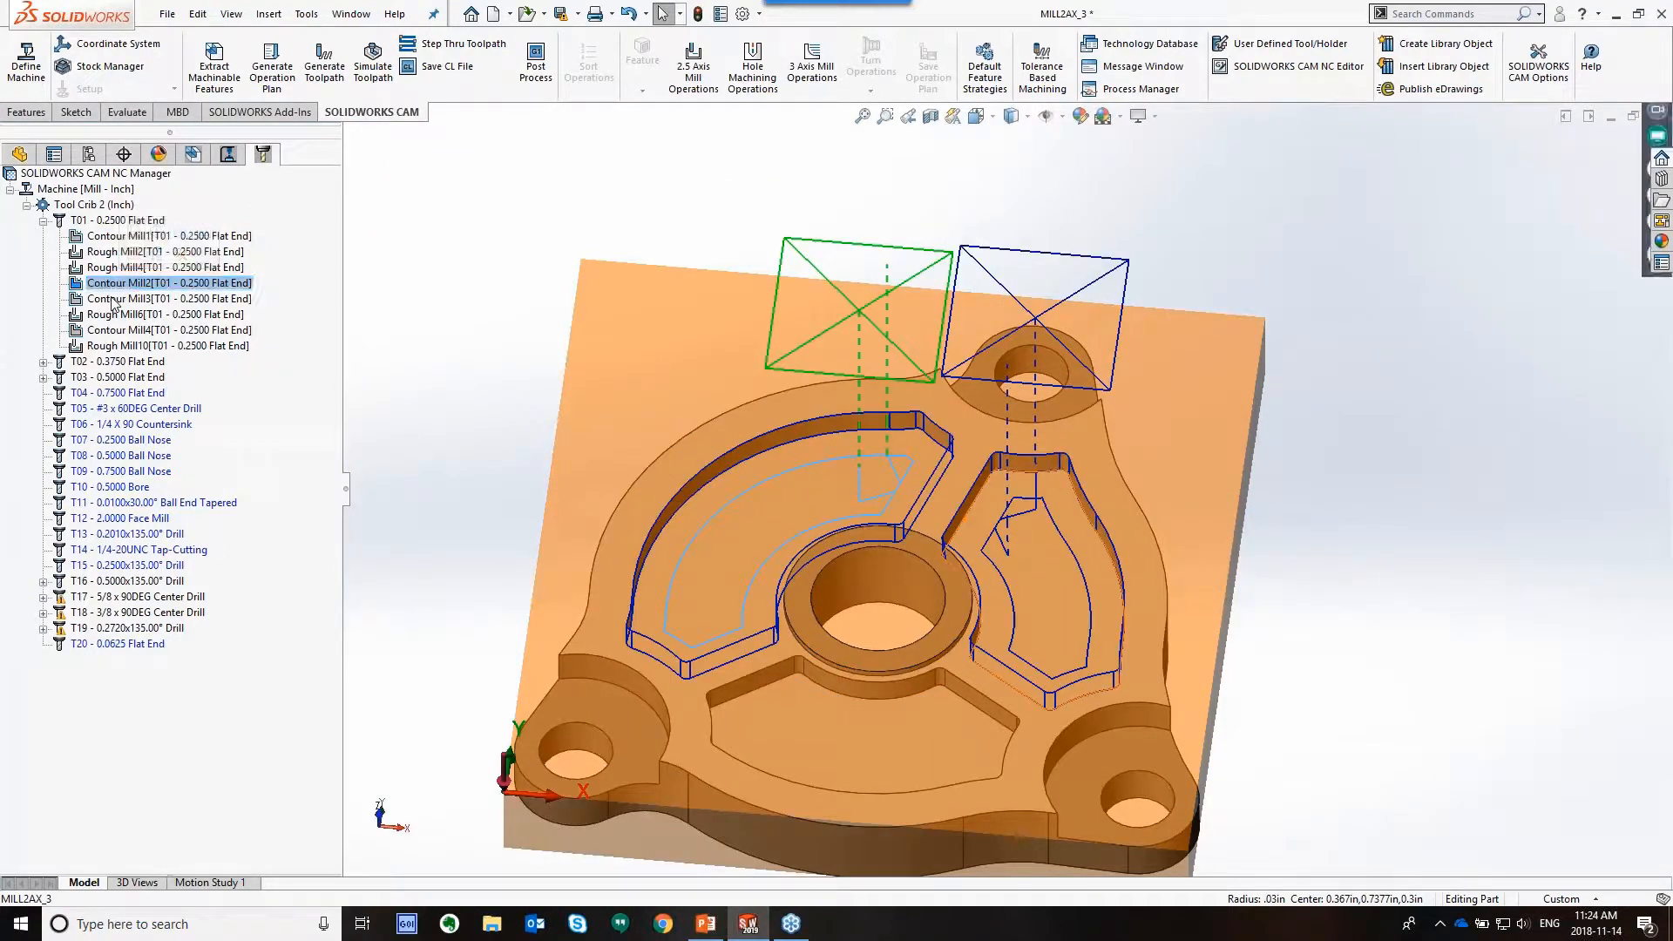
left_click(113, 299, "ctrl")
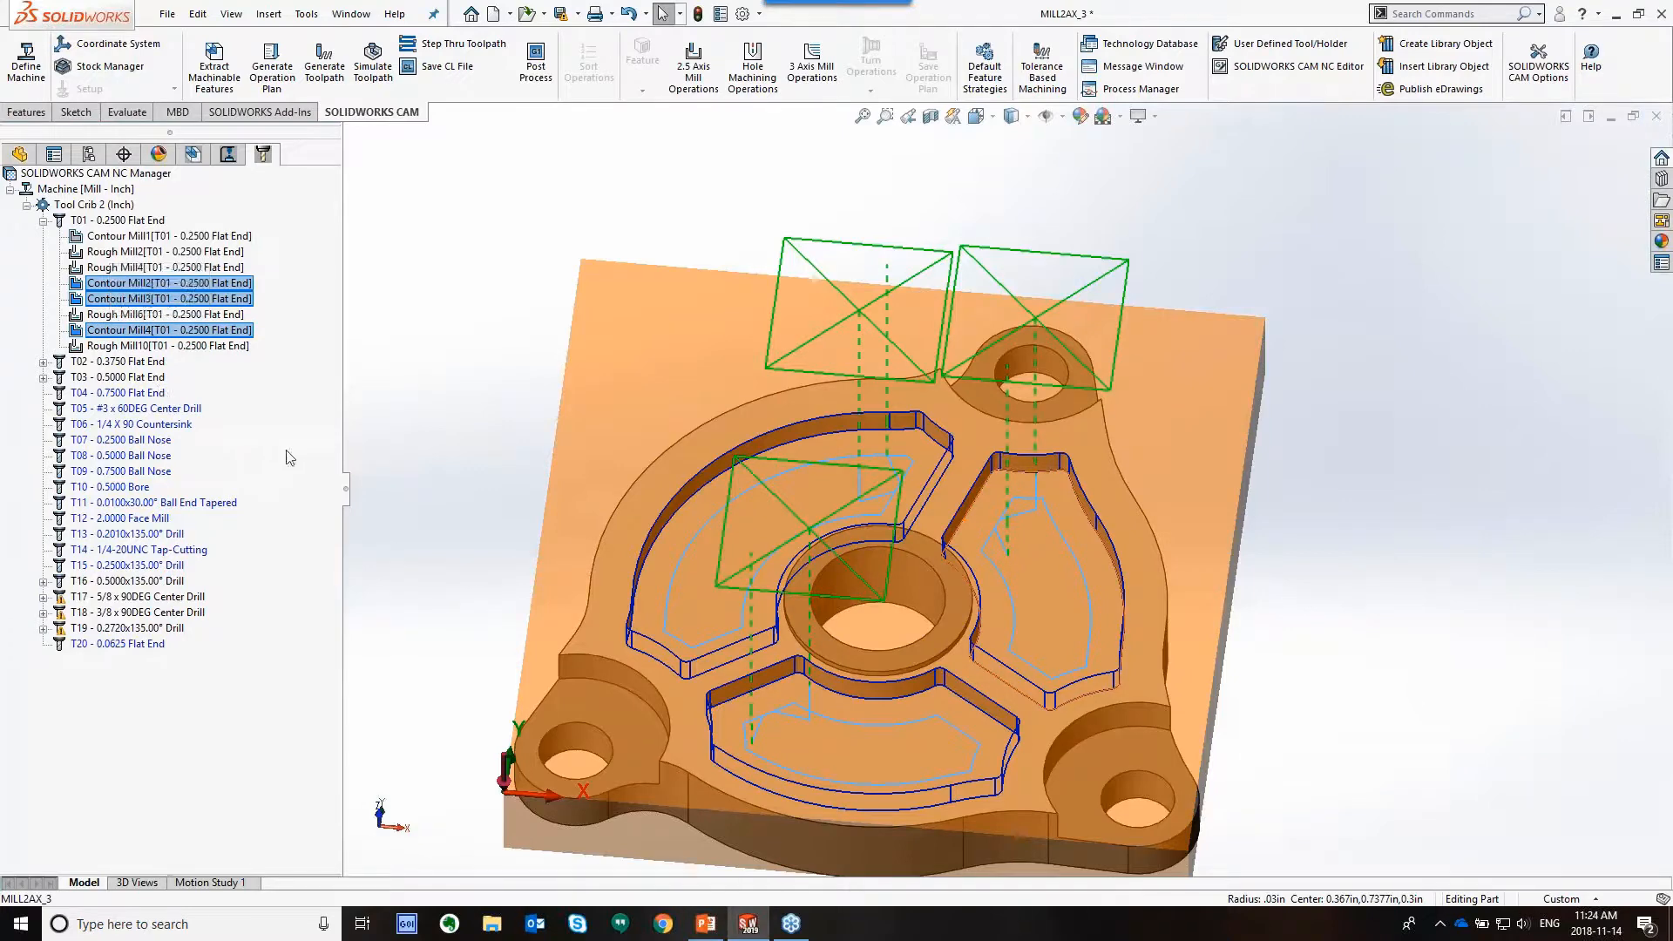
left_click(170, 328, "ctrl")
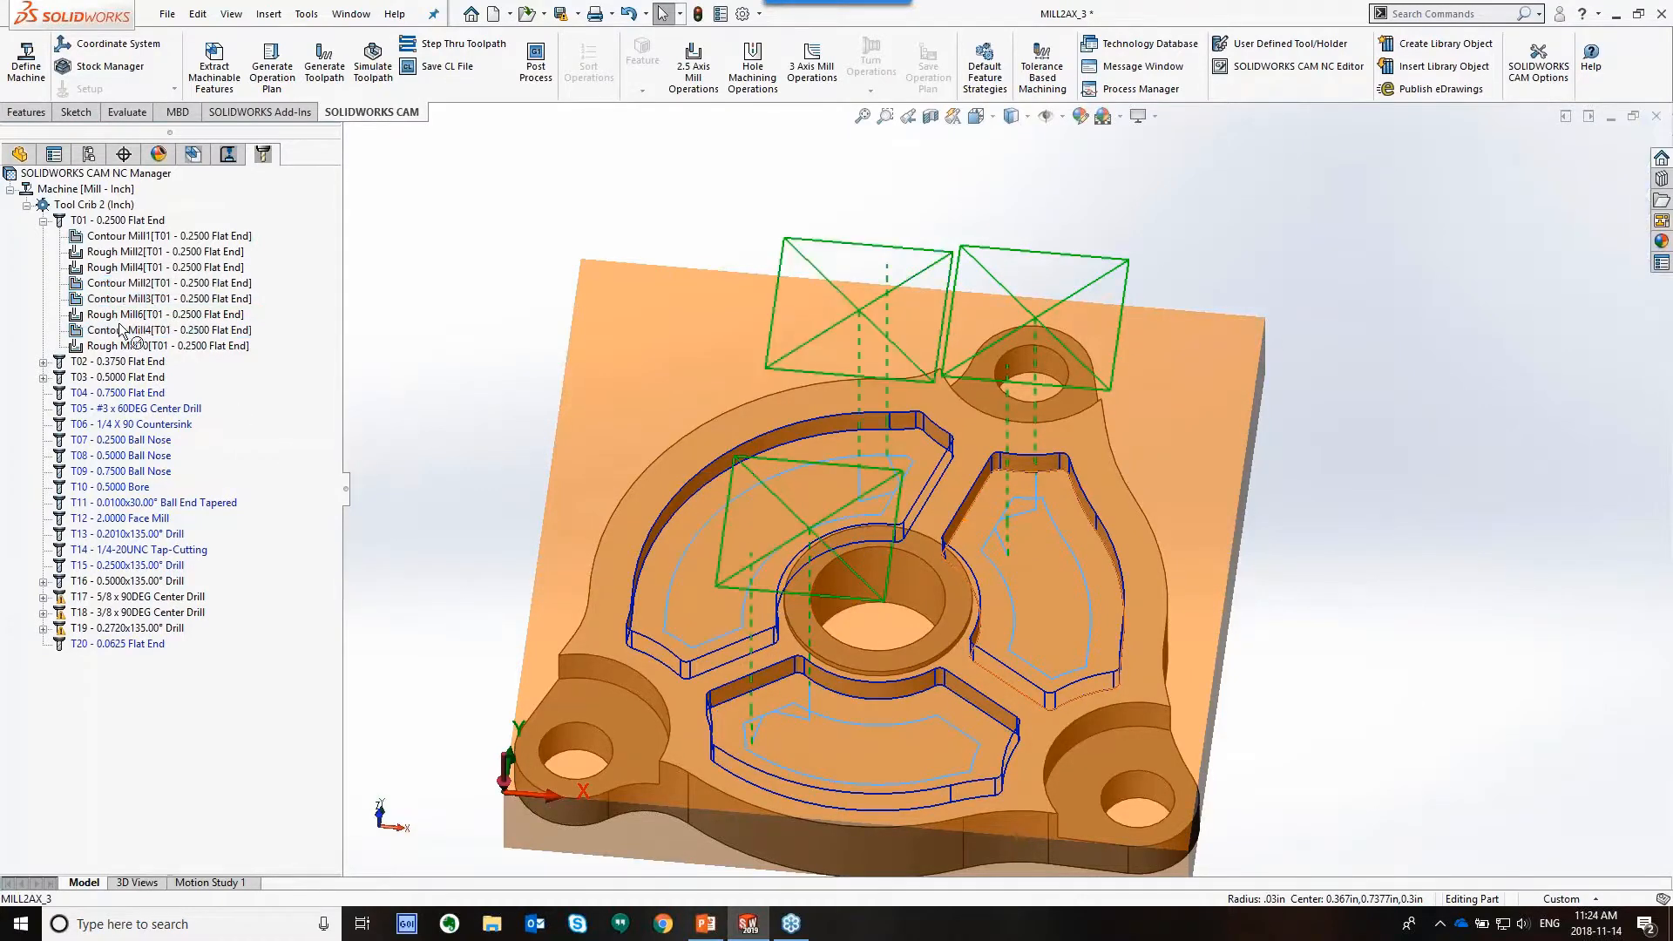
left_click(127, 642)
left_click_drag(125, 643, 124, 641)
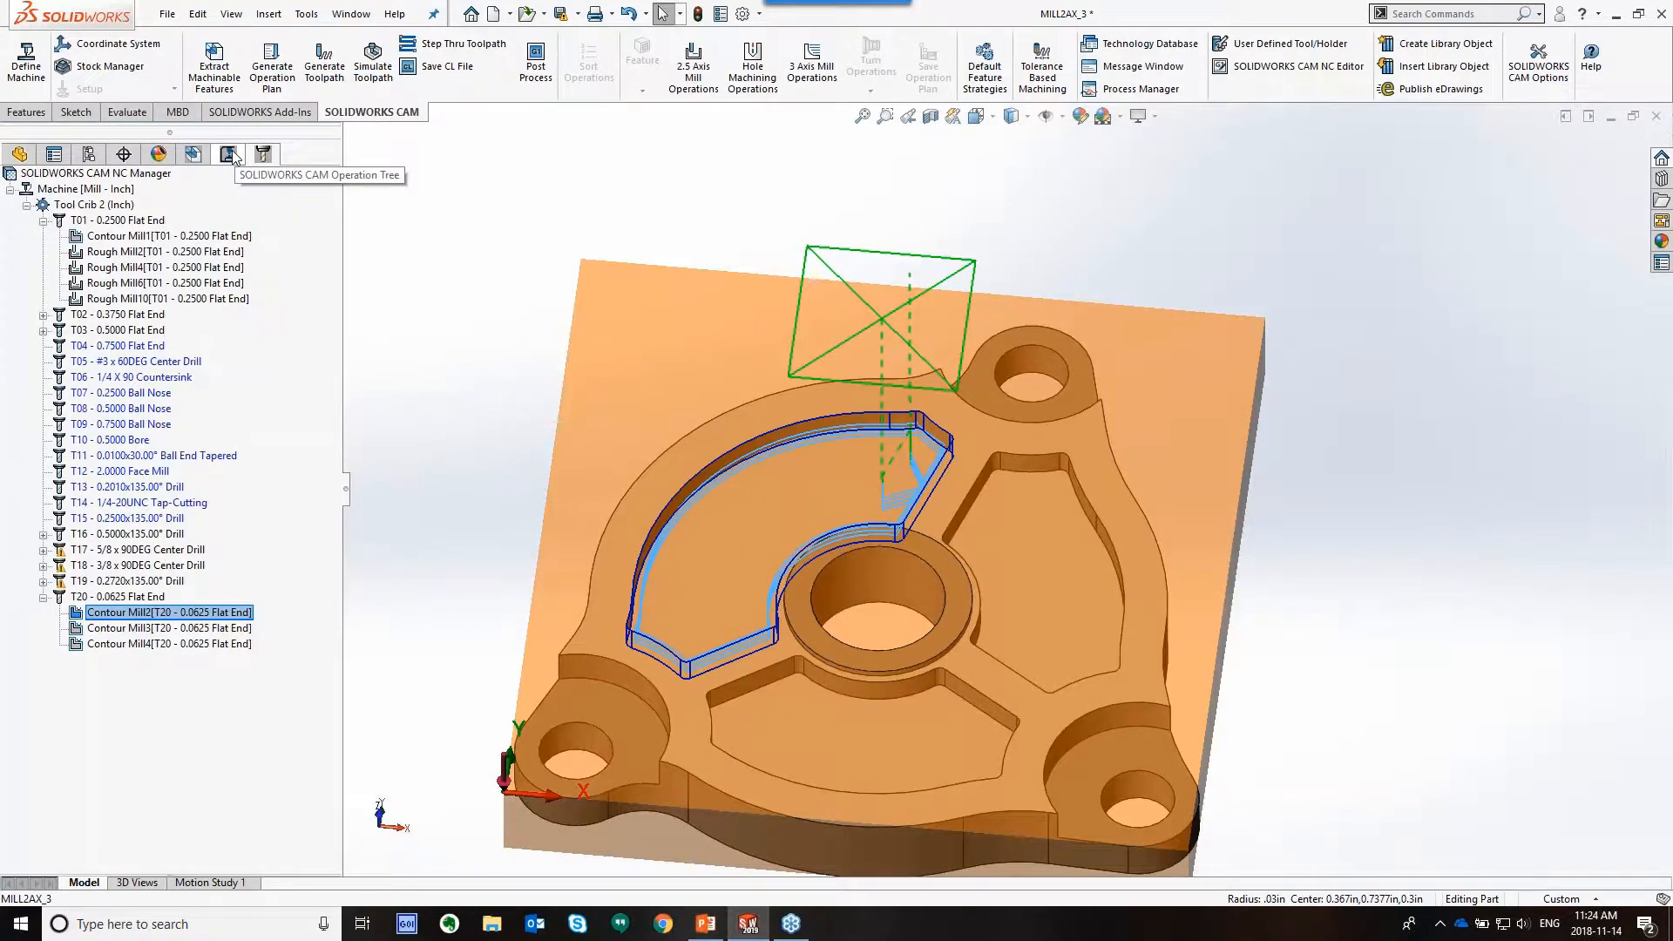
left_click(232, 156)
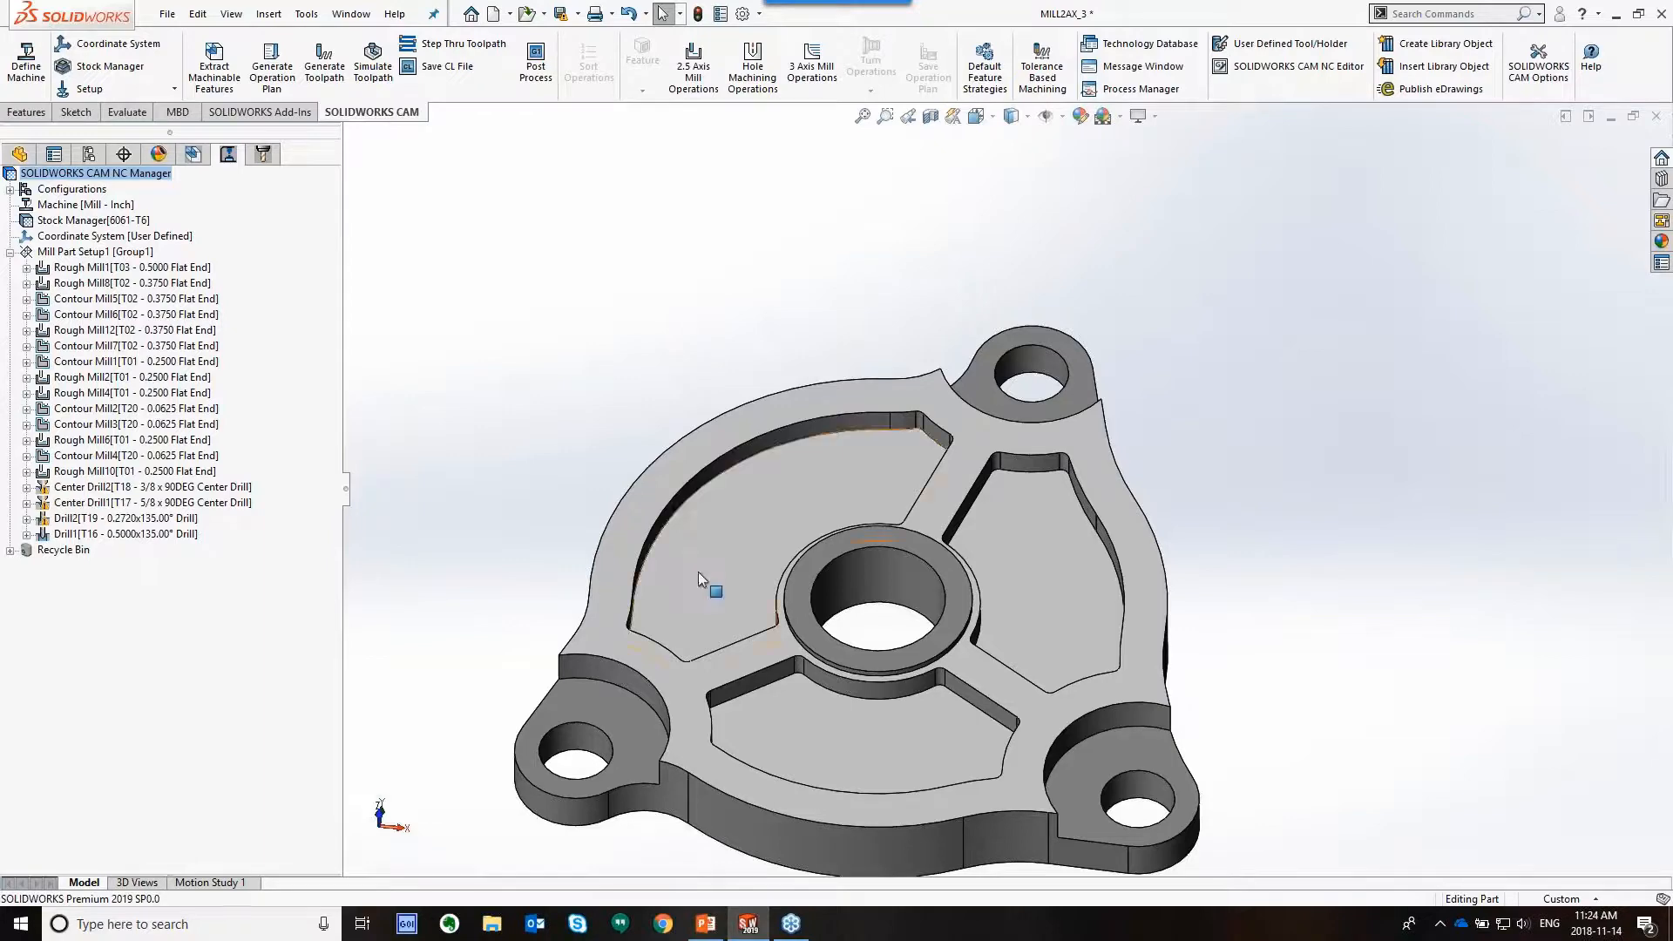
- Add an open pocket part perimeter feature to Mill Part Setup1 with the Rough-Finish strategy, ending at the bottom of the part
scroll(732, 619, "up", 1)
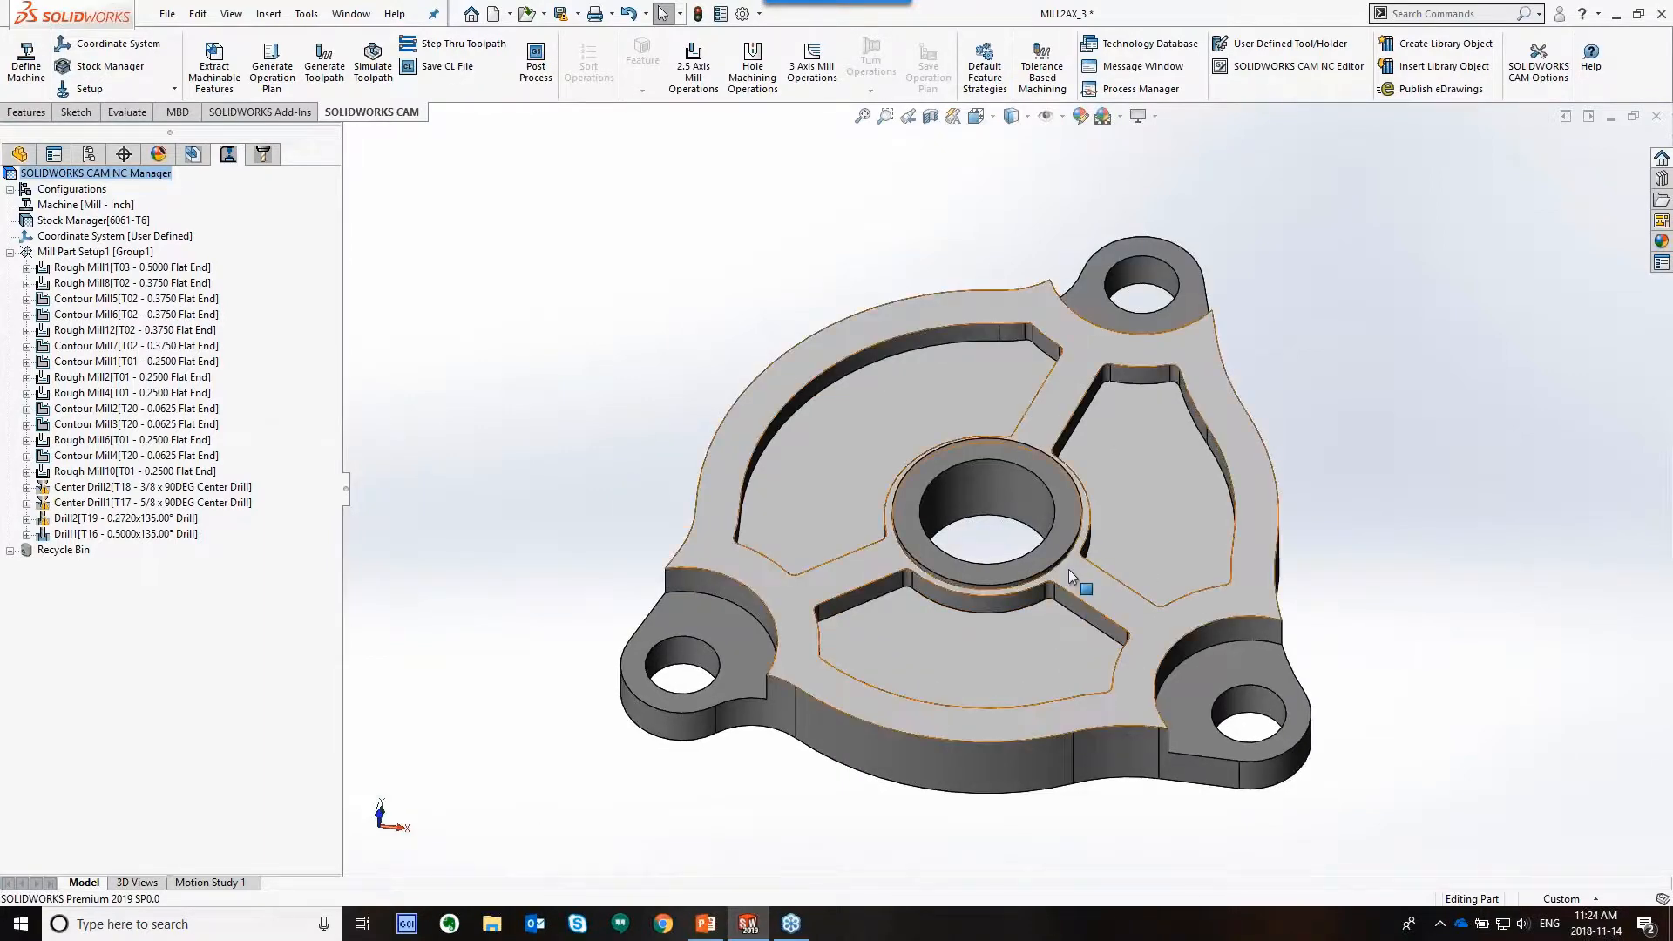
scroll(757, 406, "down", 1)
left_click(193, 154)
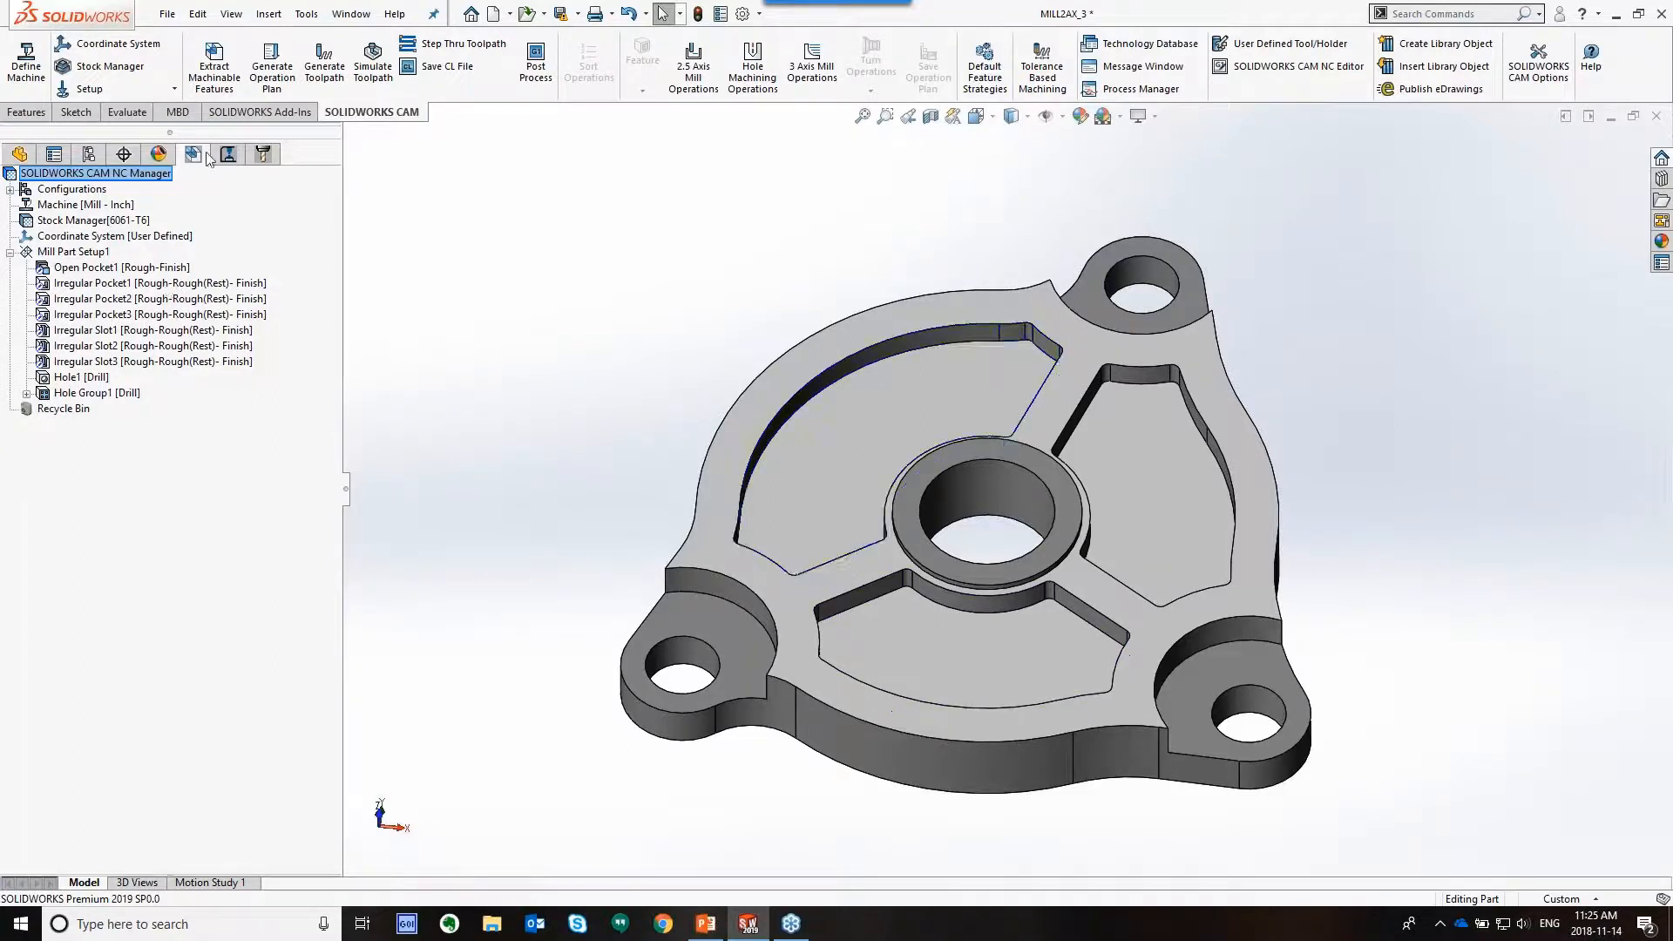
right_click(81, 252)
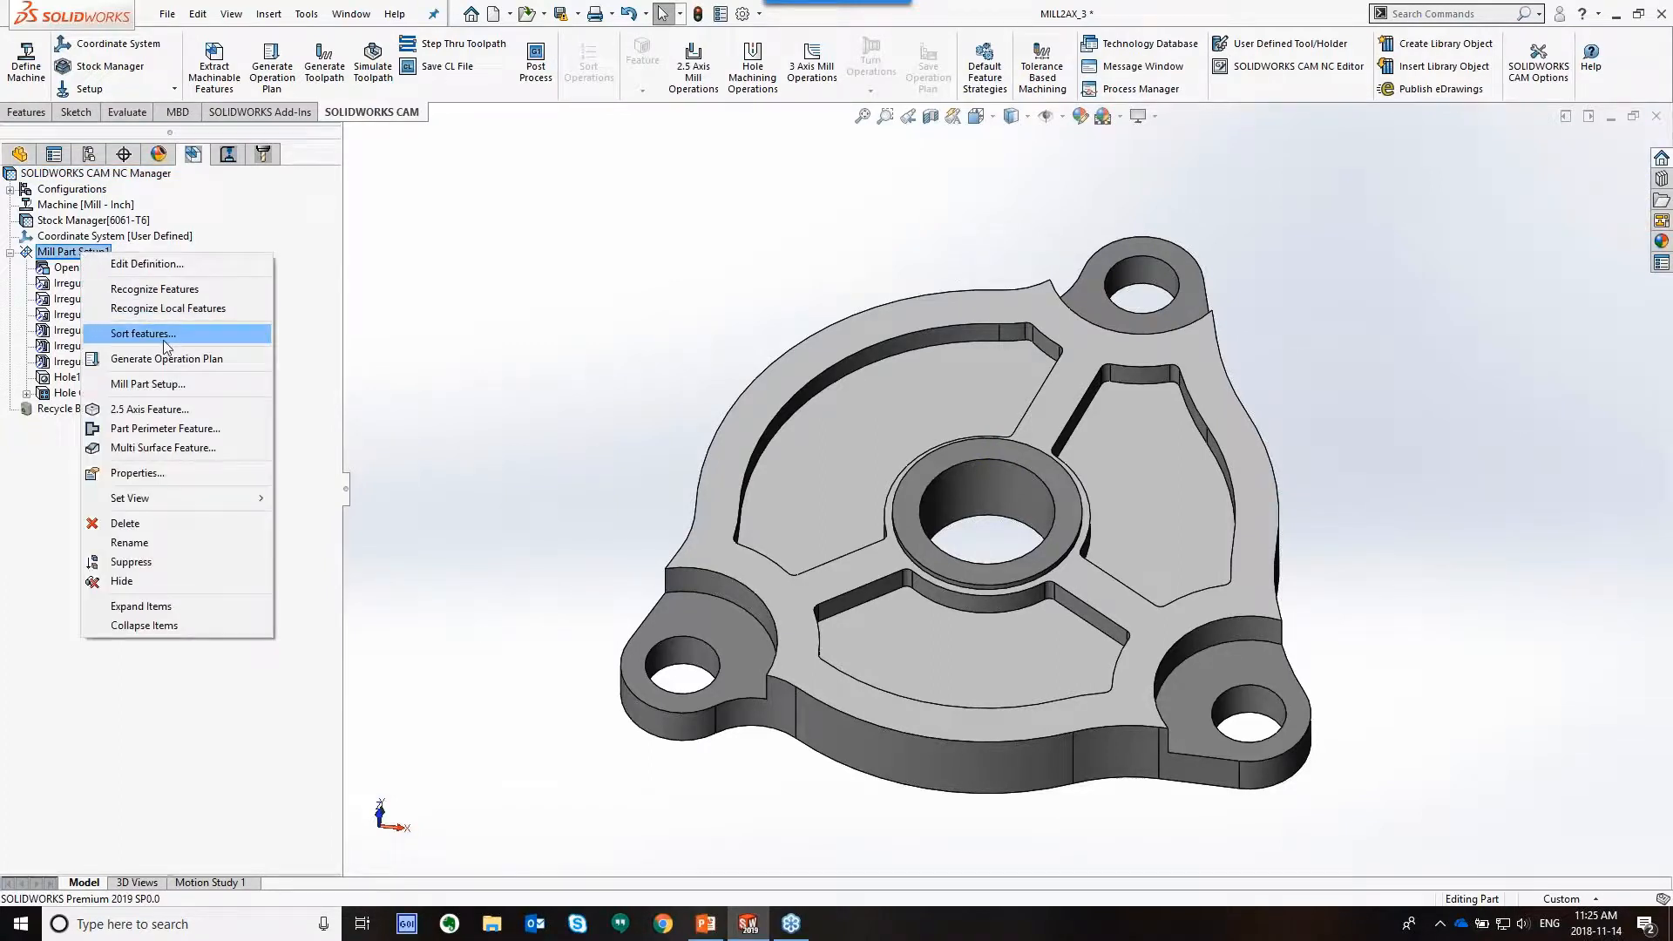
left_click(162, 430)
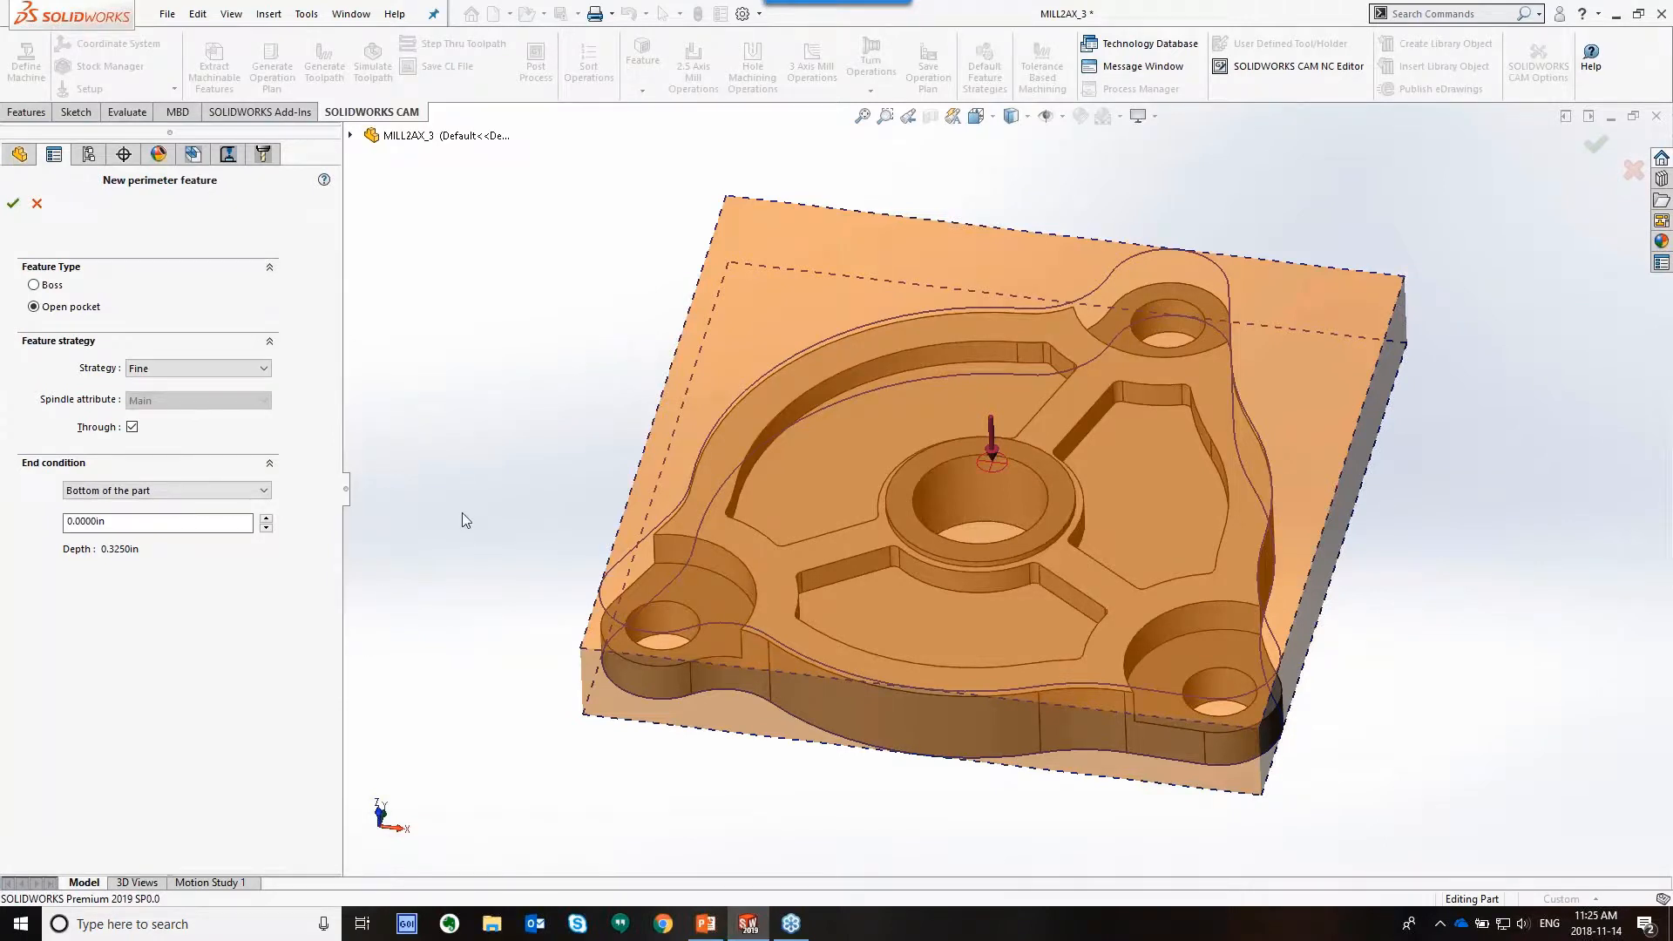
left_click(176, 370)
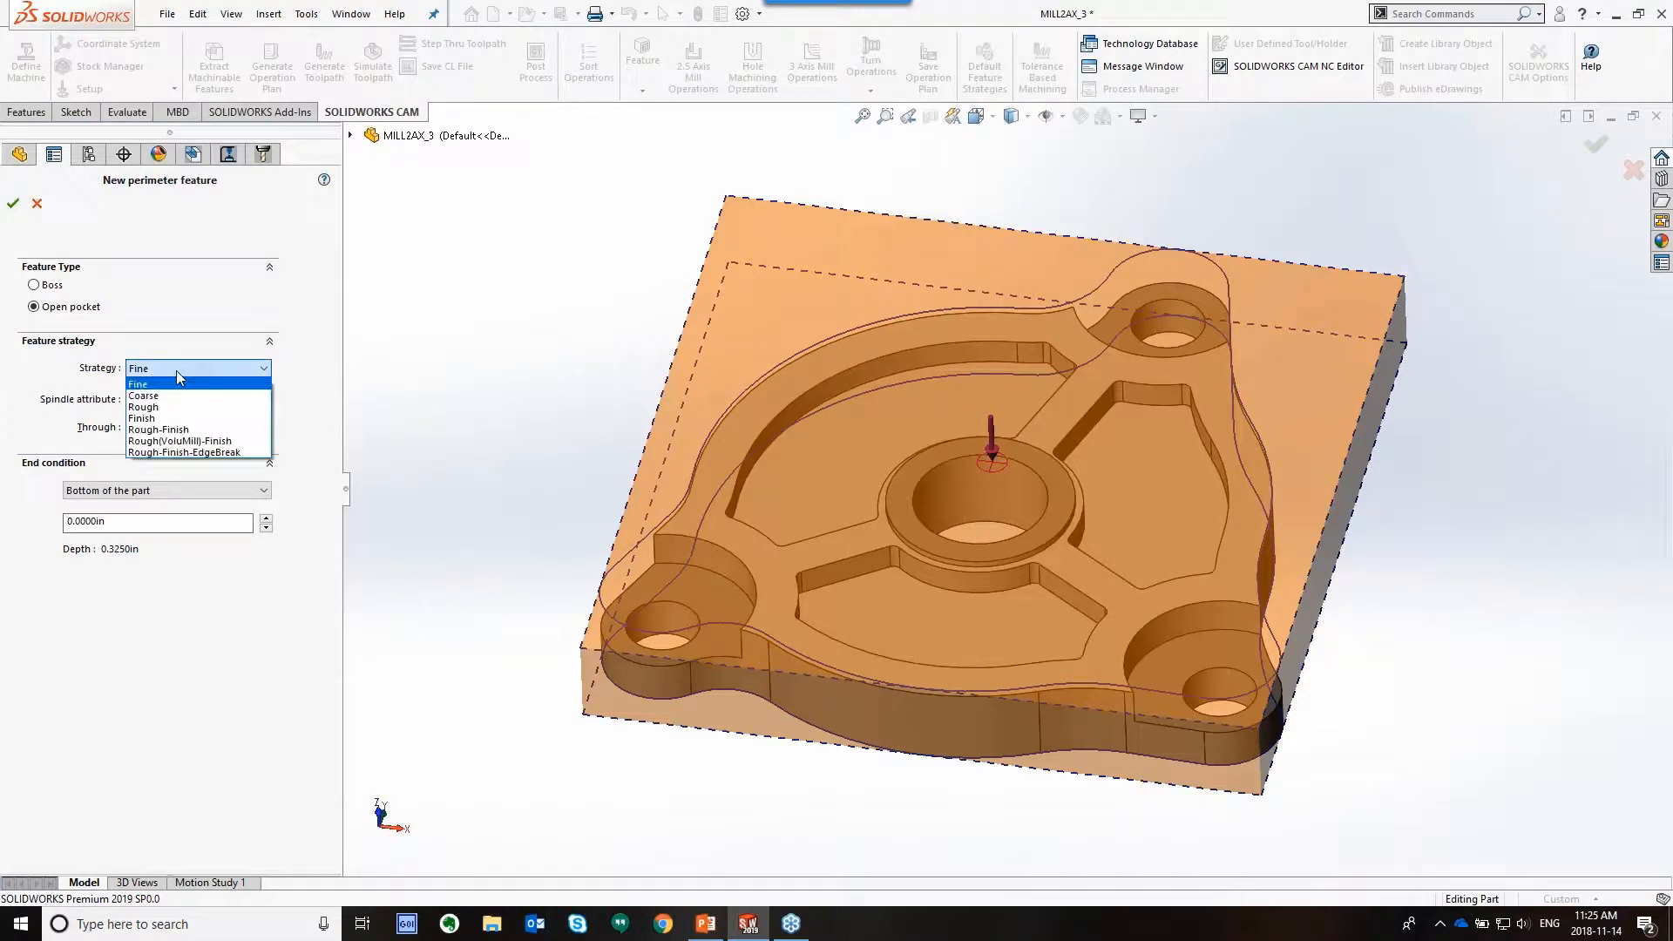
left_click(177, 430)
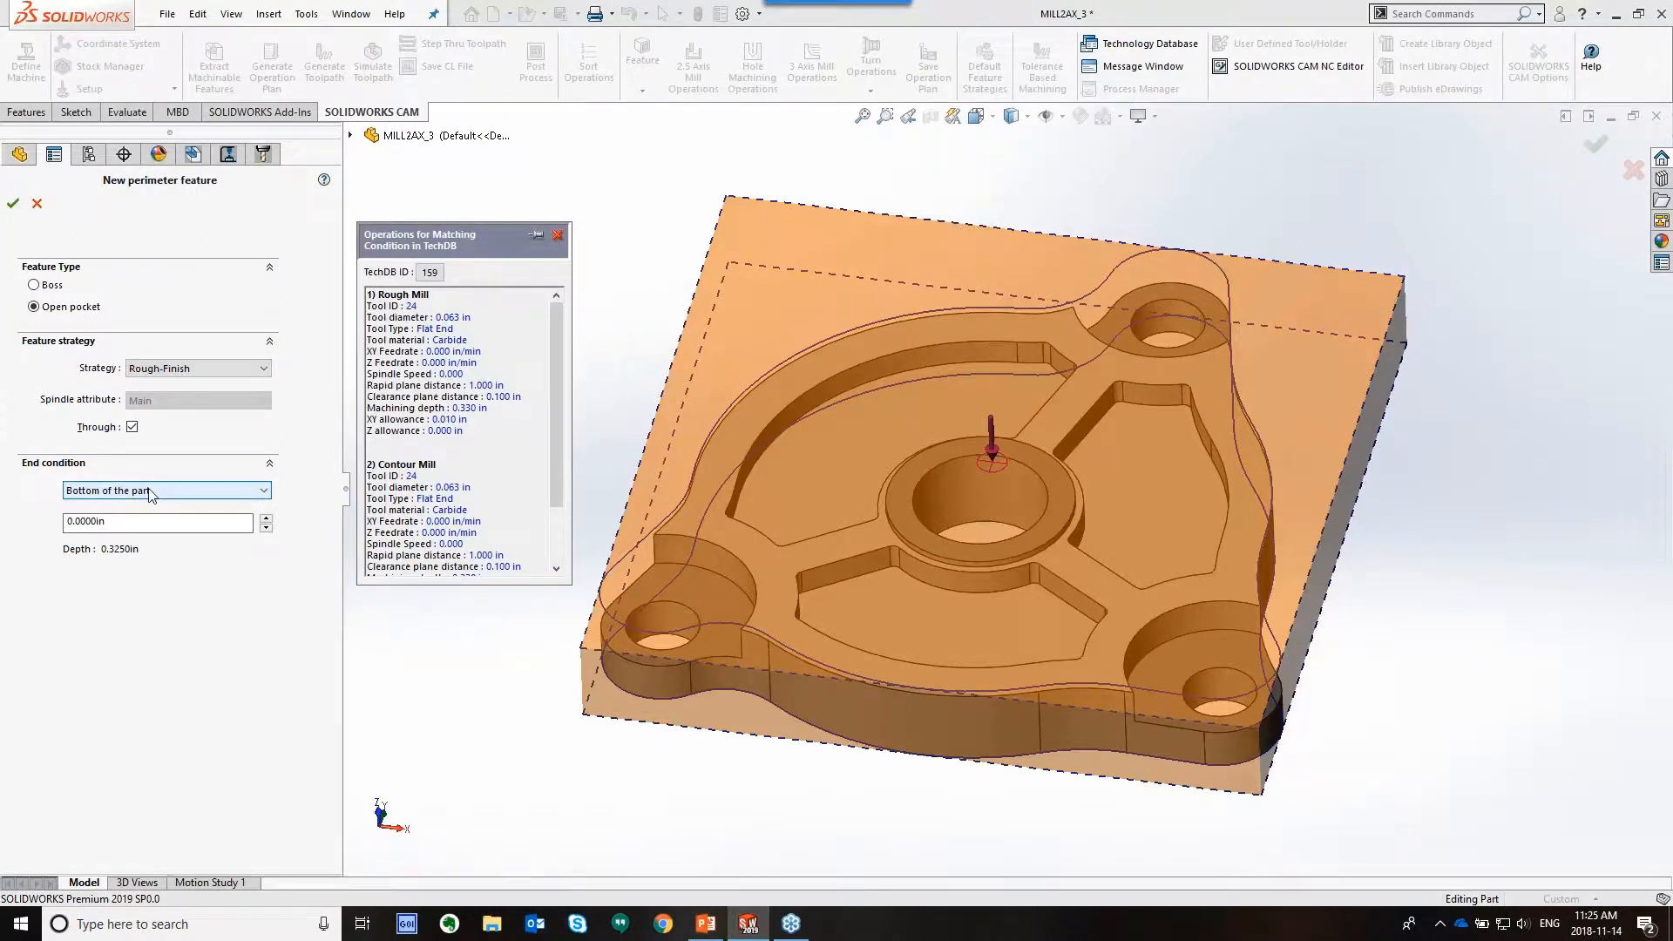
left_click(150, 490)
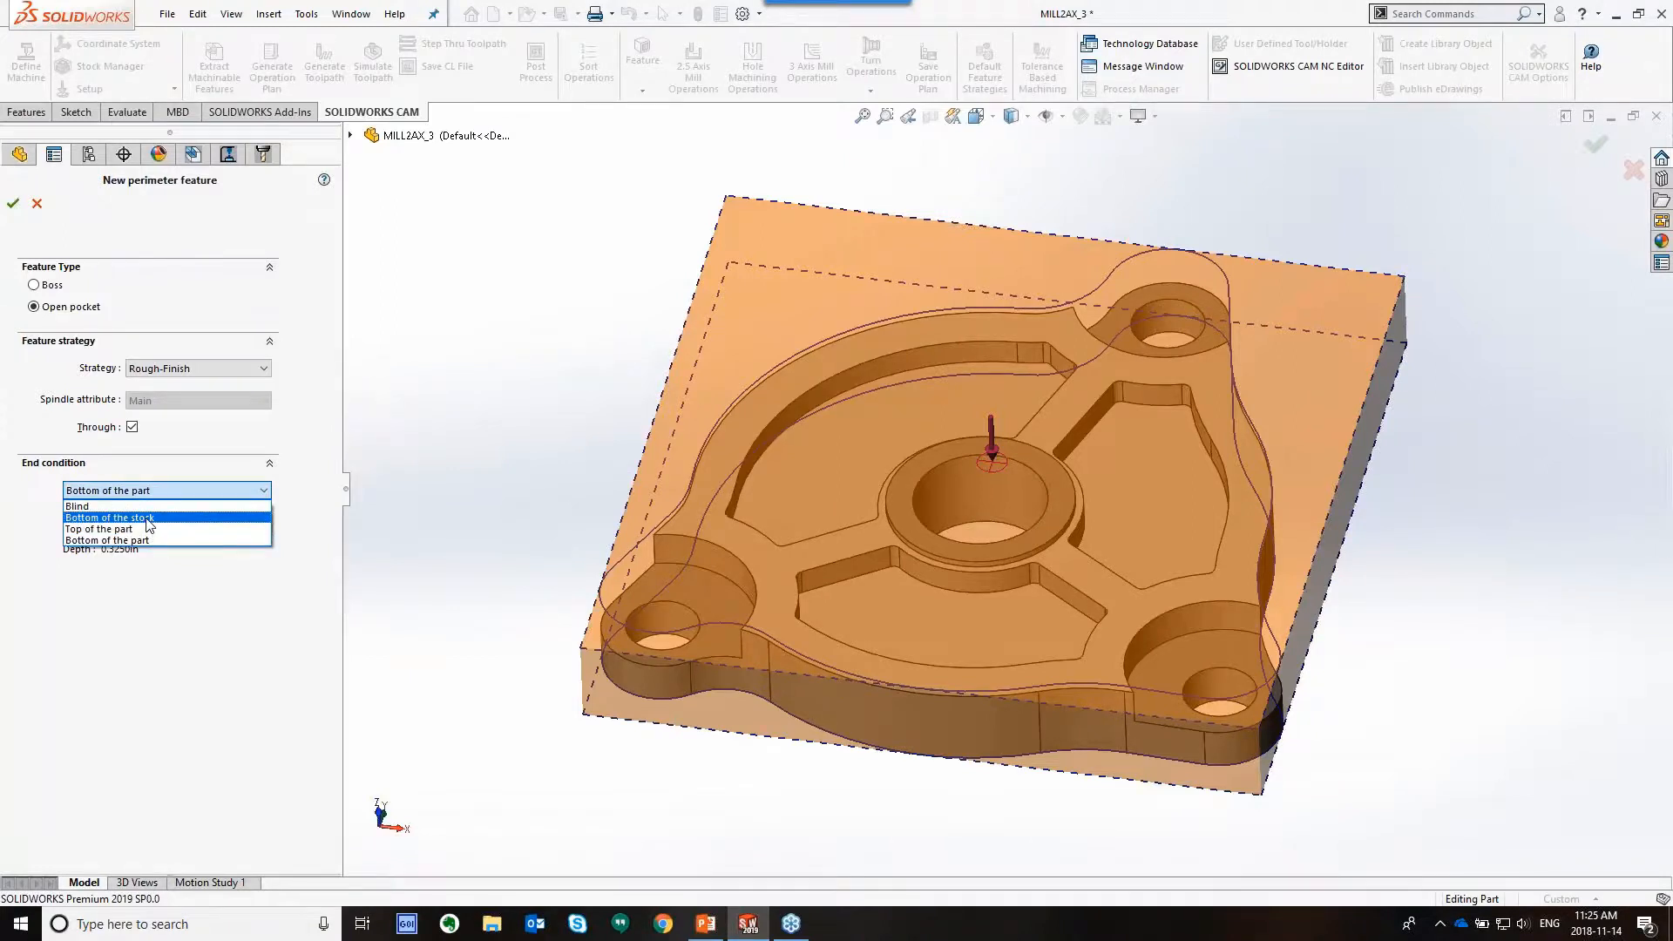
left_click(171, 493)
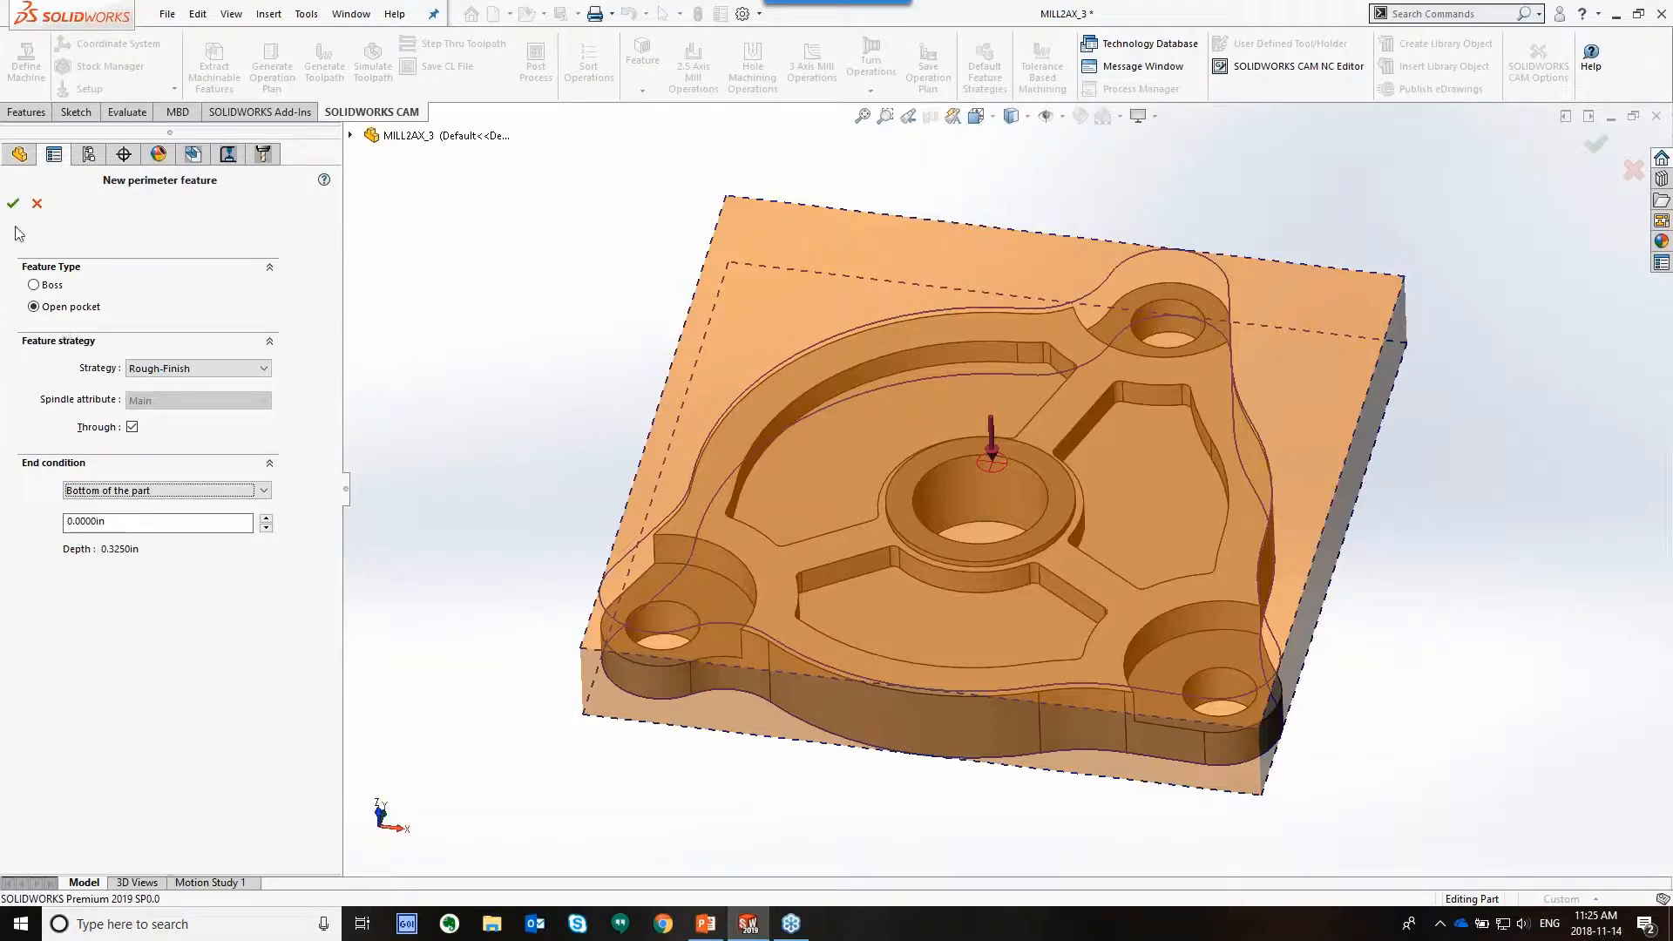
left_click(13, 203)
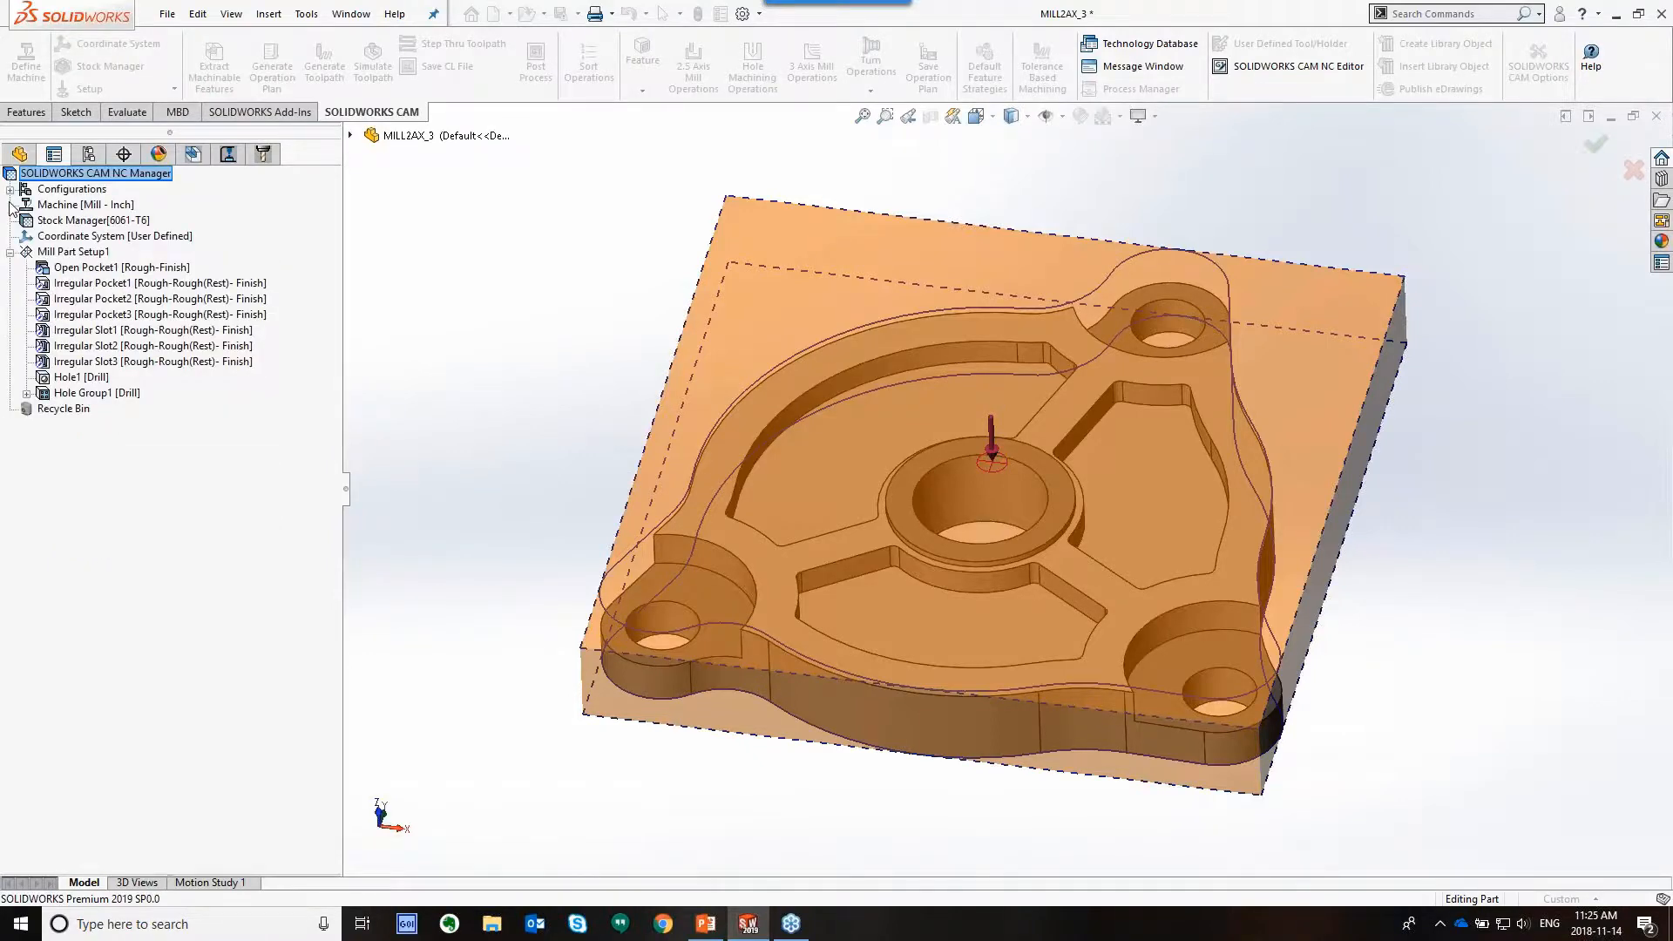
- Generate the operation plan for the perimeter open pocket feature only
left_click(101, 409)
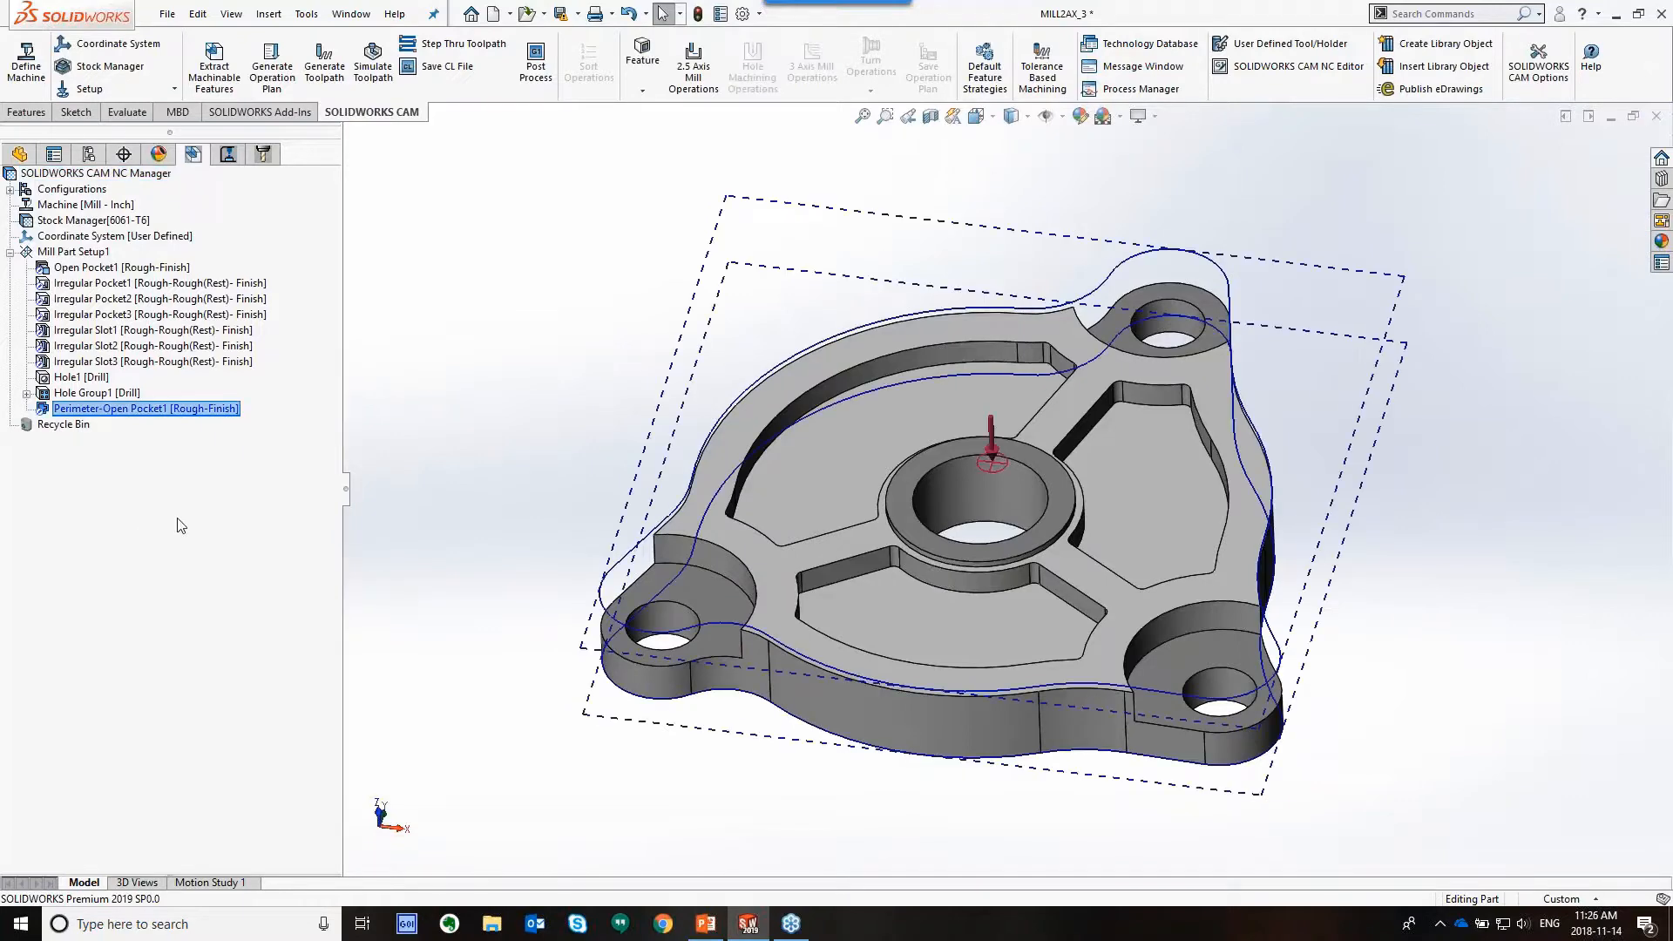
right_click(118, 415)
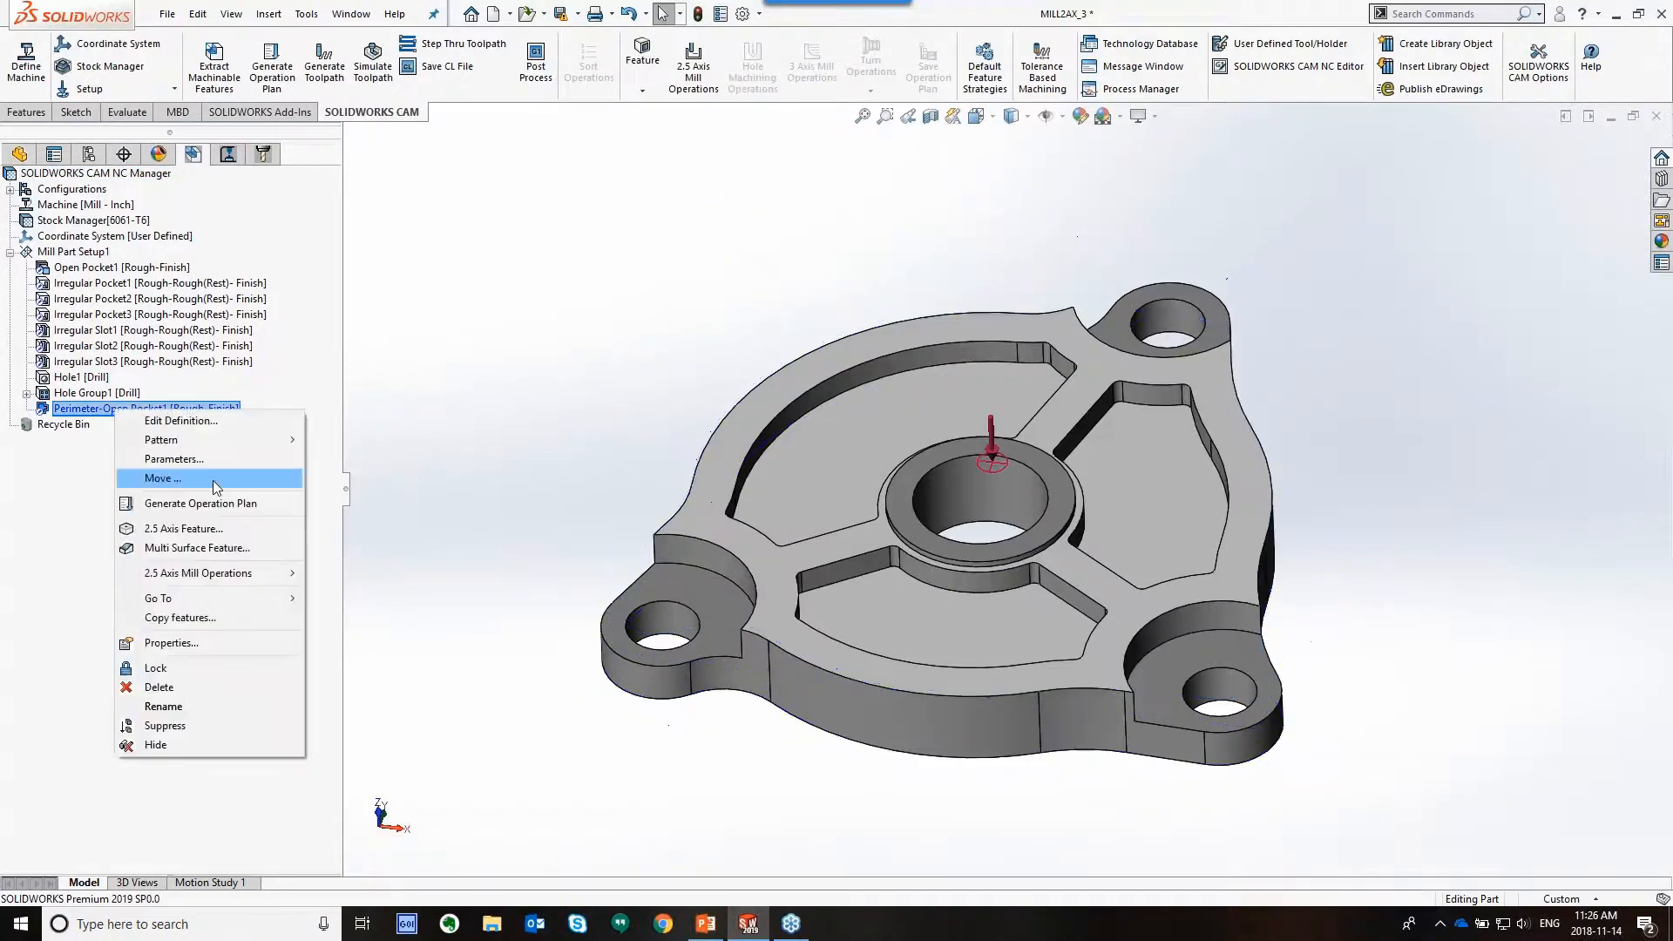
left_click(202, 503)
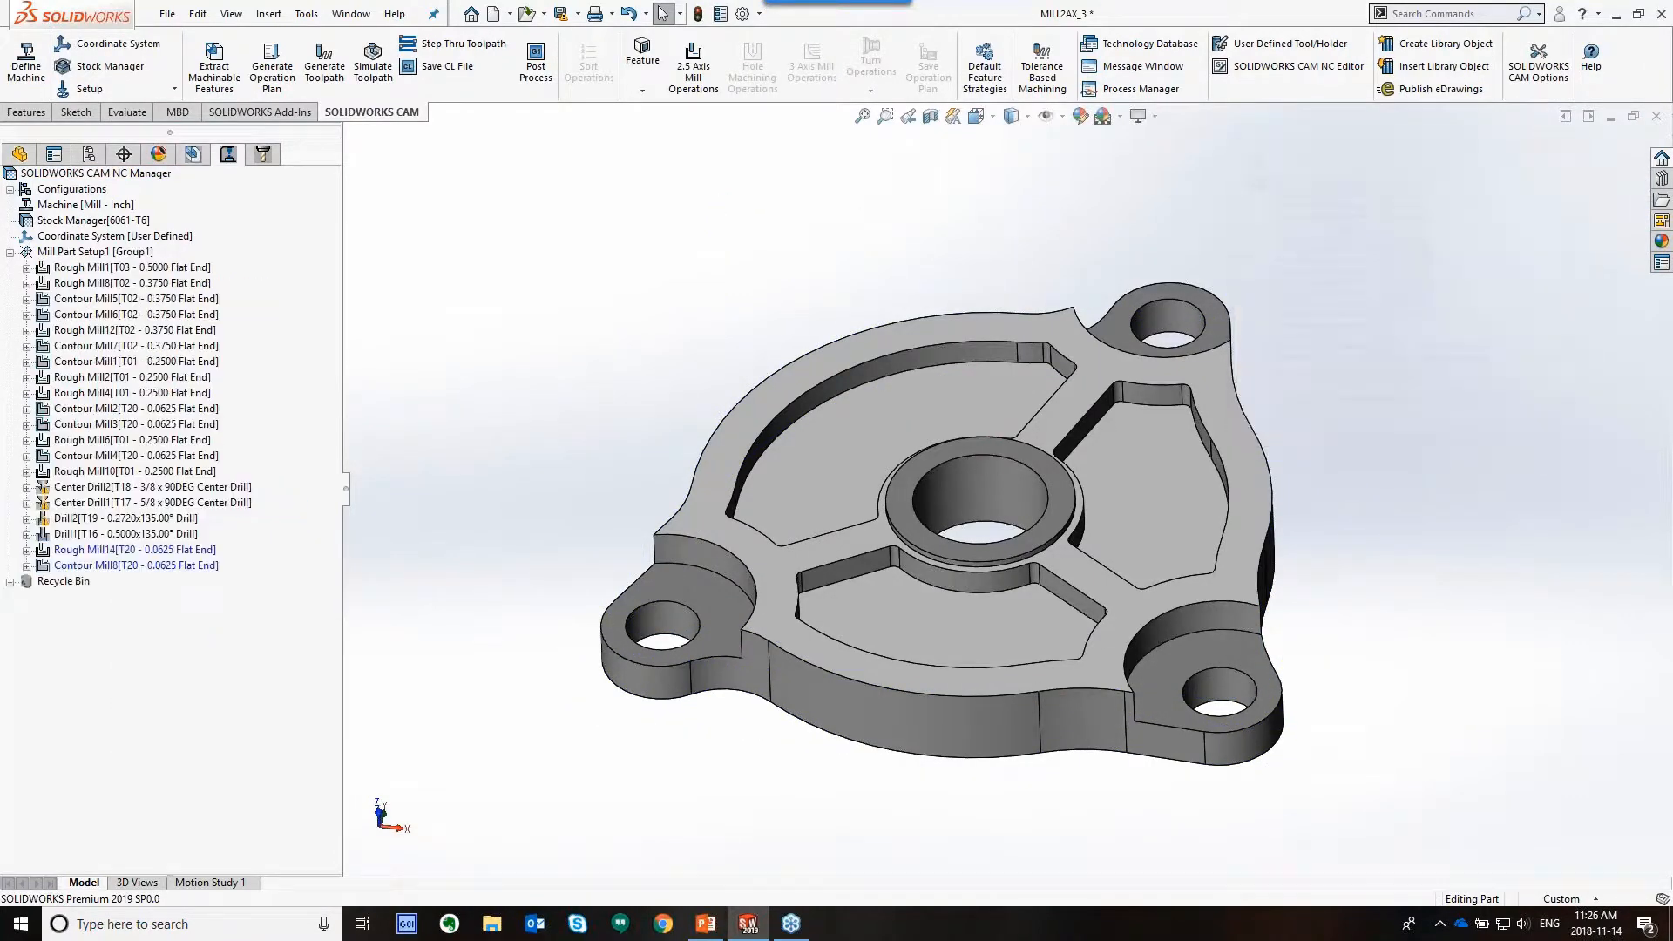
- Reassign the perimeter operations Rough Mill14 and Contour Mill8 from T20 to the T03 0.5000 flat end mill
left_click(103, 550)
left_click(131, 566, "shift")
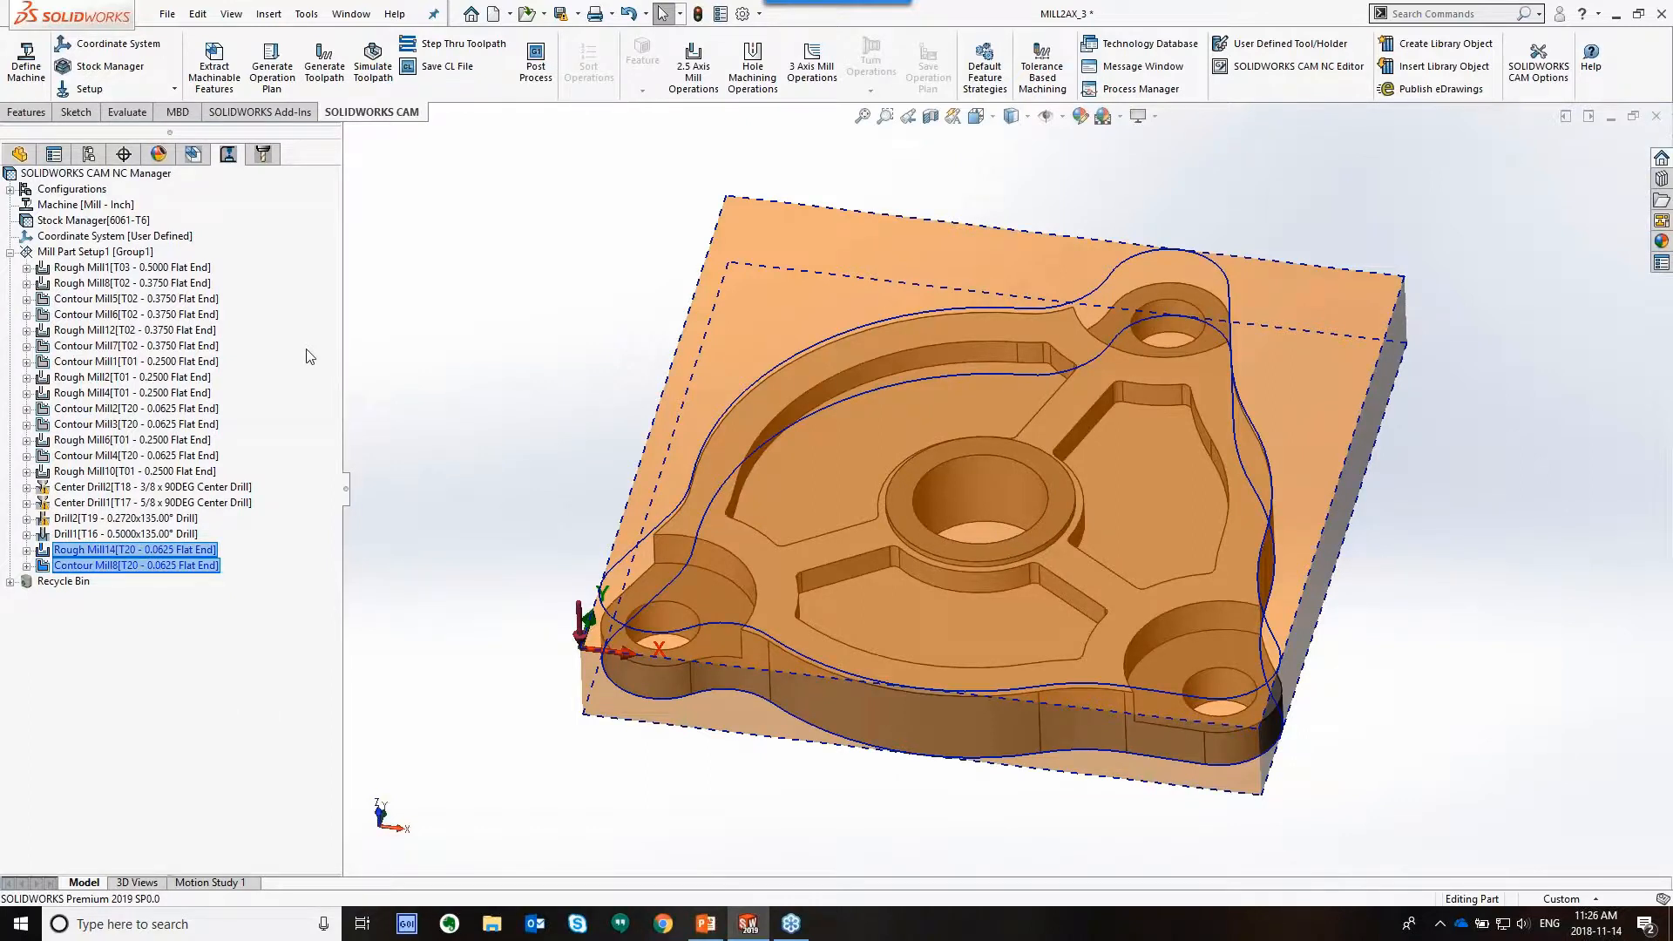
left_click(264, 154)
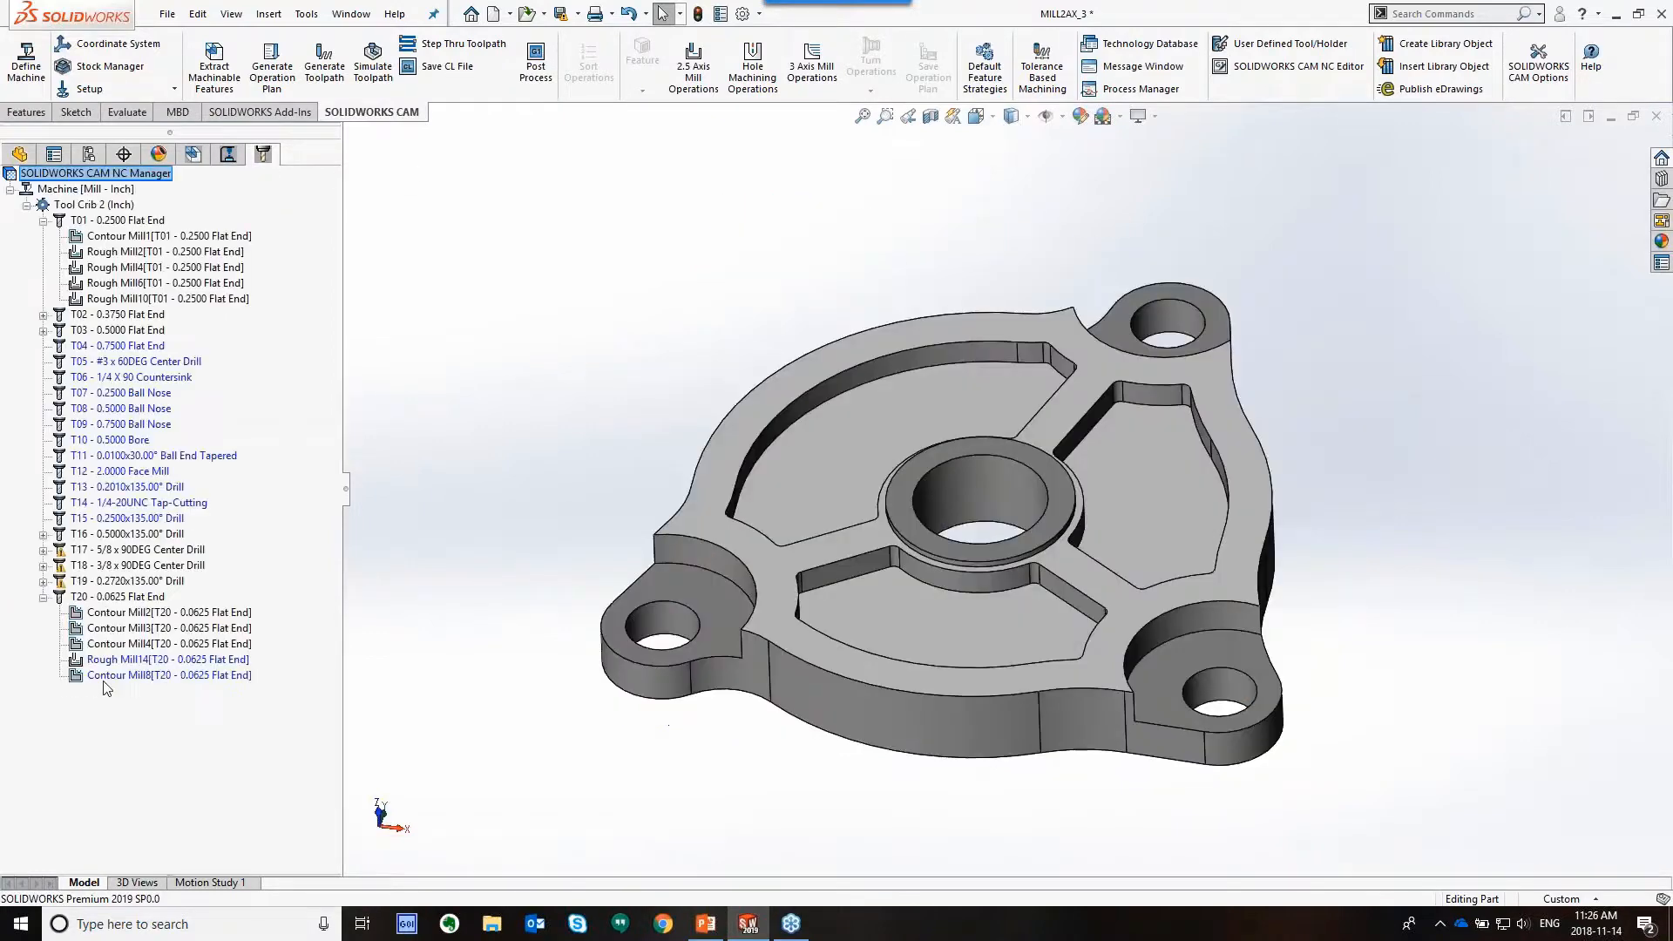
left_click(109, 662)
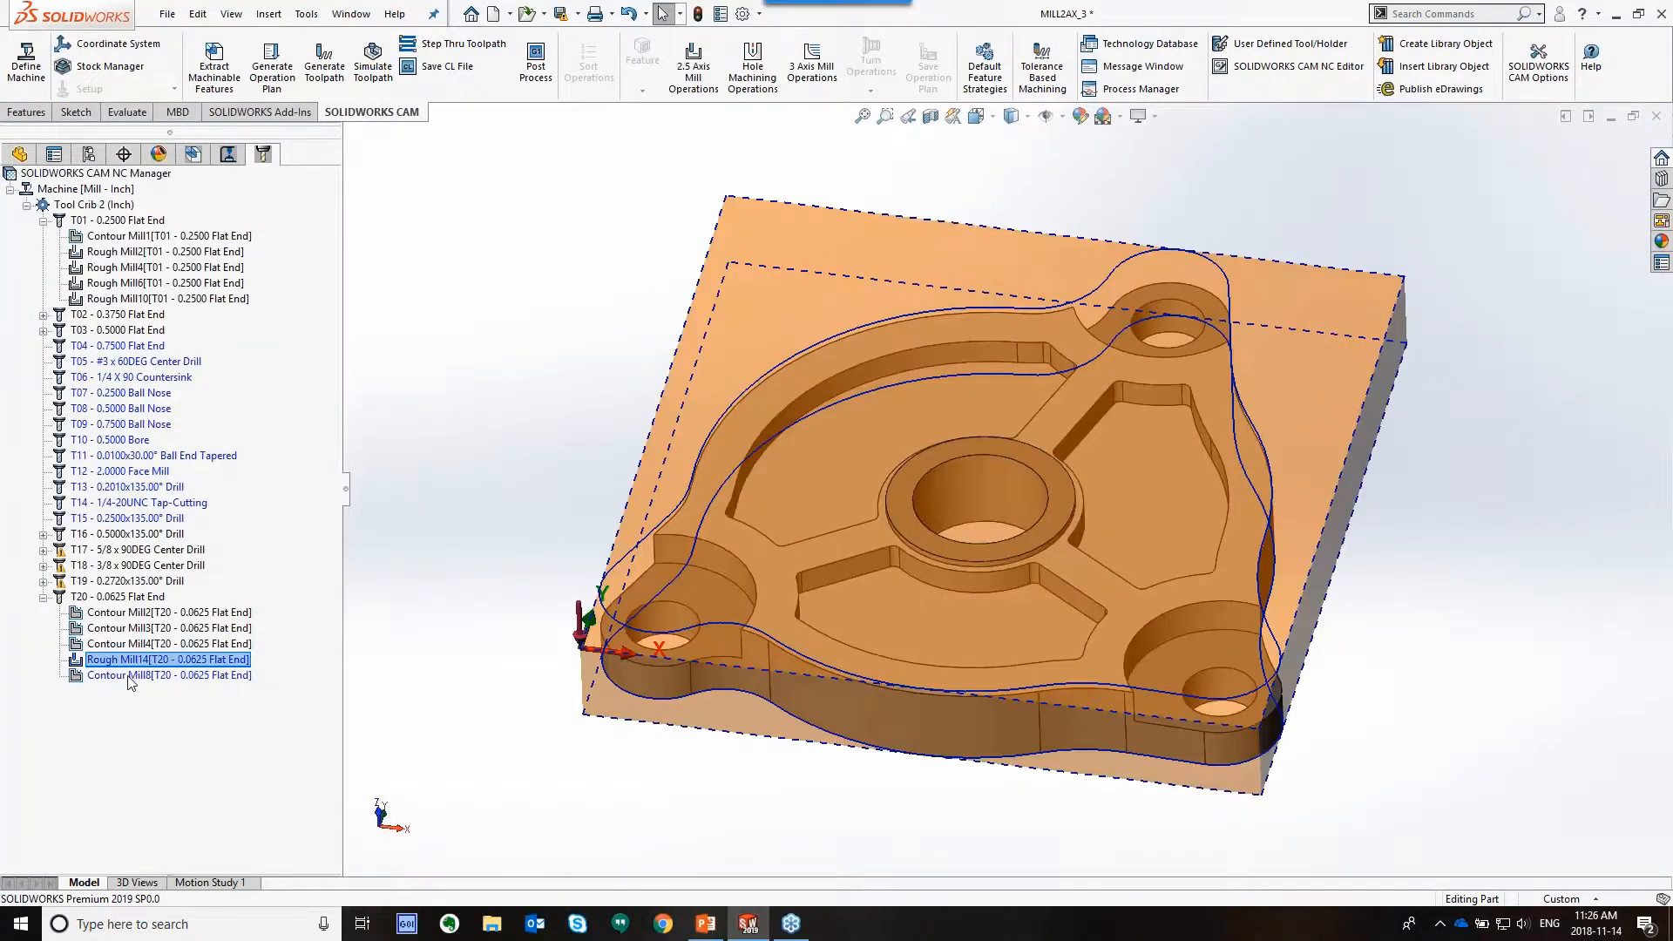
left_click(114, 677, "ctrl")
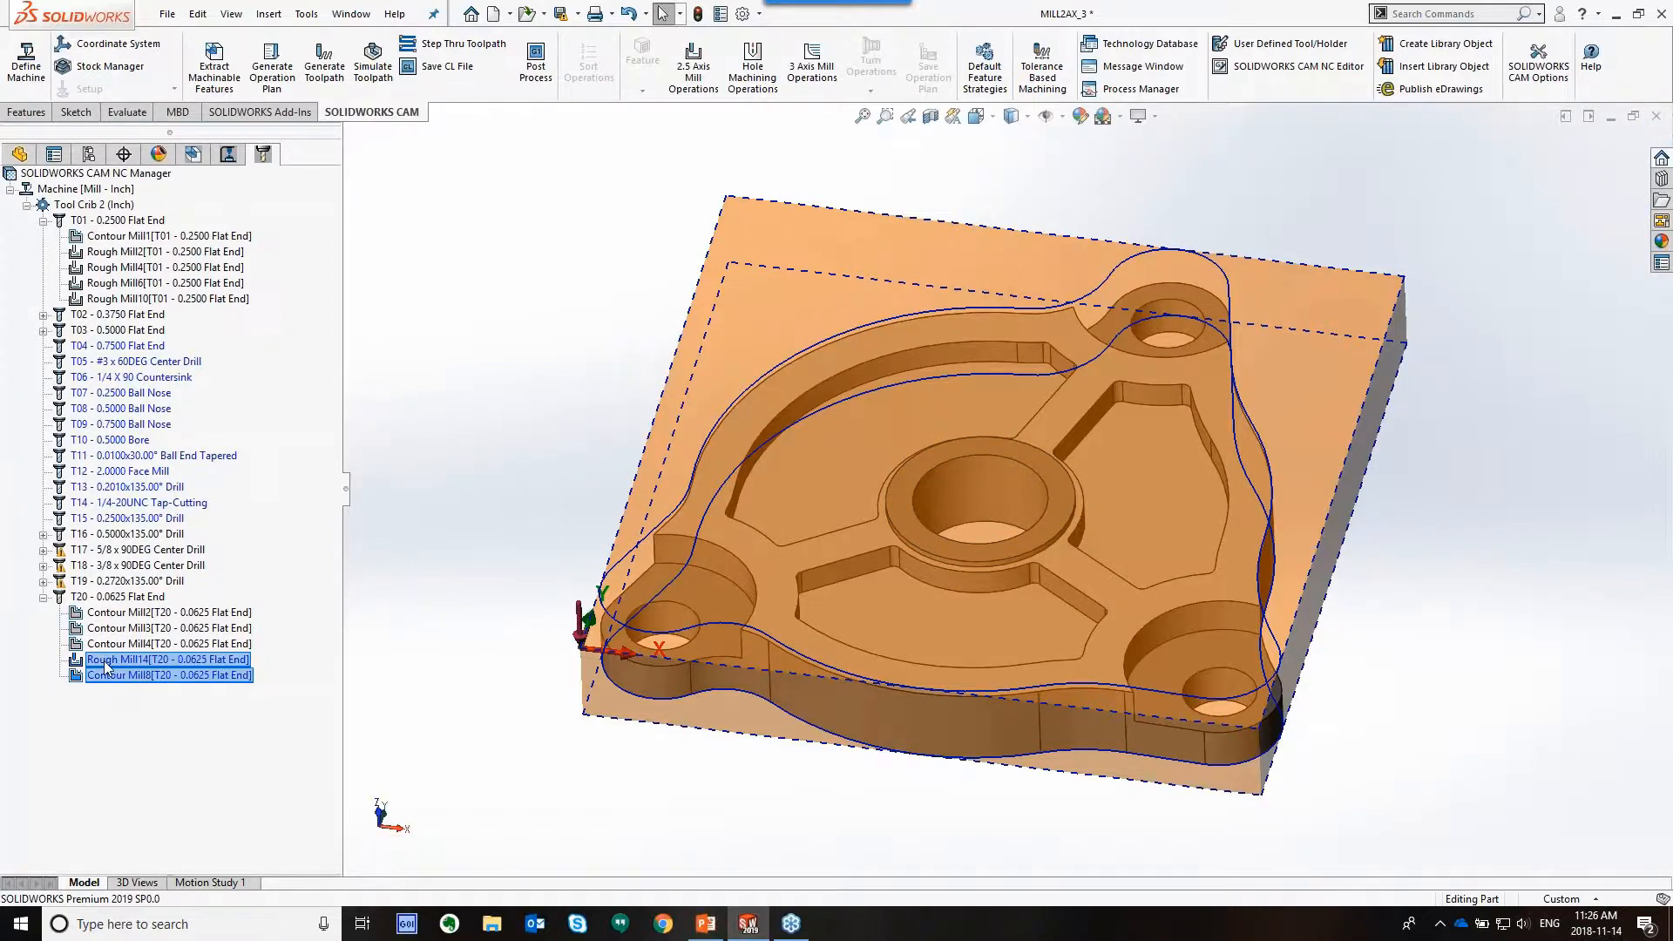
left_click(157, 328)
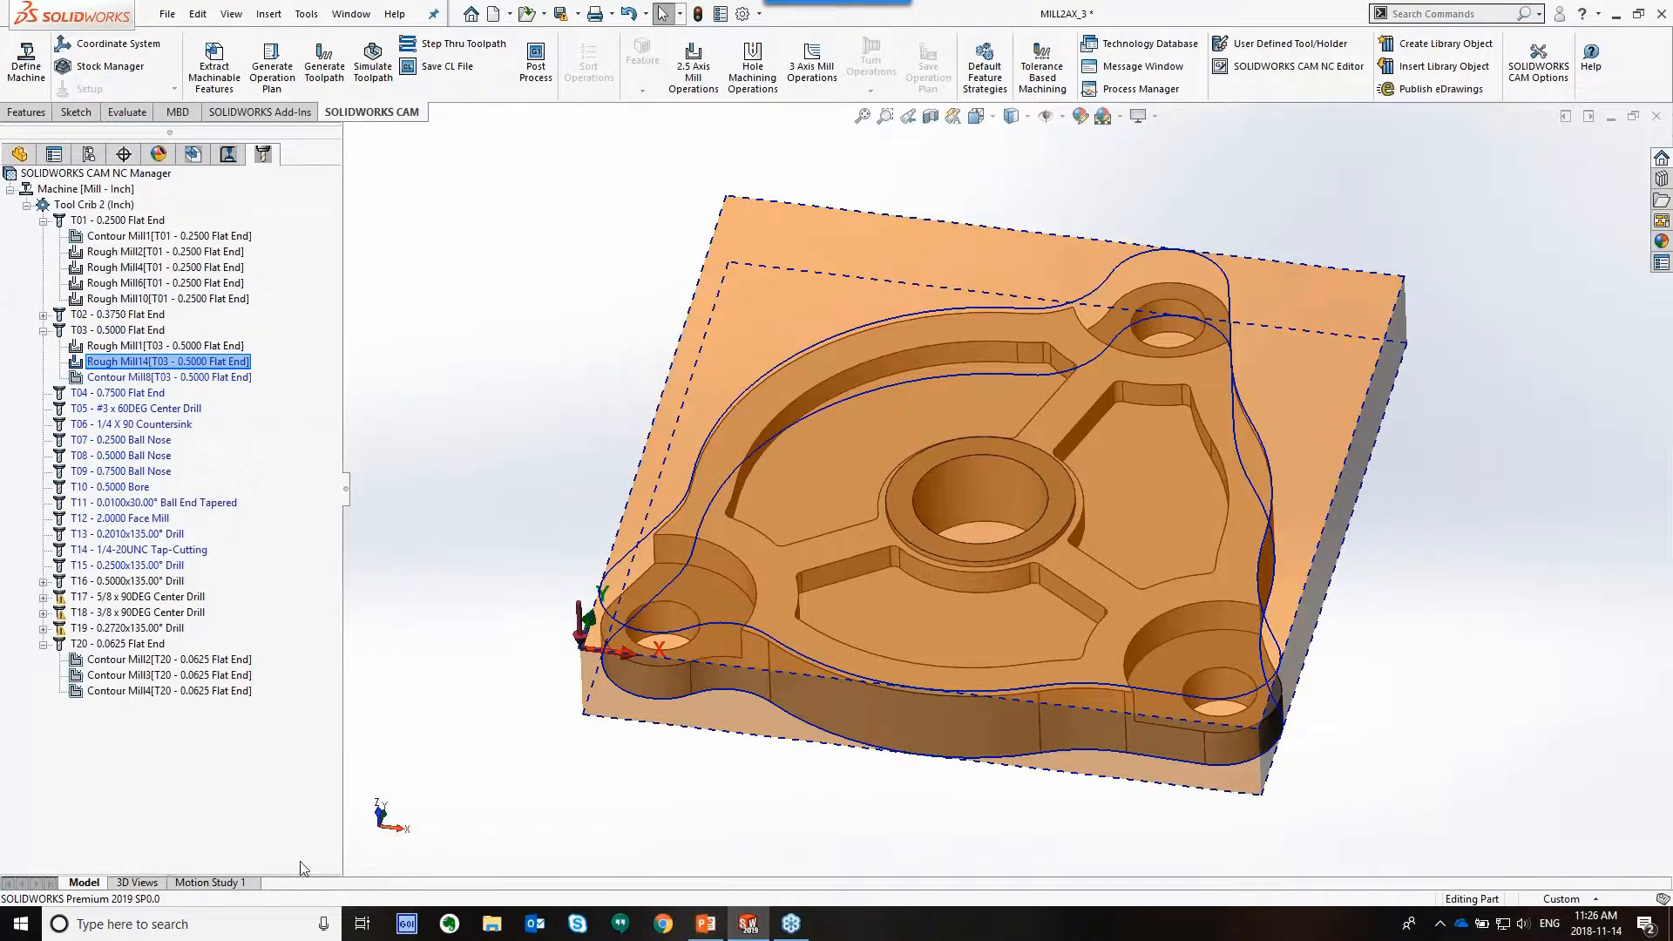
- Generate the toolpaths for all operations and inspect the perimeter toolpaths of Rough Mill14 and Contour Mill8
left_click(230, 156)
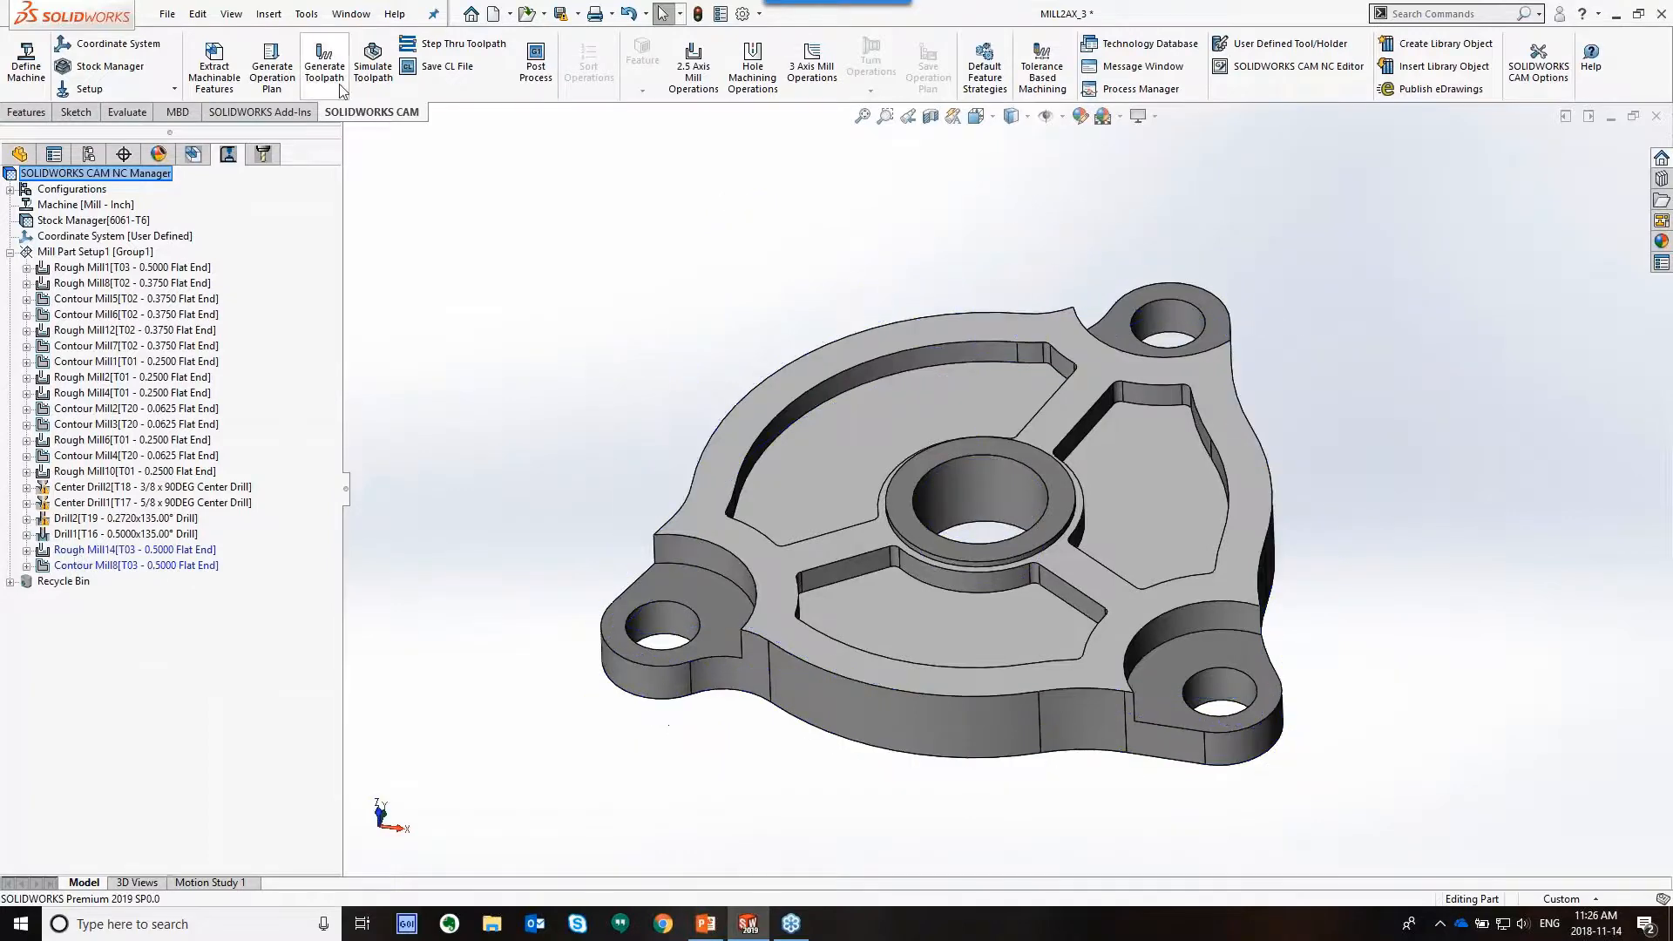
left_click(324, 66)
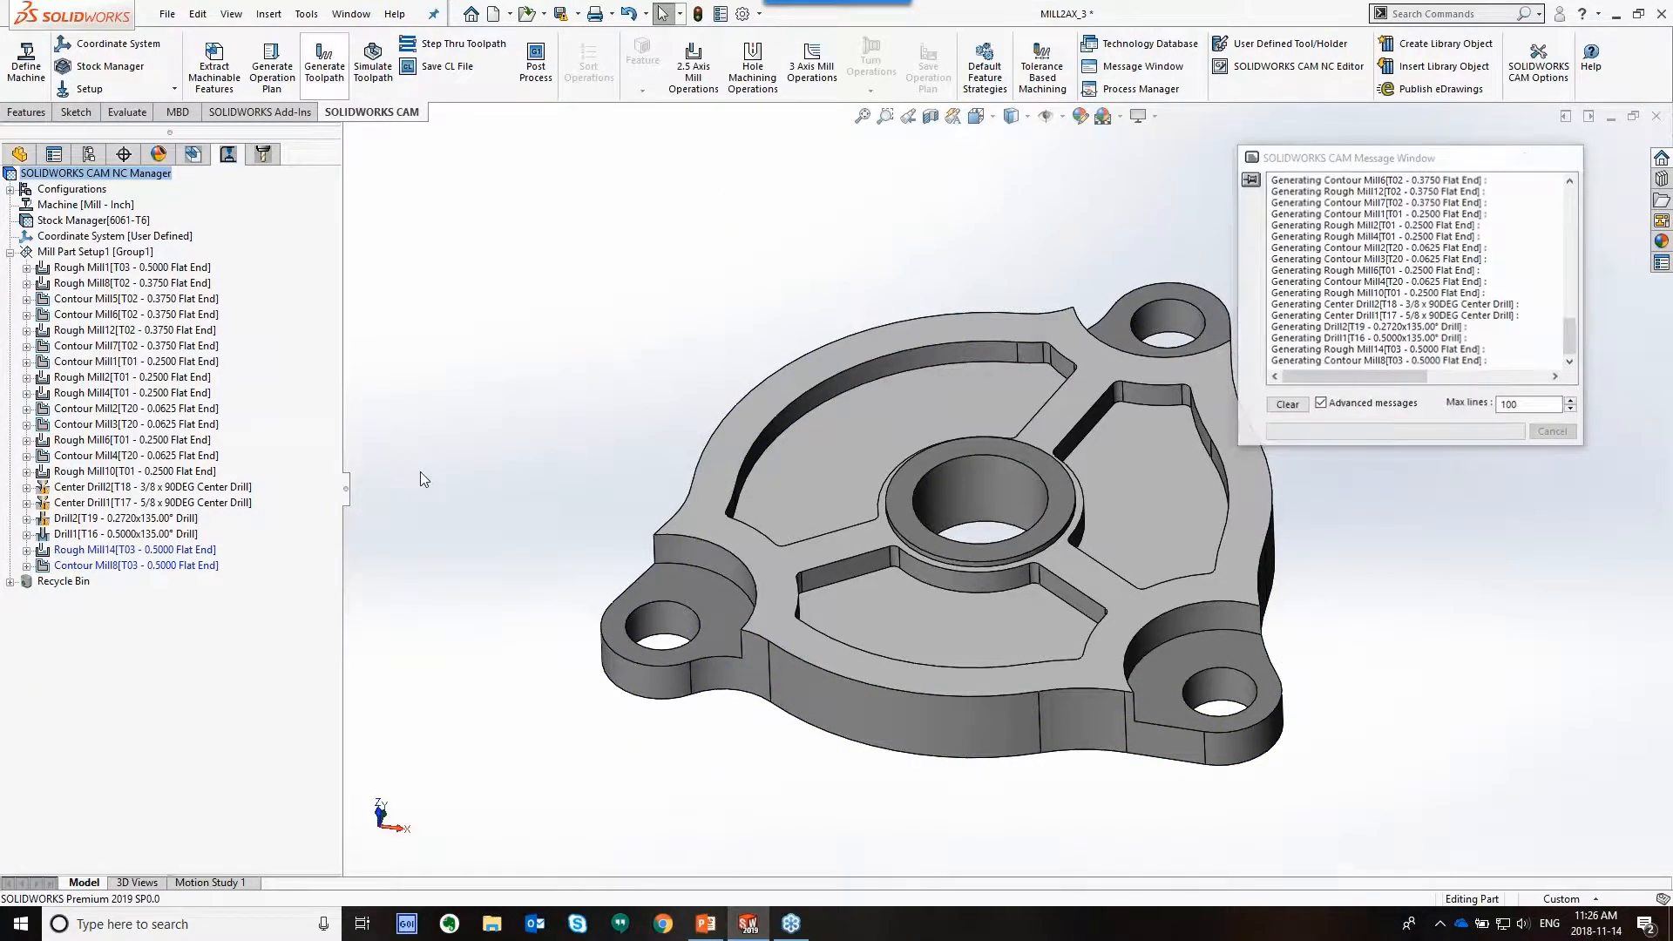
left_click(171, 564)
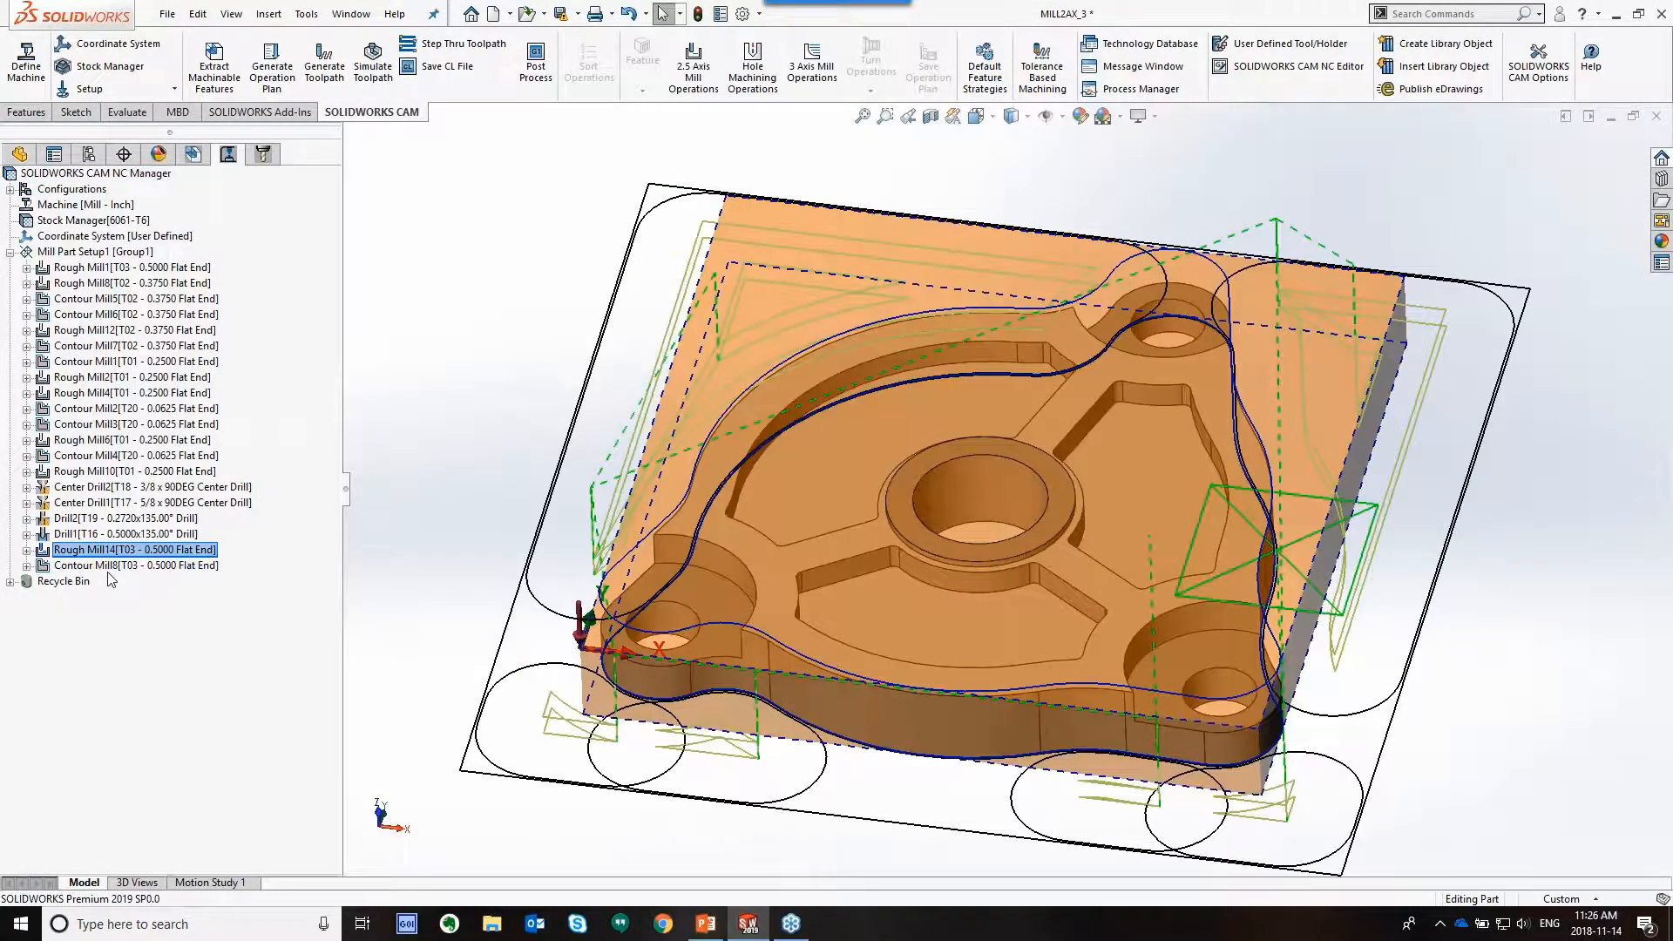
middle_click_drag(496, 399, 401, 449)
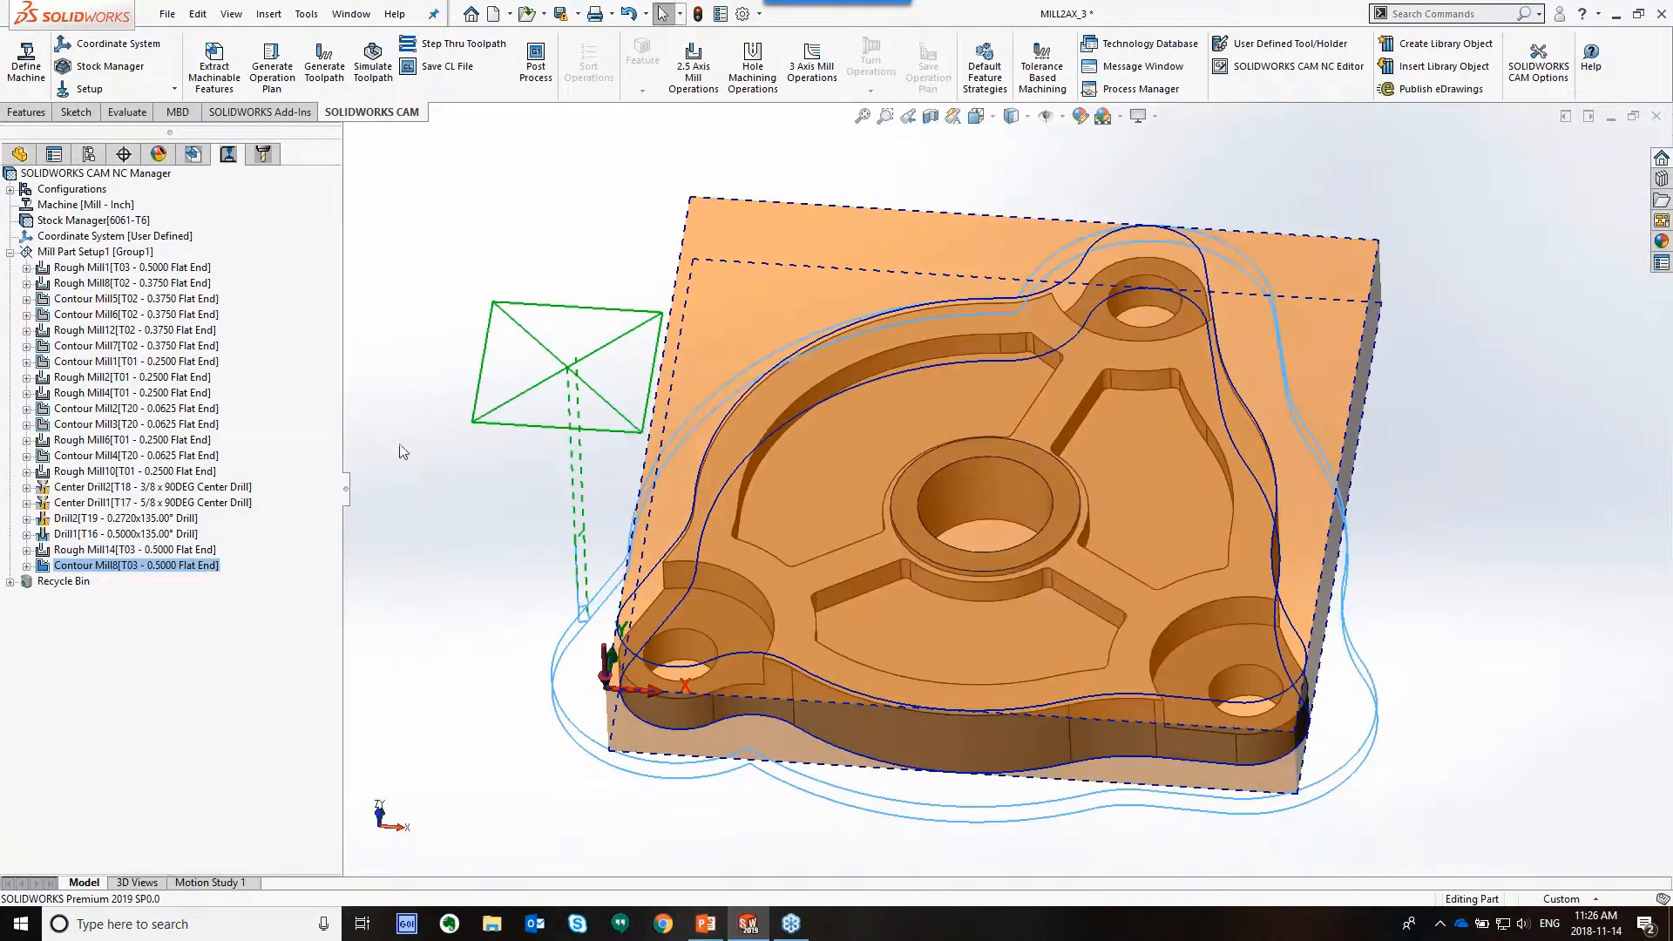
- Simulate all toolpaths through to the end, adjusting the playback speed along the way
left_click(373, 70)
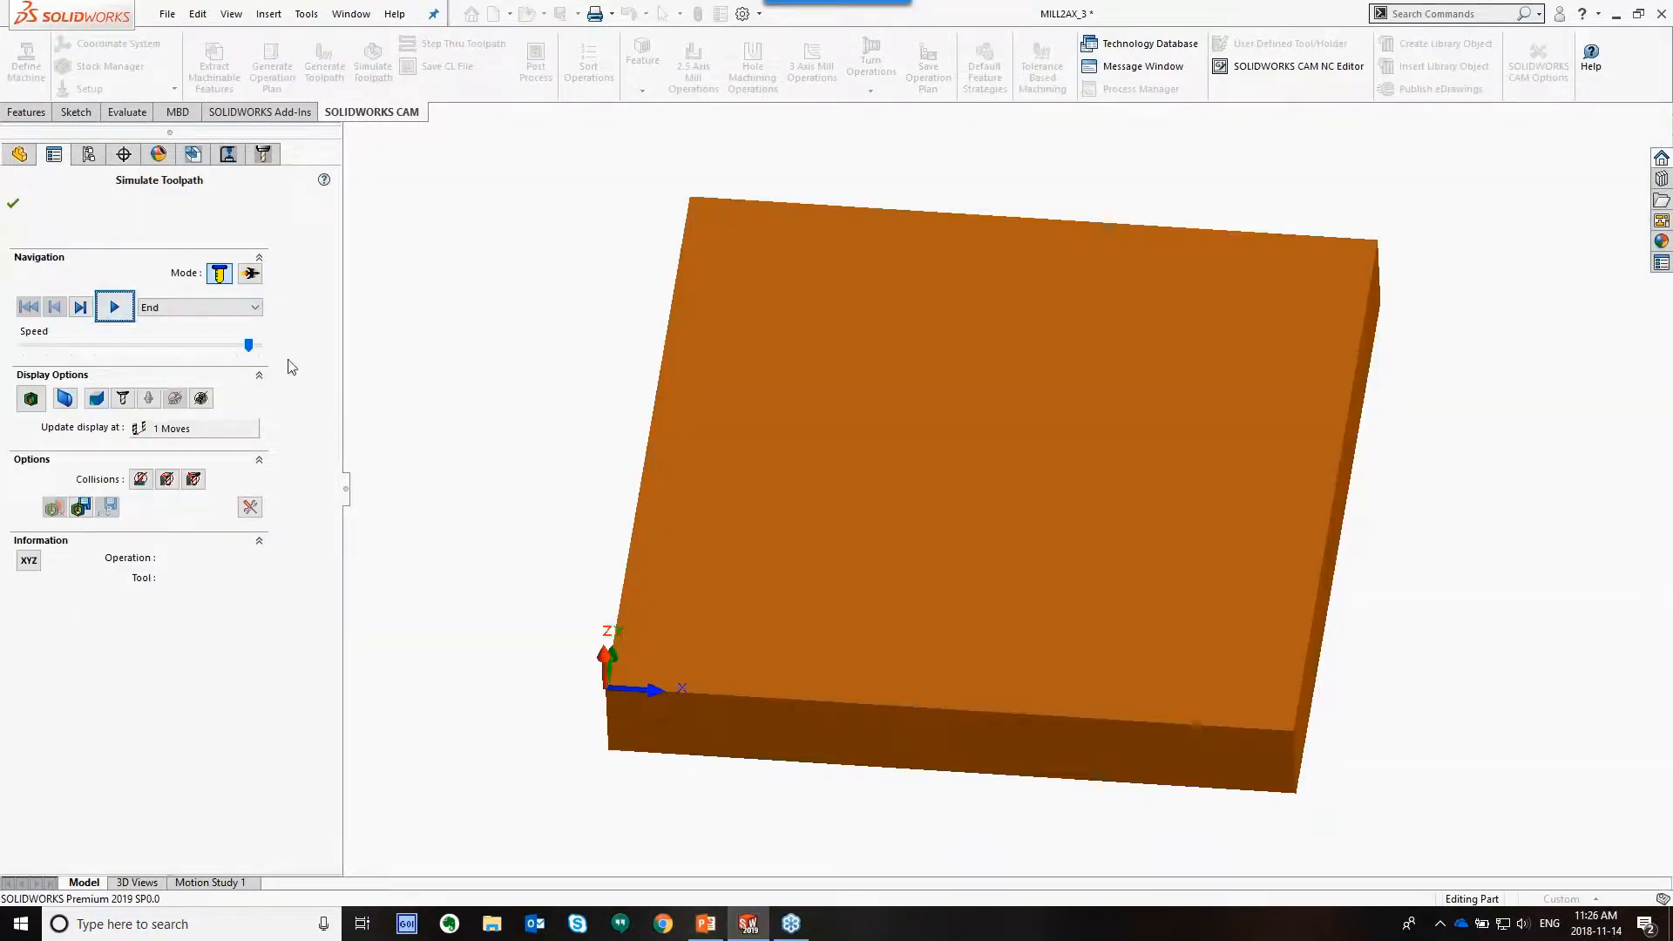
left_click_drag(249, 345, 236, 346)
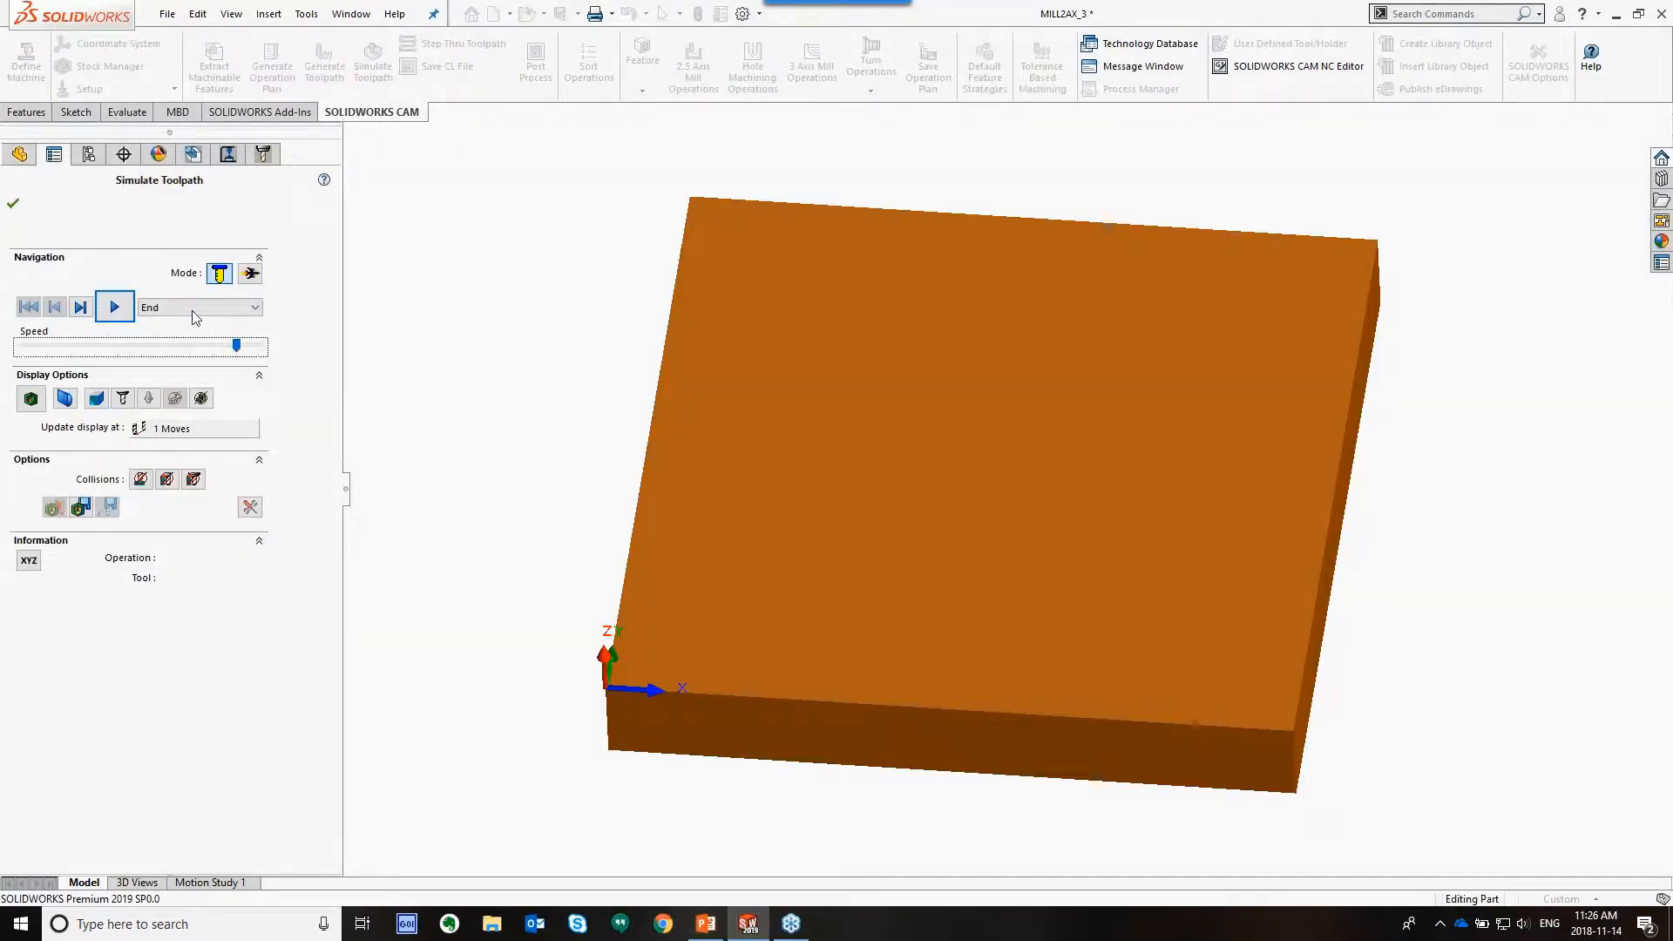
left_click(114, 306)
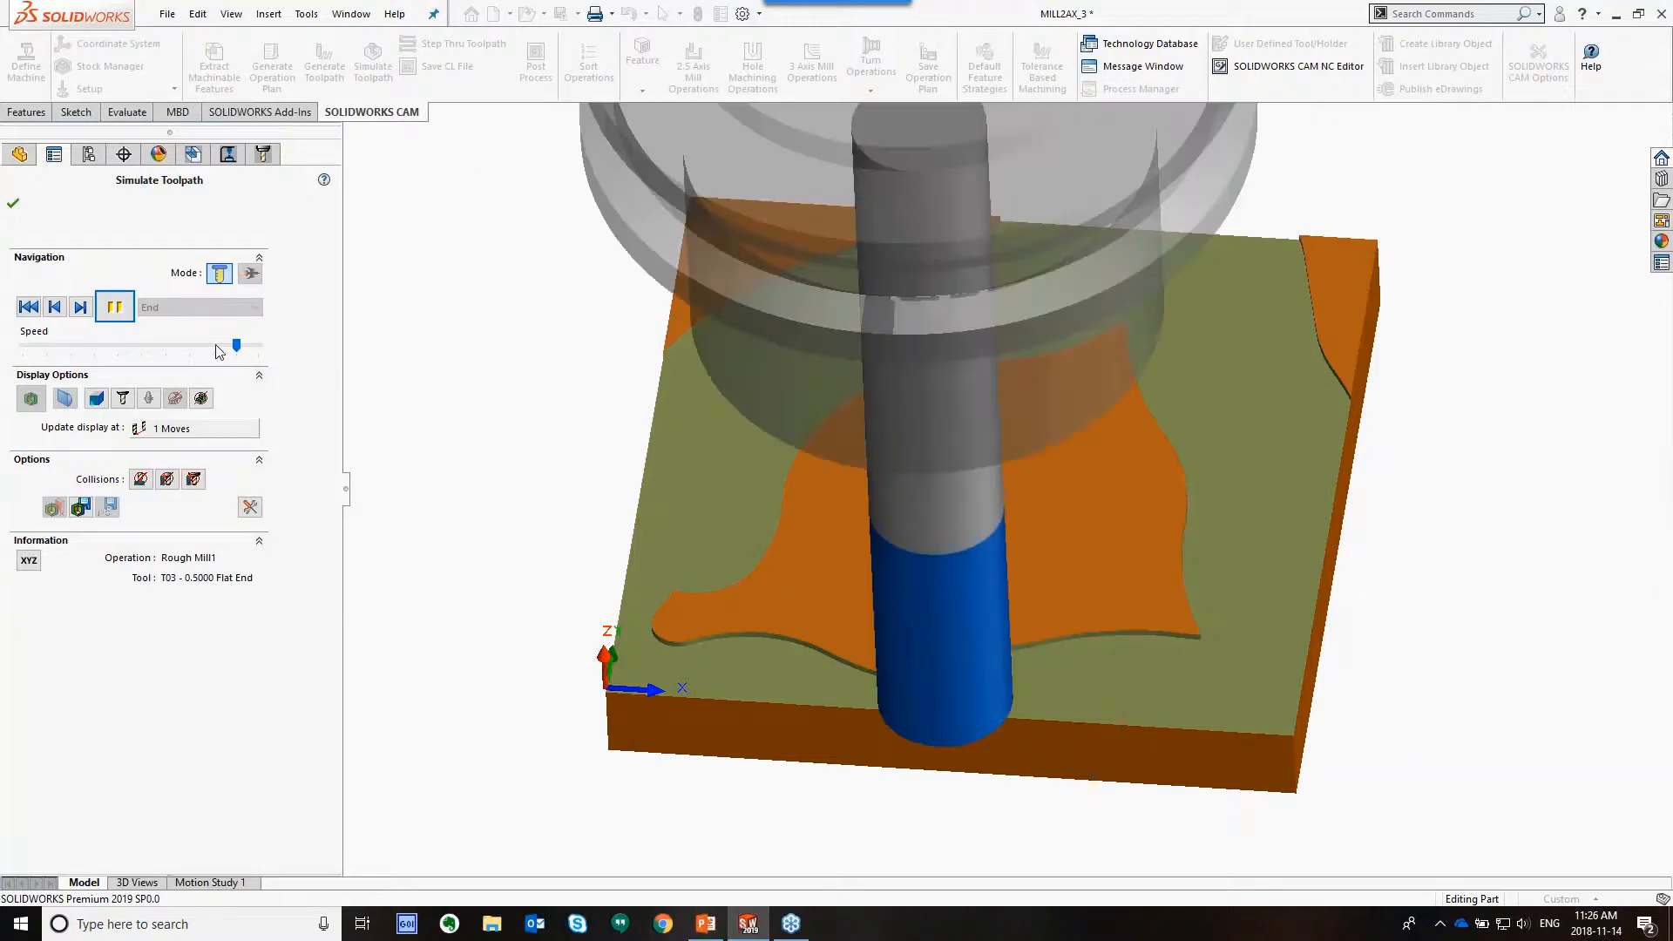
left_click_drag(239, 345, 249, 348)
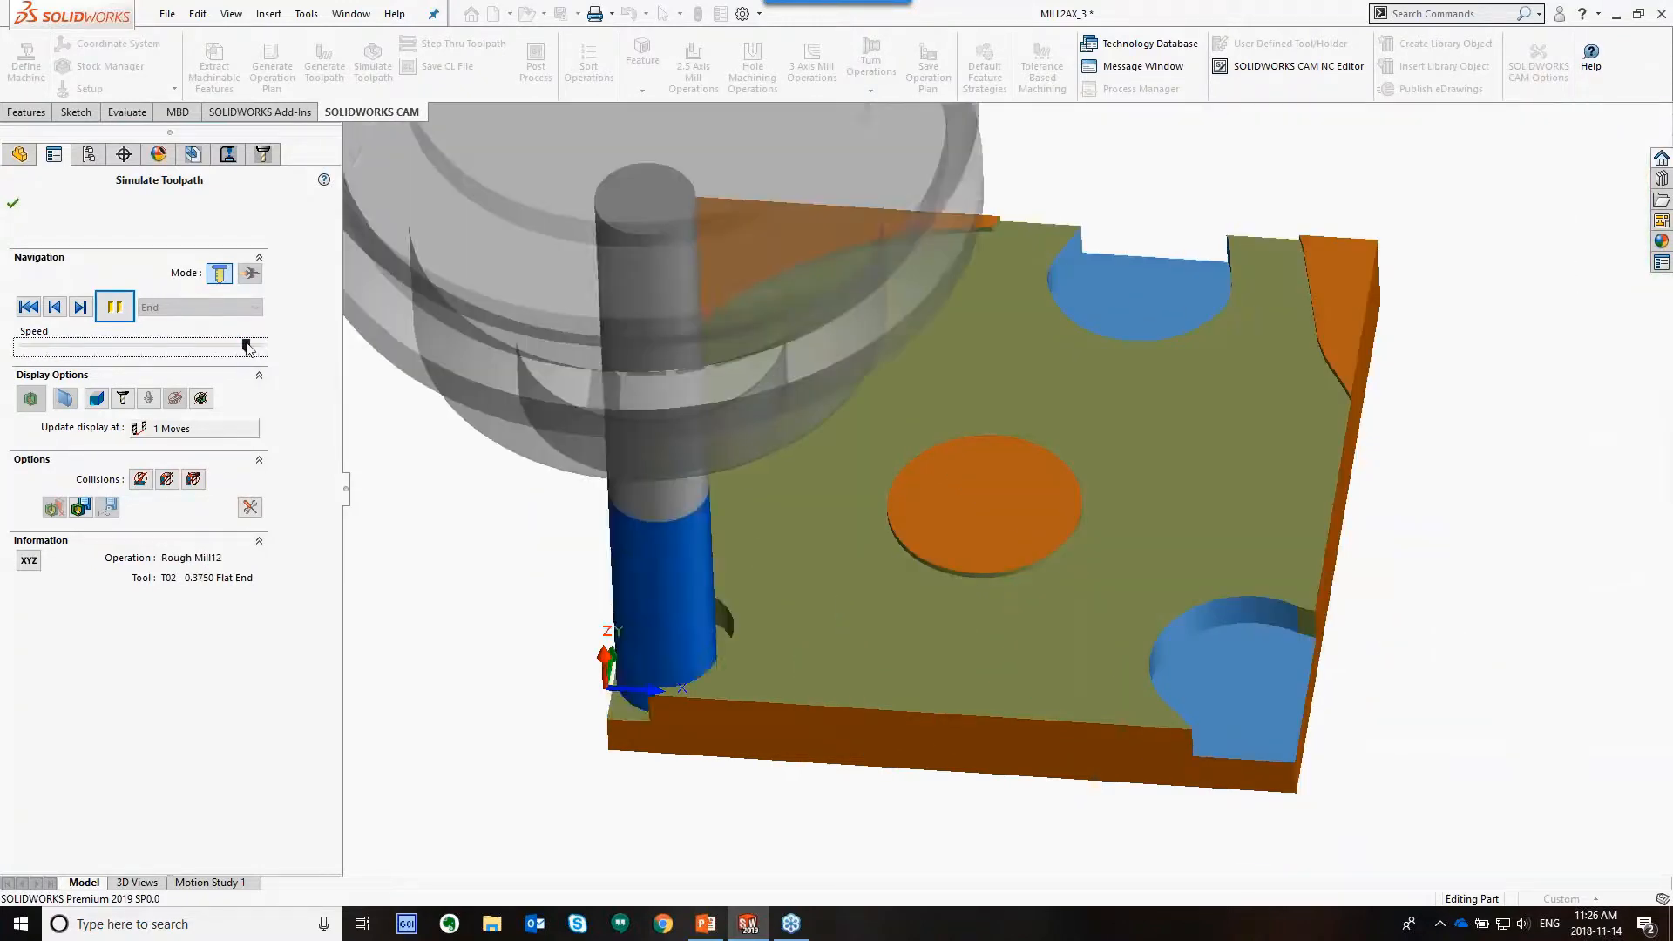
left_click_drag(246, 348, 256, 348)
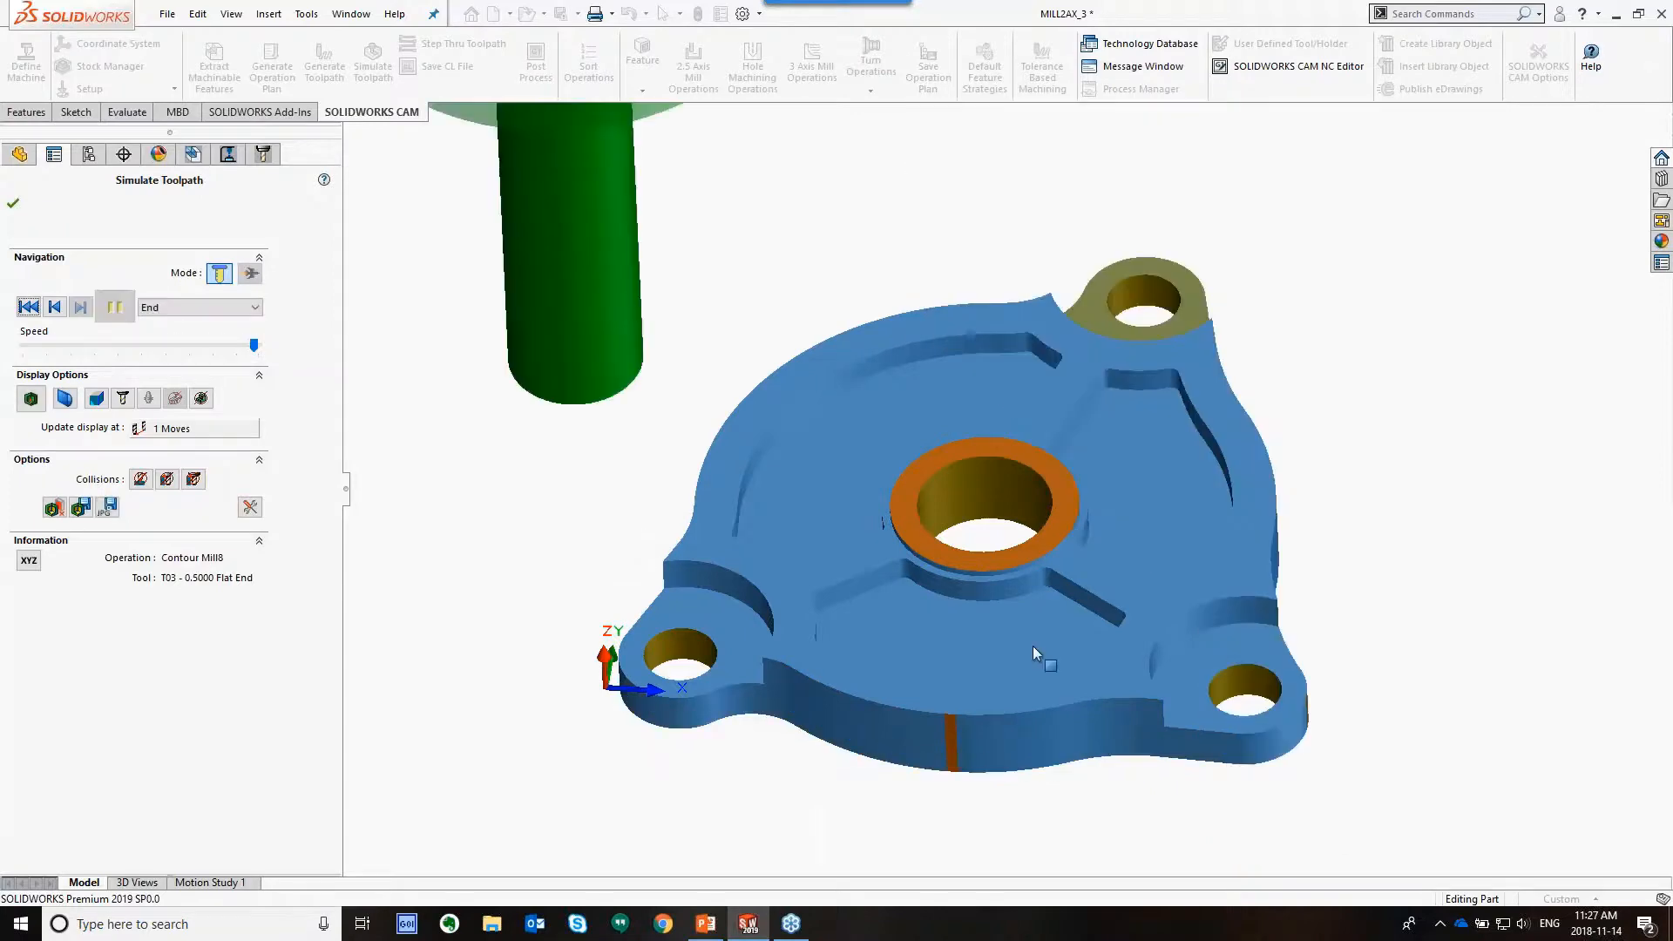
- Compare the simulated machined part with the design model by colour-coded deviation, and close the simulation
mouse_move(782, 443)
middle_mouse_down()
mouse_move(782, 488)
mouse_move(782, 454)
middle_mouse_up()
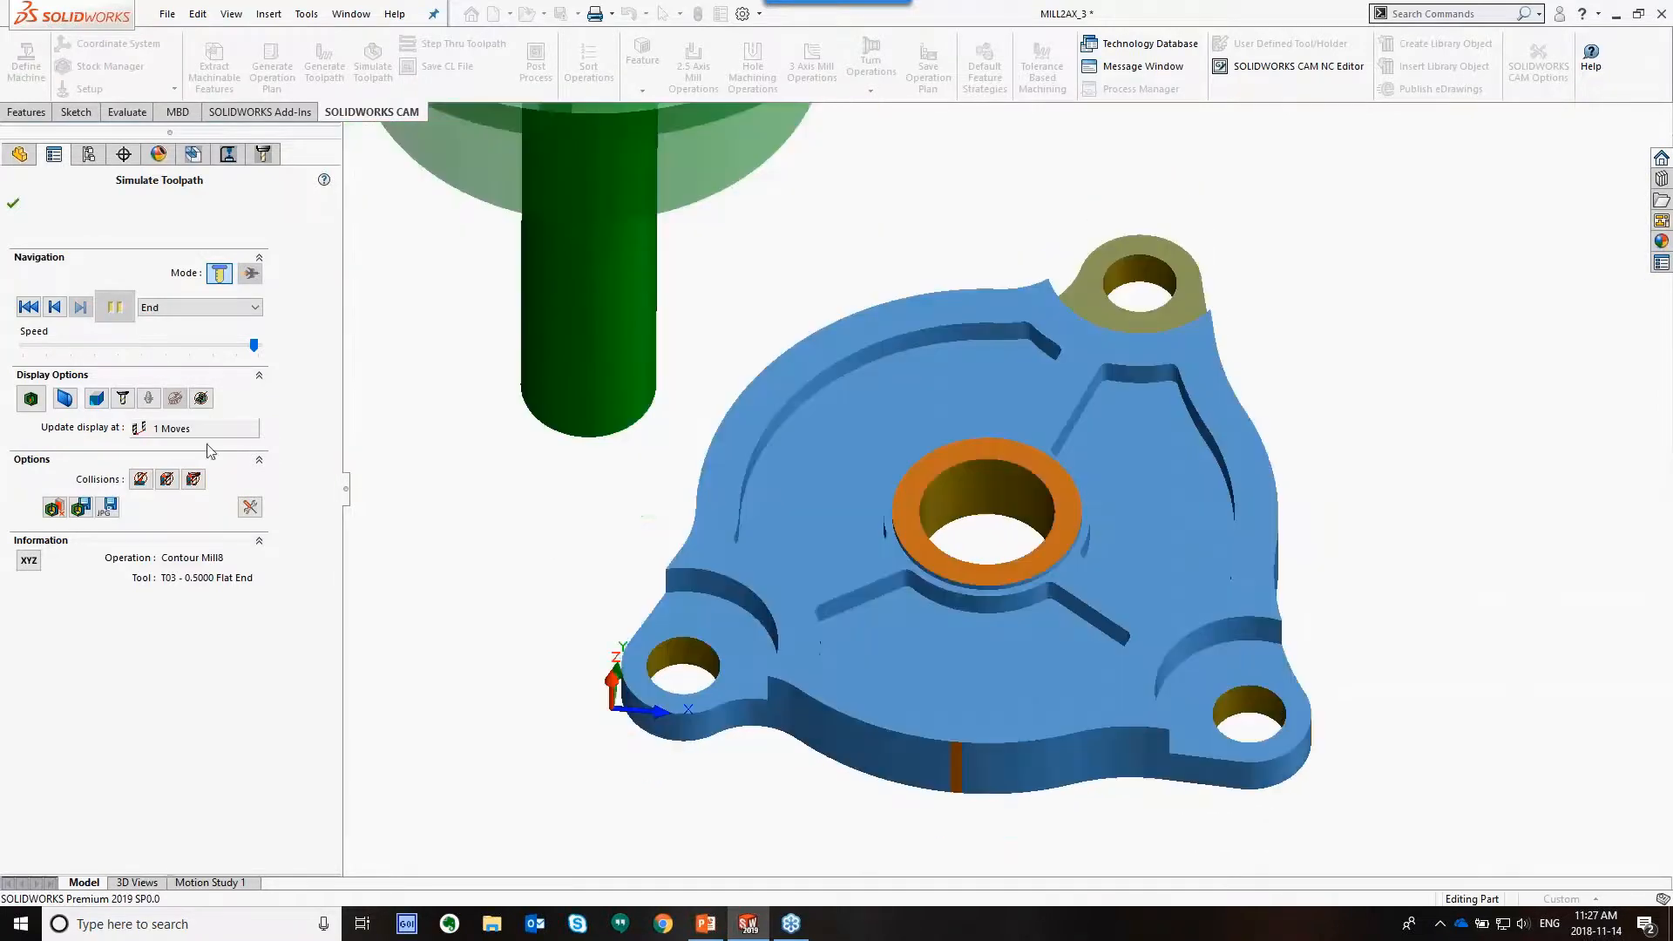
left_click(31, 399)
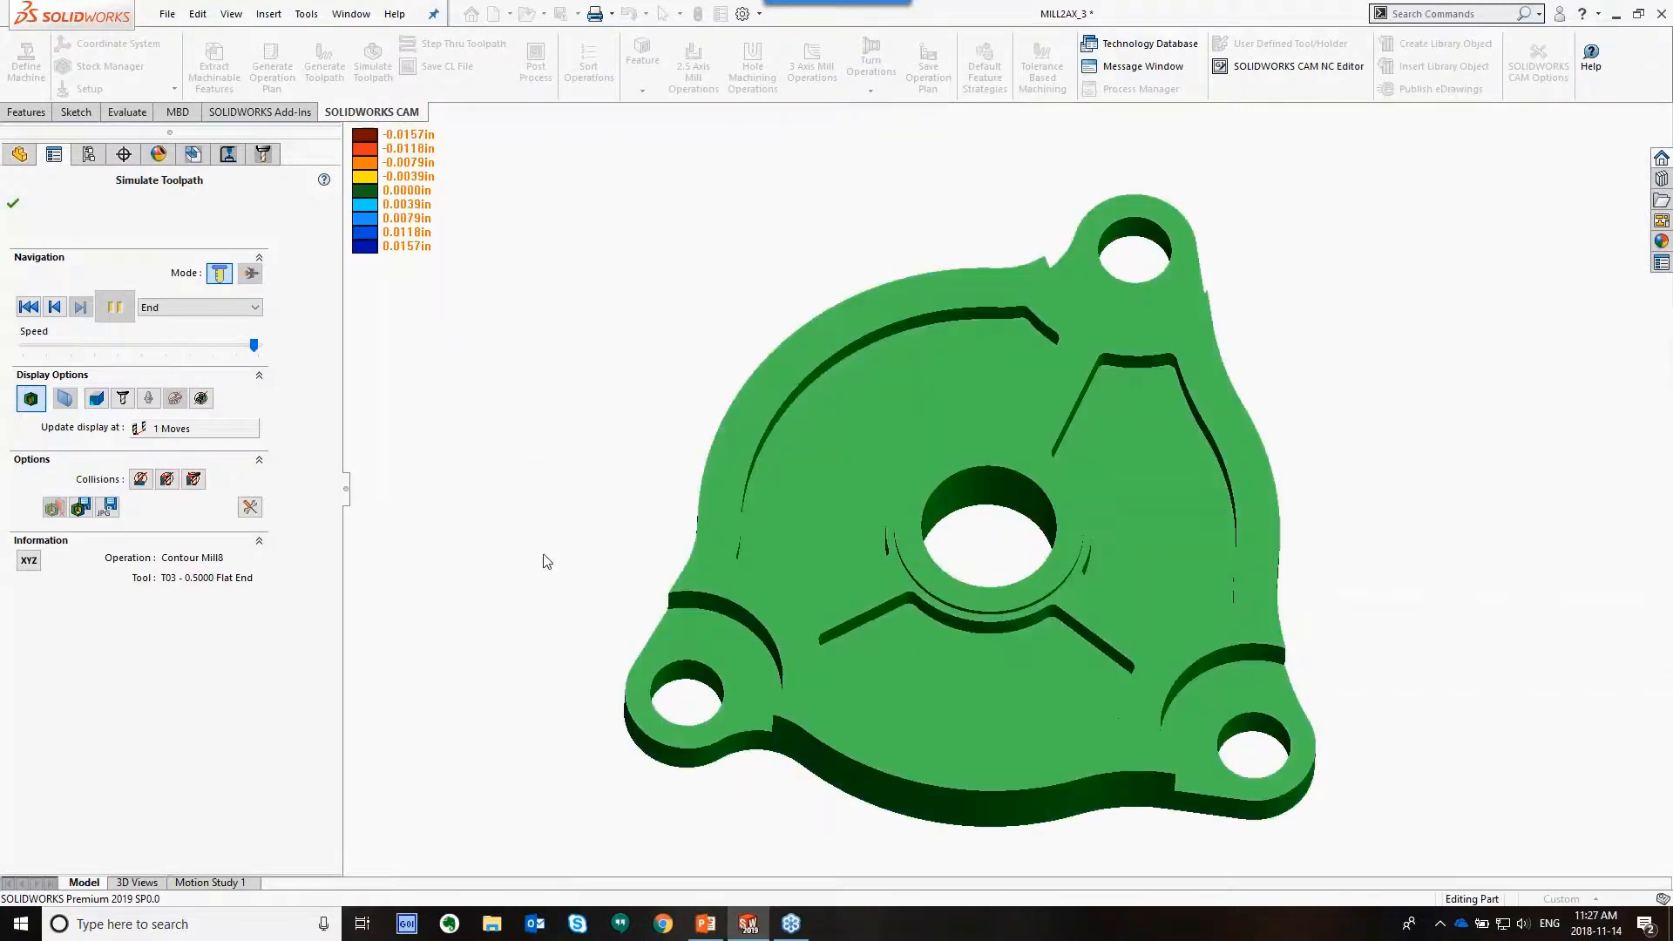
middle_click_drag(562, 697, 555, 641)
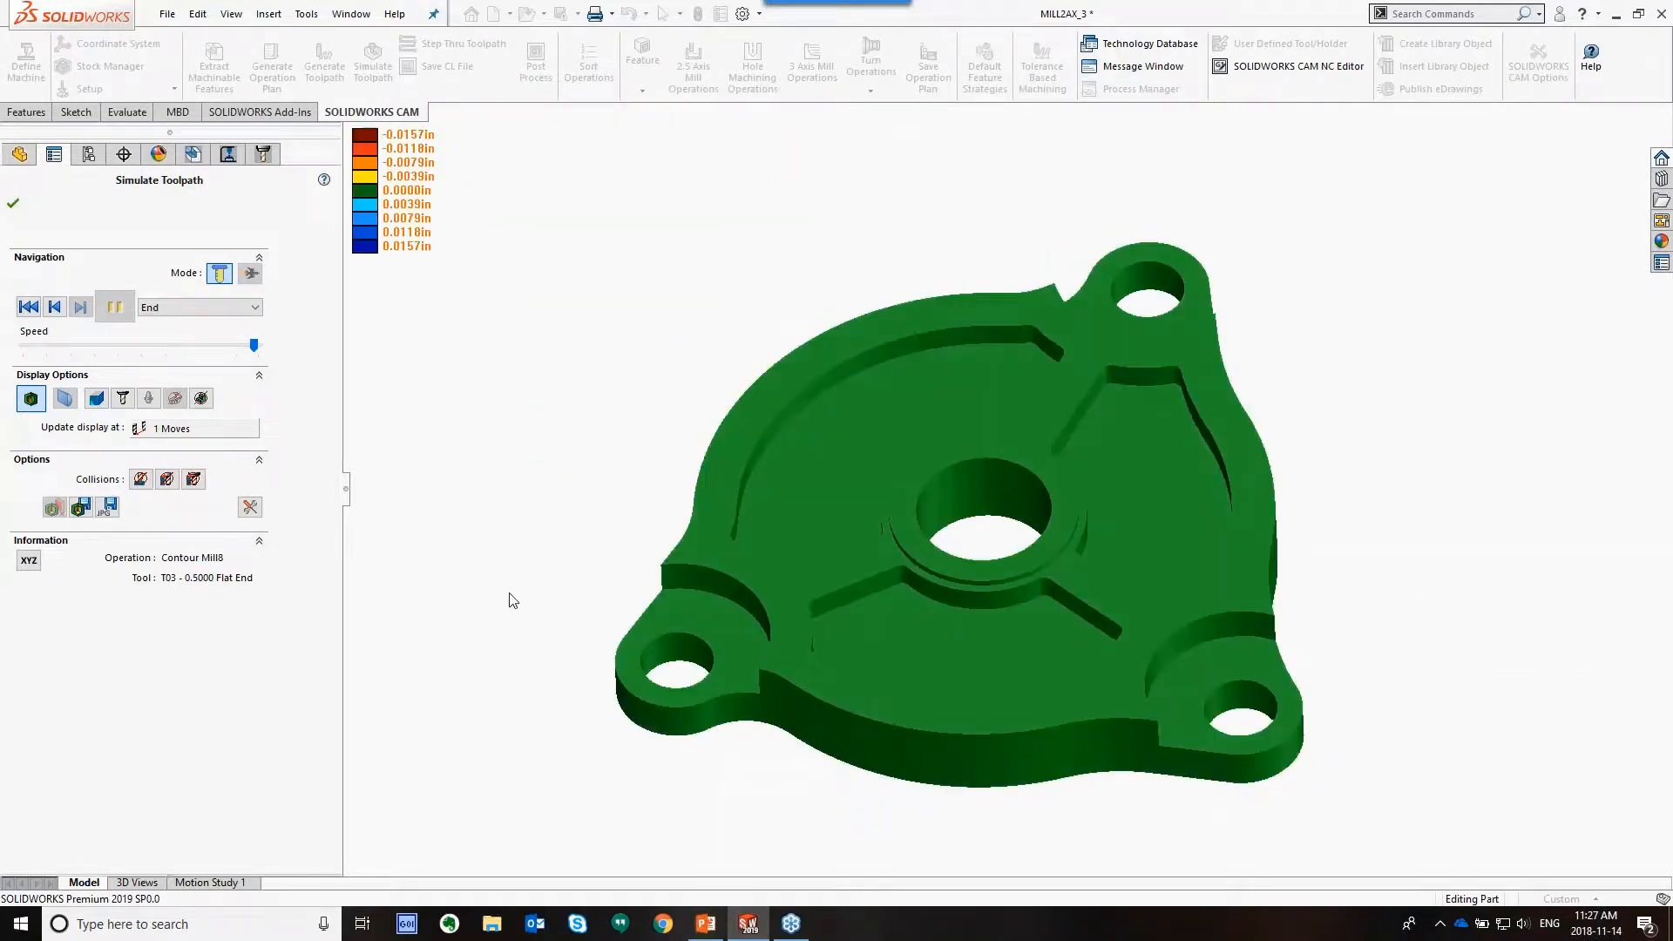
left_click(13, 203)
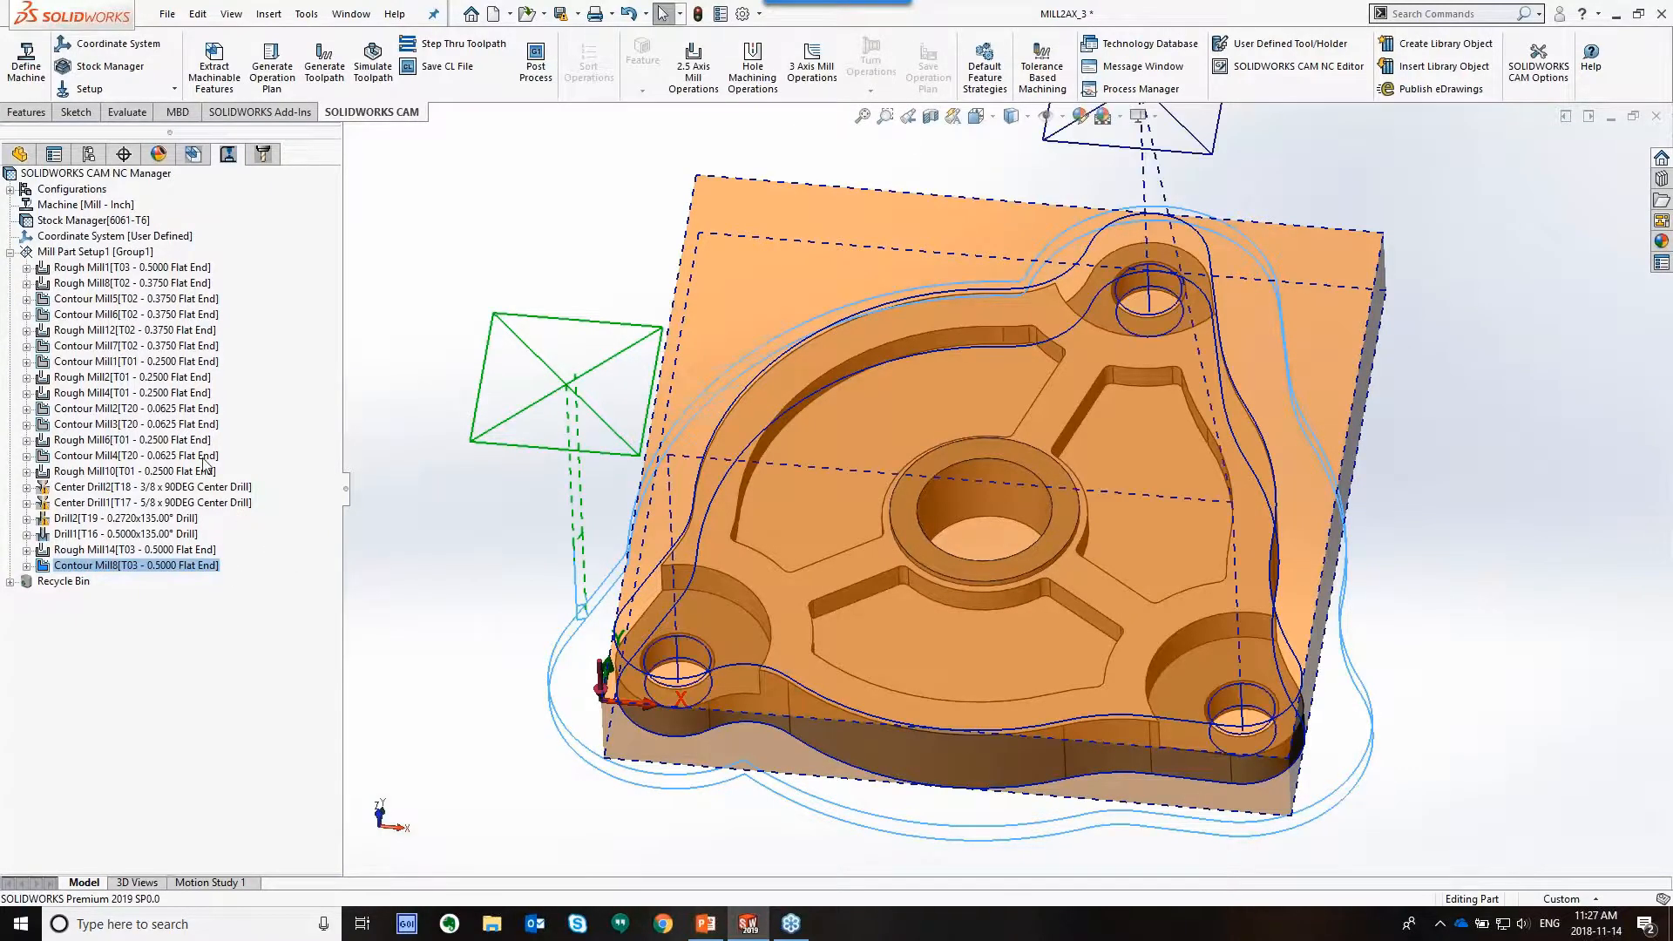
- Review Rough Mill12's operation parameters for tool, roughing, NC planes, entry methods and machining time, leaving them unchanged
left_click(107, 331)
right_click(107, 331)
left_click(162, 339)
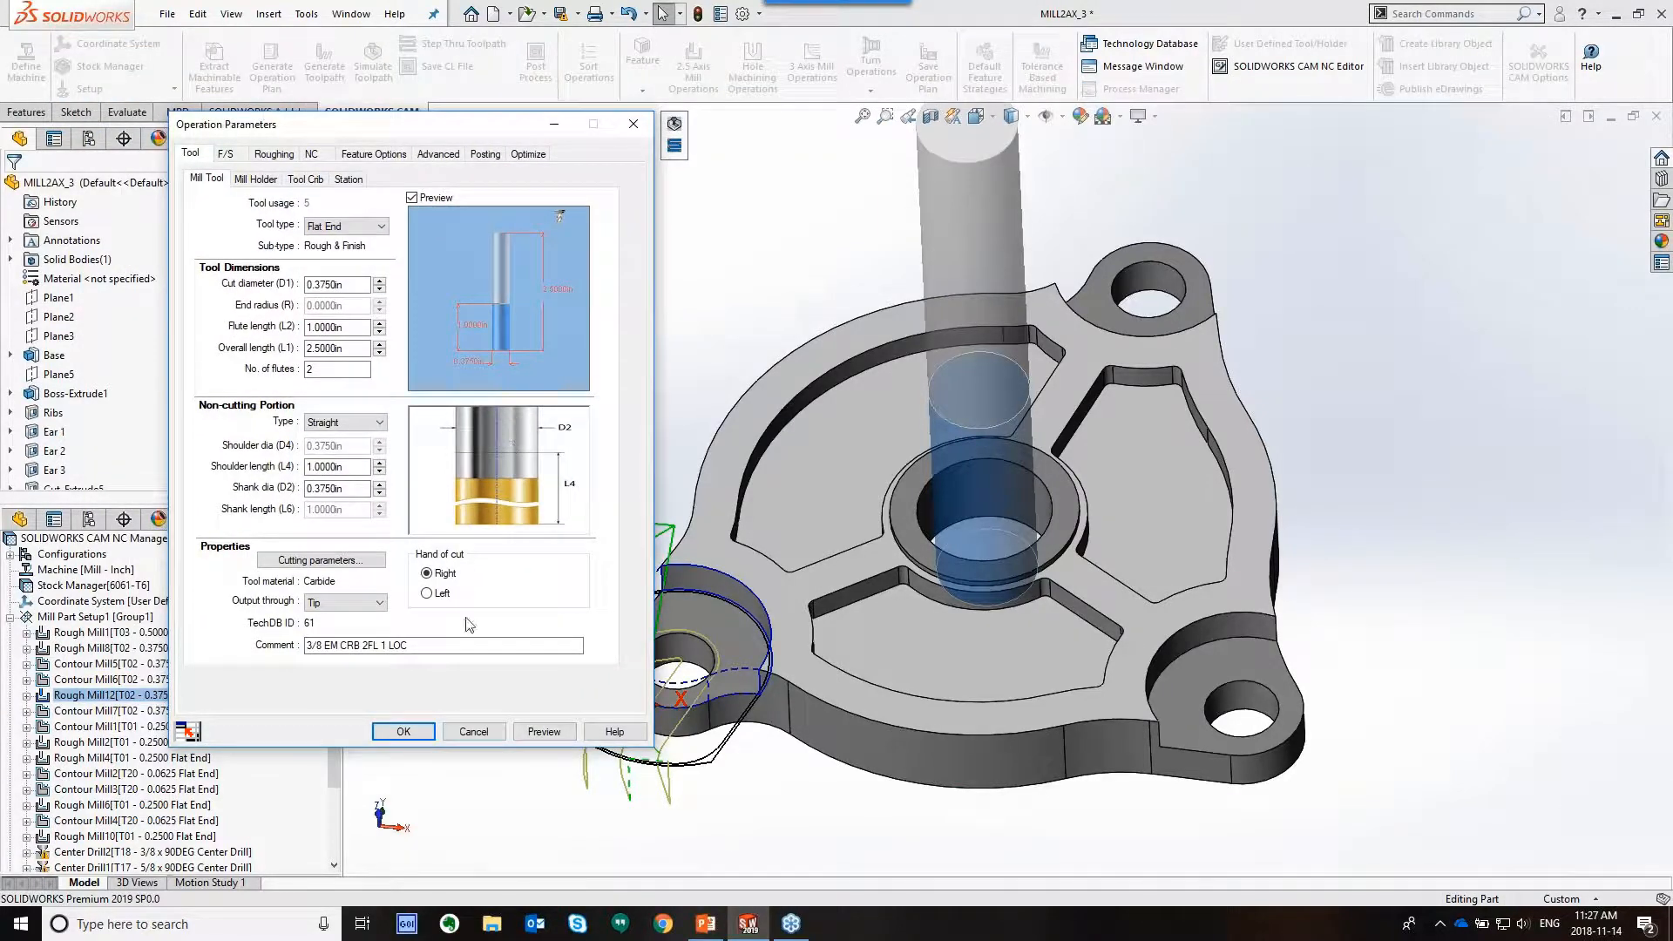
left_click(224, 153)
left_click(314, 183)
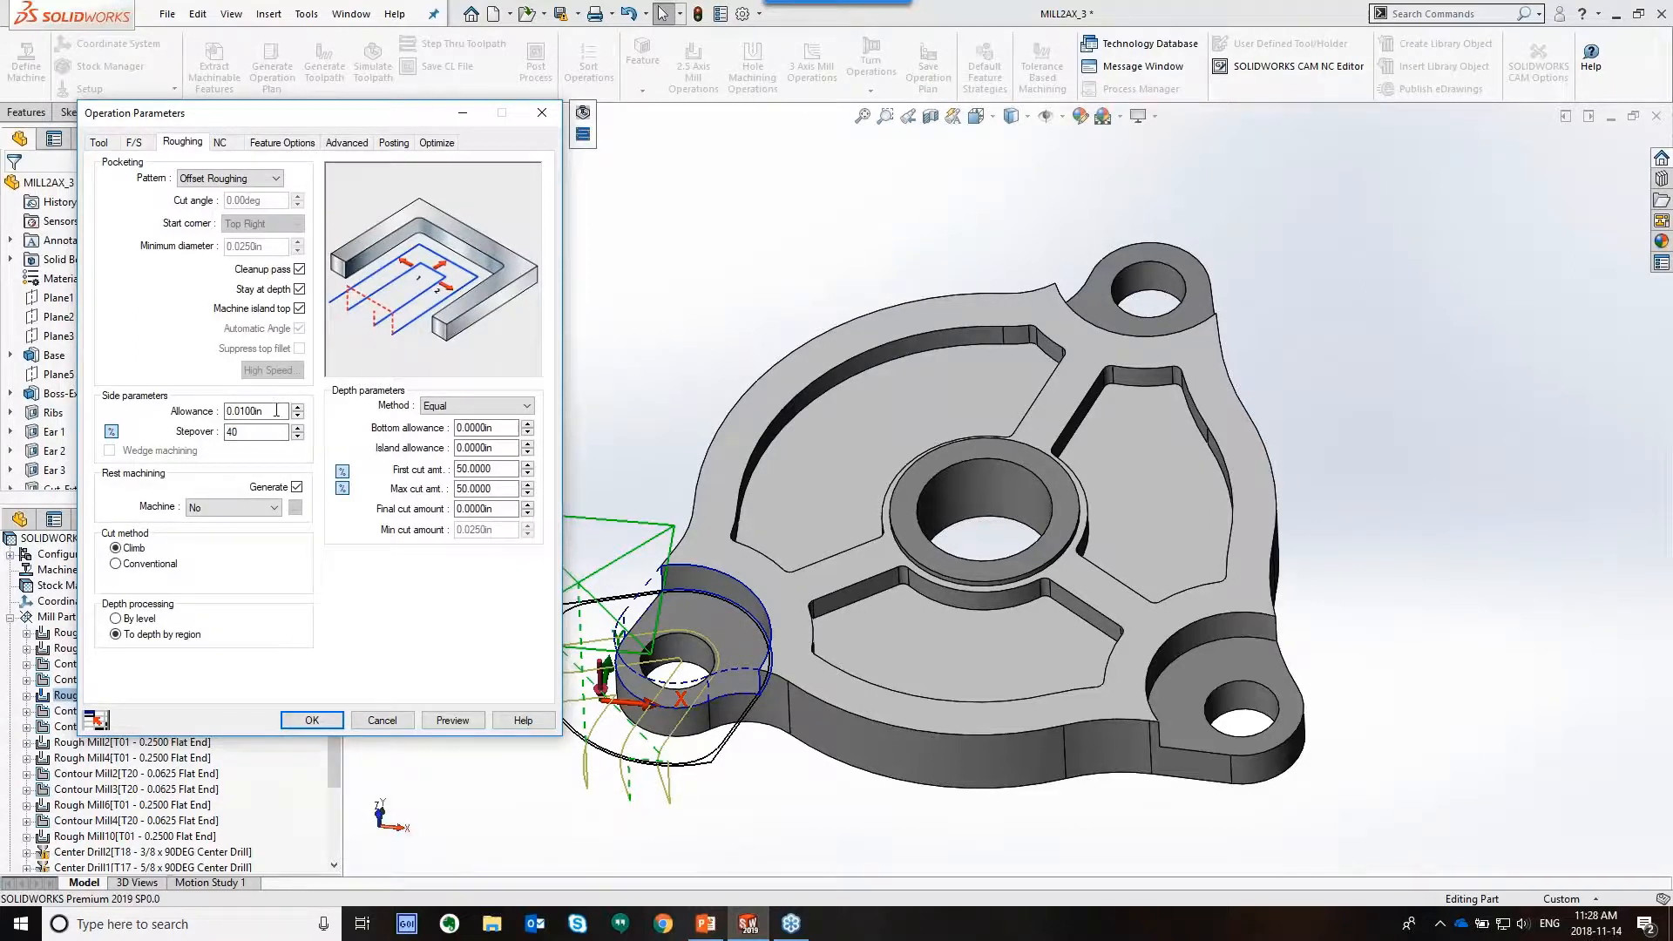
left_click_drag(276, 410, 175, 417)
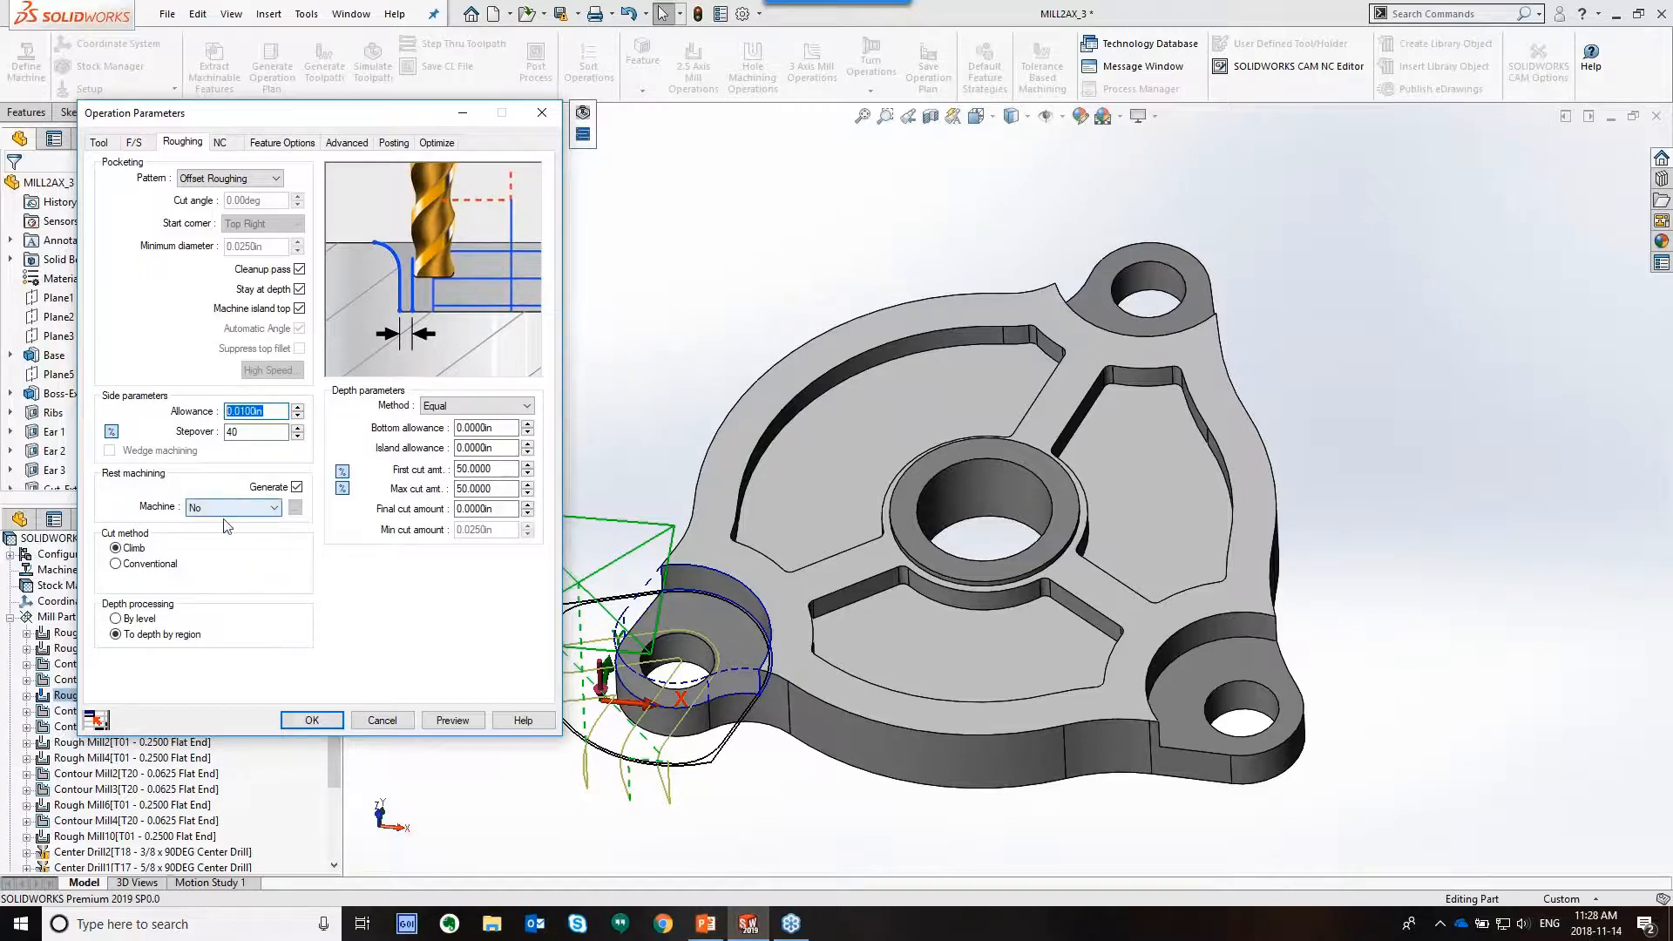
left_click(220, 146)
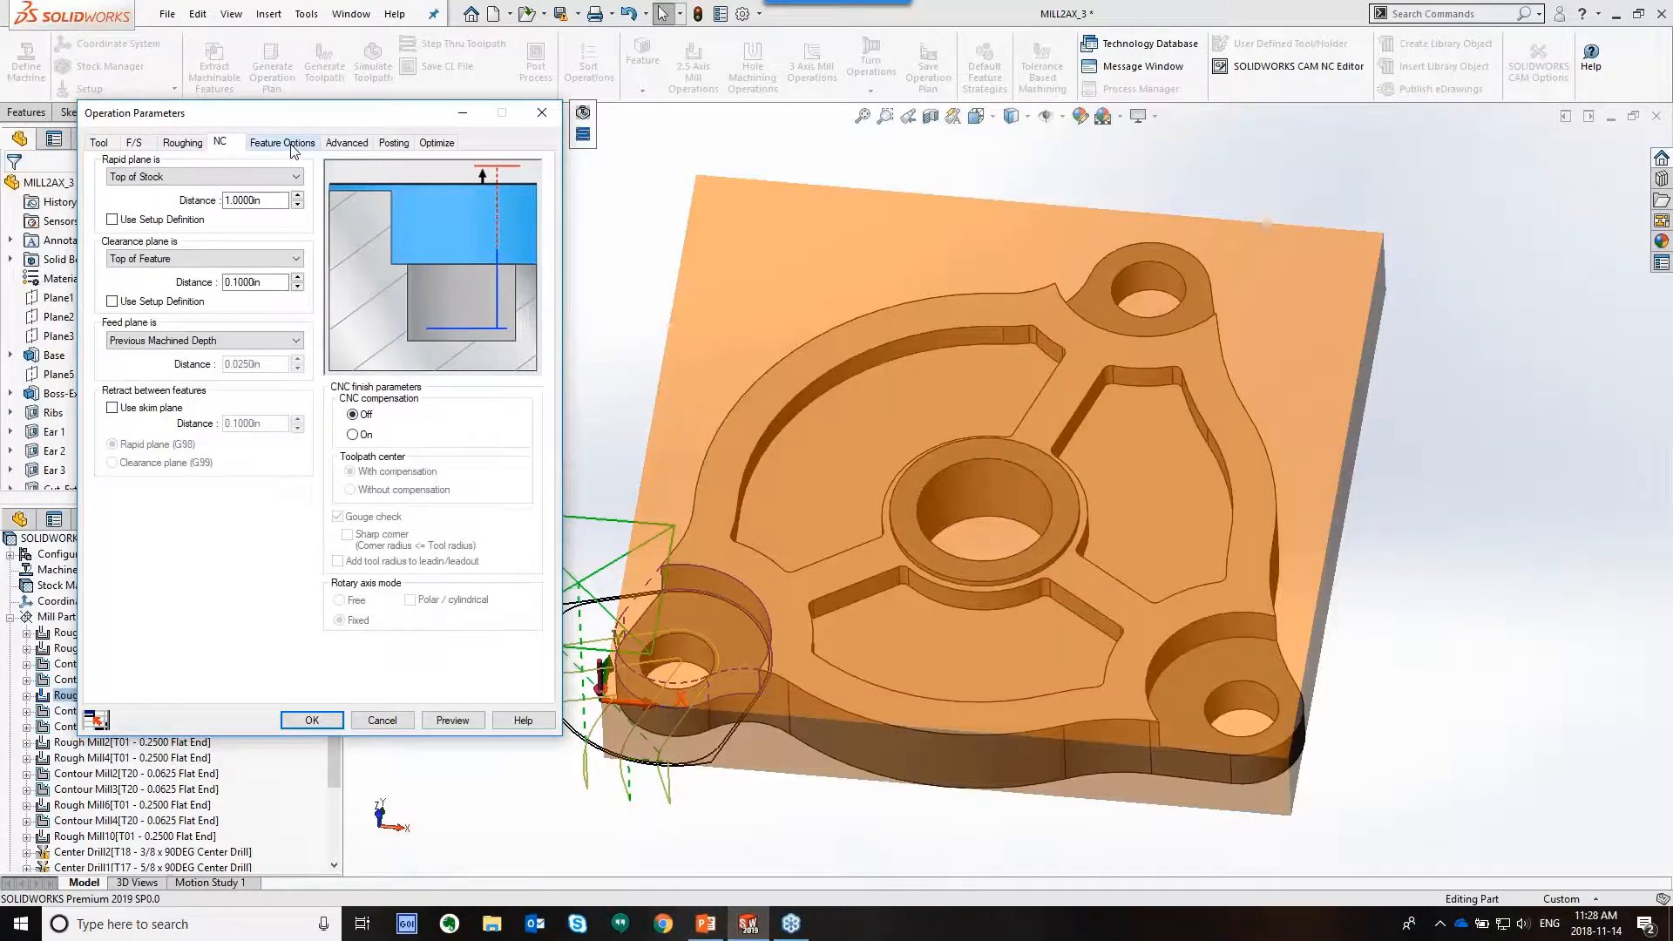
left_click(281, 143)
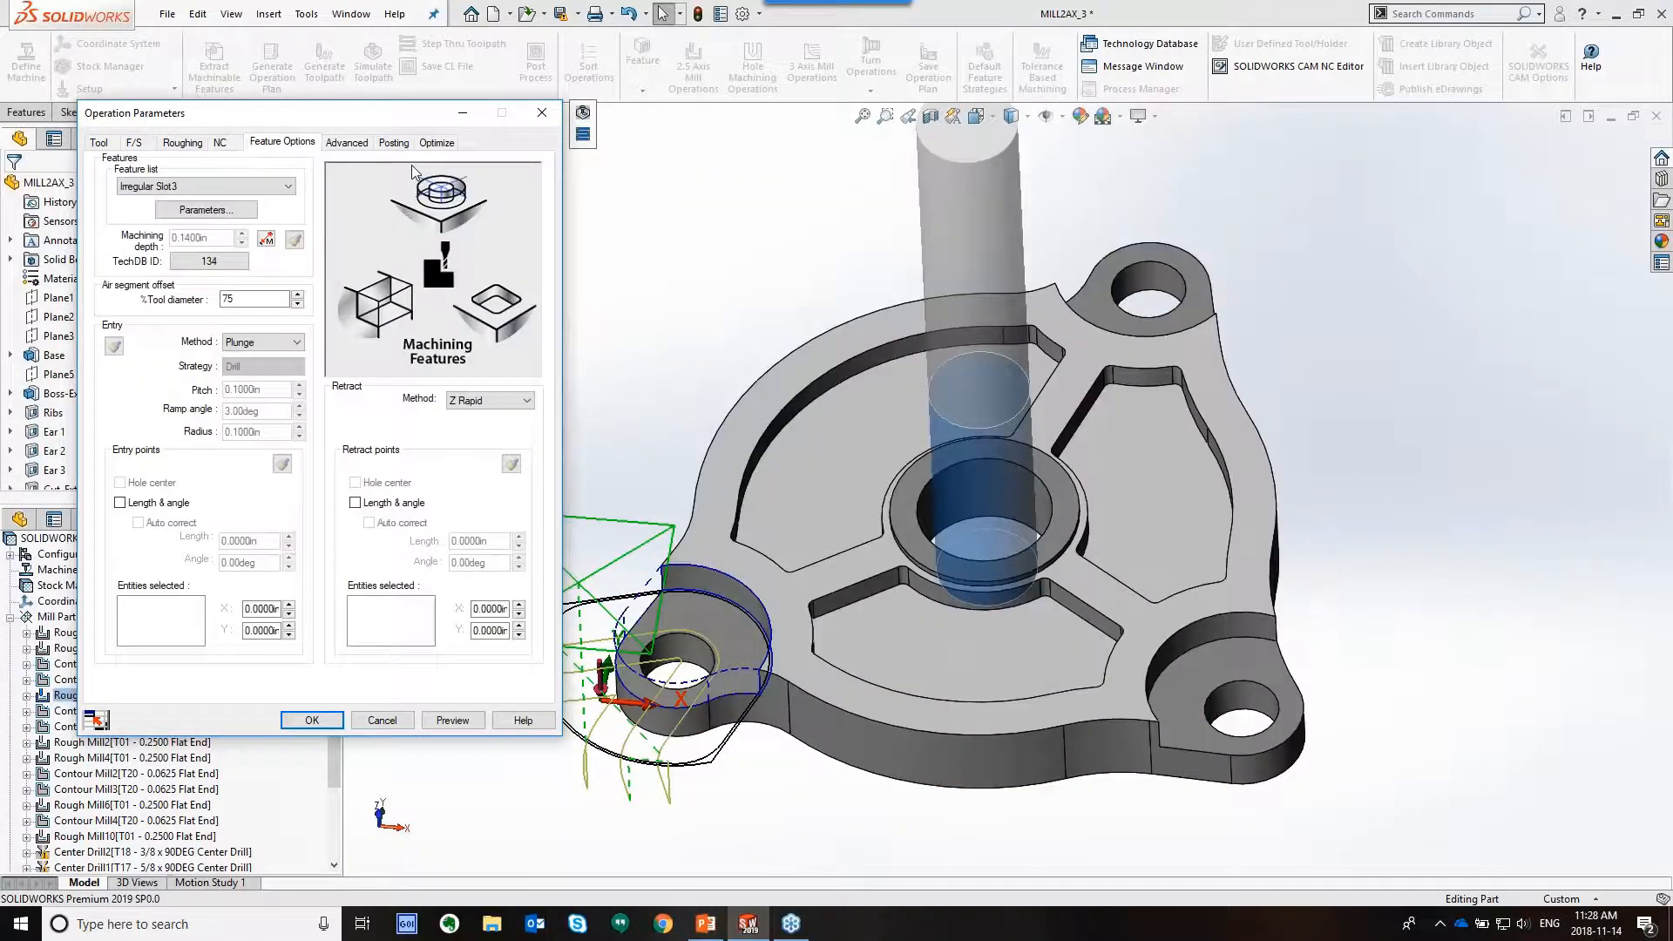
left_click(270, 345)
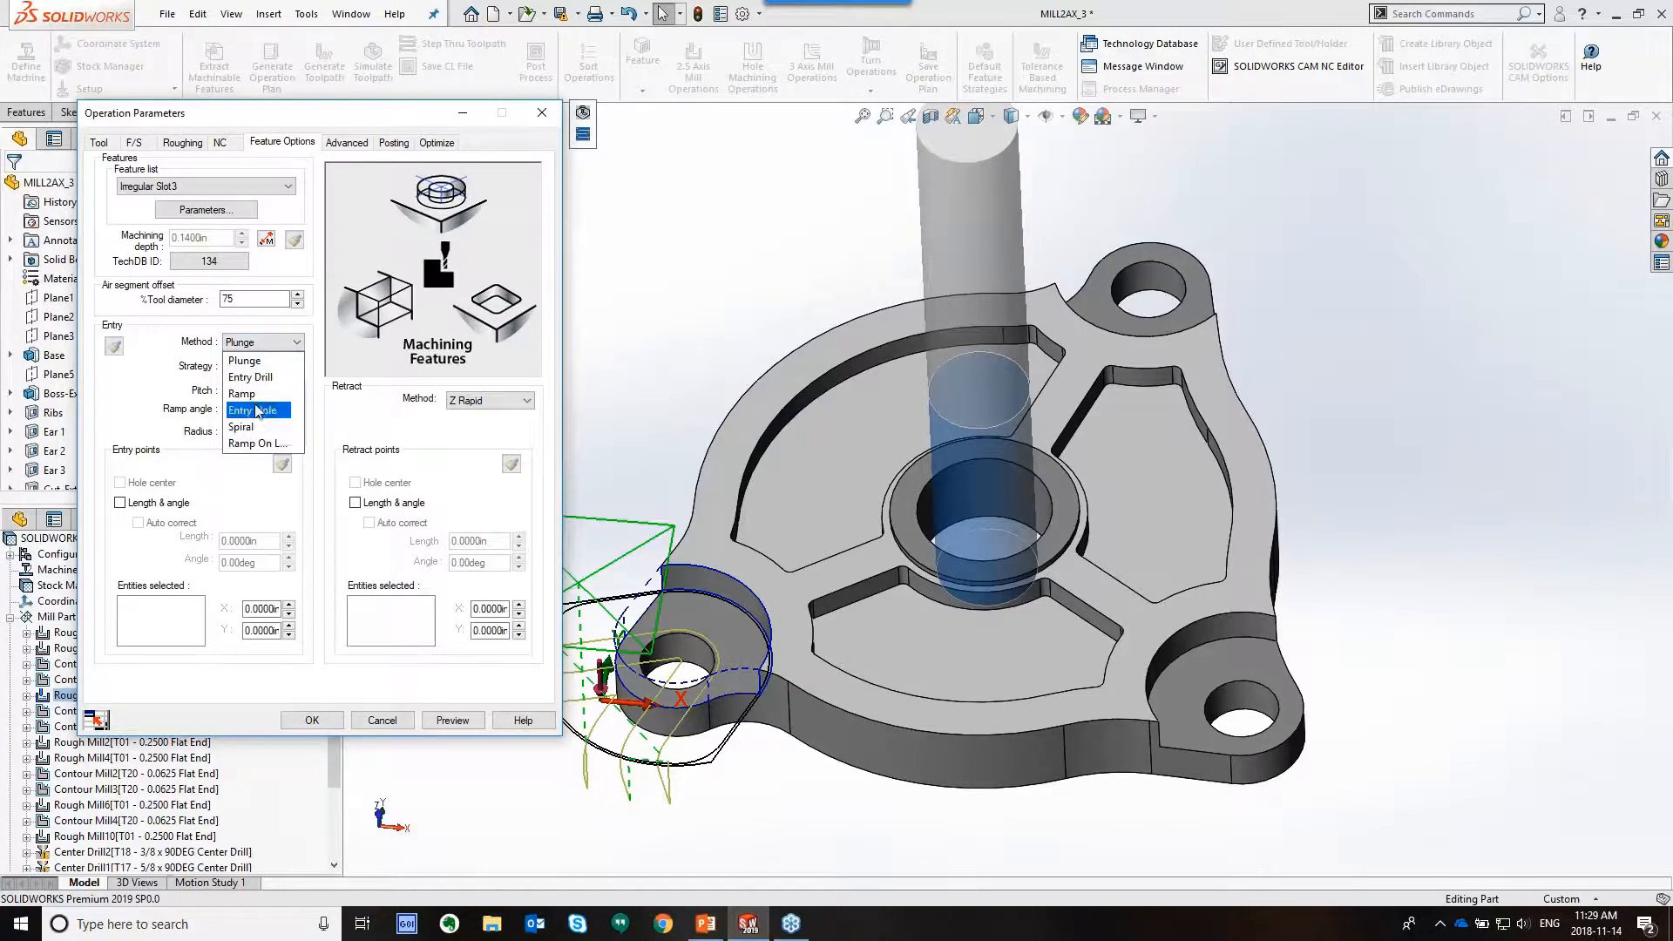
left_click(342, 144)
left_click(436, 142)
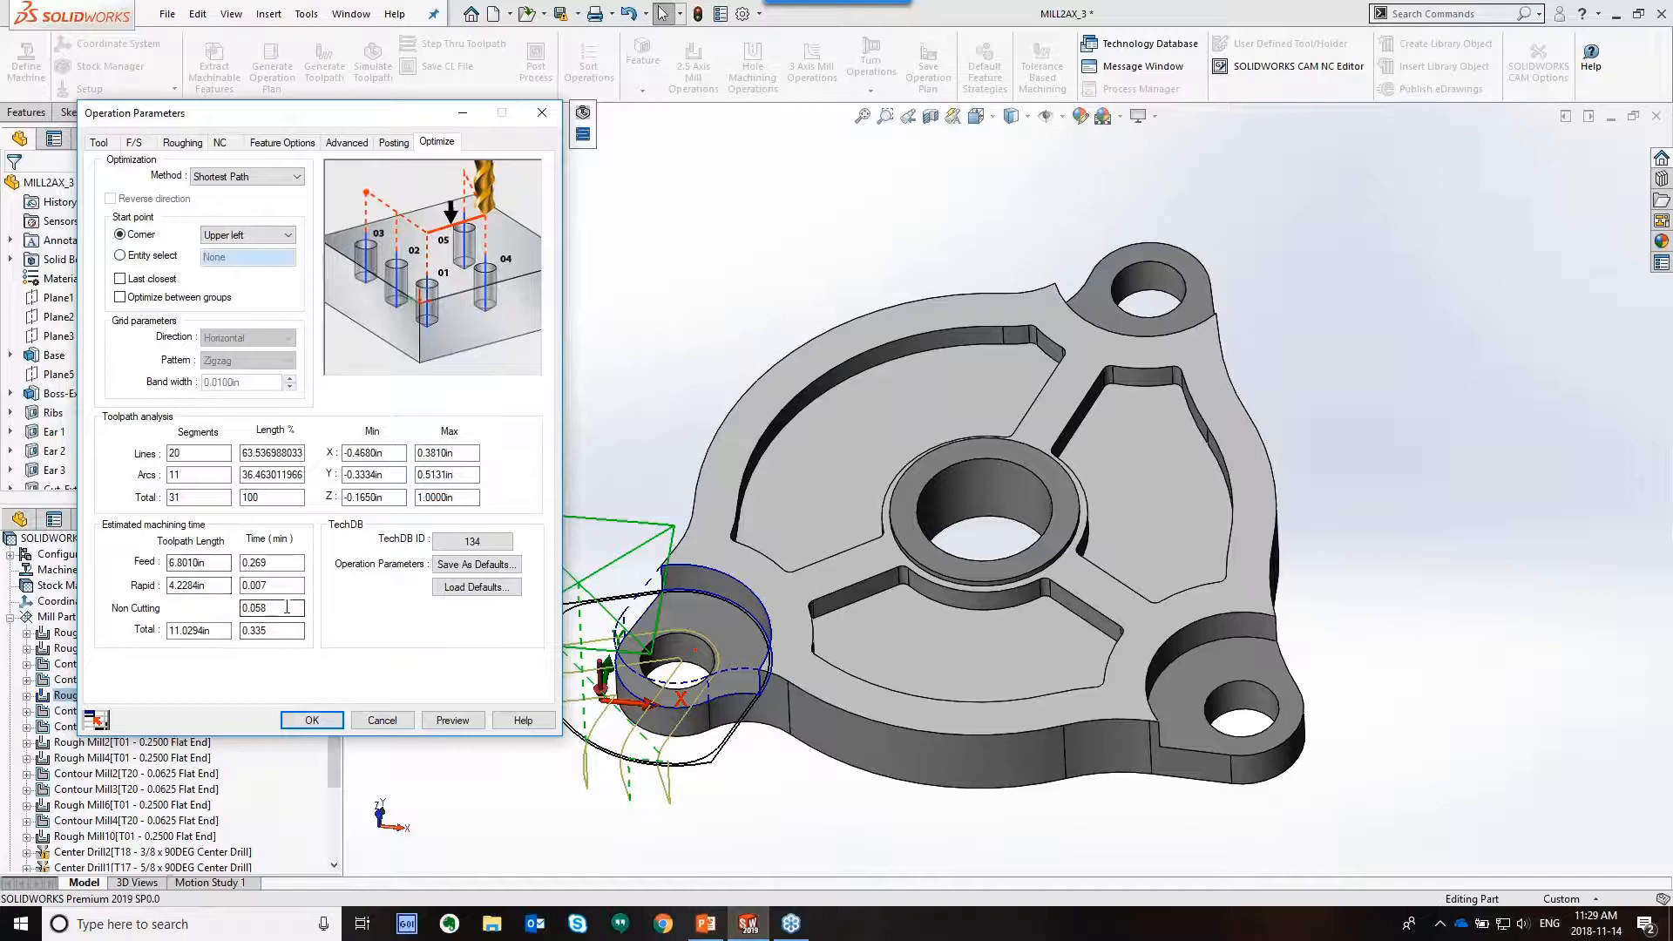
left_click(390, 722)
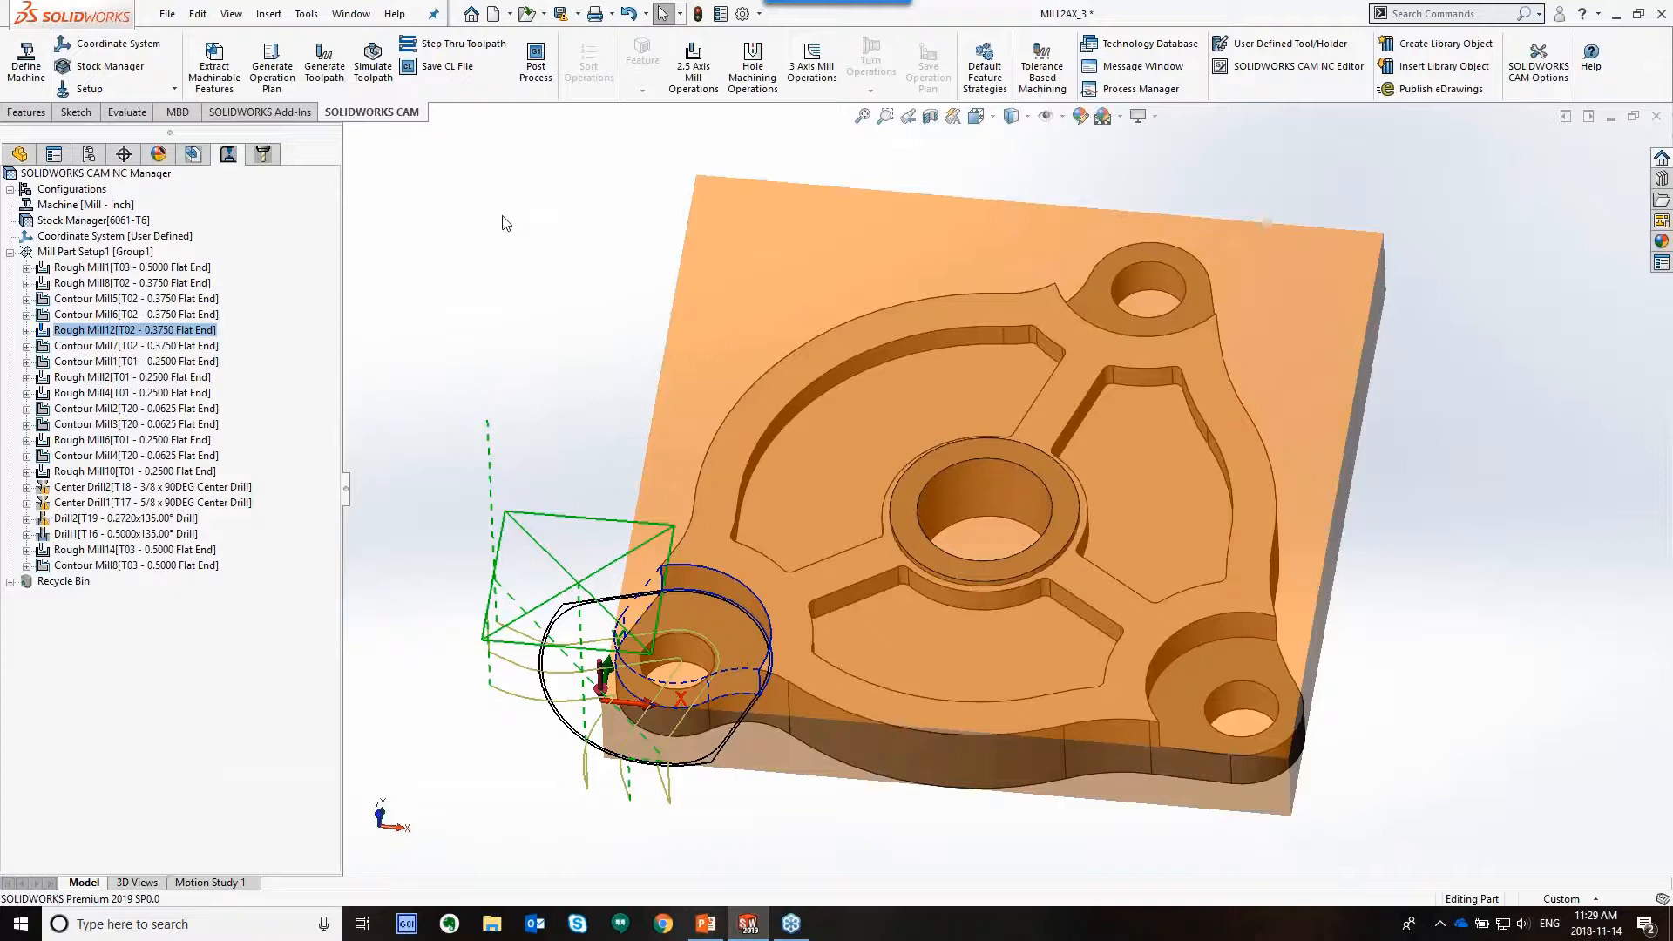
- Post-process the operations to the text file MILL2AX_3 on the Desktop and open the G-code in the SOLIDWORKS CAM NC Editor
left_click(536, 74)
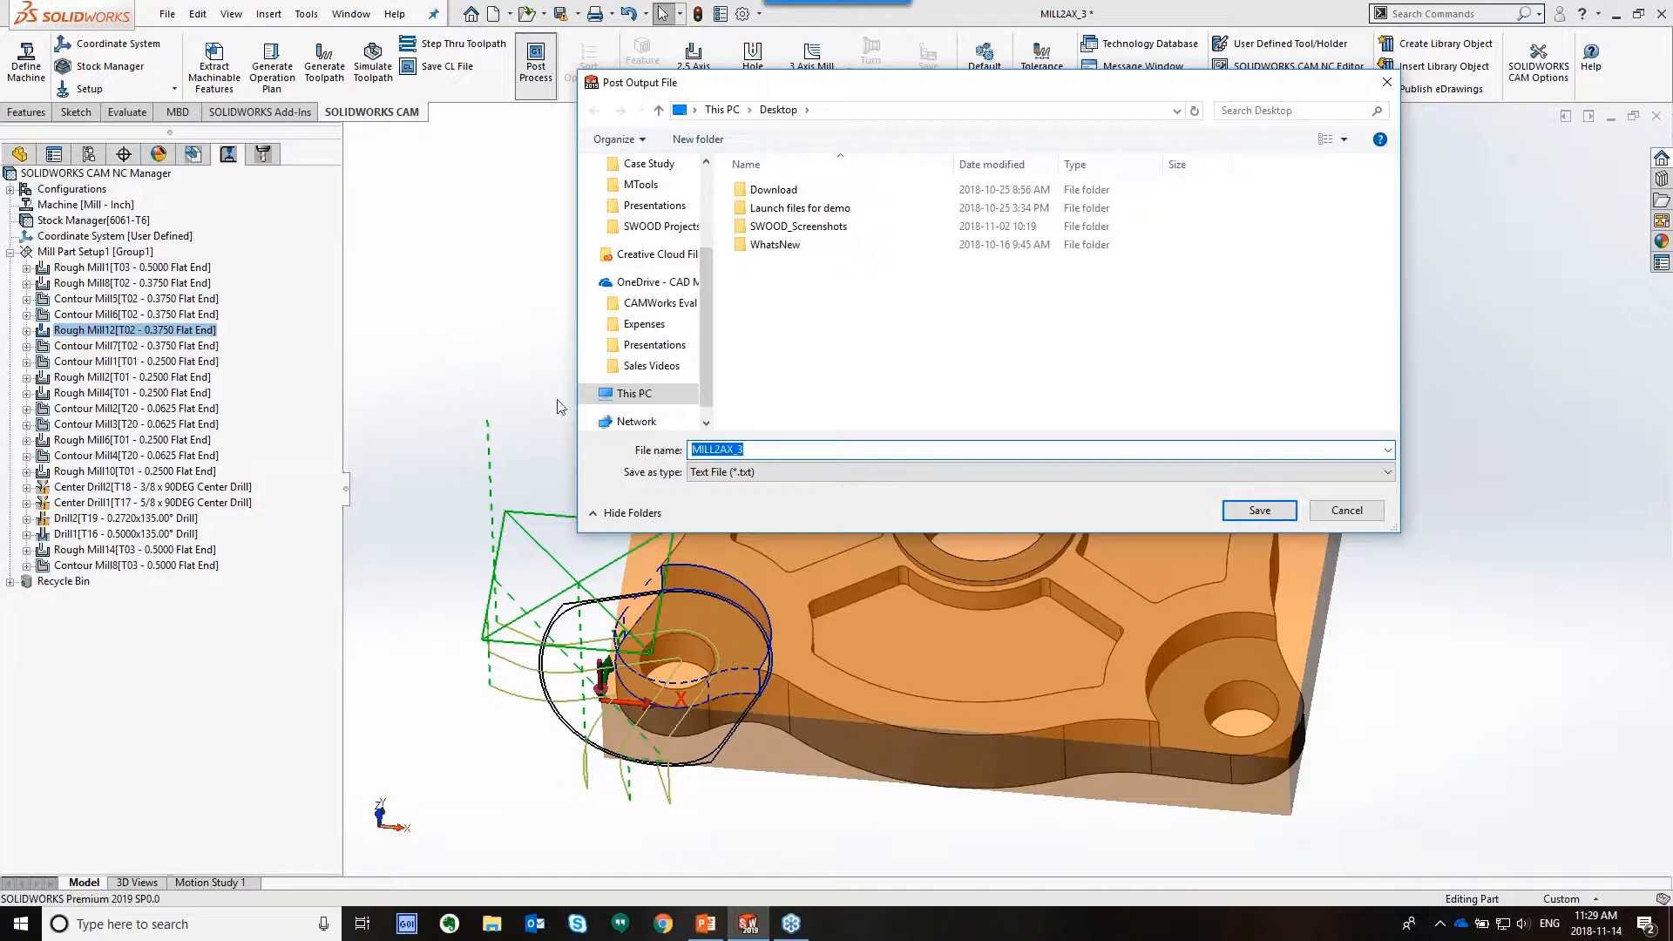
left_click_drag(870, 87, 656, 104)
left_click(823, 489)
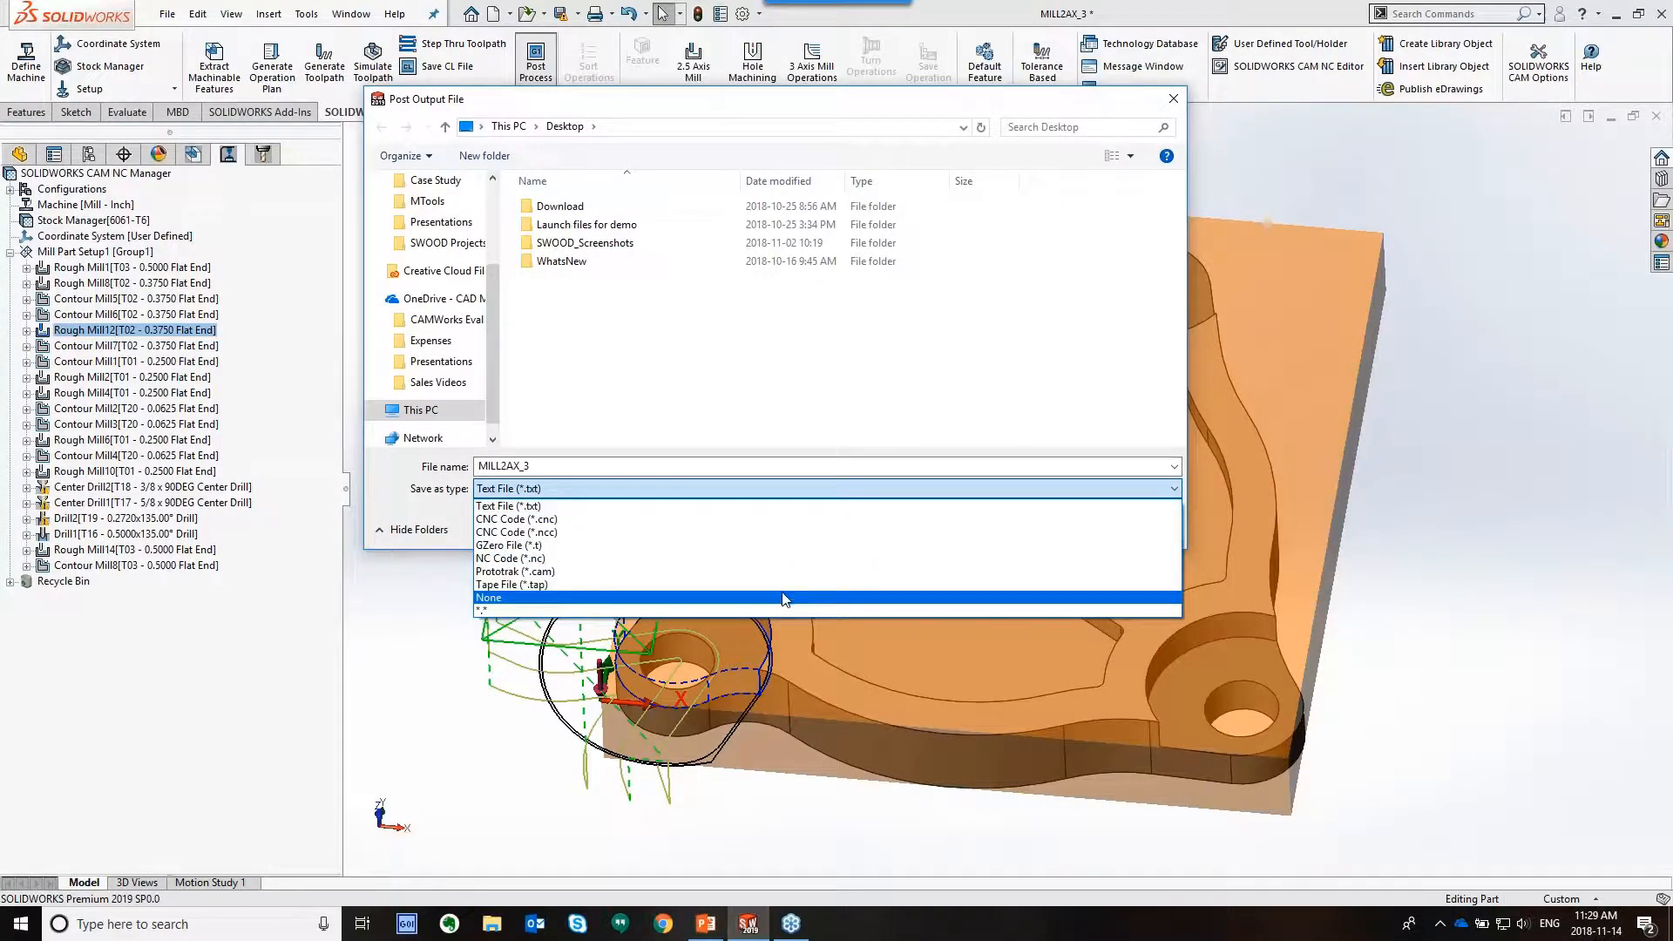
left_click(778, 488)
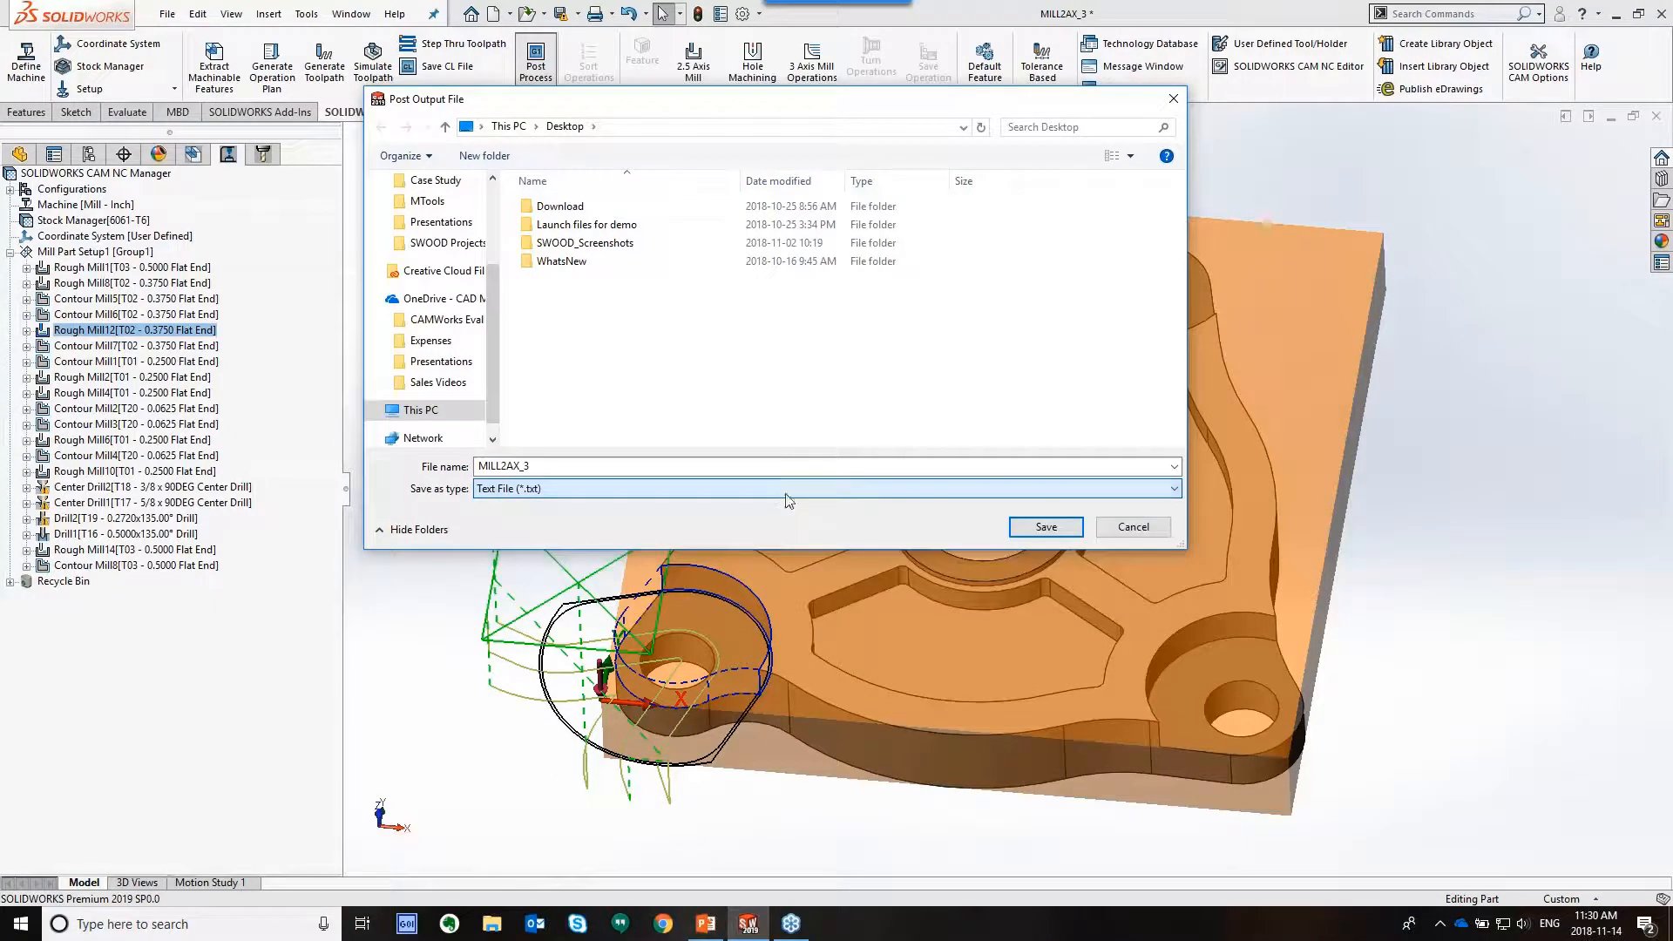
left_click(1045, 528)
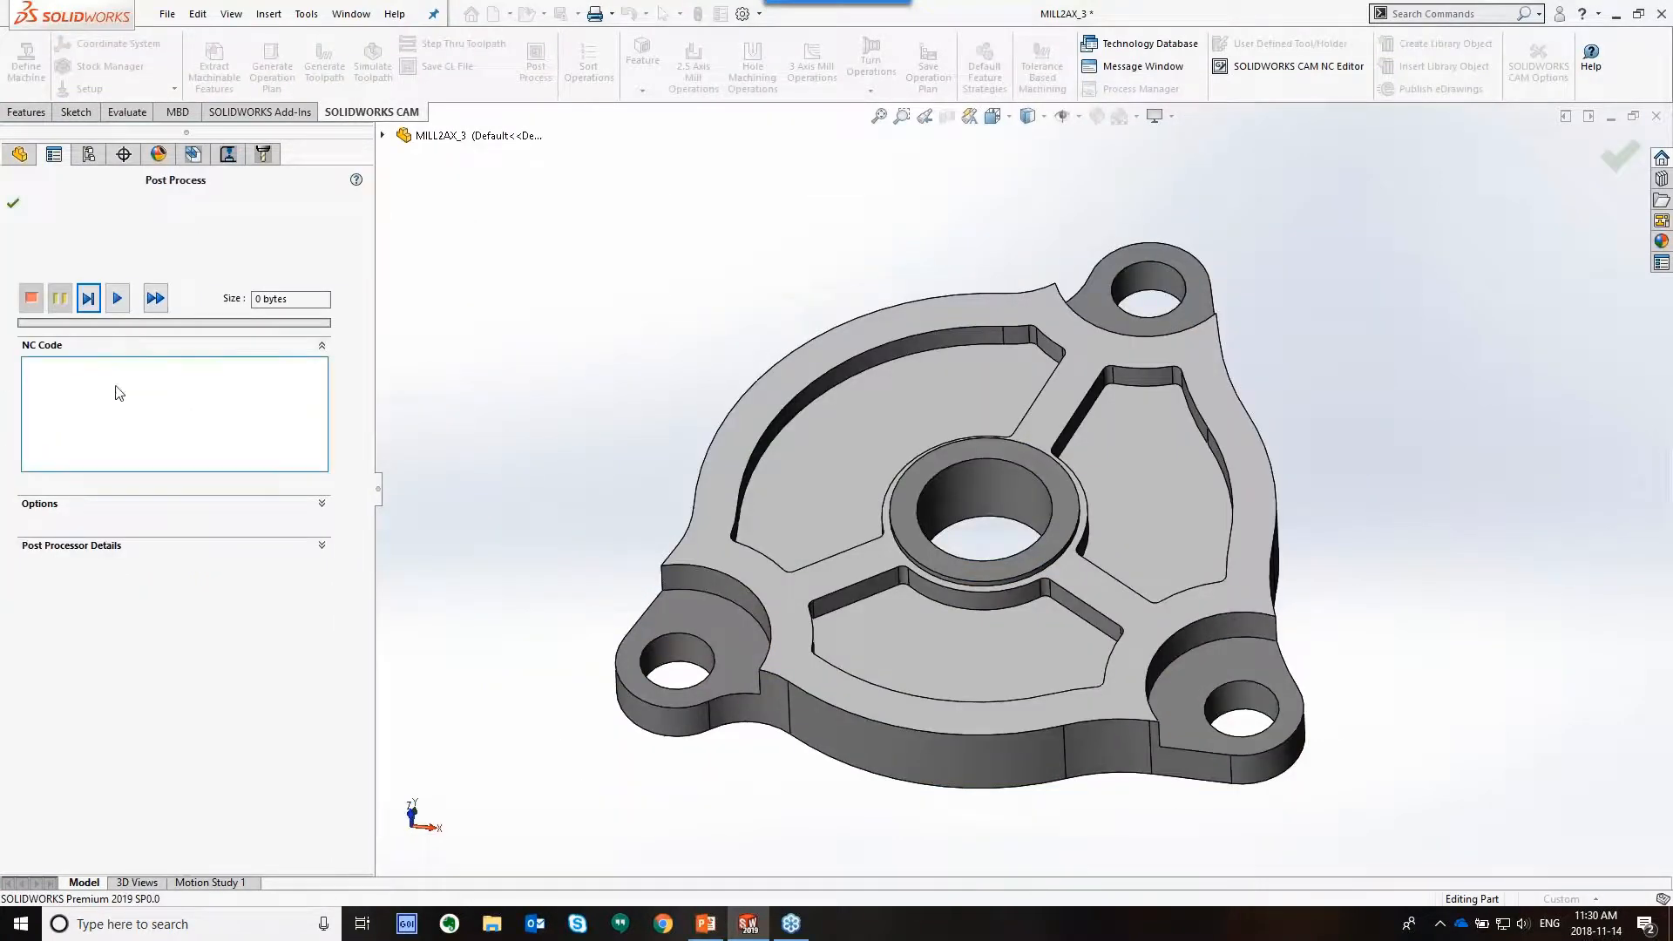
left_click(154, 503)
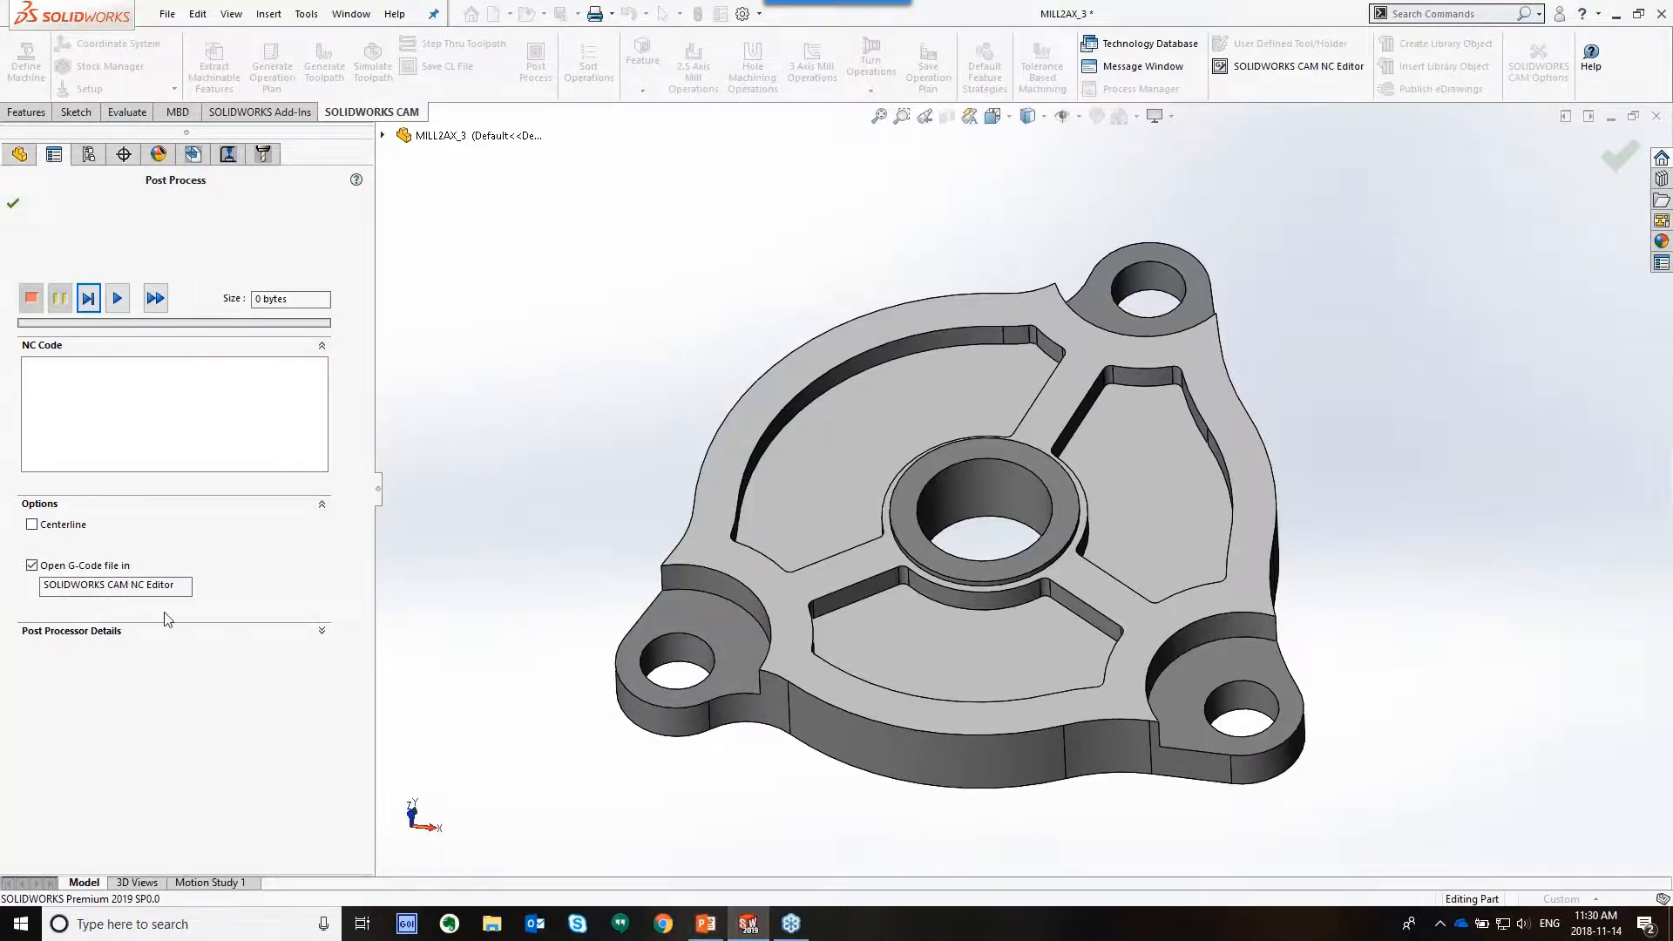
left_click(118, 300)
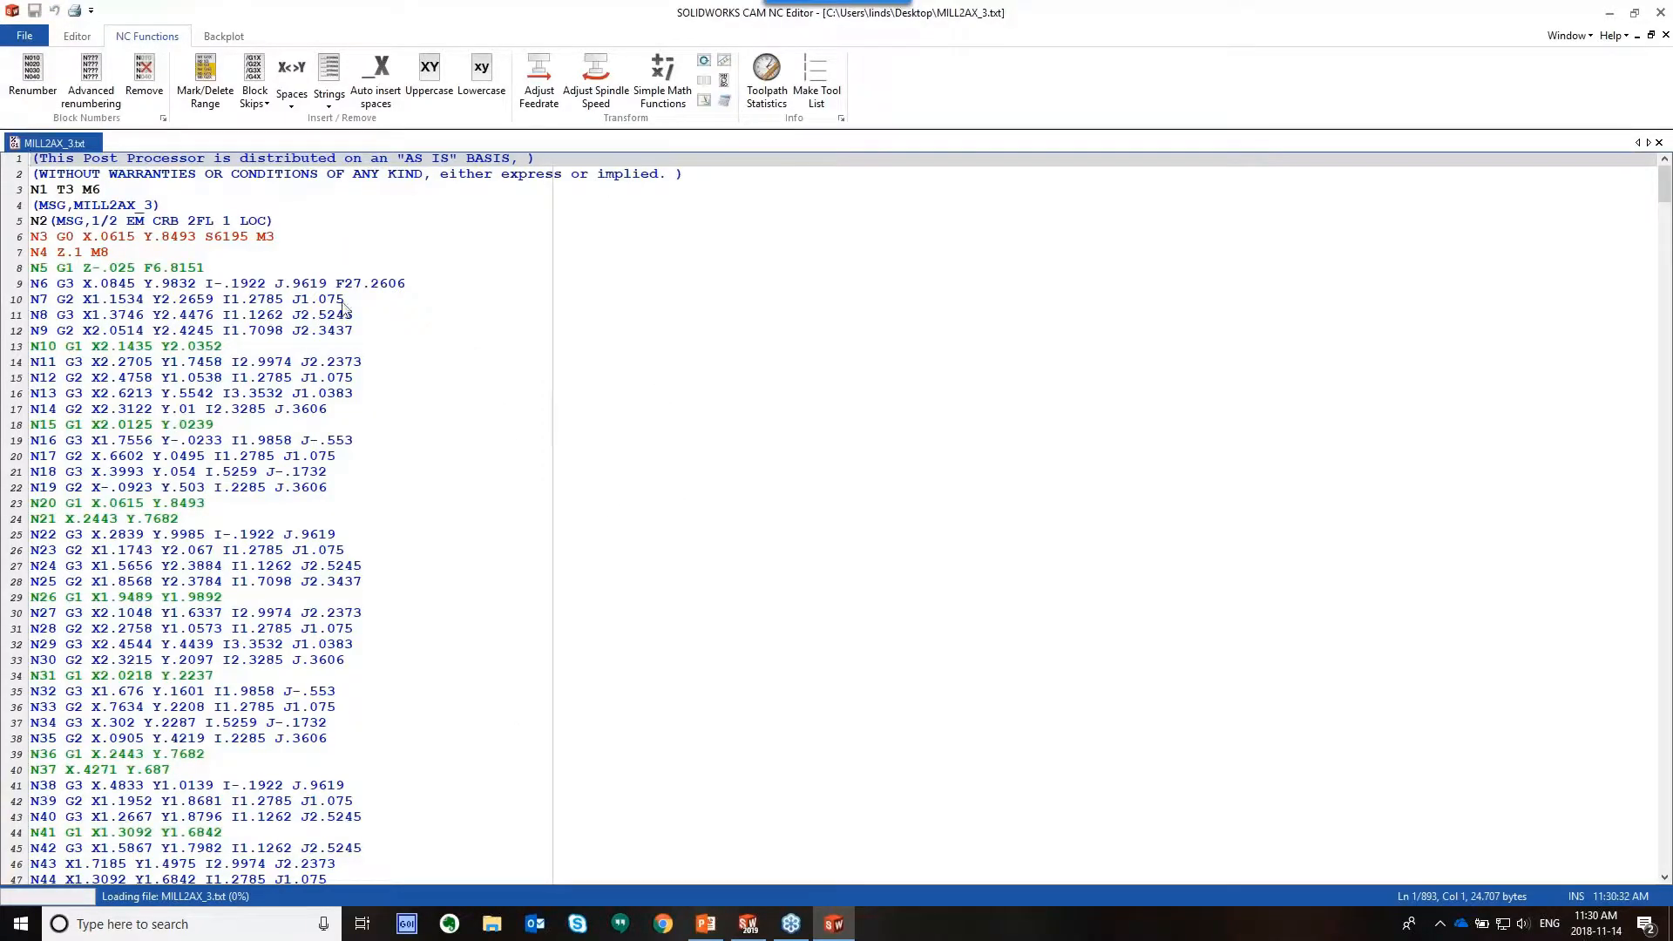
- Look through the NC Editor's file editing, NC function and backplot tools available for the posted program
left_click(77, 38)
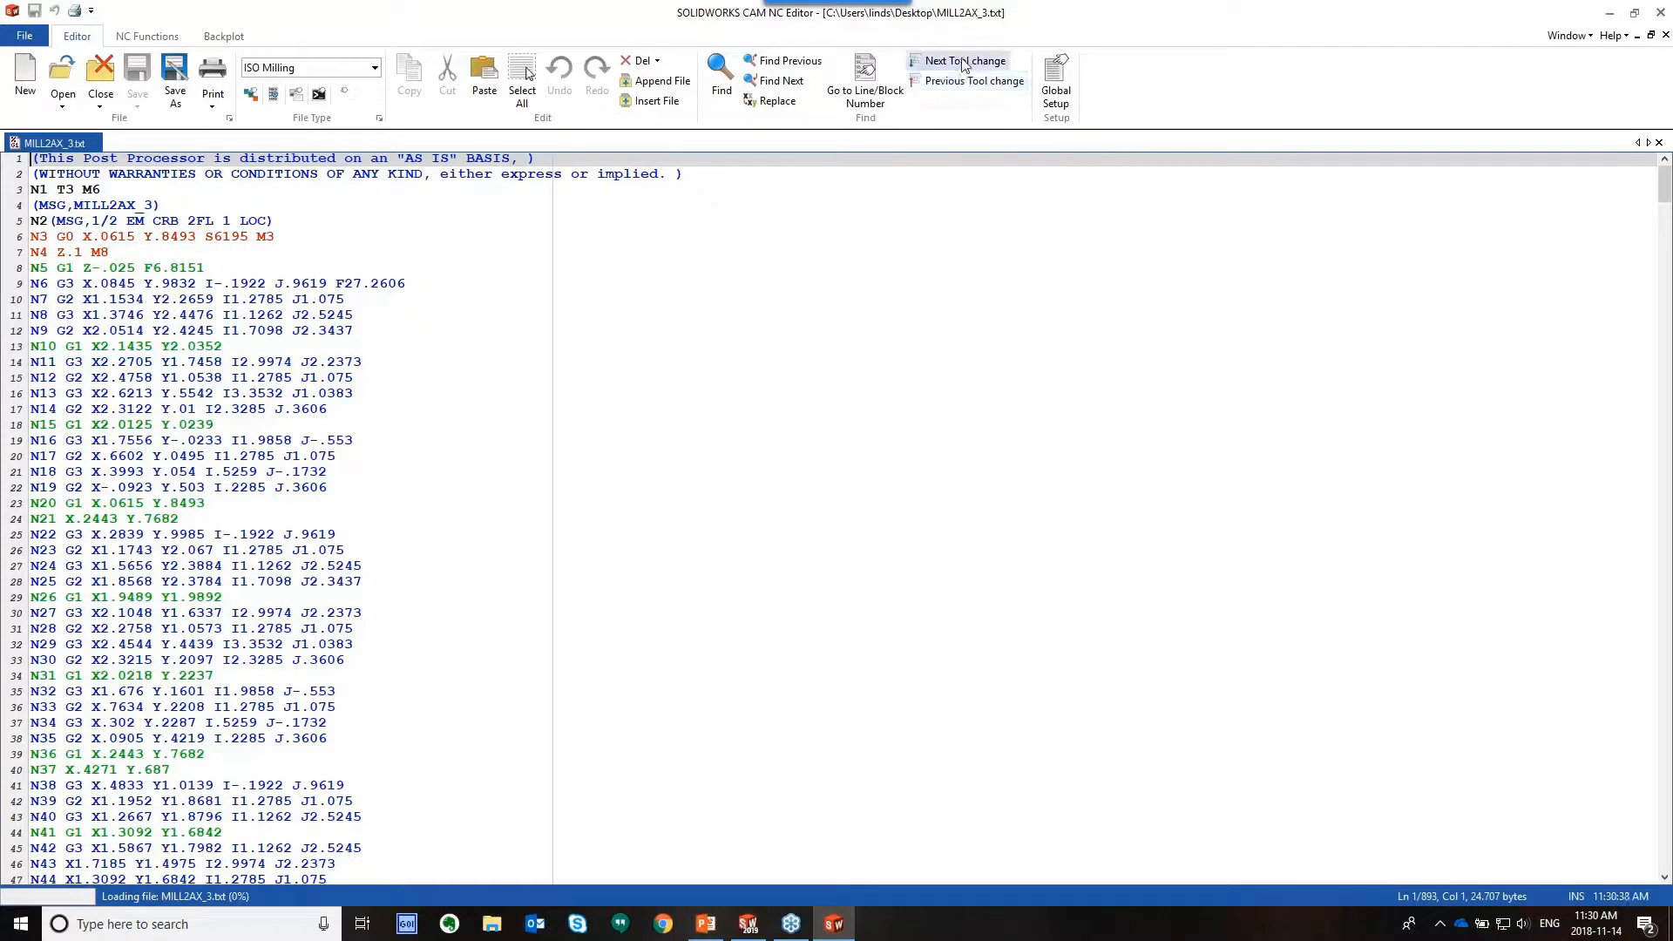
left_click(148, 36)
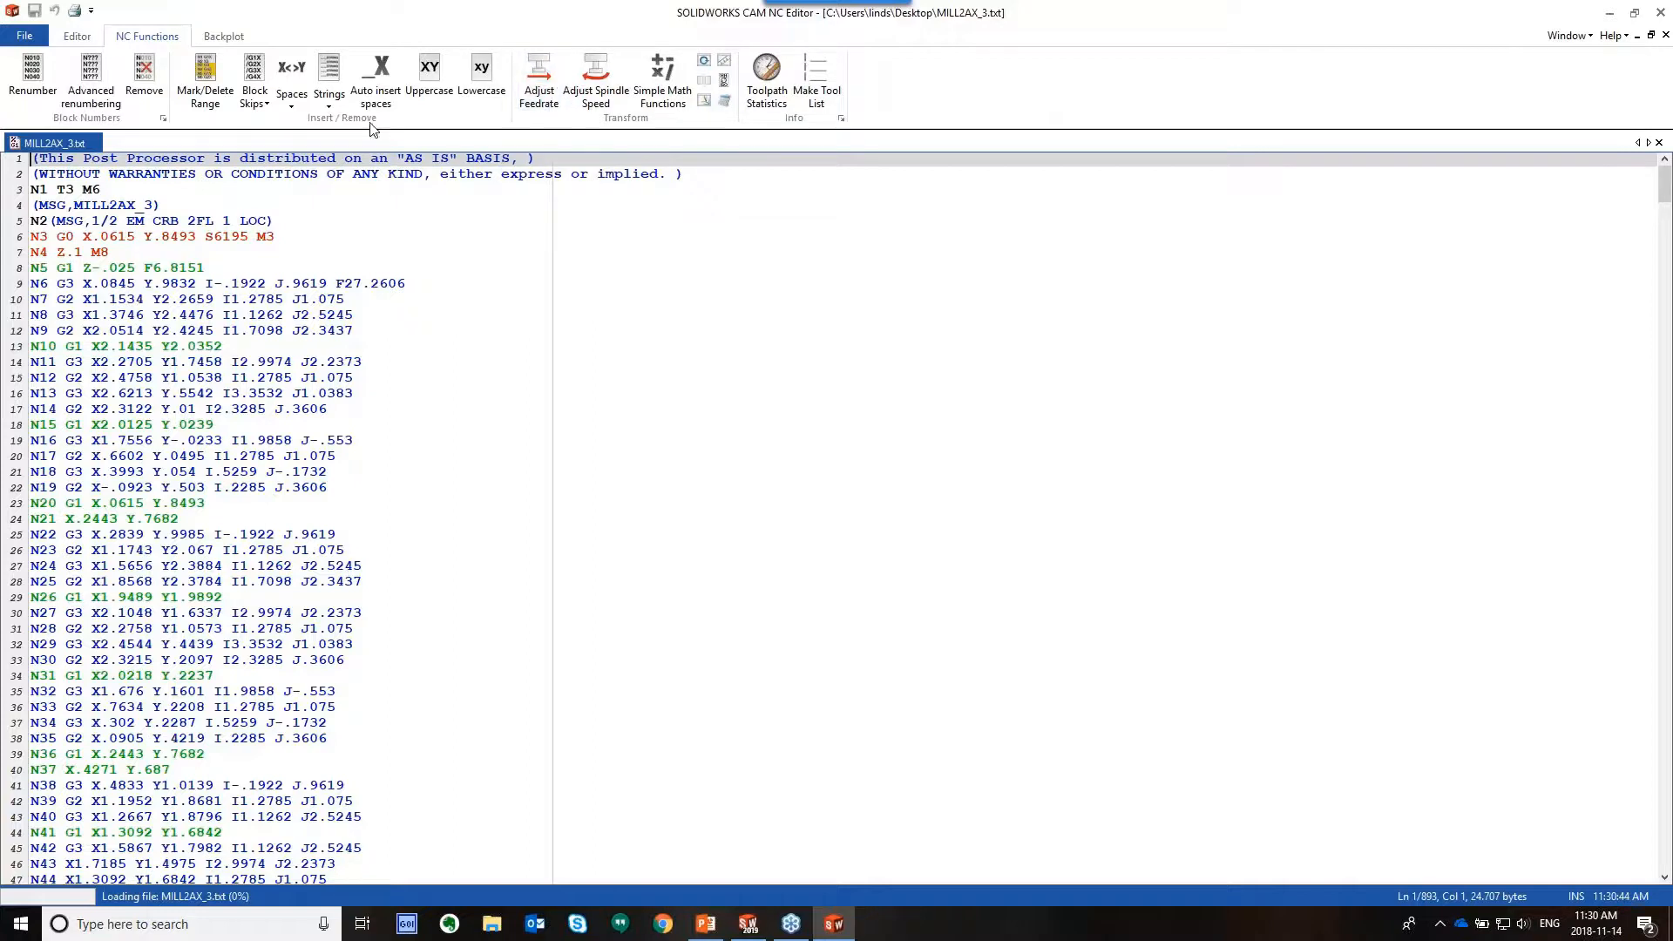
left_click(224, 36)
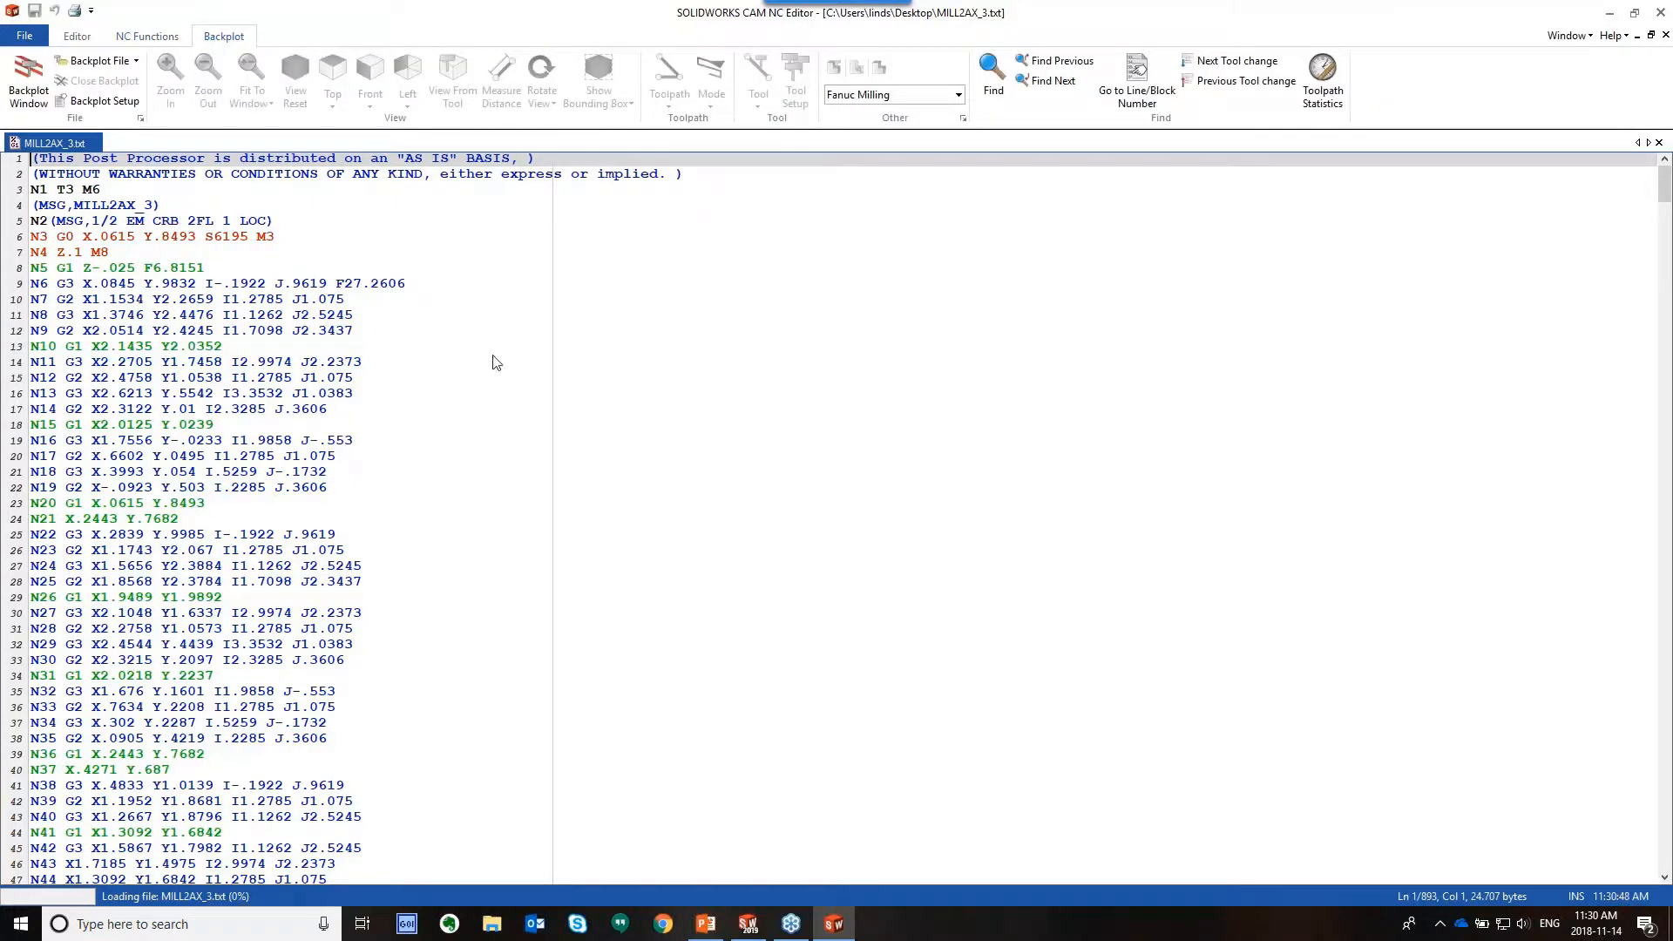
- Open the posted G-code in a backplot window, start the tool simulation, lower its speed and advance through the first moves
left_click(44, 96)
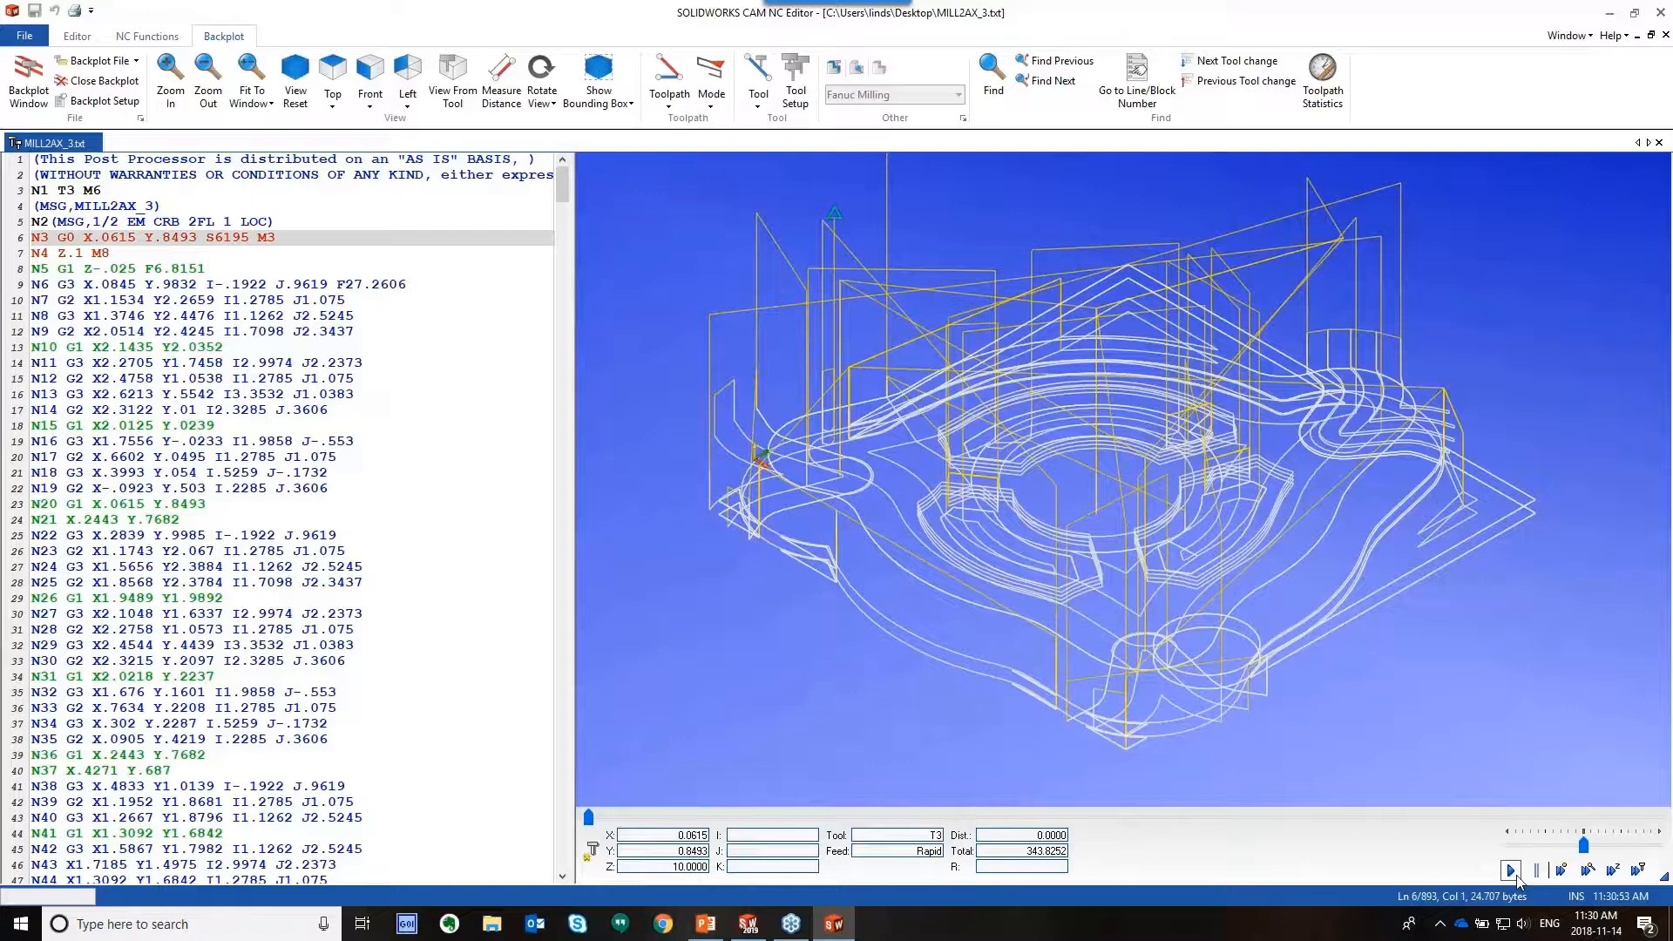
left_click(1516, 875)
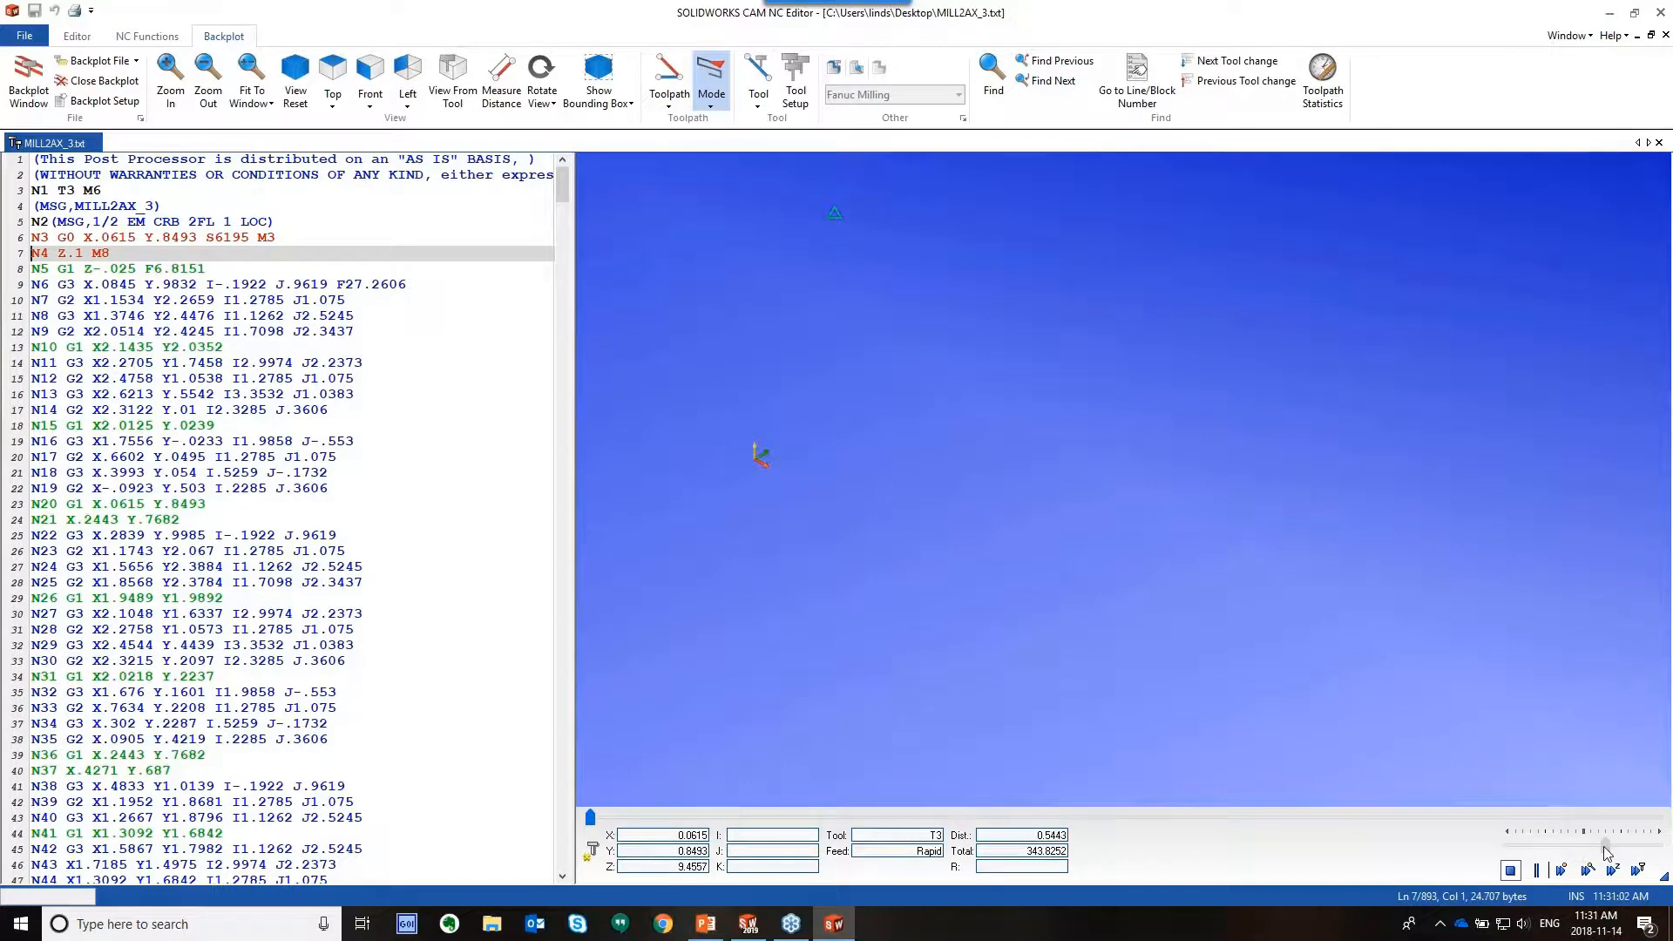
mouse_move(1607, 846)
left_mouse_down()
mouse_move(1586, 851)
mouse_move(1640, 852)
mouse_move(1583, 850)
left_mouse_up()
left_click(1561, 871)
left_click(1562, 872)
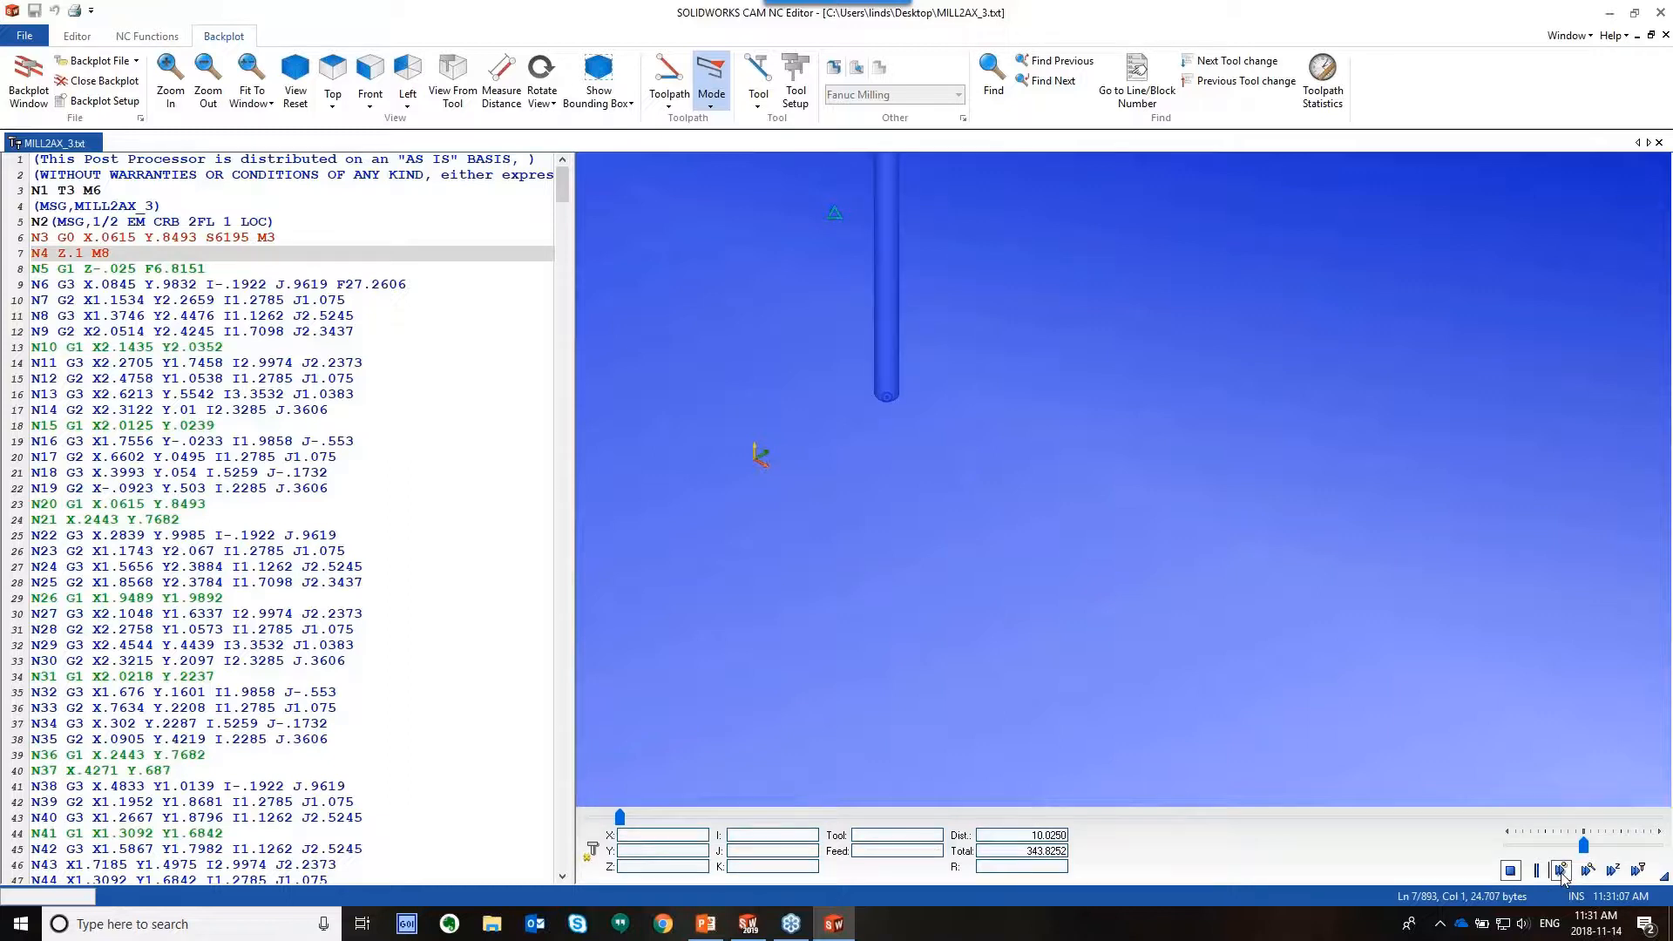
left_click(1562, 872)
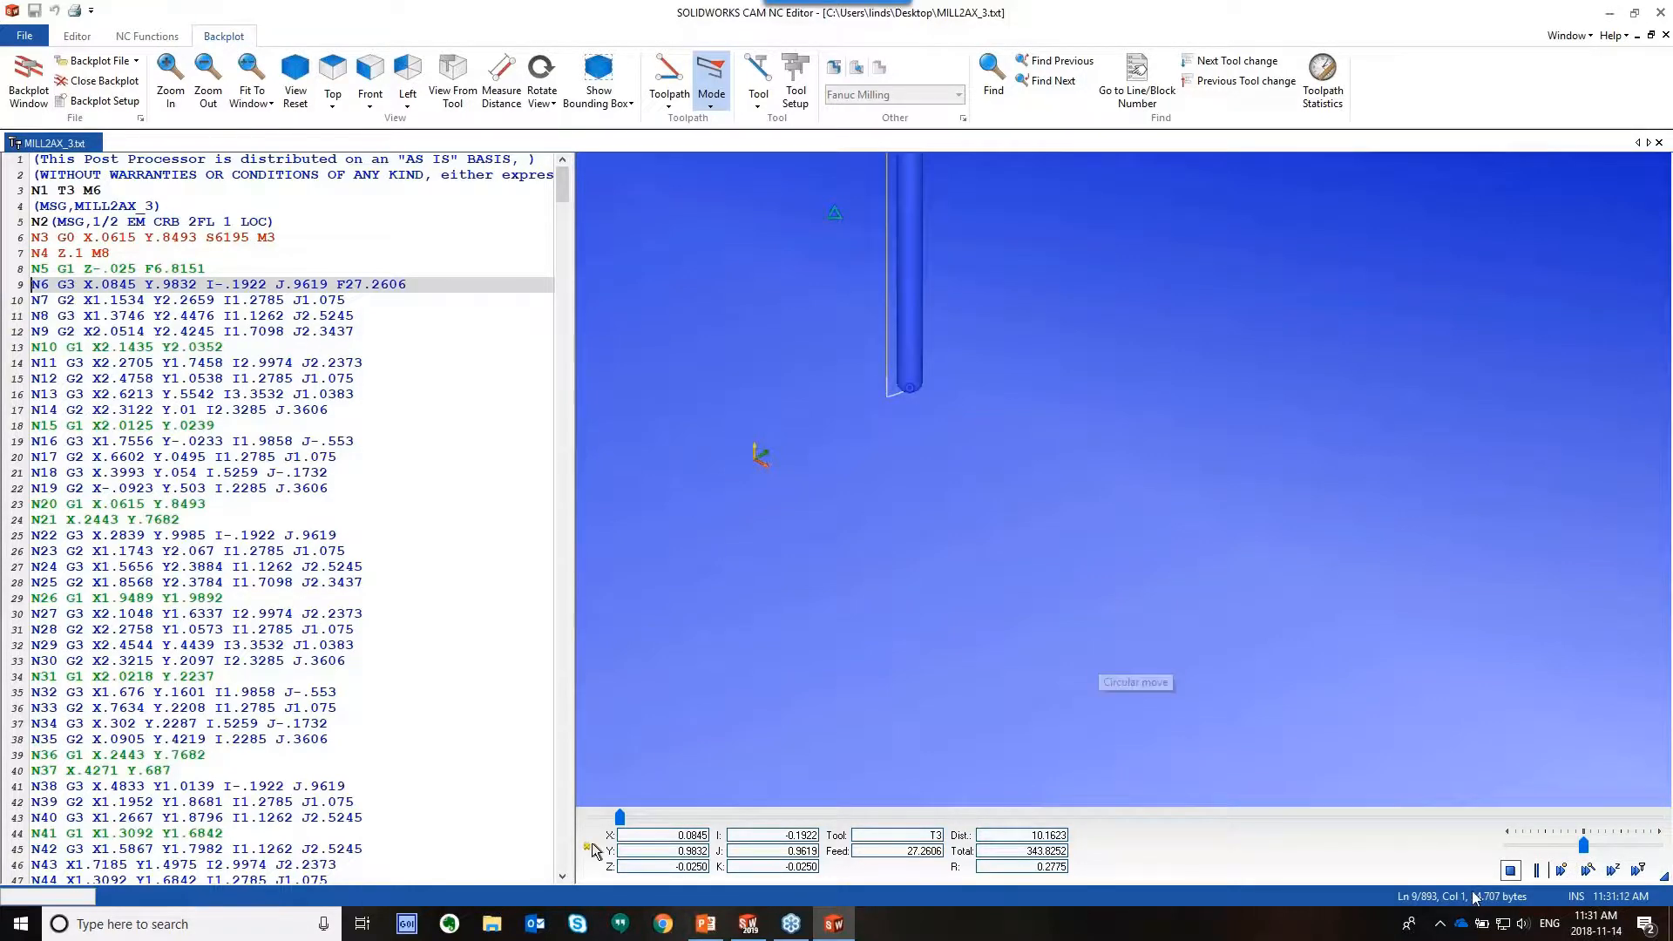
- Resume the backplot simulation, raise its speed to run through the roughing and contour toolpaths, and stop it
left_click(1512, 871)
left_click(1513, 871)
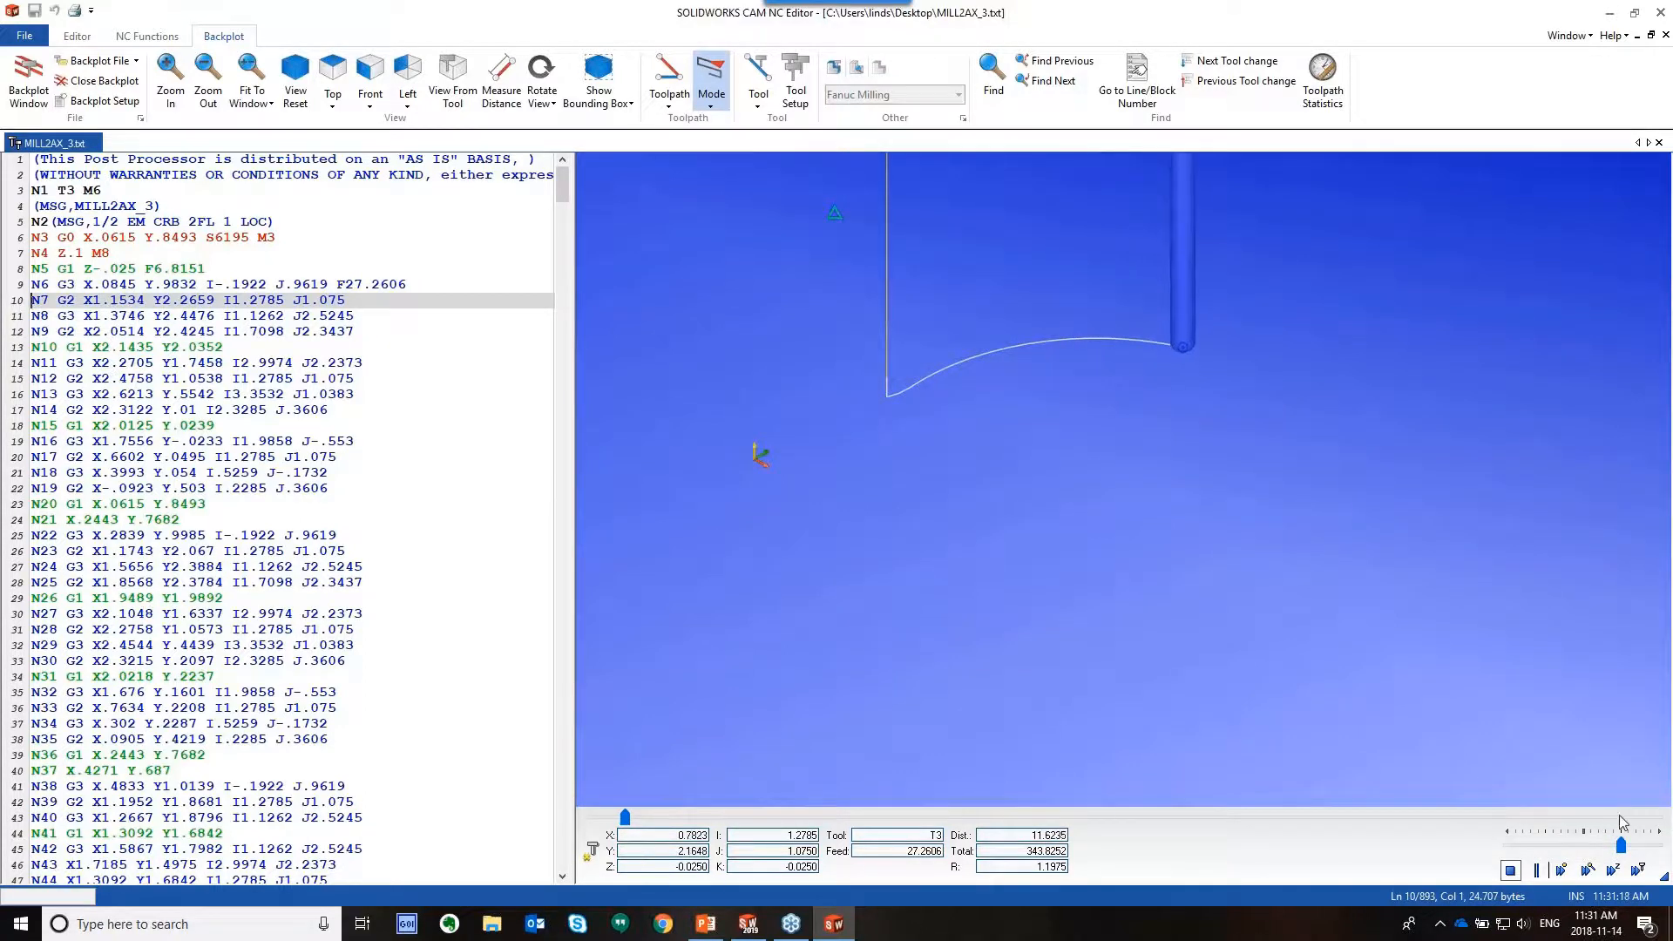
mouse_move(1623, 846)
left_mouse_down()
mouse_move(1595, 846)
mouse_move(1644, 850)
left_mouse_up()
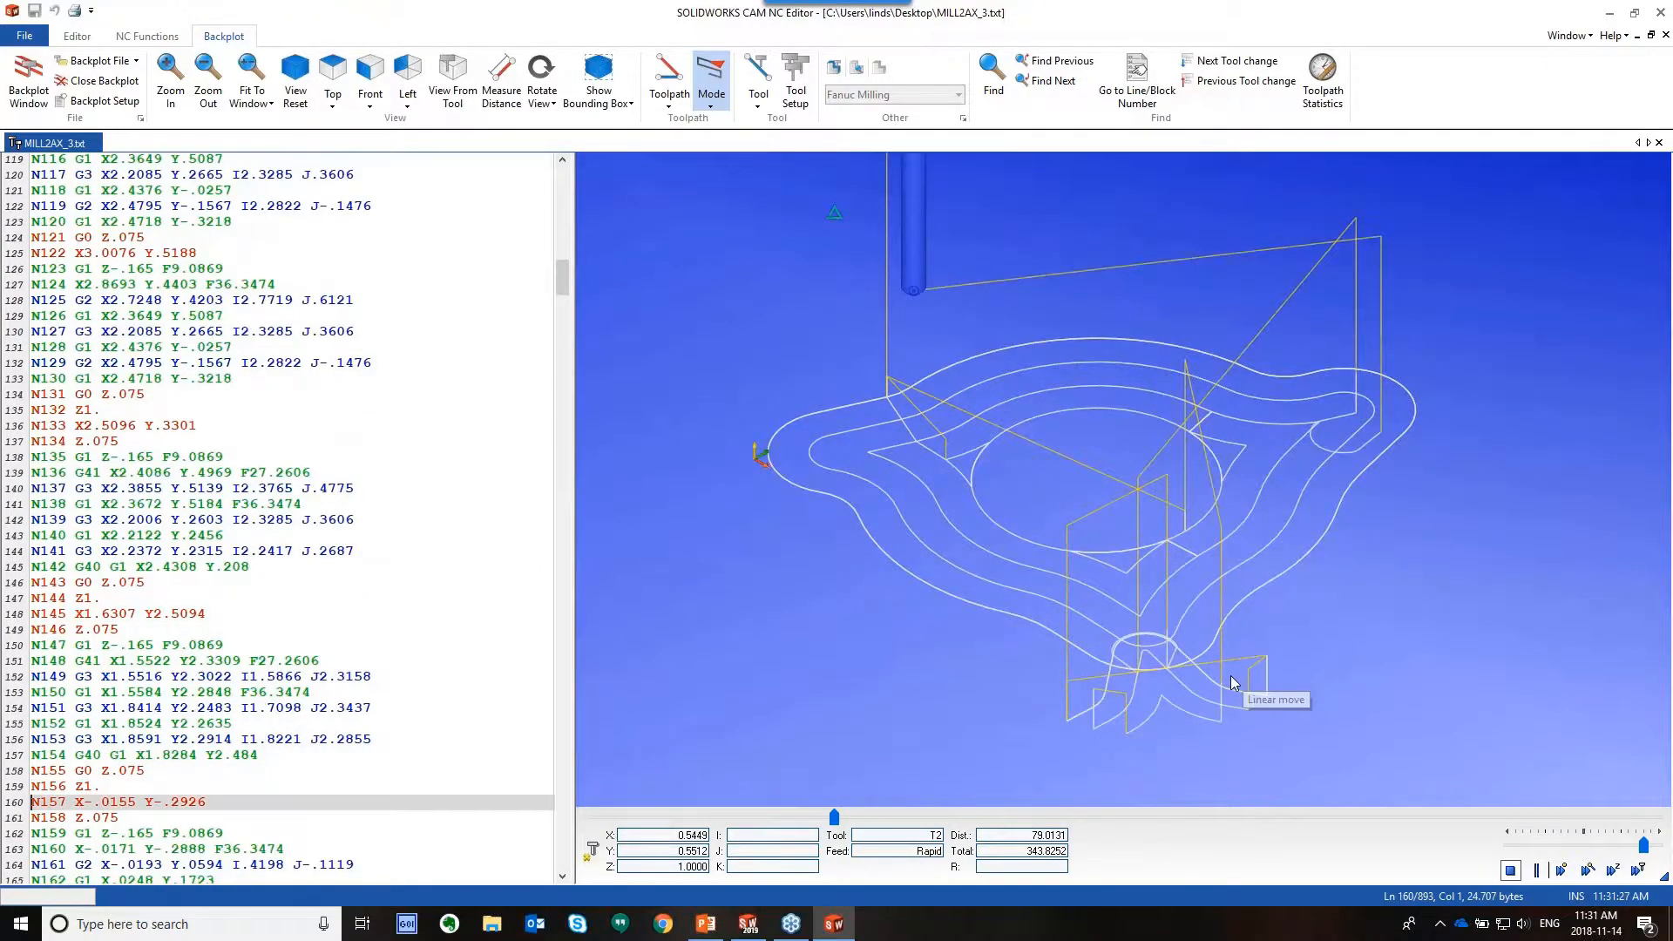
left_click(1511, 870)
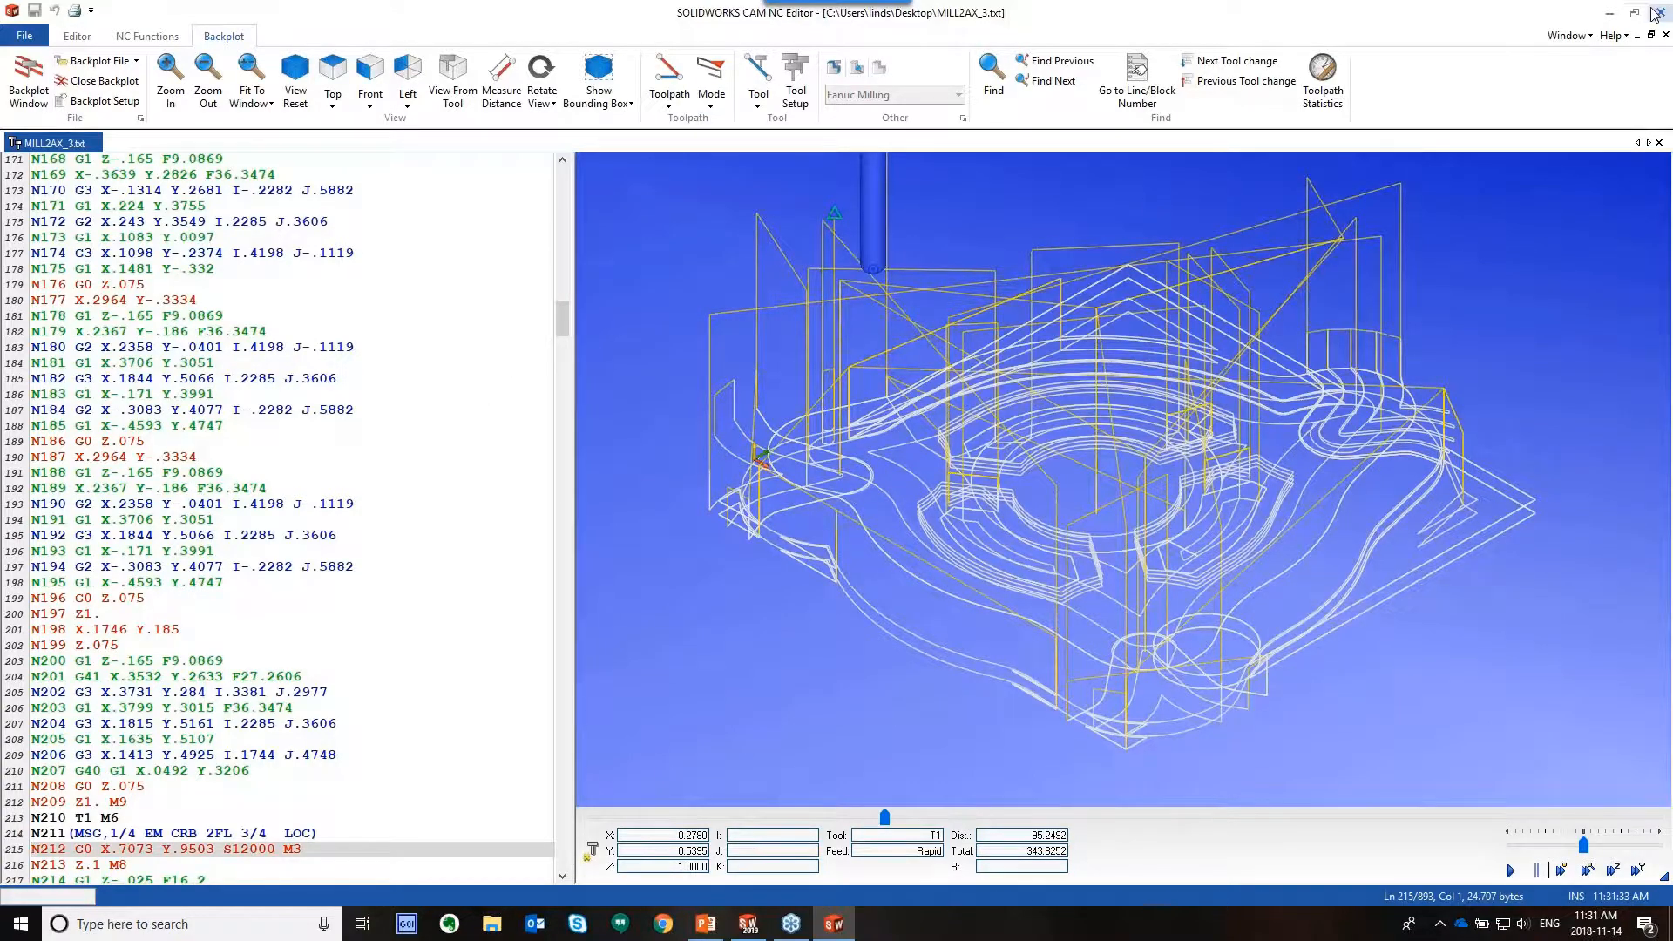
- Look over the file editing and NC function tools once more, and close the NC Editor
left_click(78, 38)
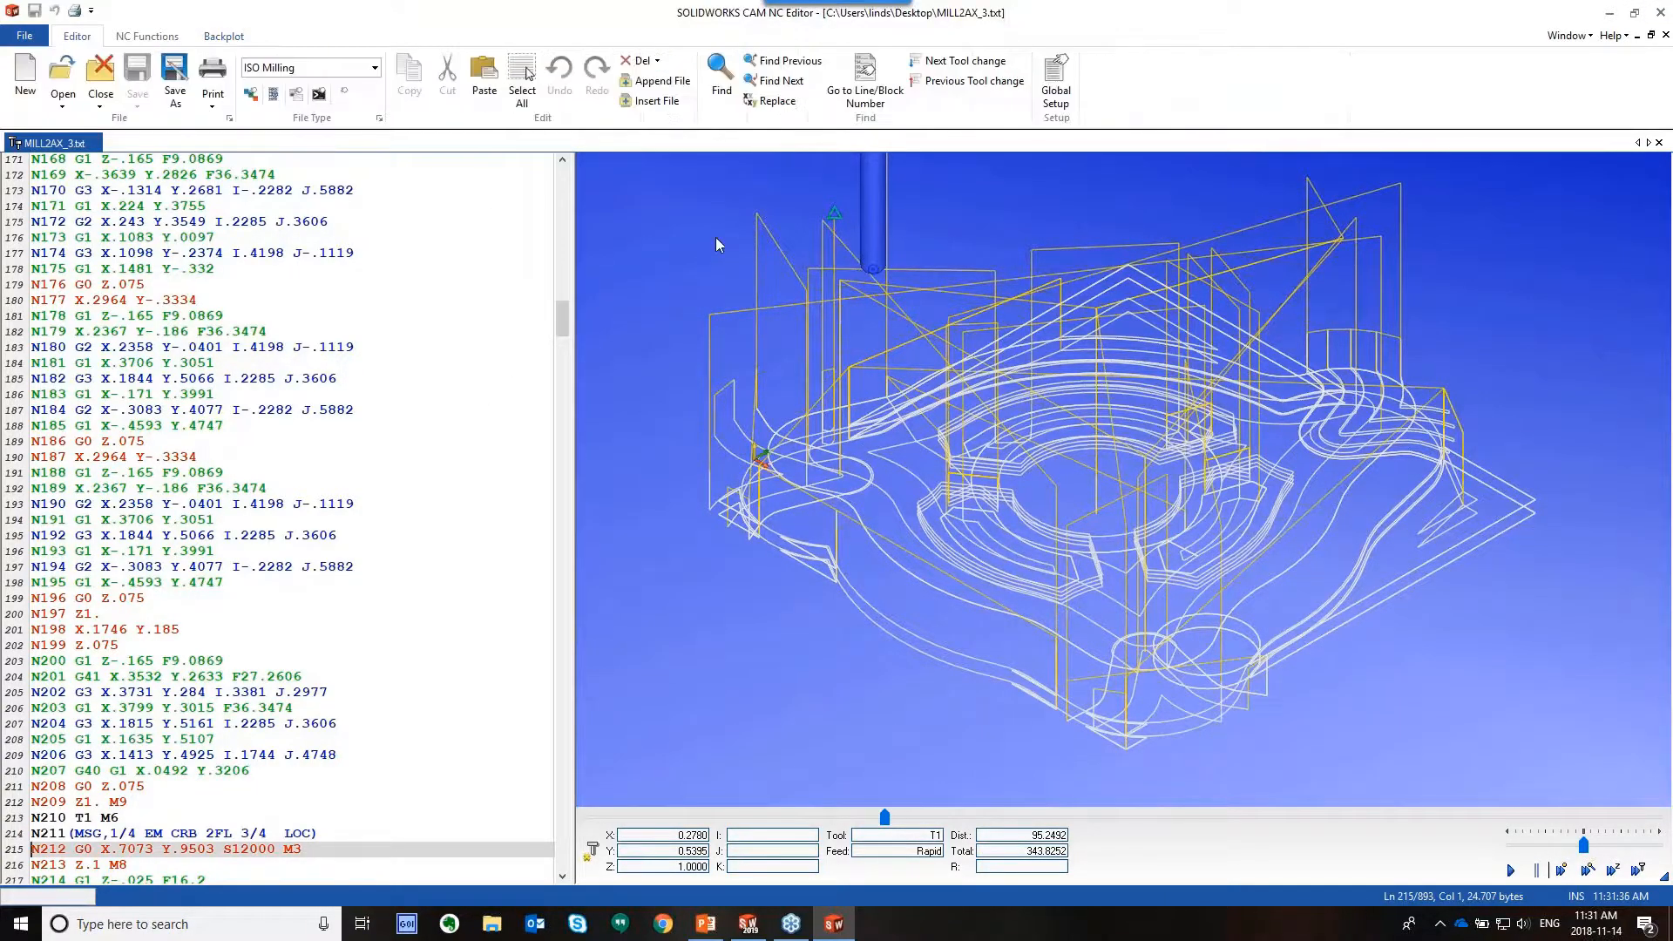
left_click(139, 37)
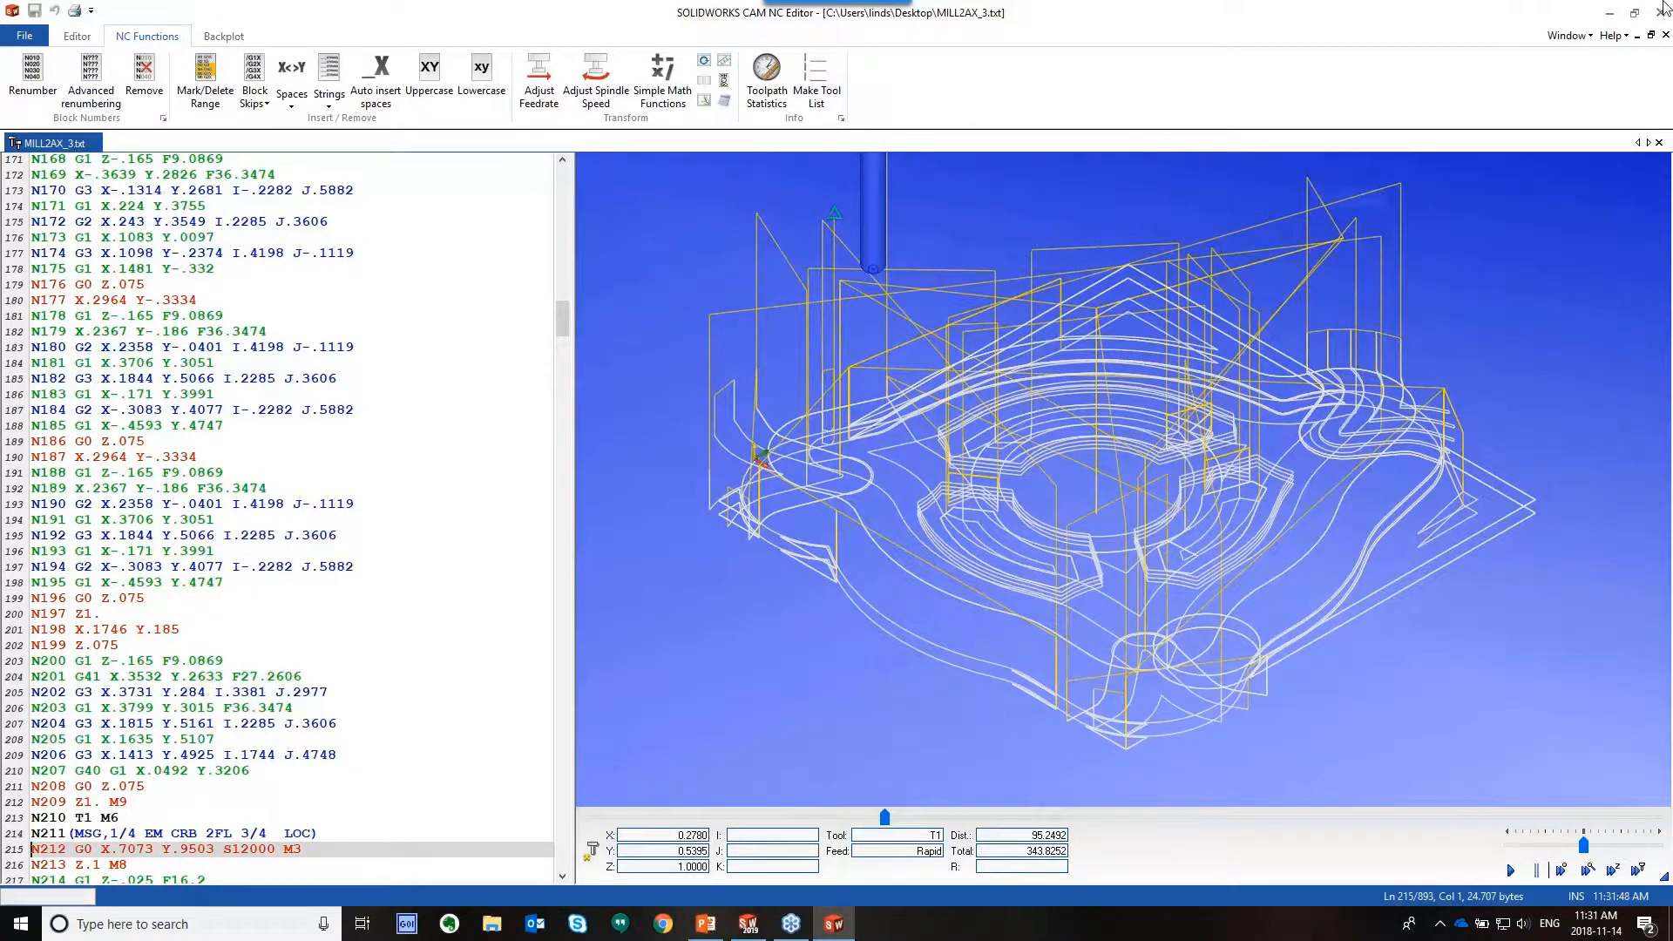
left_click(1662, 11)
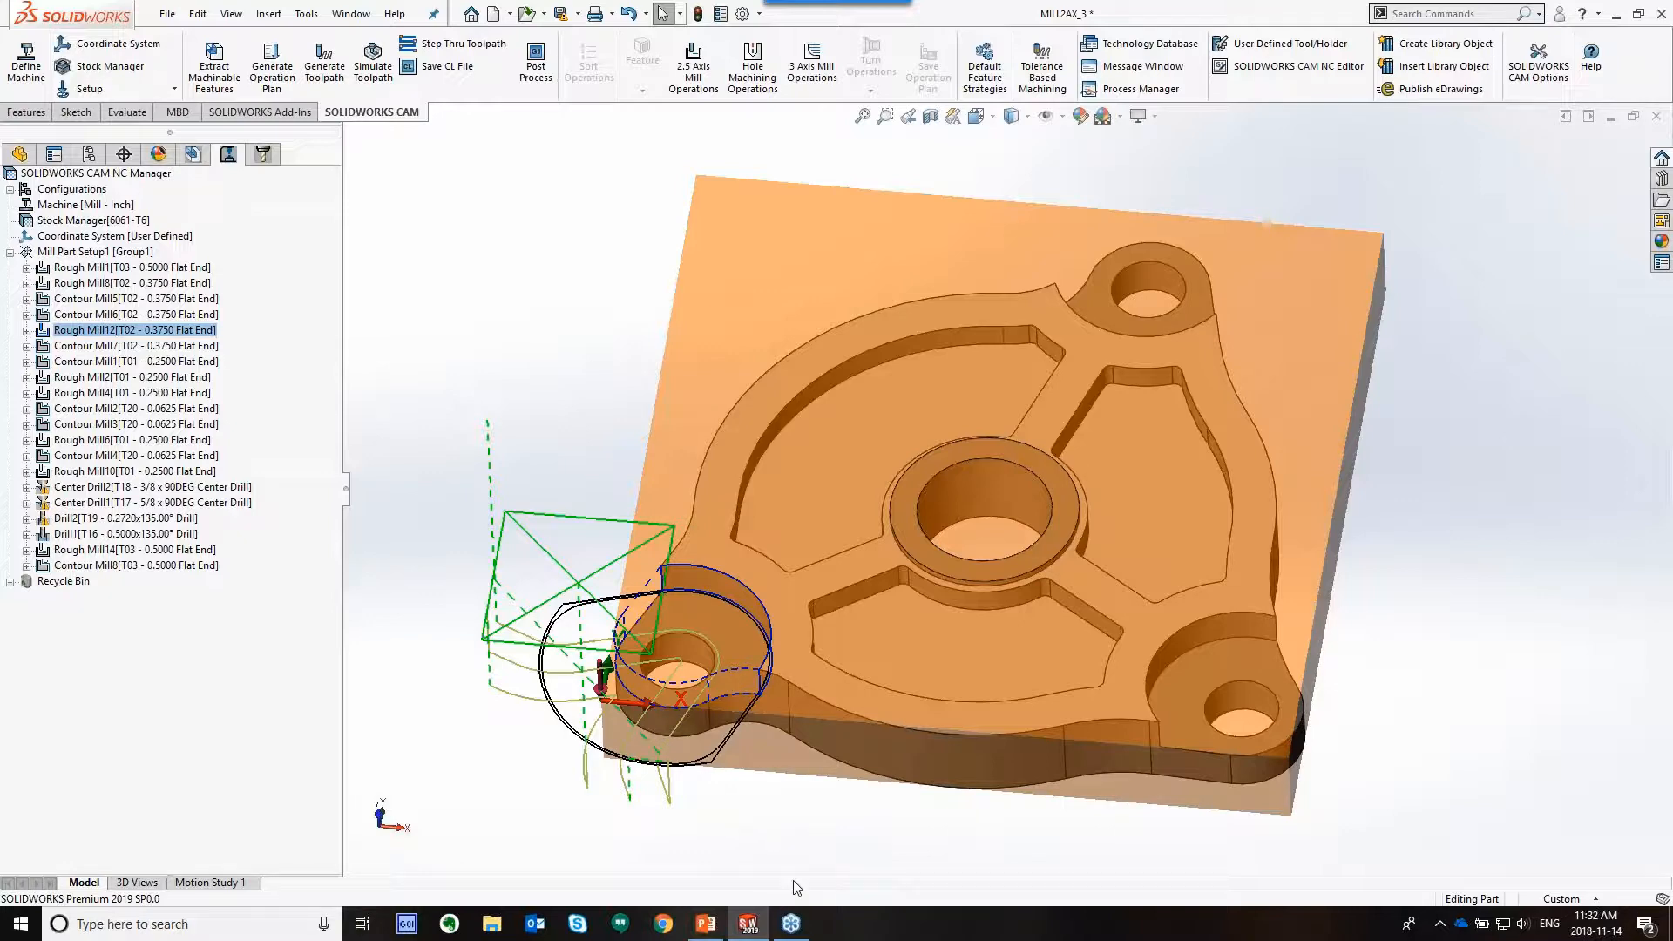
- Switch to the DigitalManufacturing_2019 presentation in PowerPoint and start the slide show from the "What's New SOLIDWORKS CAM 2019" slide
left_click(708, 923)
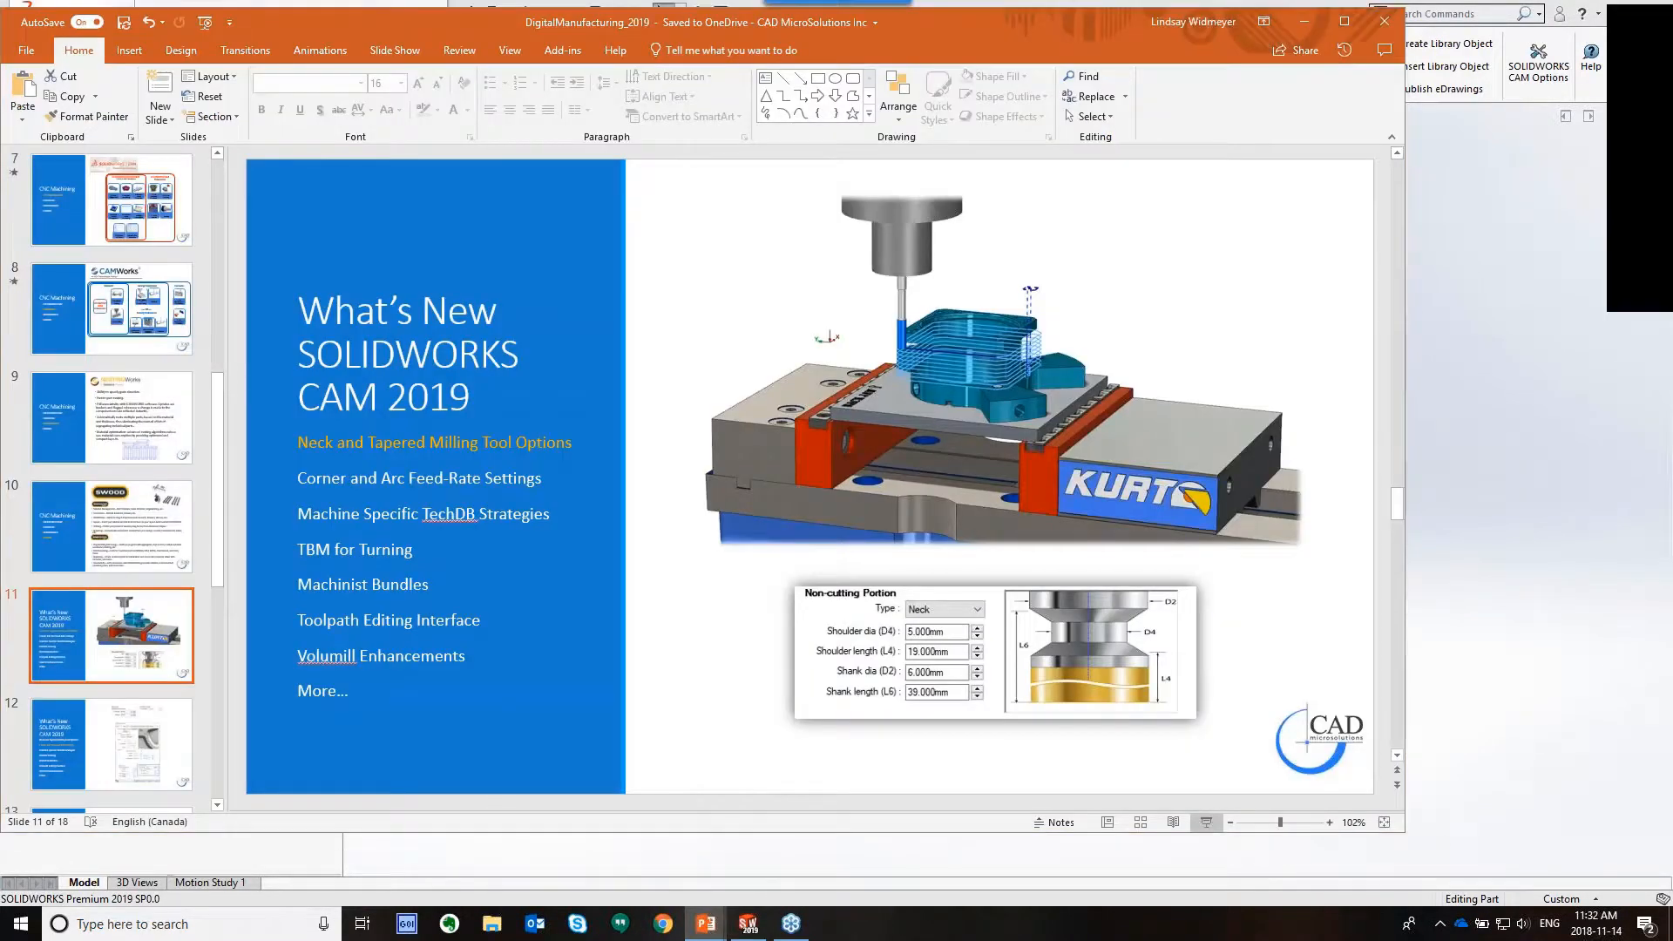
key("shift+F5")
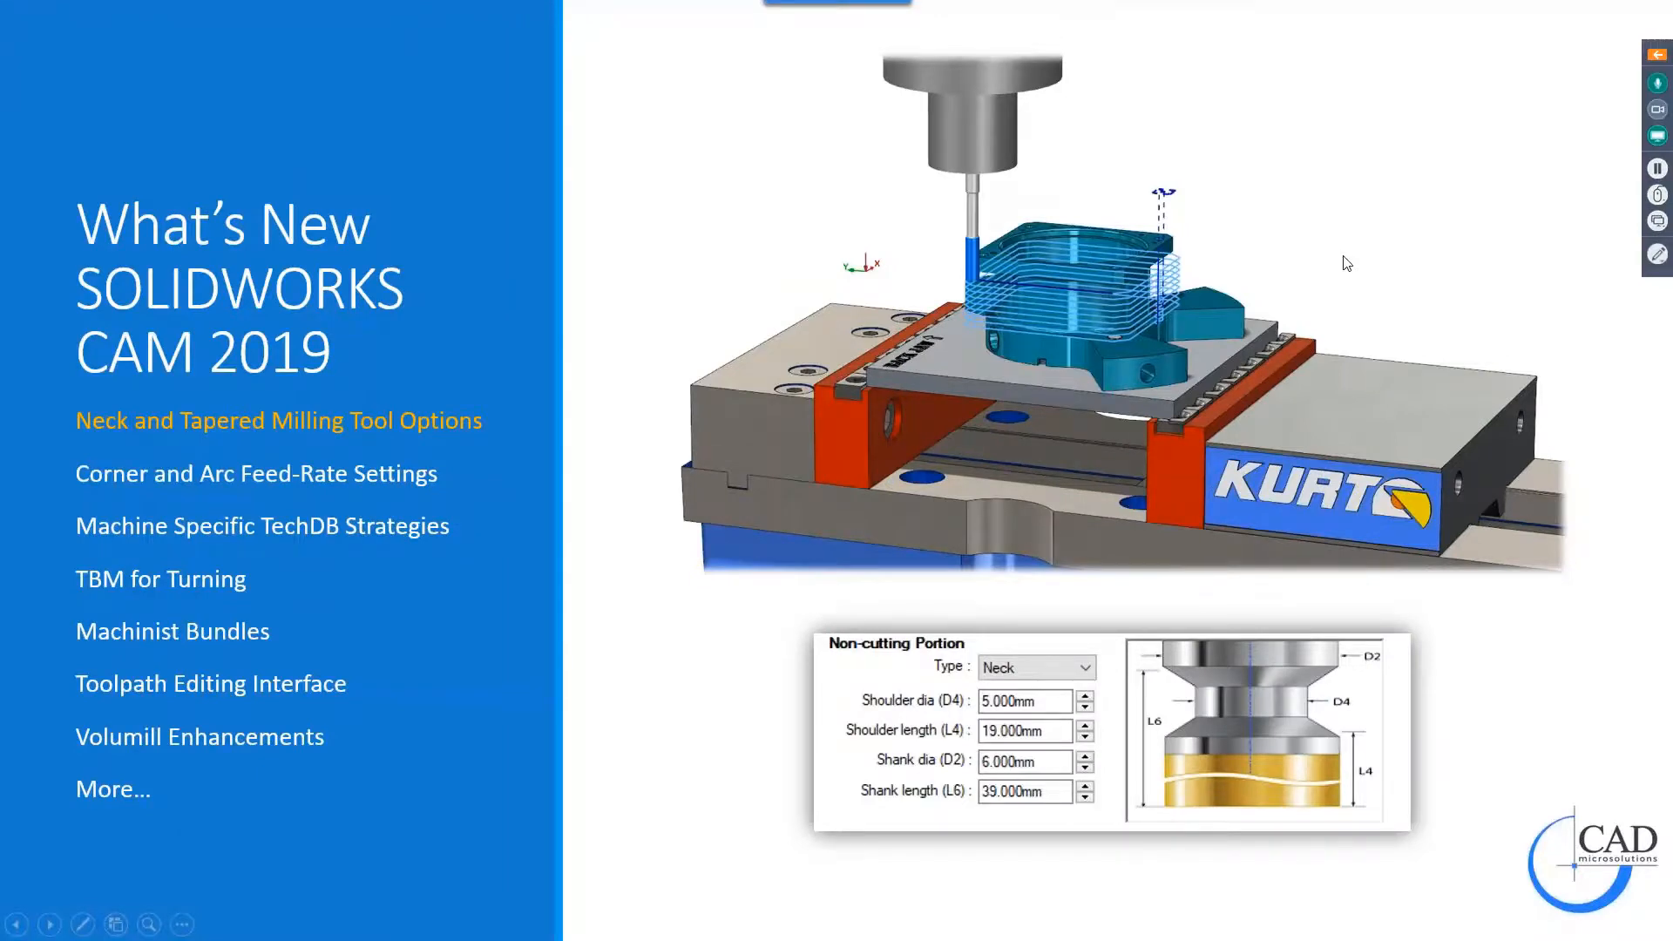